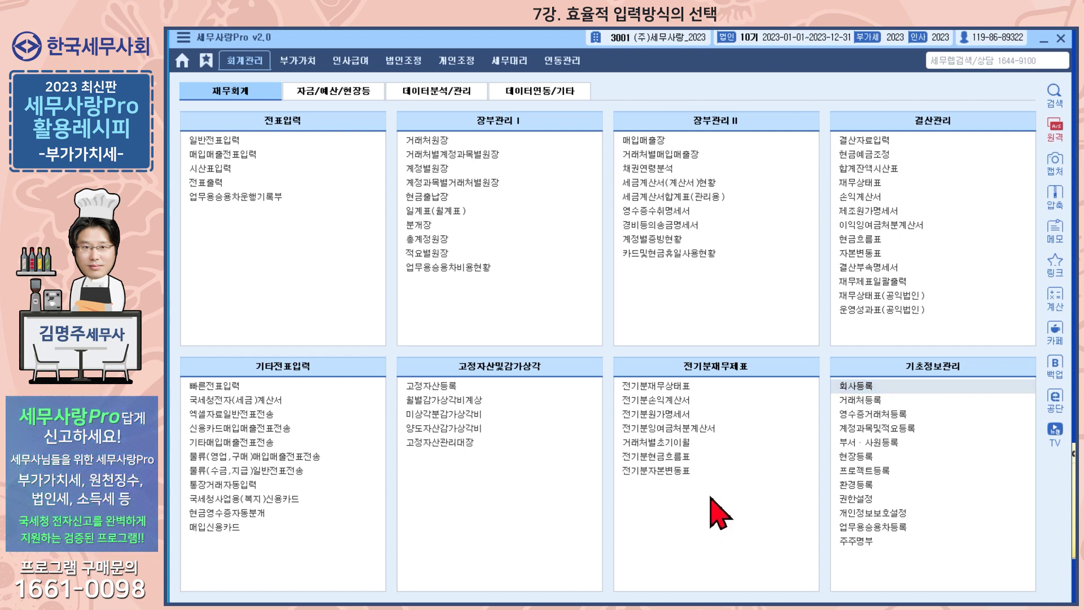
# Step: Open the company registration (회사등록) and display the additional details (추가사항) of company 3001
pyautogui.click(914, 386)
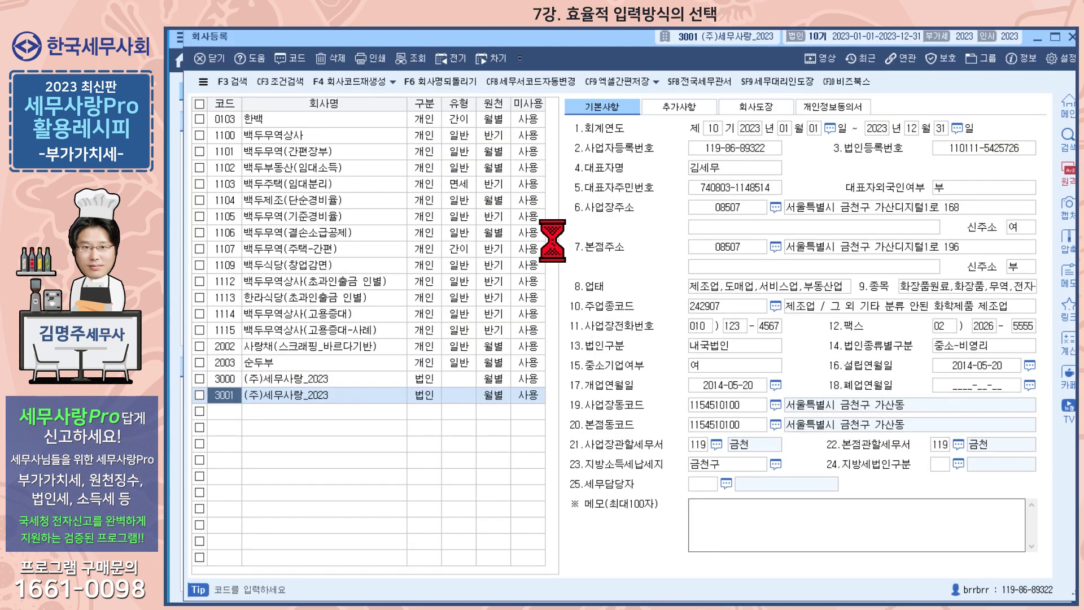
pyautogui.moveTo(614, 38); pyautogui.dragTo(604, 39)
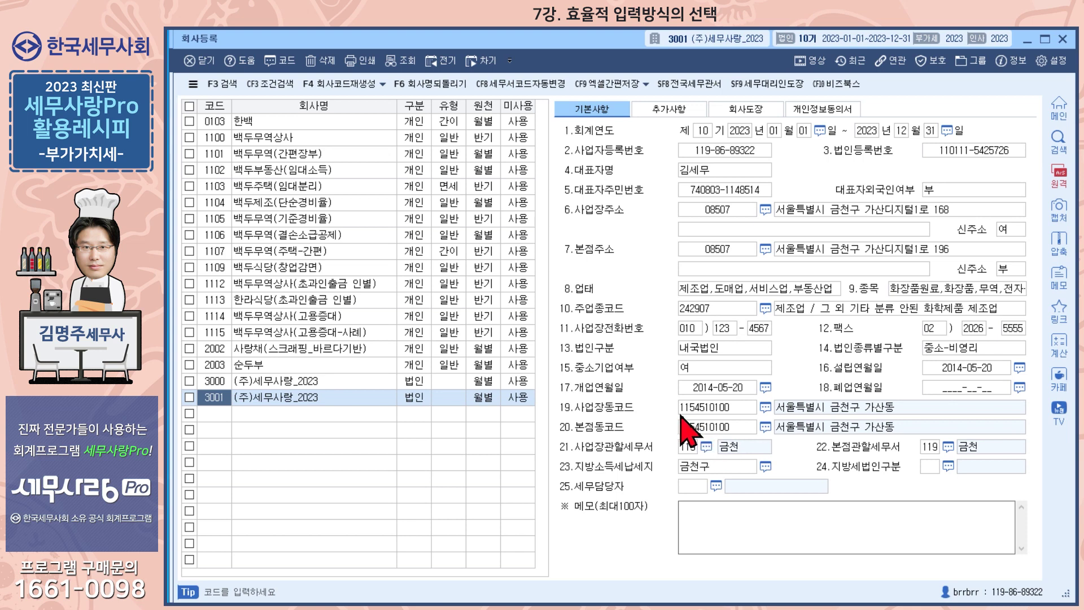
pyautogui.click(667, 112)
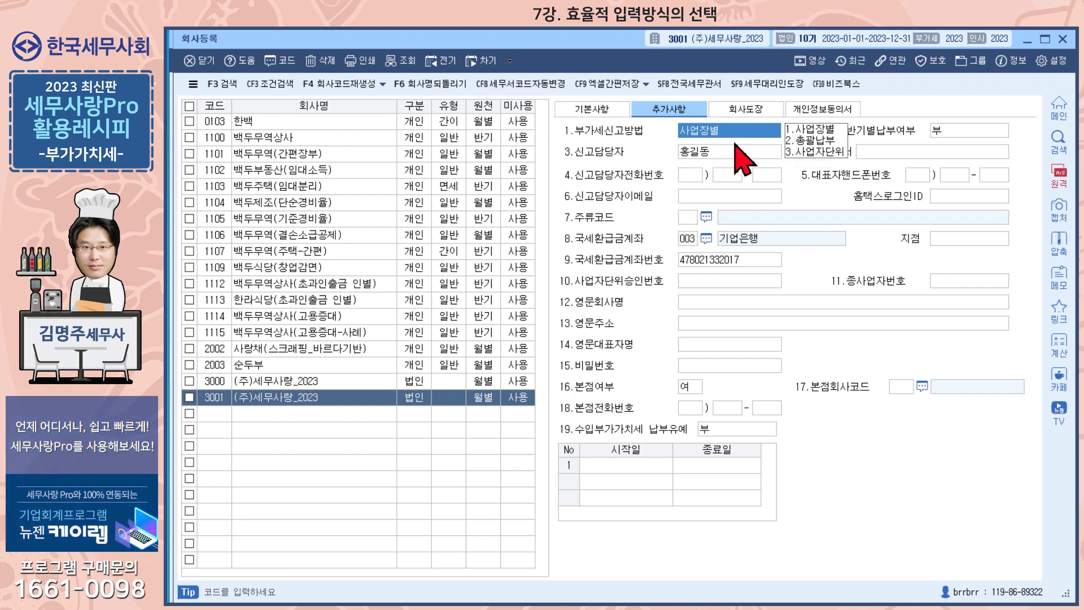
# Step: Try 사업자단위 and 총괄납부 as the company's VAT filing method (부가세신고방법) and restore it to 사업장별
pyautogui.click(811, 158)
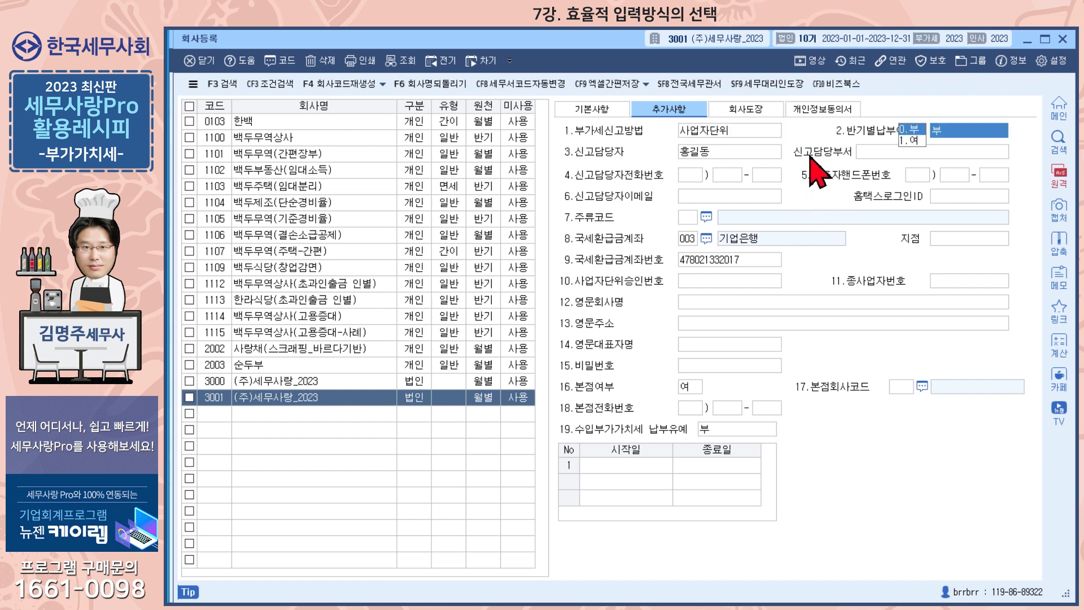
pyautogui.click(724, 137)
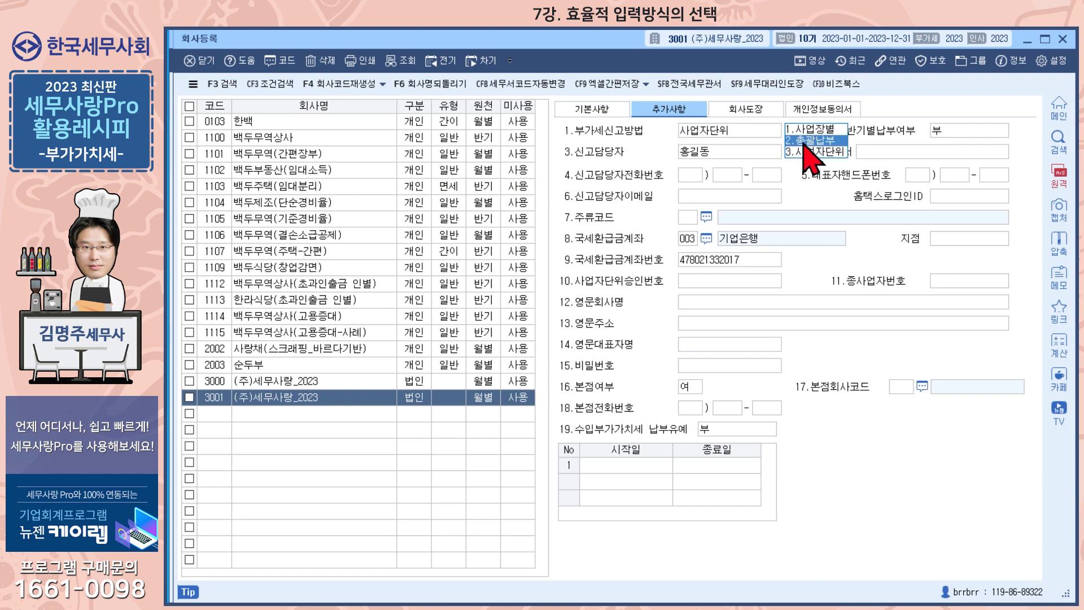
pyautogui.click(800, 147)
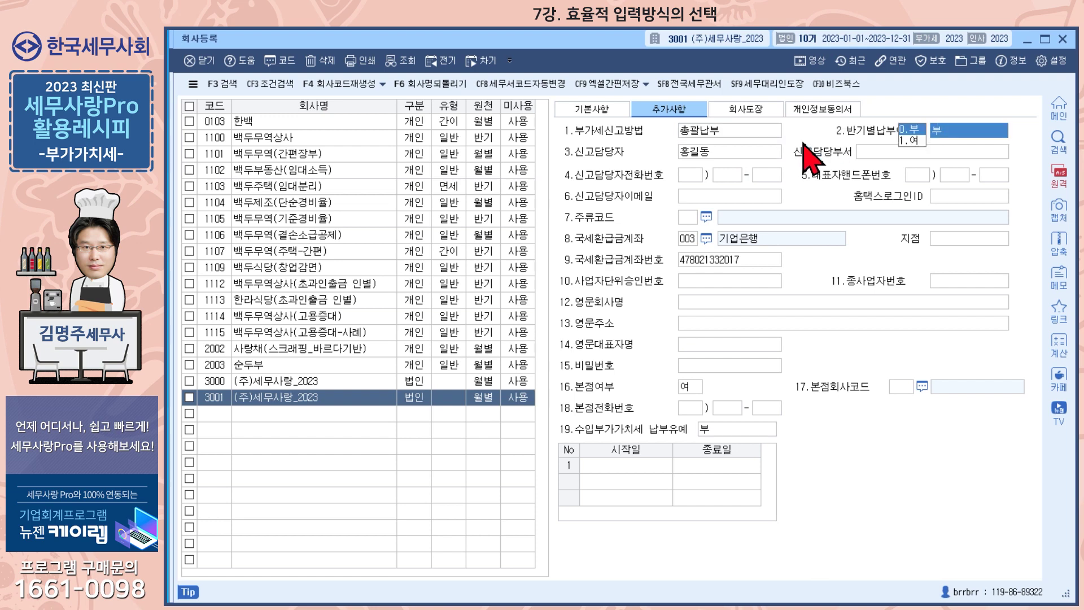
pyautogui.click(728, 136)
pyautogui.click(804, 131)
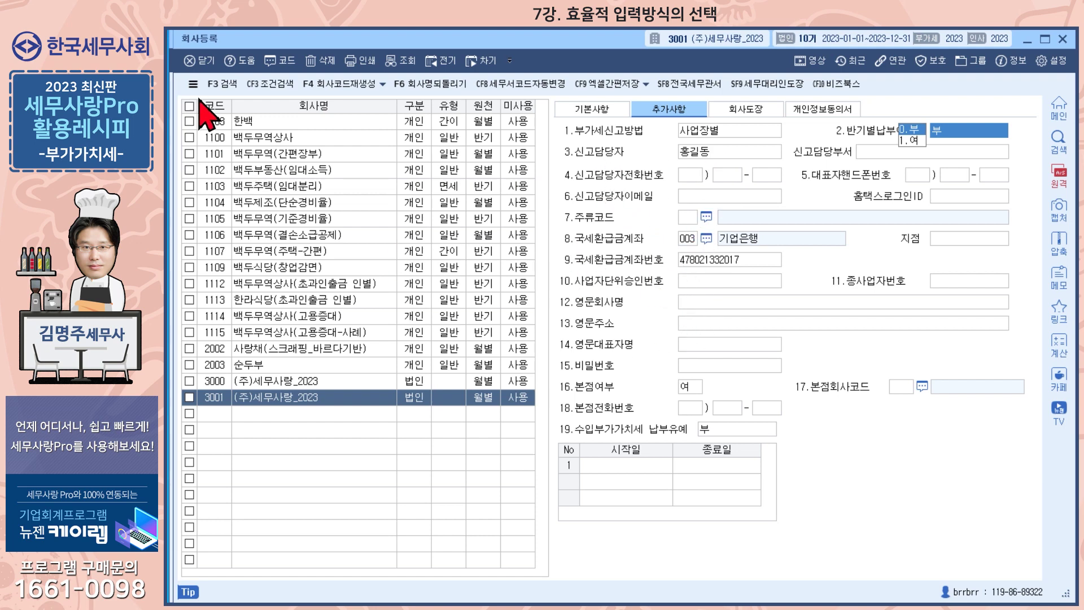
# Step: Close the company registration and open the accounting (회계) settings of the environment registration (환경등록)
pyautogui.click(206, 67)
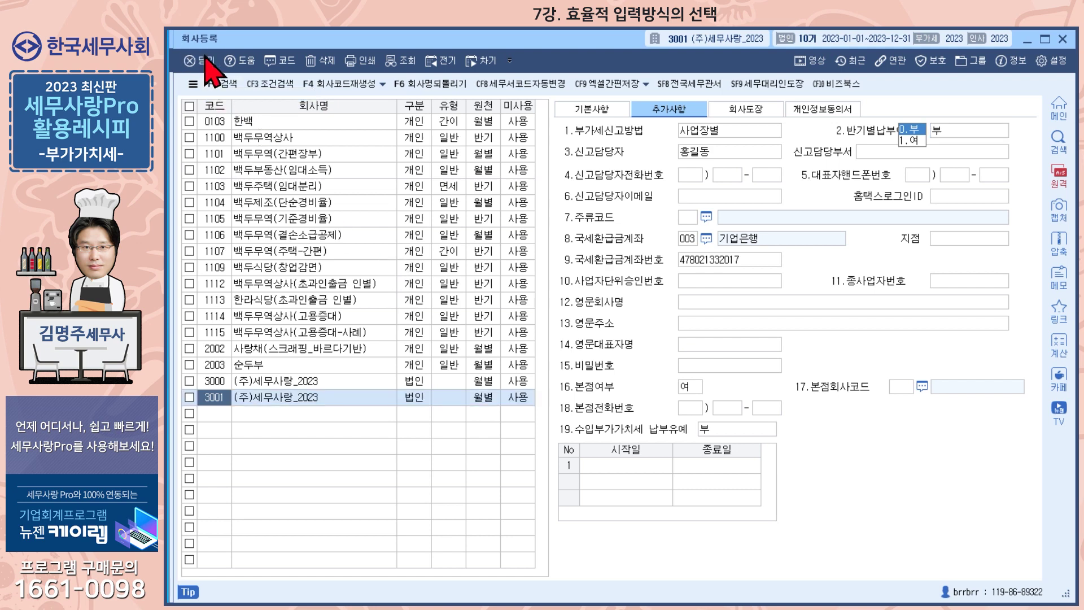
pyautogui.click(205, 59)
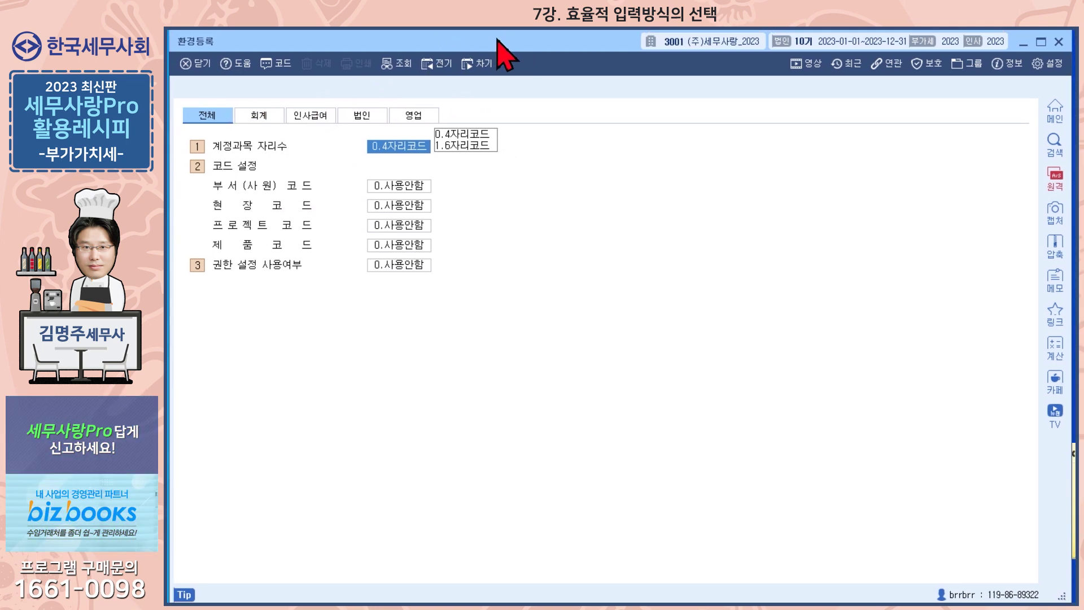
pyautogui.click(265, 117)
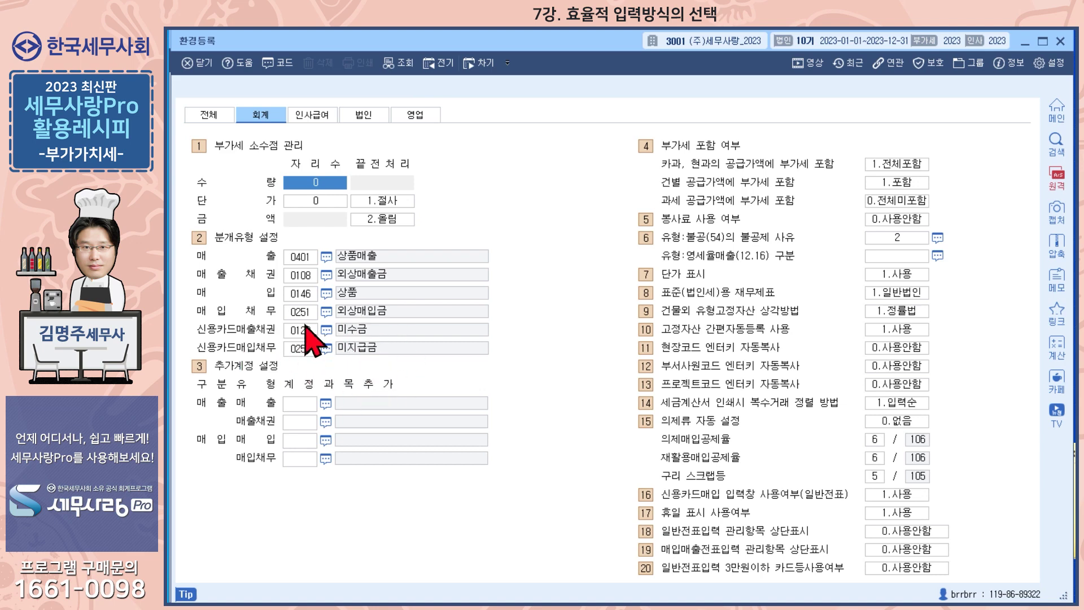
# Step: Look up 제품 for the default sales (매출) account and assign 0404 제품매출
pyautogui.click(326, 257)
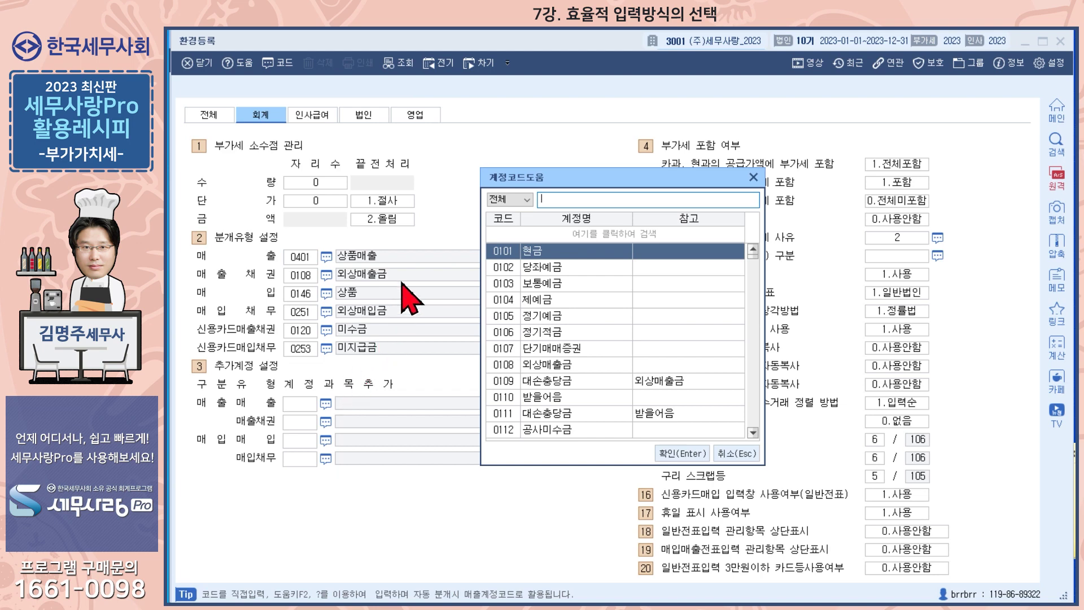
pyautogui.write('제품')
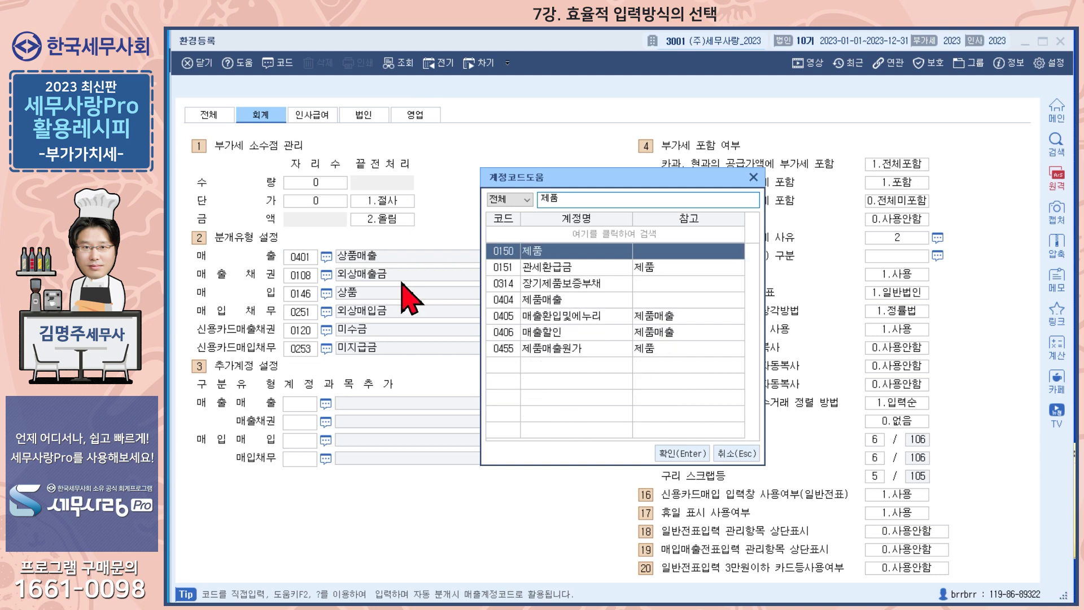
pyautogui.click(536, 304)
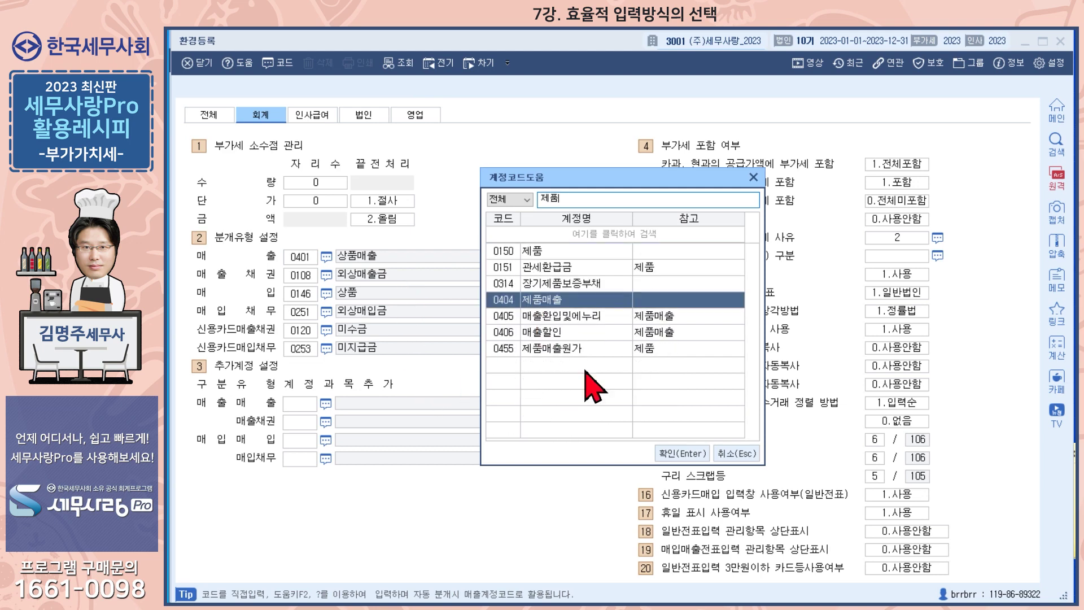
pyautogui.click(679, 454)
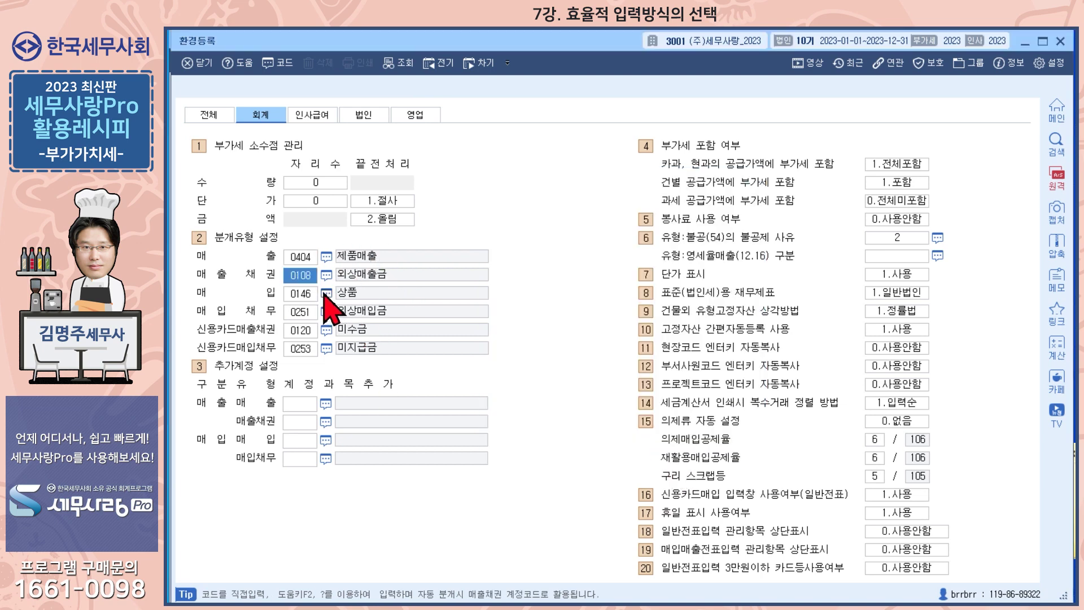
# Step: Look up 원재료 for the default purchase (매입) account and assign 0153 원재료
pyautogui.click(326, 293)
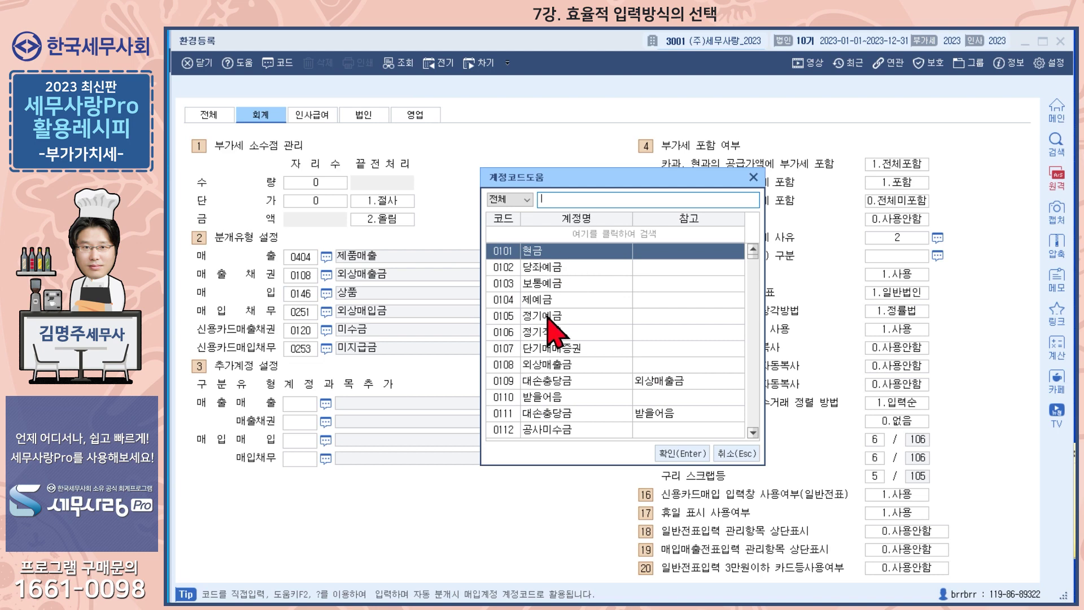
pyautogui.write('원')
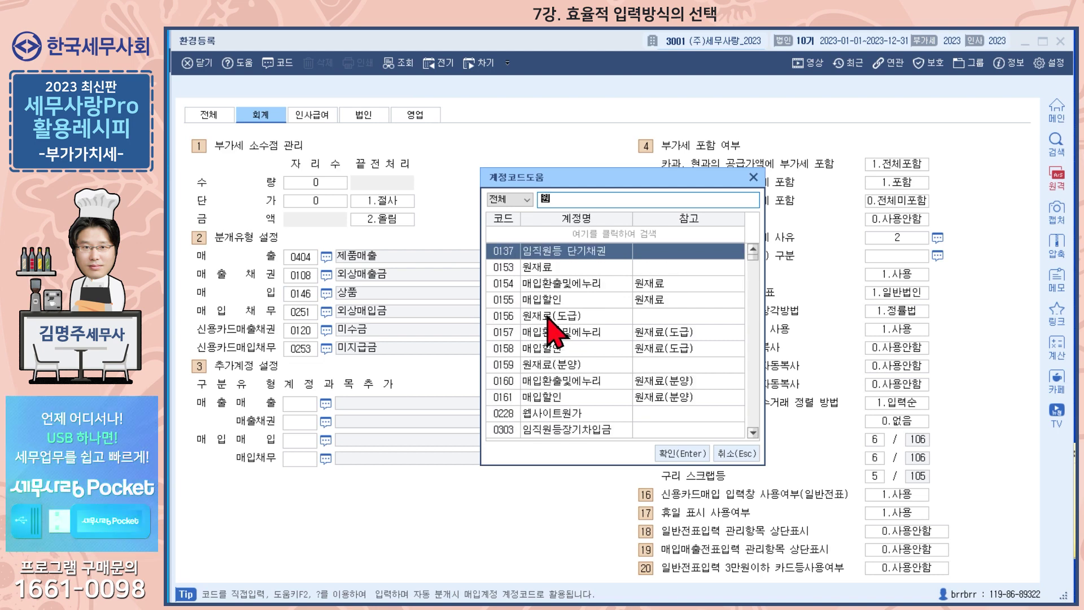
pyautogui.write('재료')
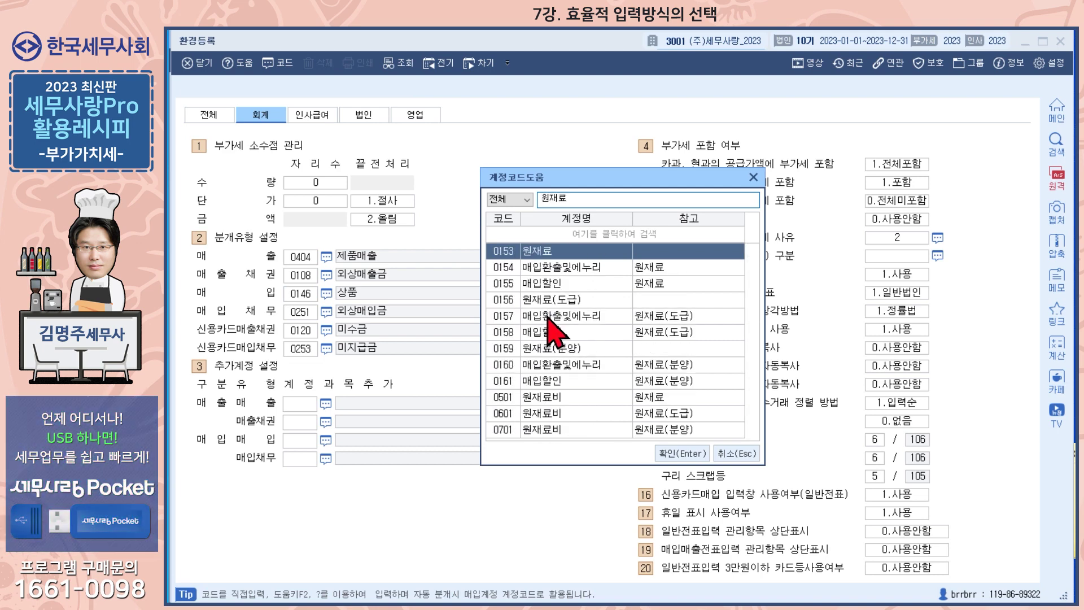
pyautogui.press('Return')
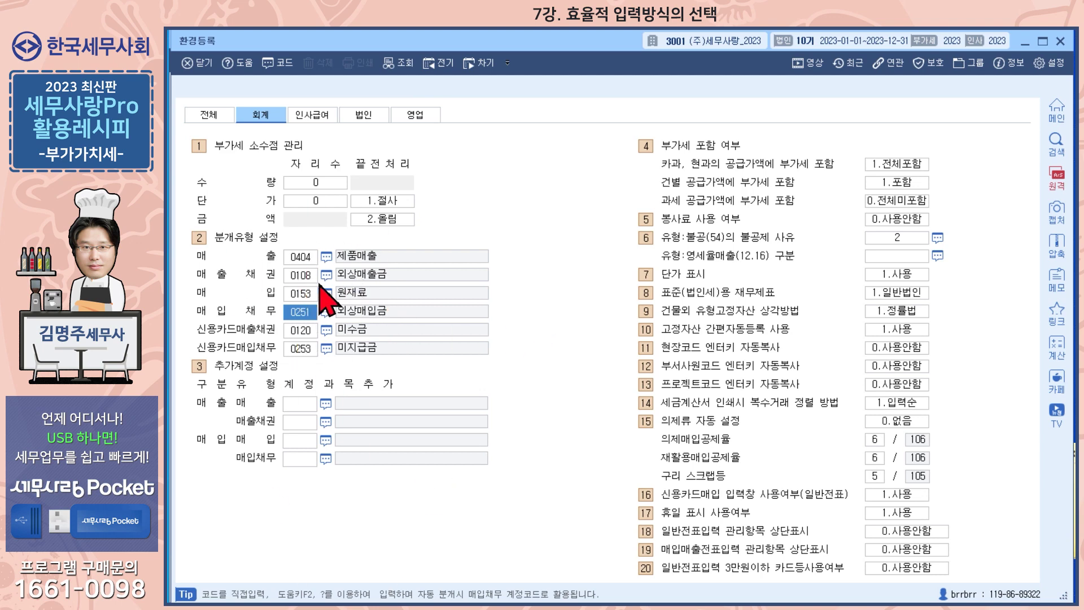
# Step: Set the default sales (매출) account to 401 상품매출 and the default purchase (매입) account to 146 상품
pyautogui.click(325, 257)
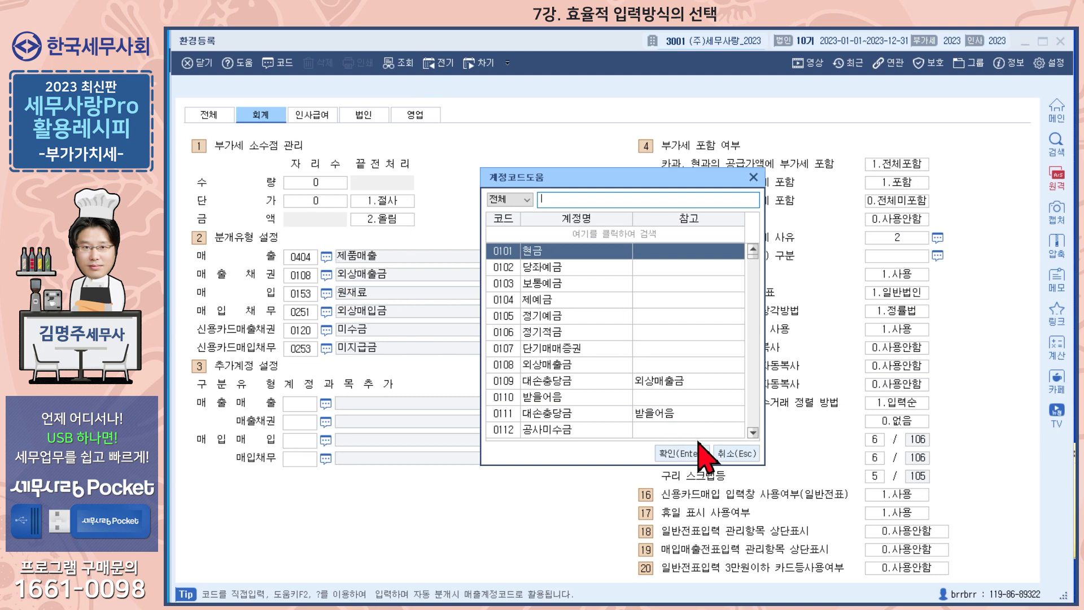
pyautogui.click(736, 454)
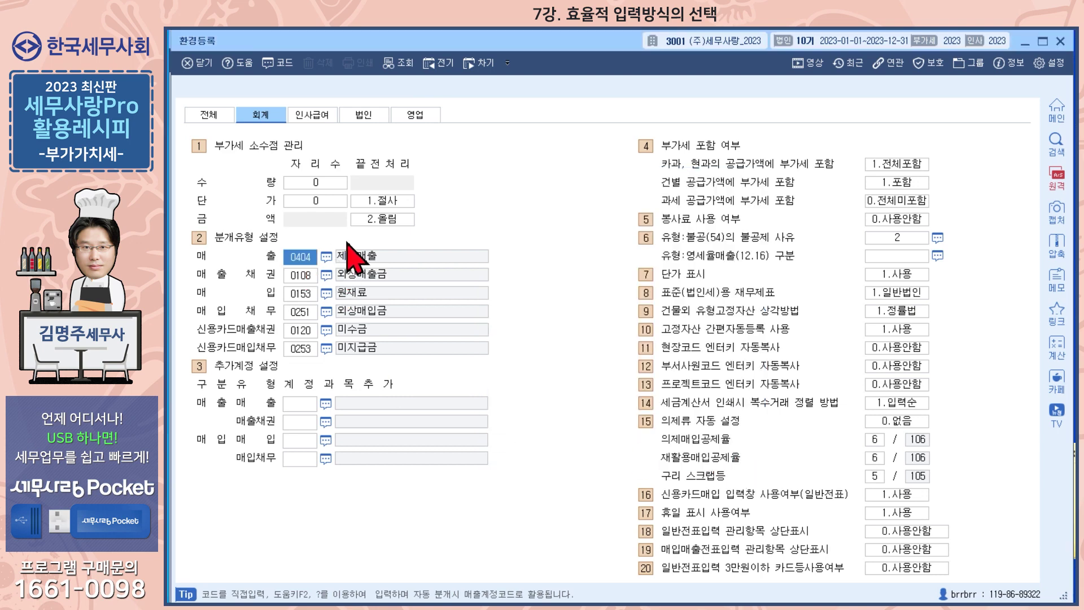
pyautogui.write('401')
pyautogui.press('Return')
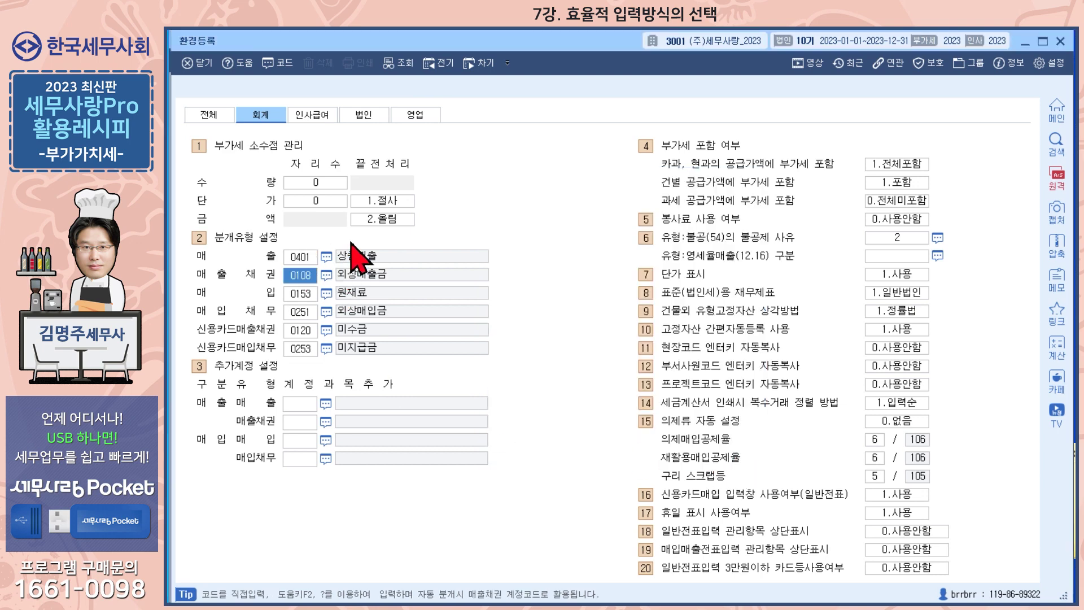
pyautogui.press('Return')
pyautogui.write('146')
pyautogui.press('Return')
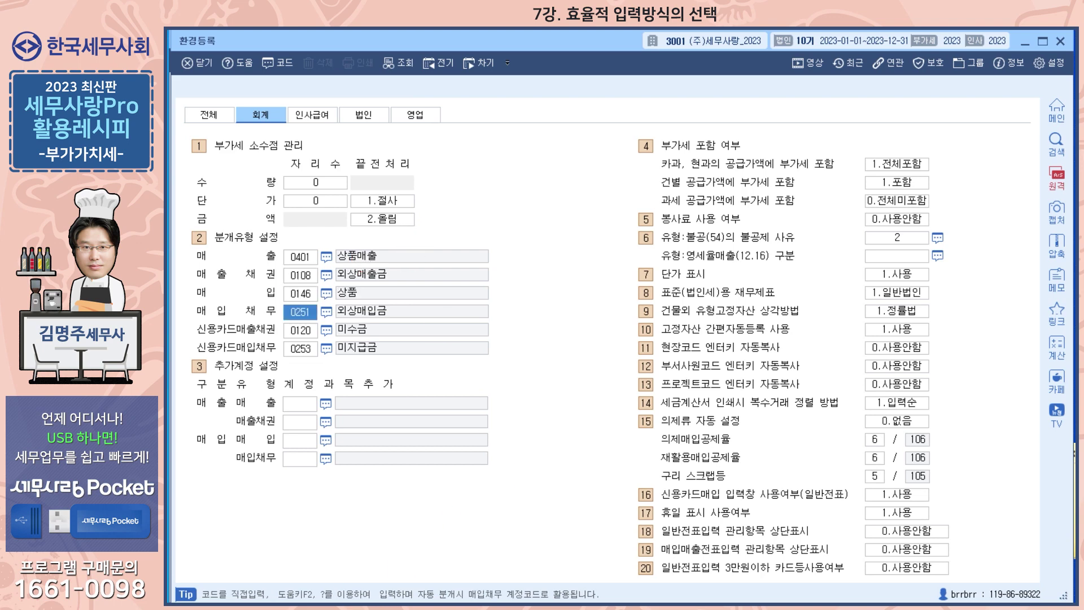
# Step: Open the purchase/sales voucher entry (매입매출전표입력) and start a January 10 entry of type 11 (과세)
pyautogui.press('Escape')
pyautogui.click(220, 155)
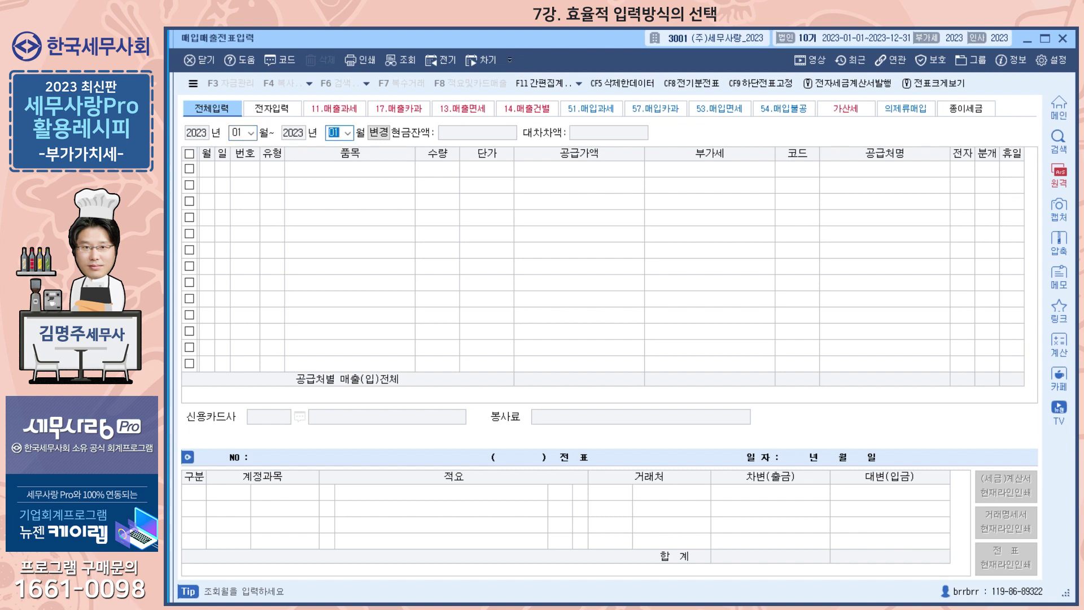
pyautogui.press('Return')
pyautogui.write('10')
pyautogui.press('Return')
pyautogui.write('11')
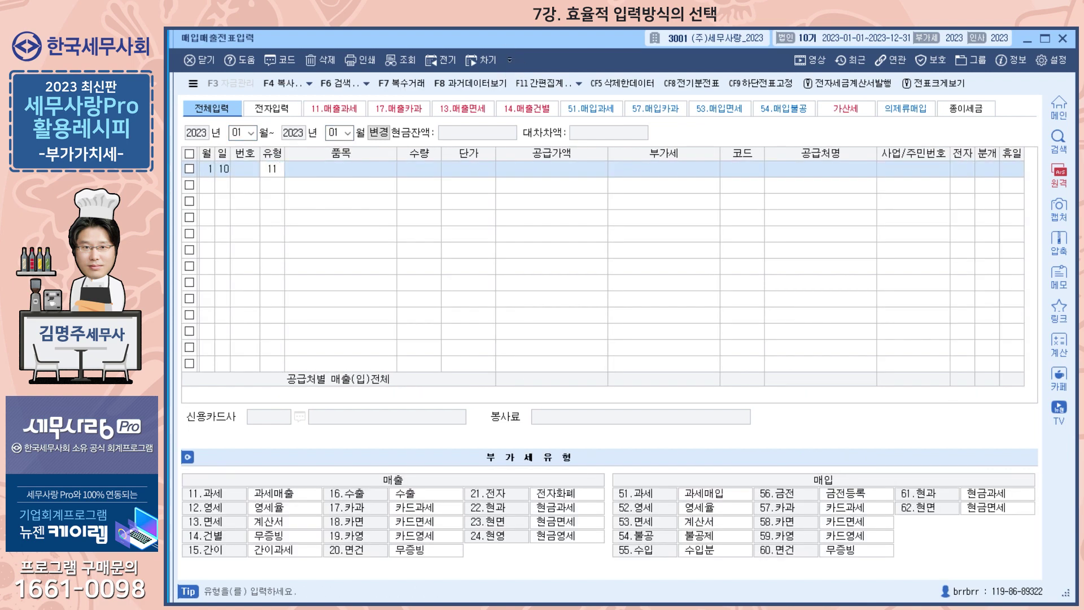
pyautogui.press('Return')
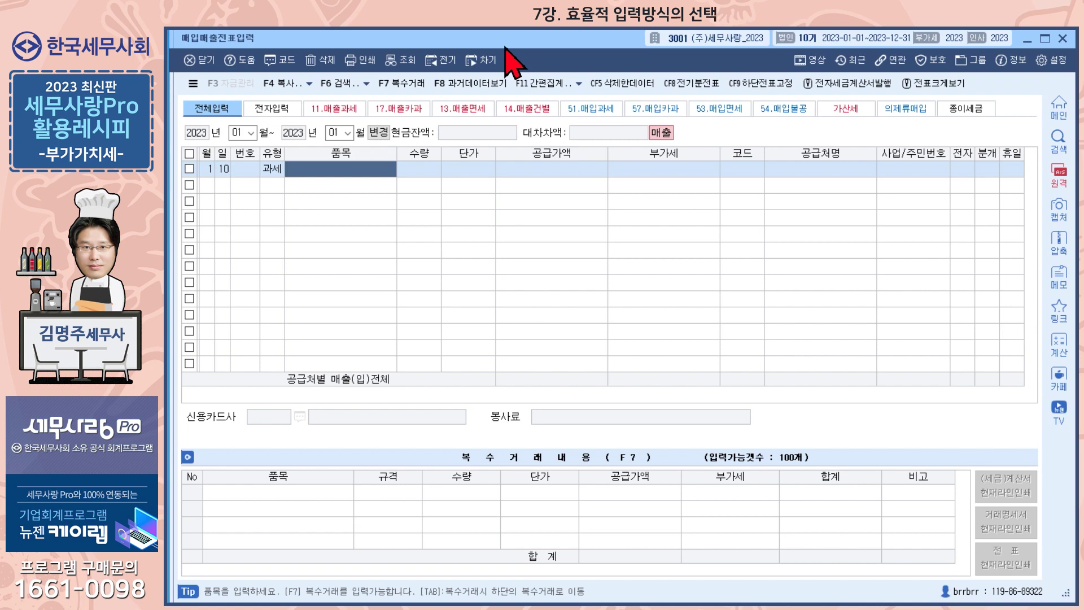
# Step: Enter 상품 as the item with a supply amount of 1,000,000, leaving quantity, unit price and supplier empty
pyautogui.write('상품')
pyautogui.press('Return')
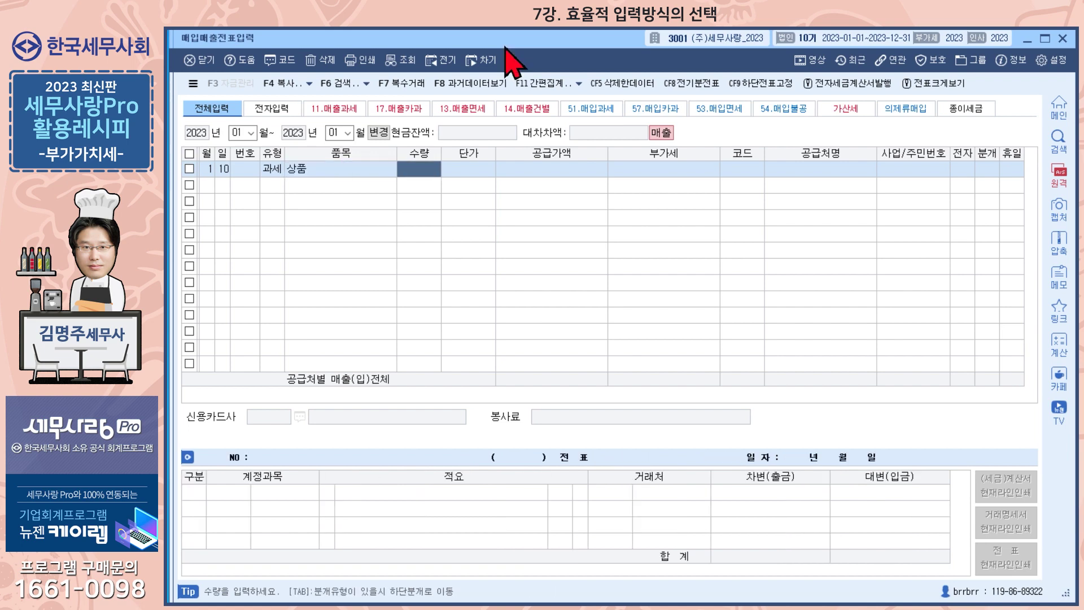
pyautogui.press('Return')
pyautogui.press('Return')
pyautogui.write('1000')
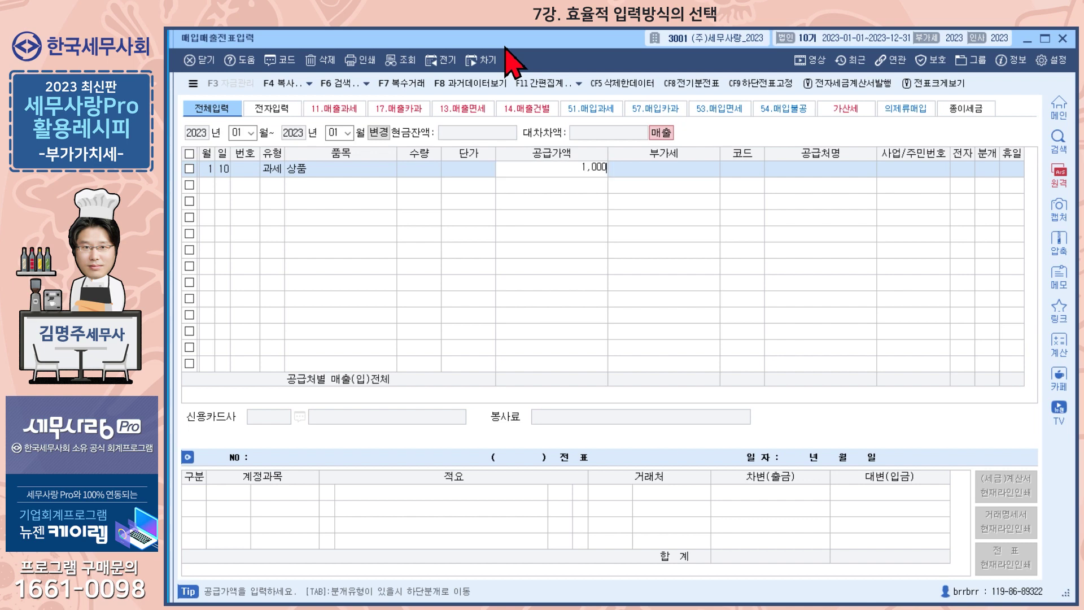
pyautogui.press('Return')
pyautogui.press('Return')
pyautogui.press('Return')
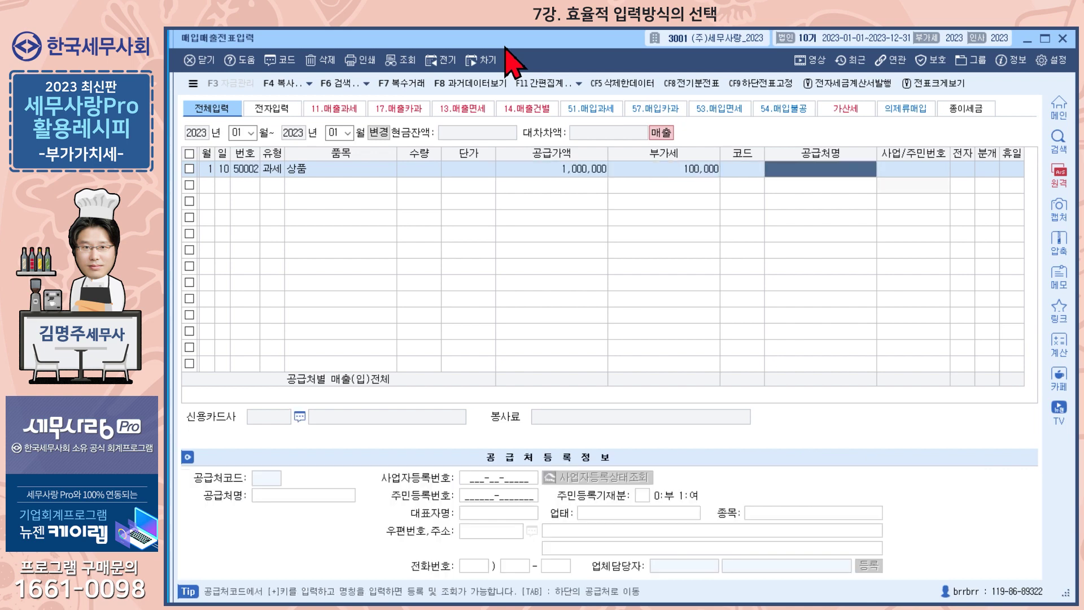
pyautogui.press('Return')
pyautogui.press('Return')
pyautogui.press('Return')
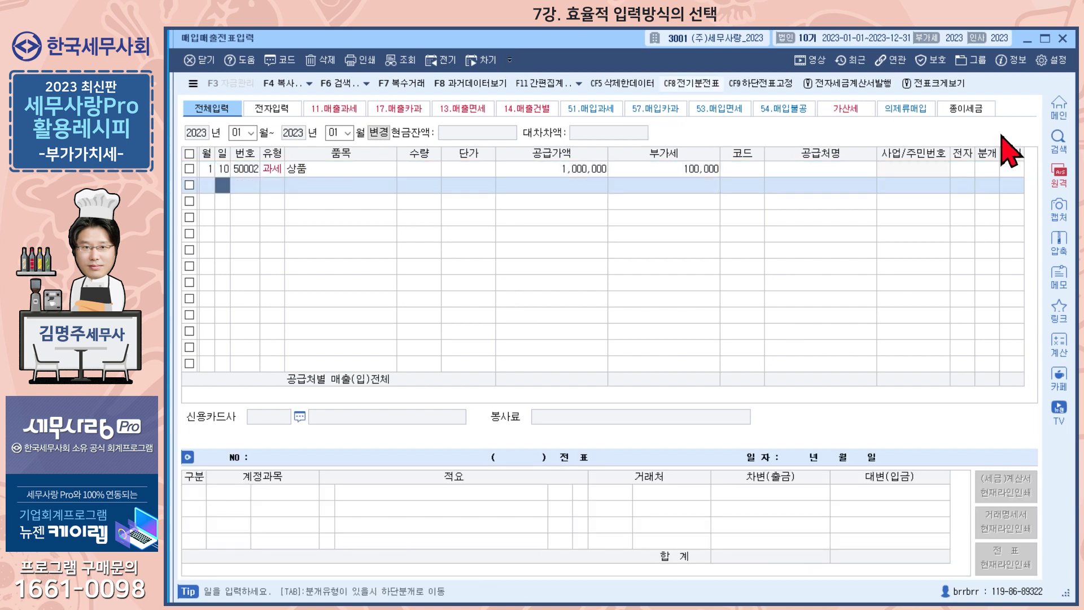
# Step: Set the journal type (분개) of the January 10 상품 entry to 3 (혼합)
pyautogui.click(988, 167)
pyautogui.write('3')
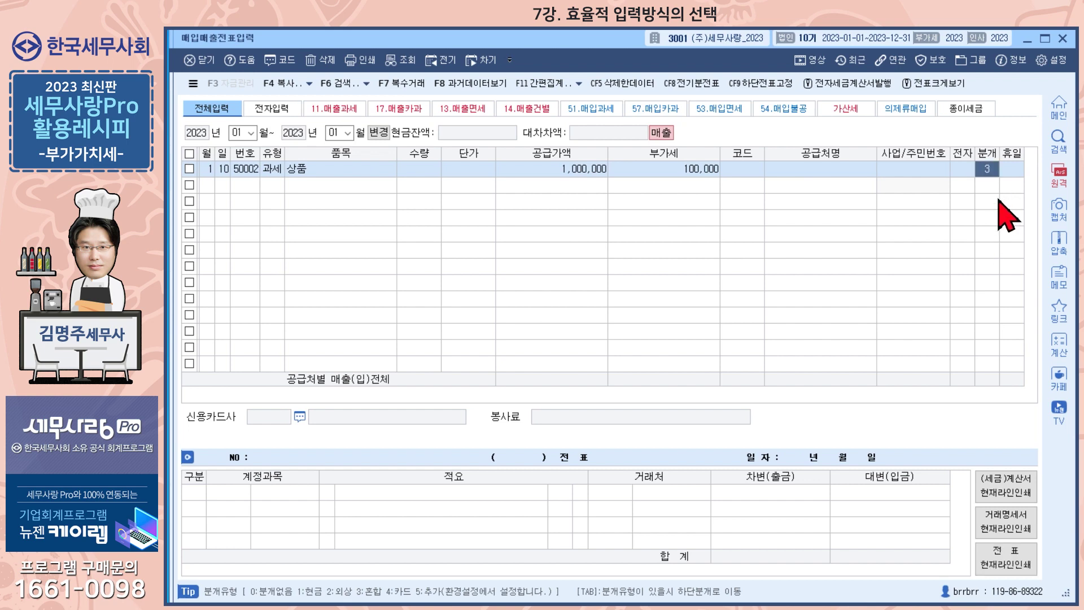
pyautogui.press('Return')
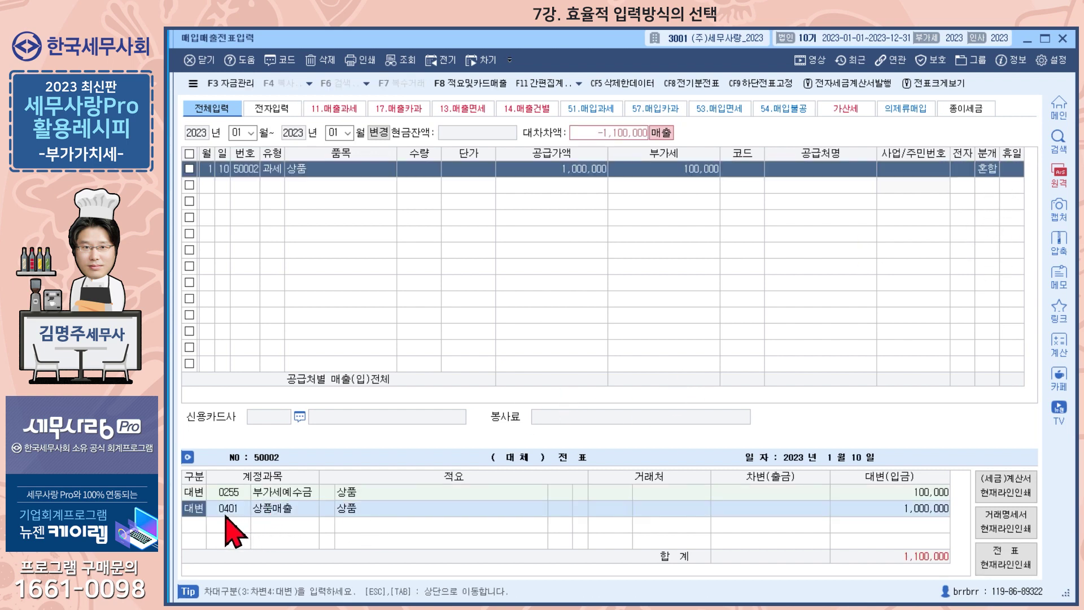
pyautogui.press('Return')
pyautogui.press('Return')
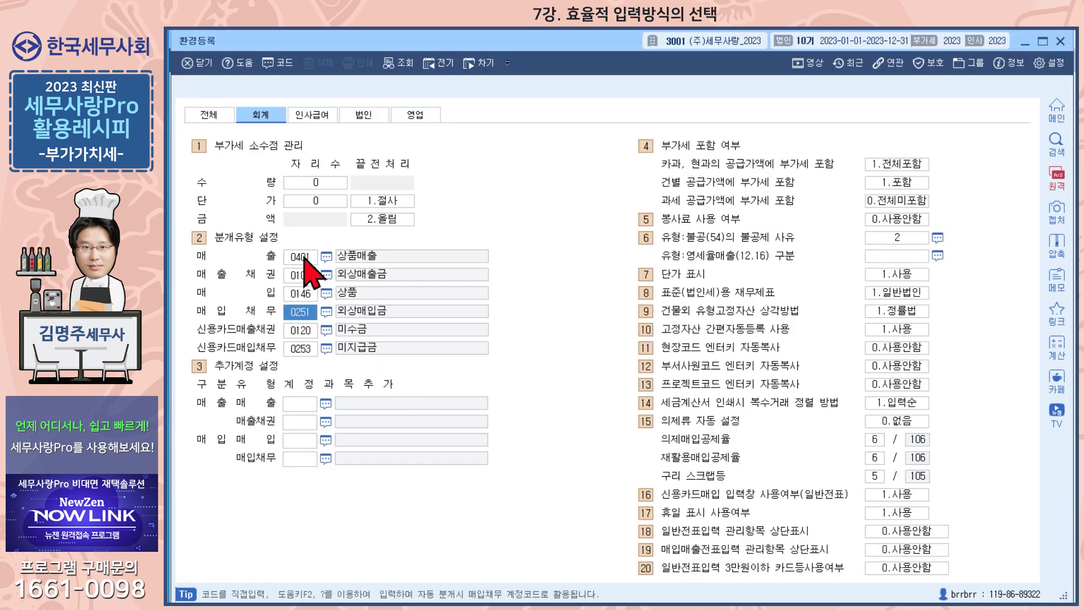
# Step: Set the default sales (매출) account to 404 제품매출 in the environment registration and return to the empty line in the voucher entry
pyautogui.click(304, 257)
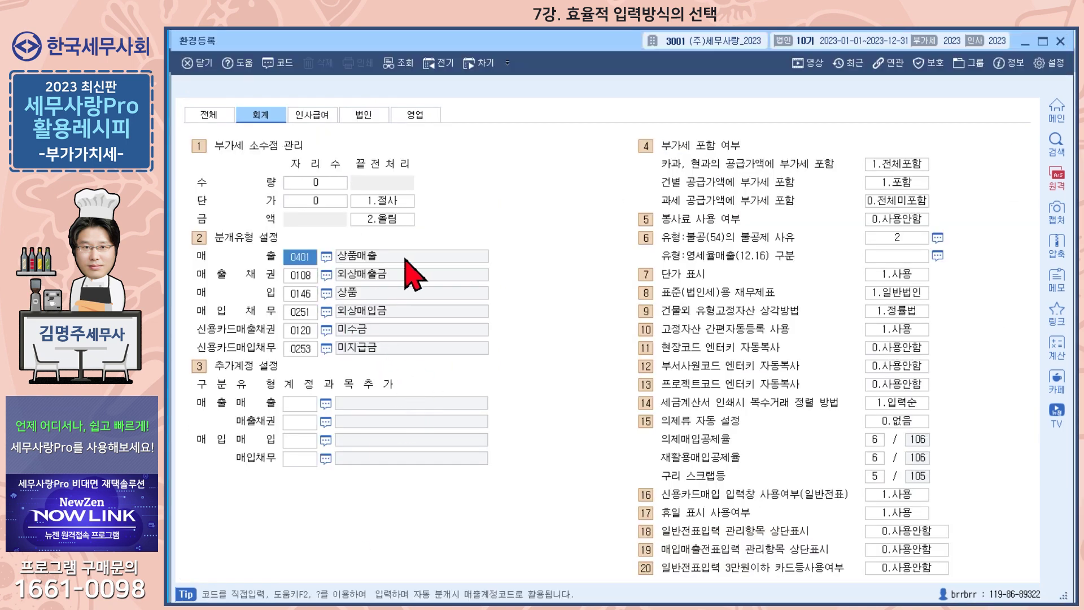
pyautogui.write('404')
pyautogui.press('Return')
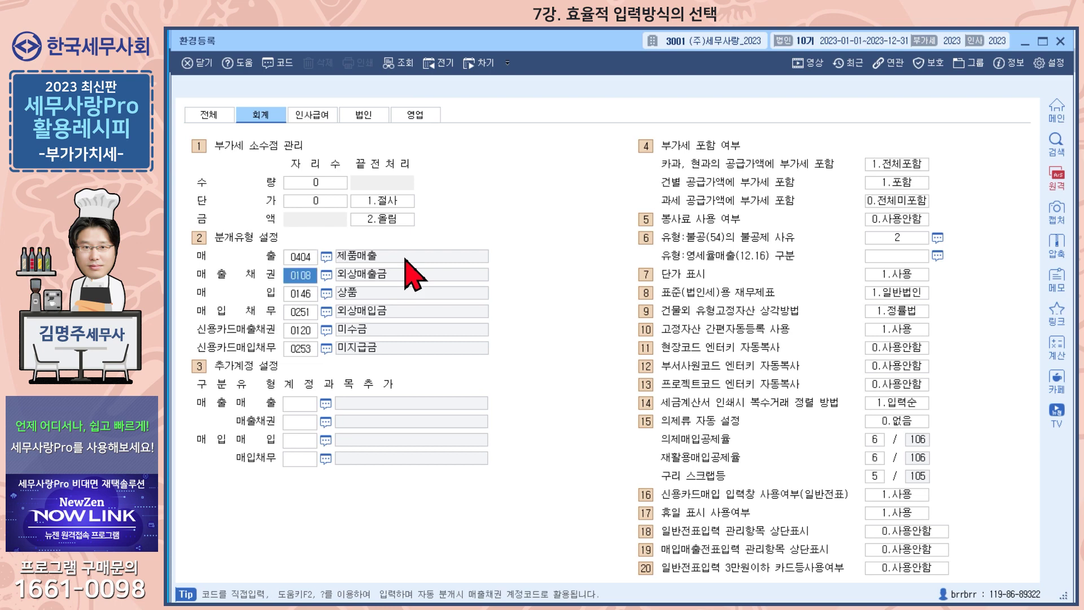
pyautogui.click(195, 62)
pyautogui.click(226, 185)
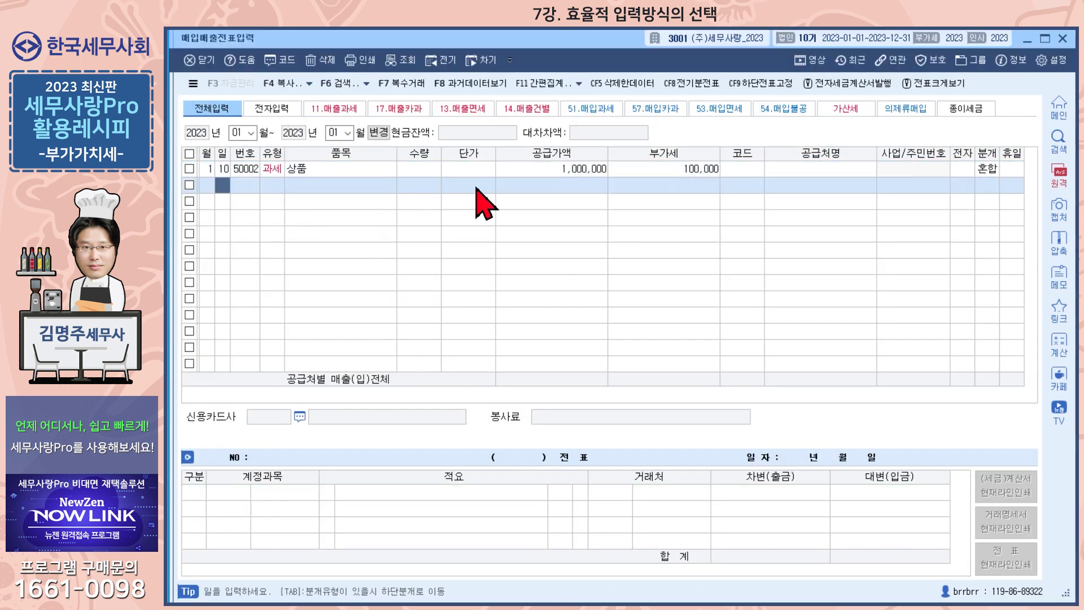
# Step: Start a second January 10 entry of type 11 (과세) on the empty line
pyautogui.press('Return')
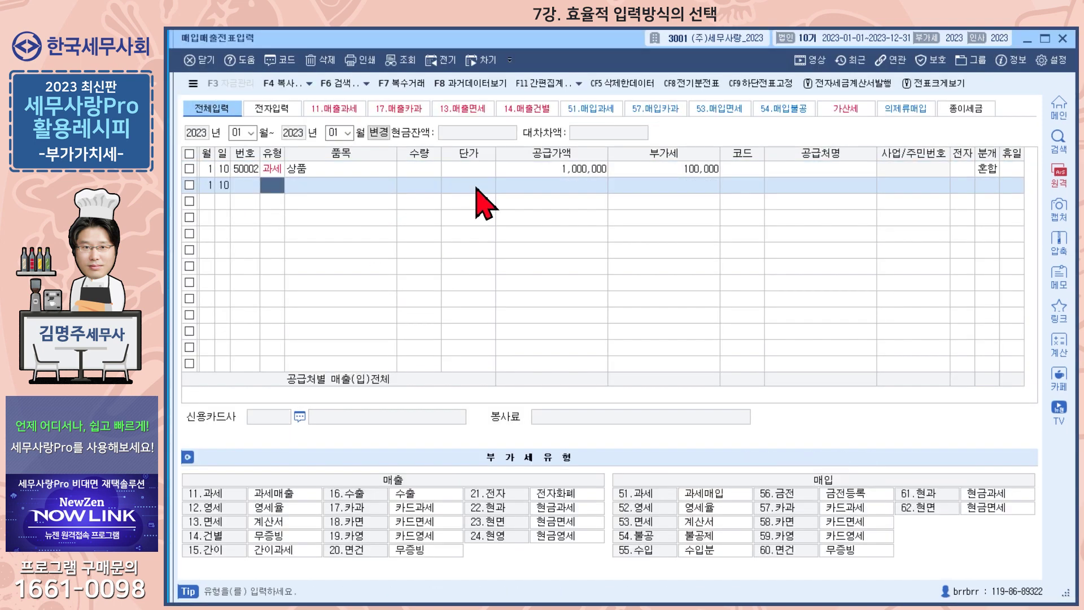
pyautogui.write('11')
pyautogui.press('Return')
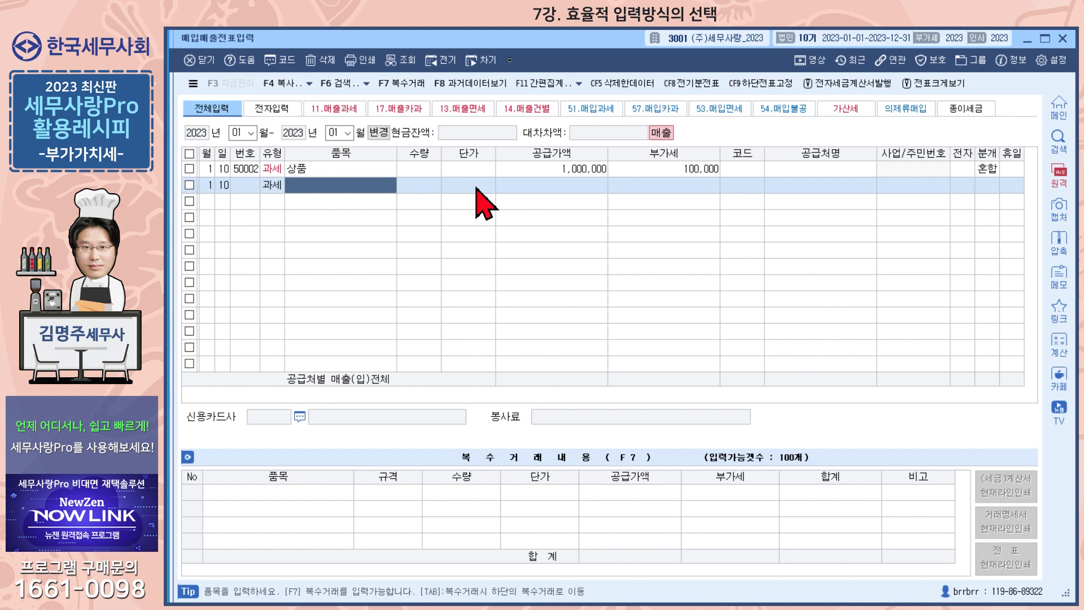
# Step: Enter 제품 as the item with a supply amount of 2,000,000, leaving quantity, unit price and supplier empty
pyautogui.write('제품')
pyautogui.press('Return')
pyautogui.press('Return')
pyautogui.press('Return')
pyautogui.write('2')
pyautogui.press('Return')
pyautogui.press('Return')
pyautogui.press('Return')
pyautogui.press('Return')
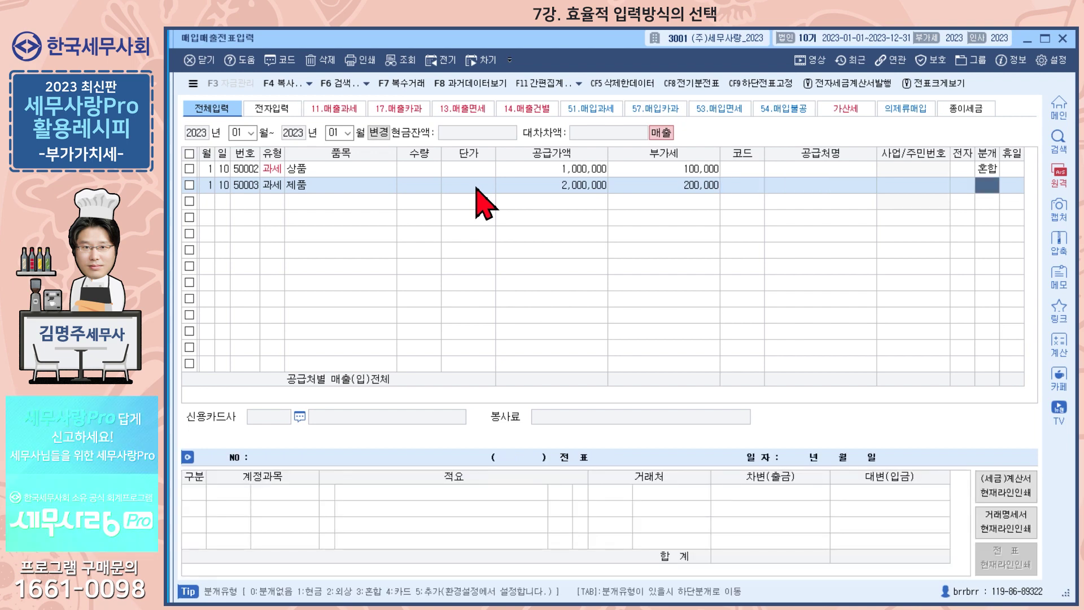
# Step: Set the journal type (분개) of the 2,000,000 제품 entry to 3 (혼합) and go to its sales account code
pyautogui.write('3')
pyautogui.press('Return')
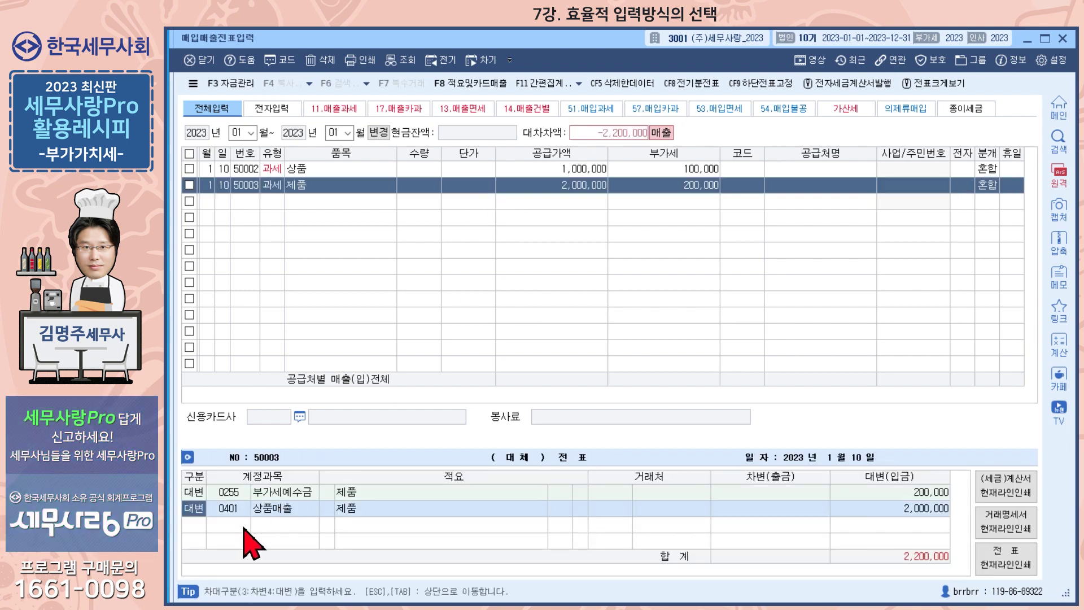
pyautogui.press('Return')
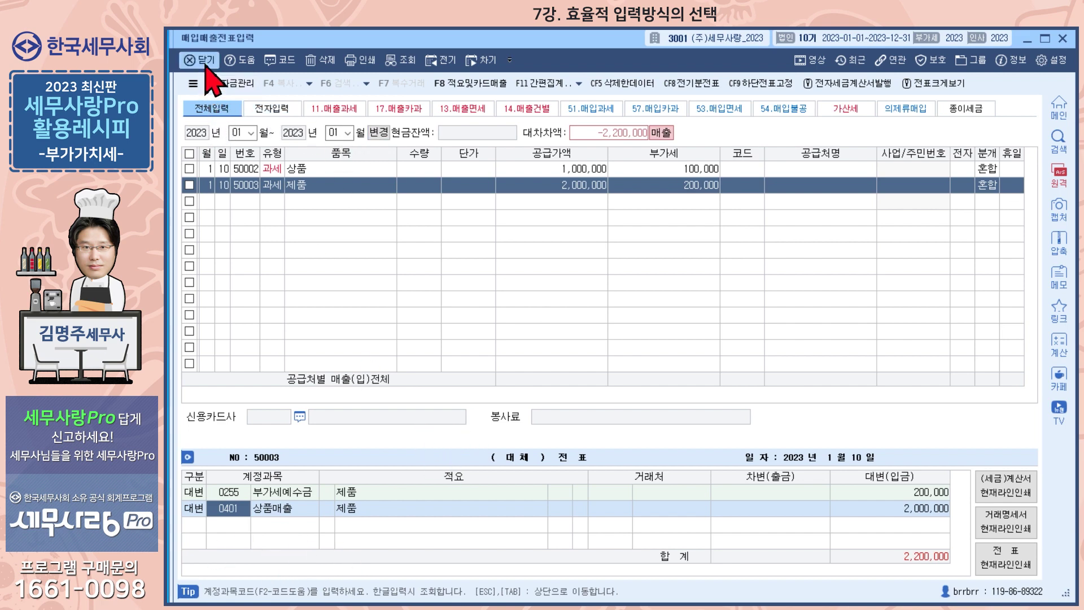
# Step: Close the purchase/sales voucher entry, declining to view the vouchers with a debit/credit difference
pyautogui.press('Escape')
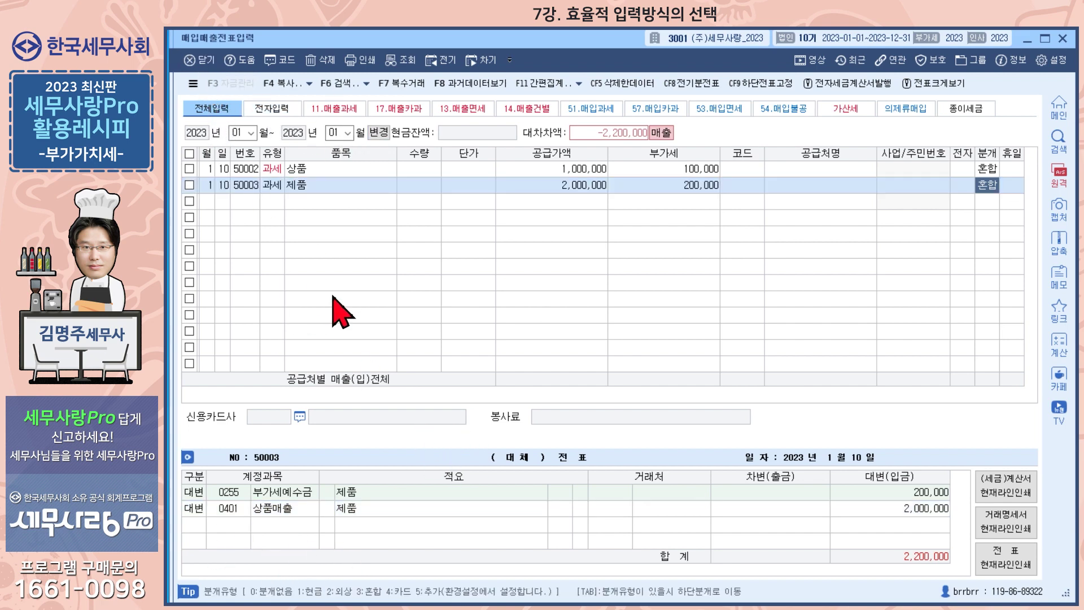
pyautogui.click(195, 59)
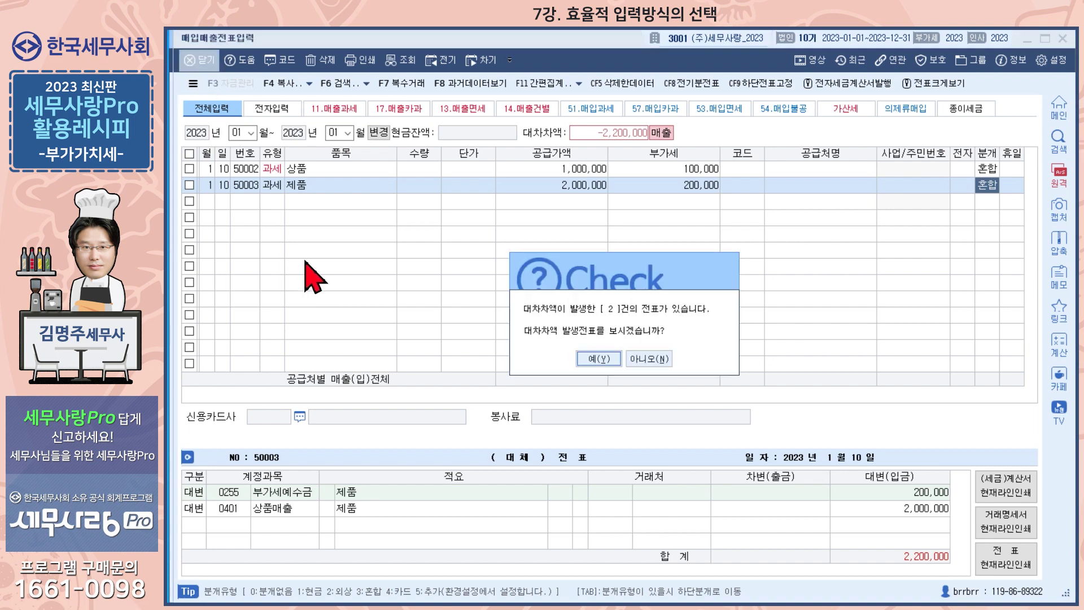
pyautogui.click(648, 358)
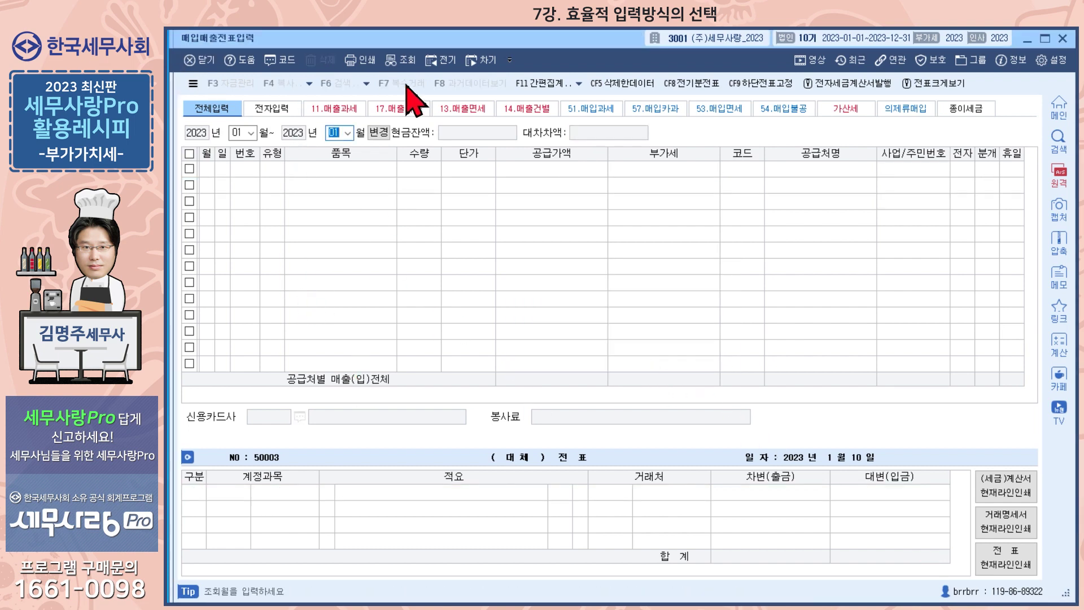
pyautogui.click(206, 66)
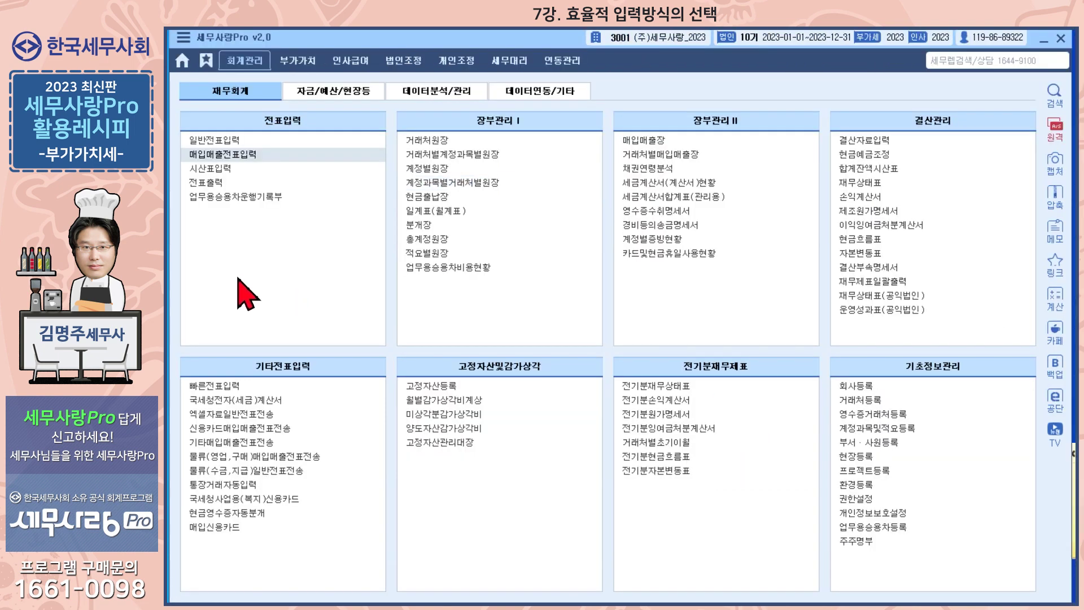
# Step: Check the default accounts under 분개유형 설정 in the accounting section of the environment registration (환경등록), and close it
pyautogui.click(864, 487)
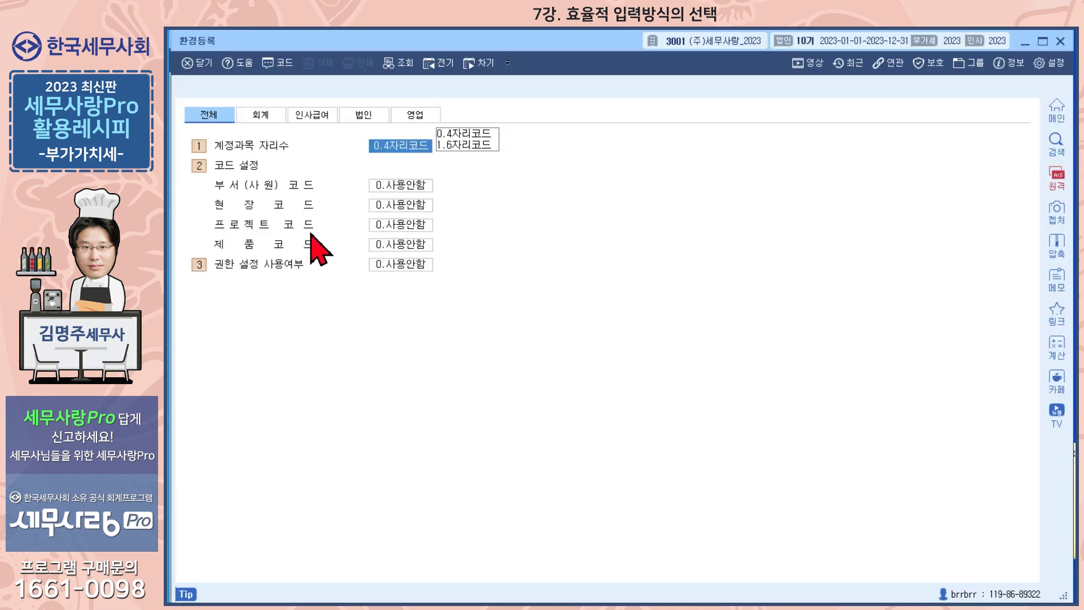
pyautogui.click(261, 115)
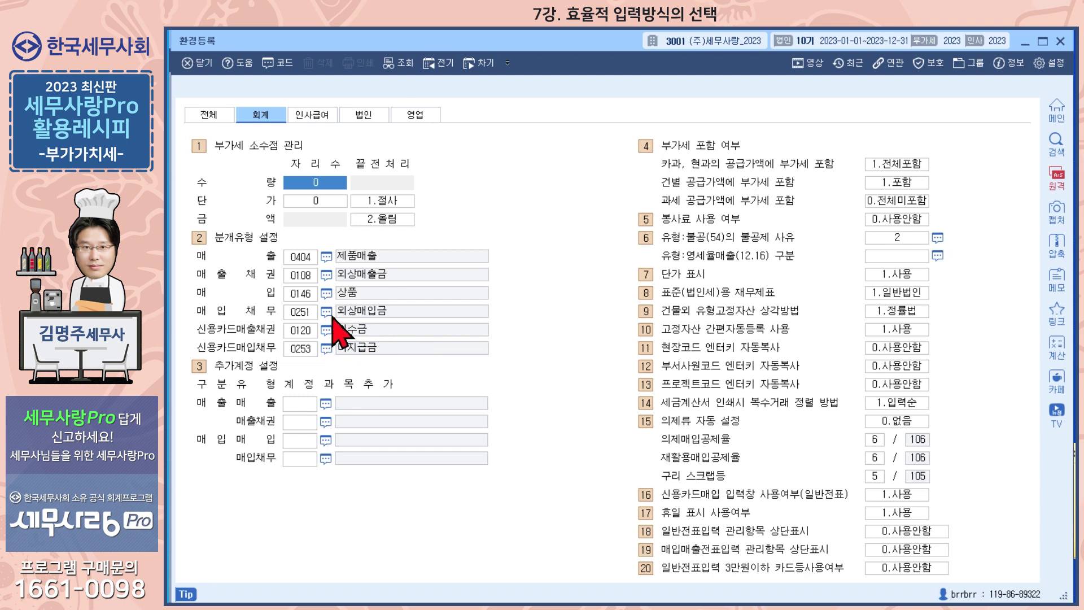
pyautogui.click(1060, 41)
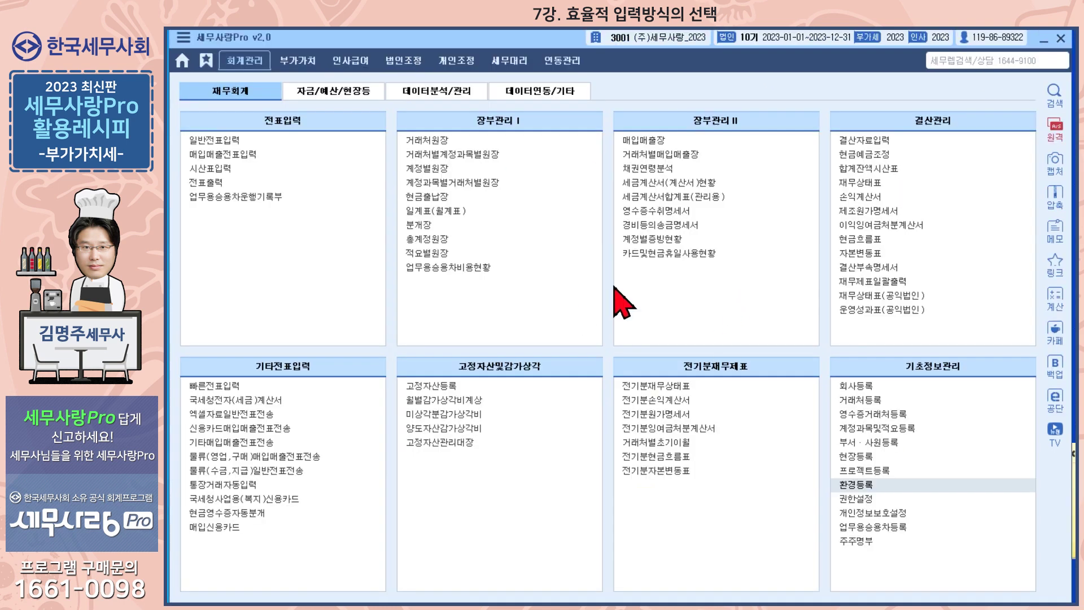
# Step: Reopen the purchase/sales voucher entry (매입매출전표입력) for January and start a third January 10 entry of type 과세
pyautogui.click(214, 155)
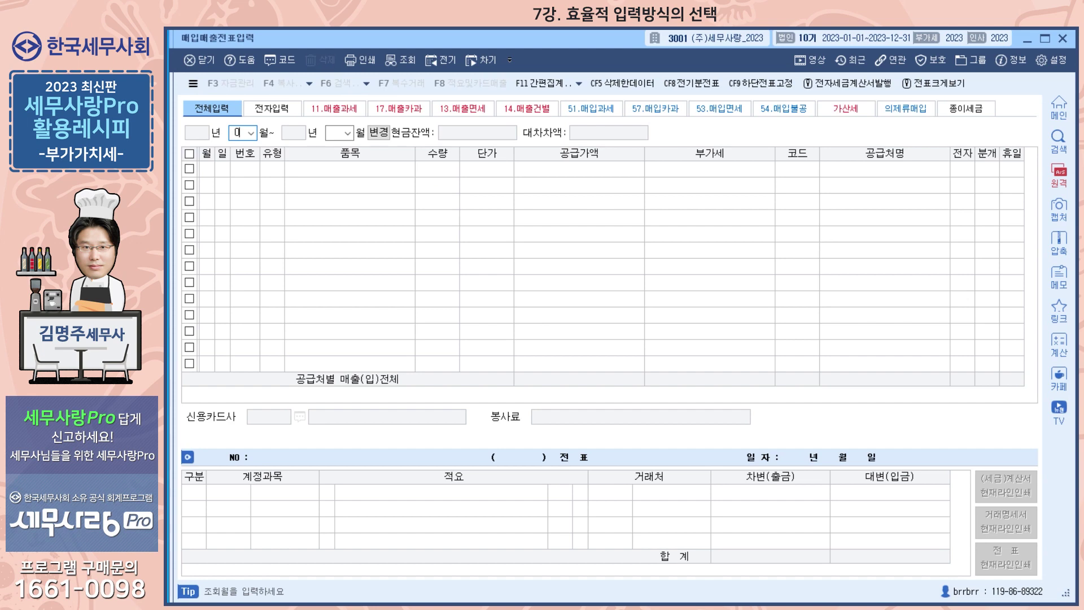
pyautogui.press('Return')
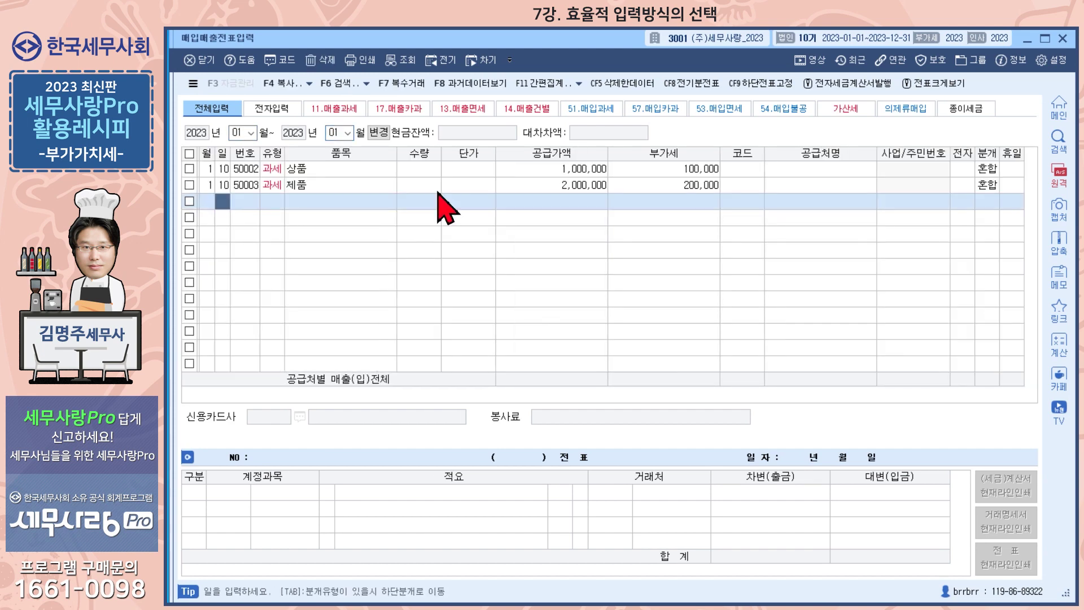
pyautogui.press('Return')
pyautogui.press('Return')
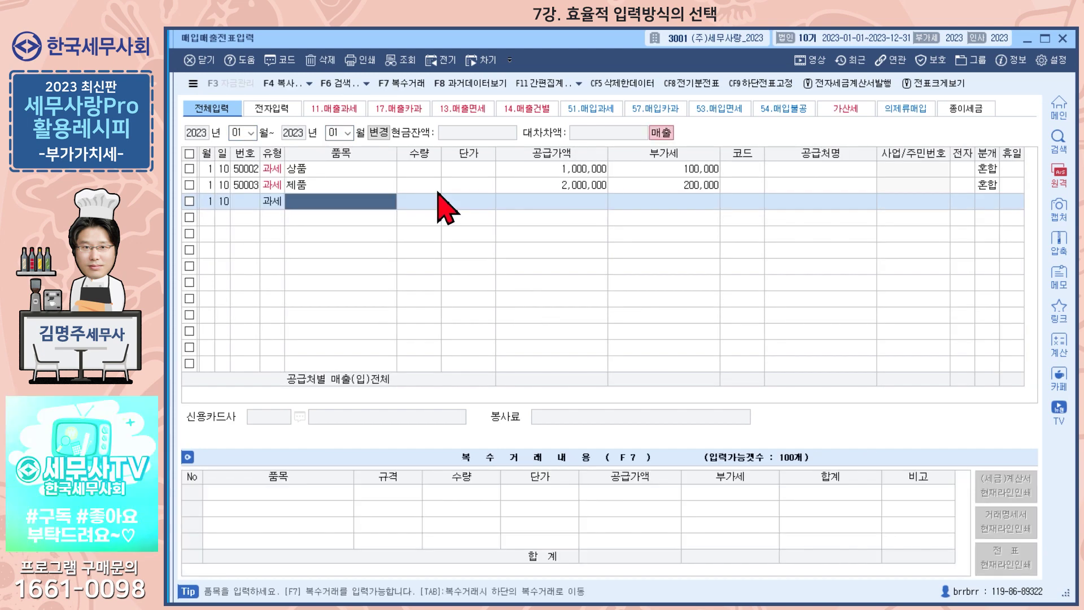
# Step: Enter 제품 as the item with a supply amount of 3,000,000, leaving quantity, unit price and supplier code empty
pyautogui.write('제품')
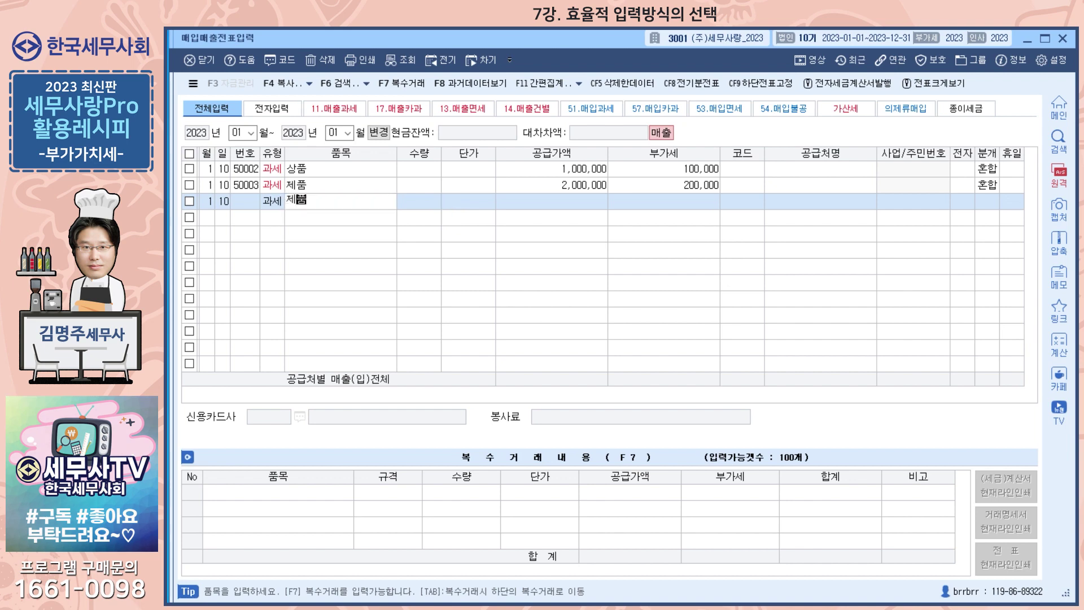
pyautogui.press('Return')
pyautogui.press('Return')
pyautogui.press('Return')
pyautogui.write('3,000')
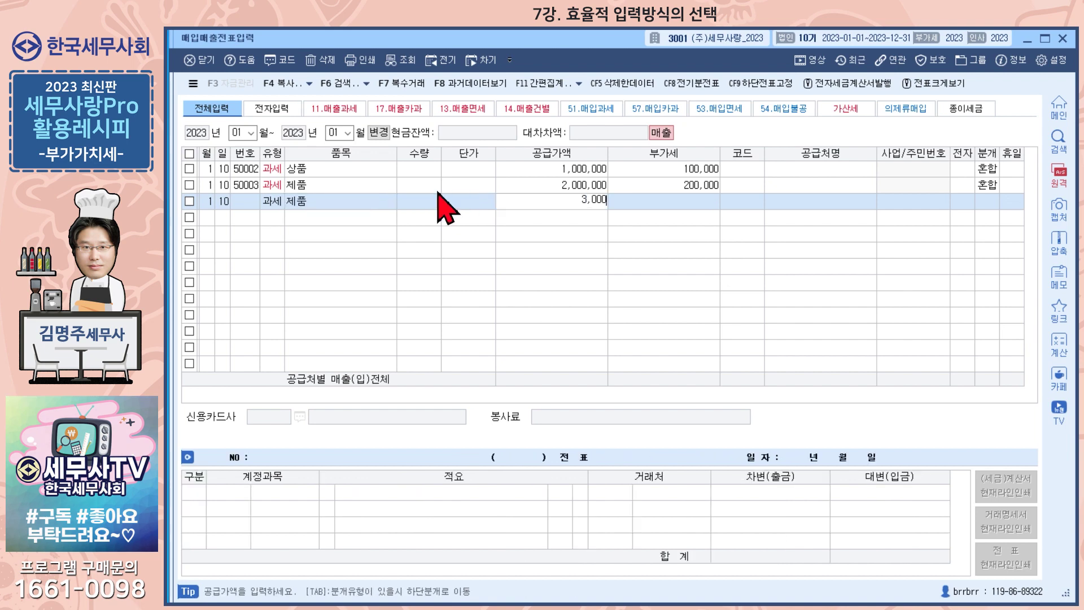
pyautogui.write(',000')
pyautogui.press('Return')
pyautogui.press('Return')
pyautogui.press('Return')
pyautogui.press('Return')
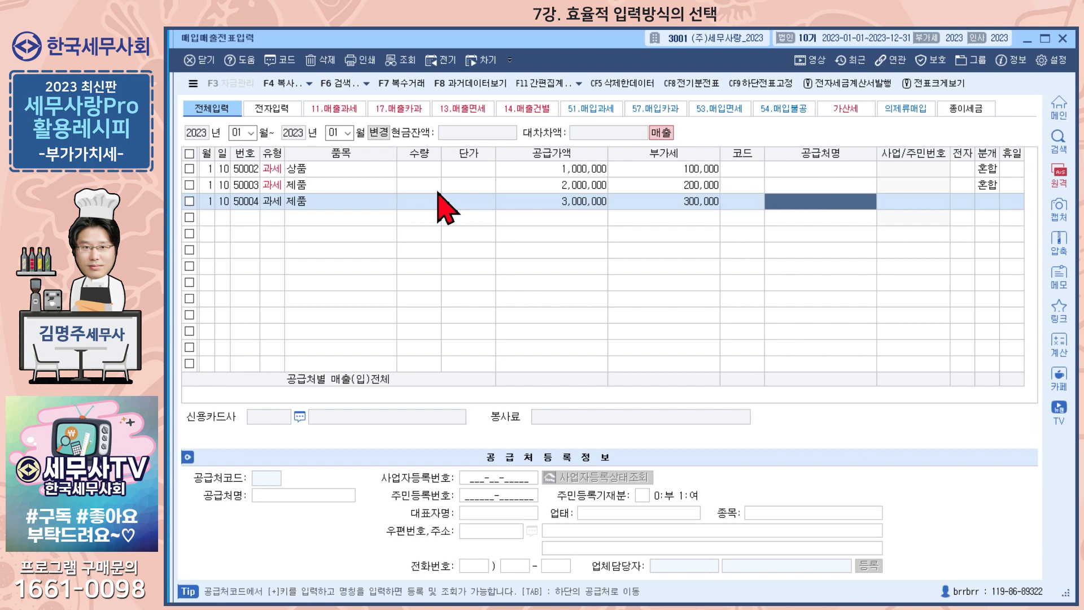
# Step: Set the journal type (분개) of the 3,000,000 제품 entry to 3 (혼합) and select its sales account code
pyautogui.press('Return')
pyautogui.write('3')
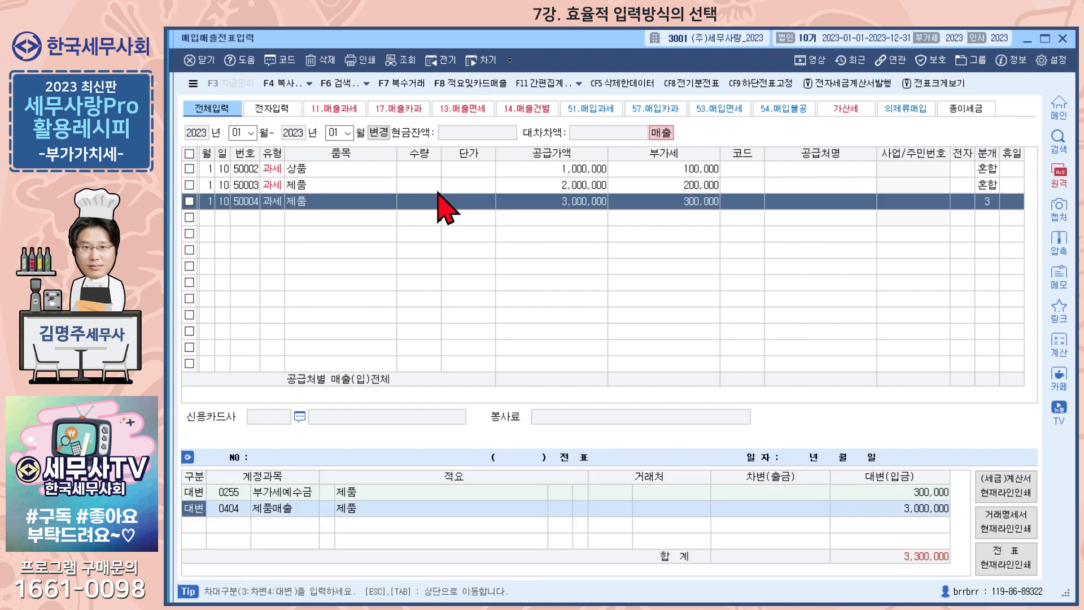
pyautogui.click(226, 507)
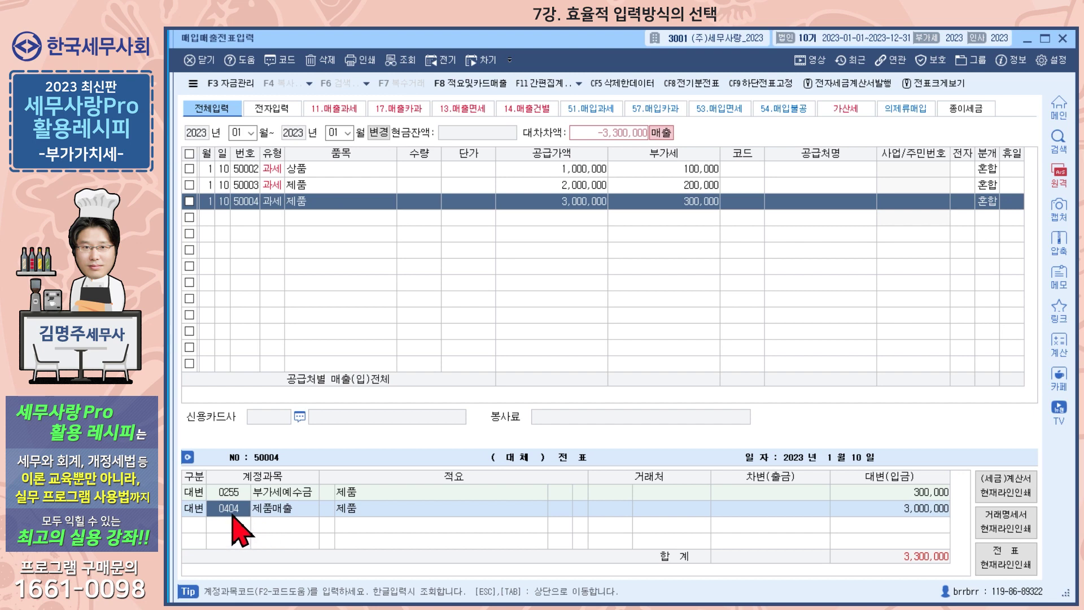
# Step: Delete all three January 10 entries from the purchase/sales voucher entry
pyautogui.click(189, 153)
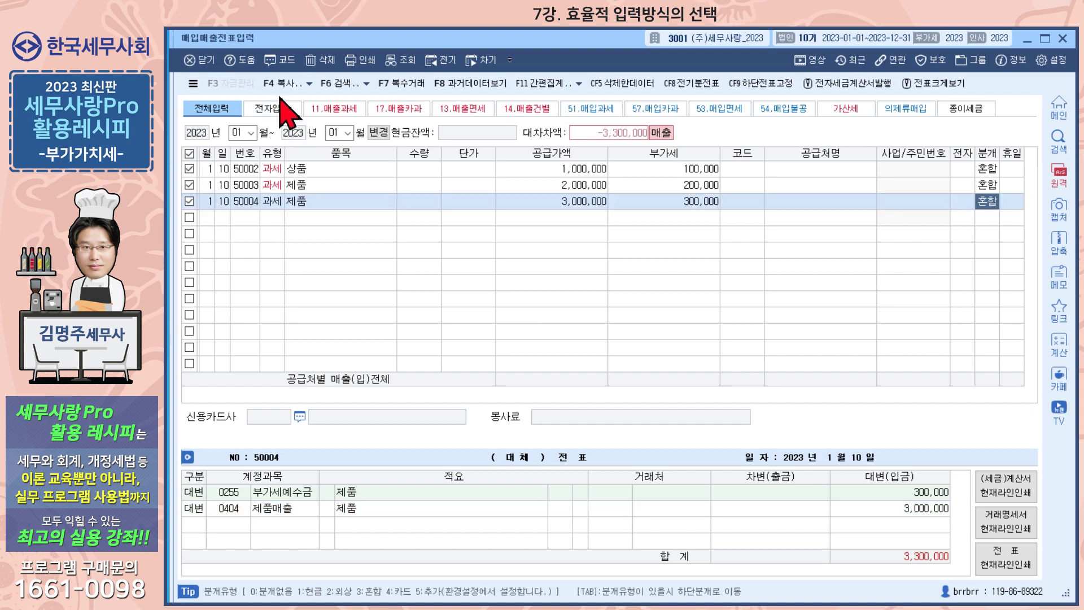
pyautogui.click(313, 60)
pyautogui.click(599, 358)
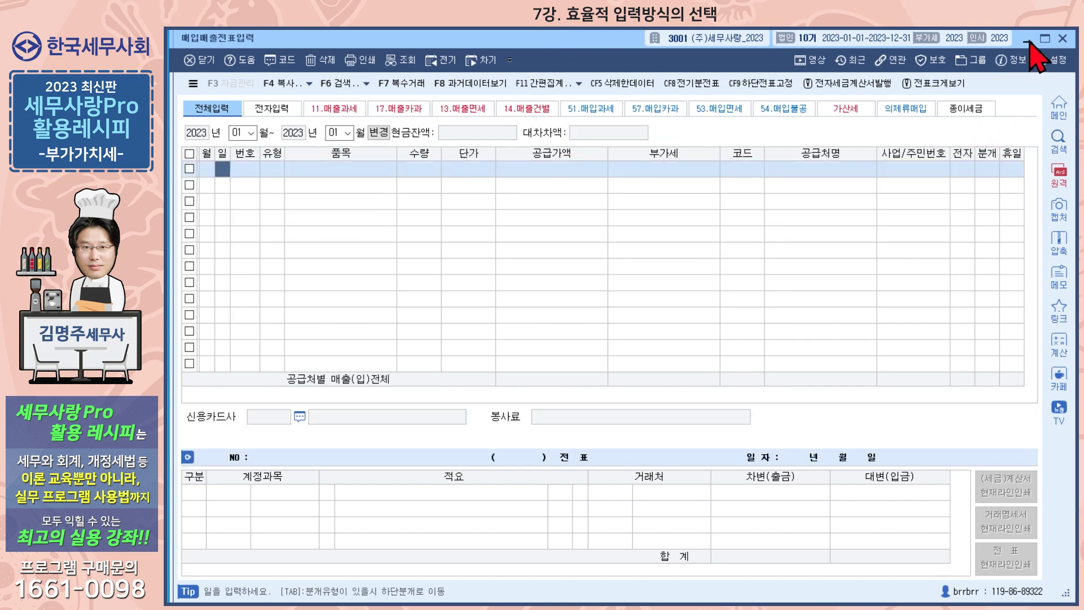
# Step: Minimize the voucher entry and open the accounting (회계) settings of the environment registration (환경등록) for review
pyautogui.click(1029, 41)
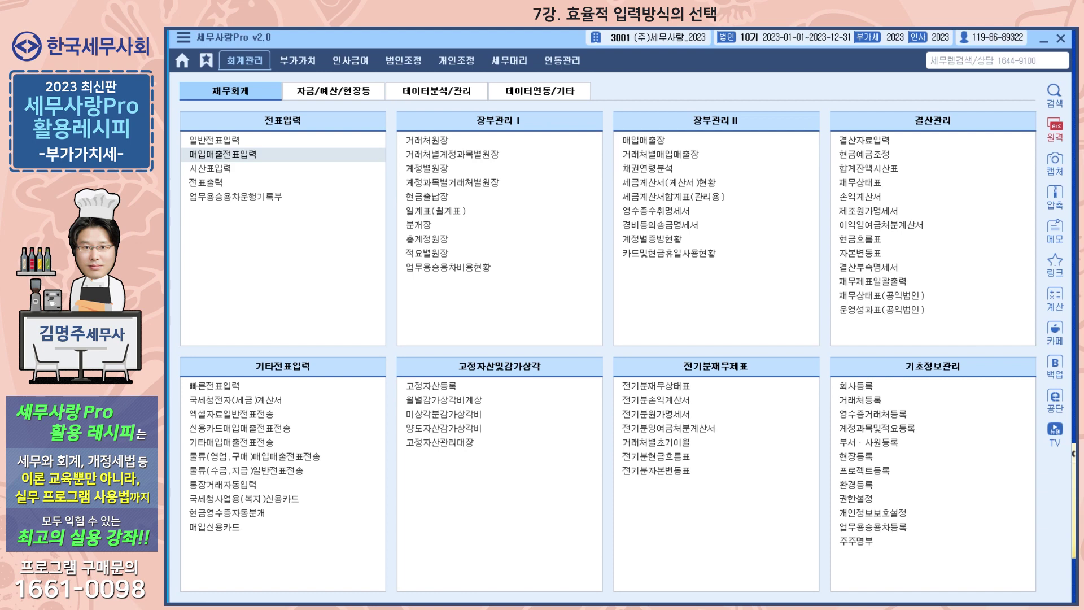
pyautogui.click(860, 490)
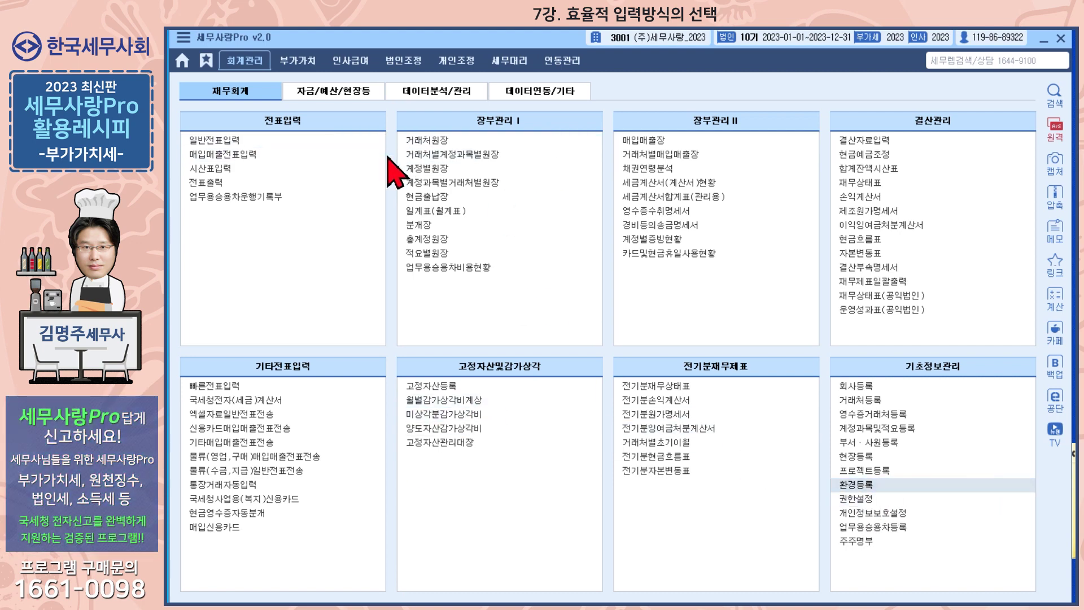
pyautogui.click(266, 115)
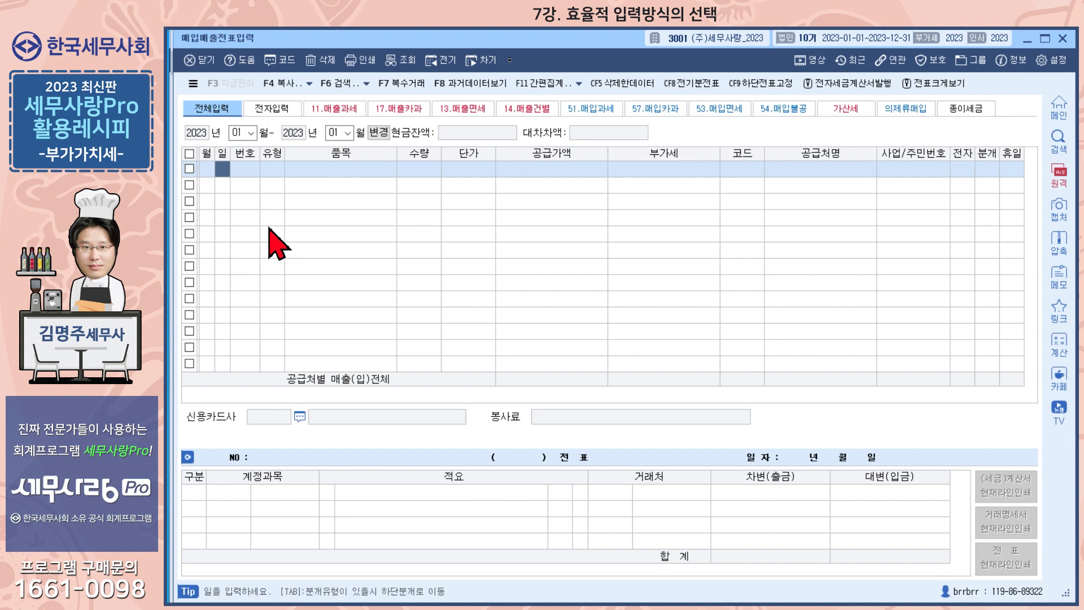
# Step: Start a January 10 entry of type 17 (카과) in the purchase/sales voucher entry
pyautogui.write('10')
pyautogui.press('Return')
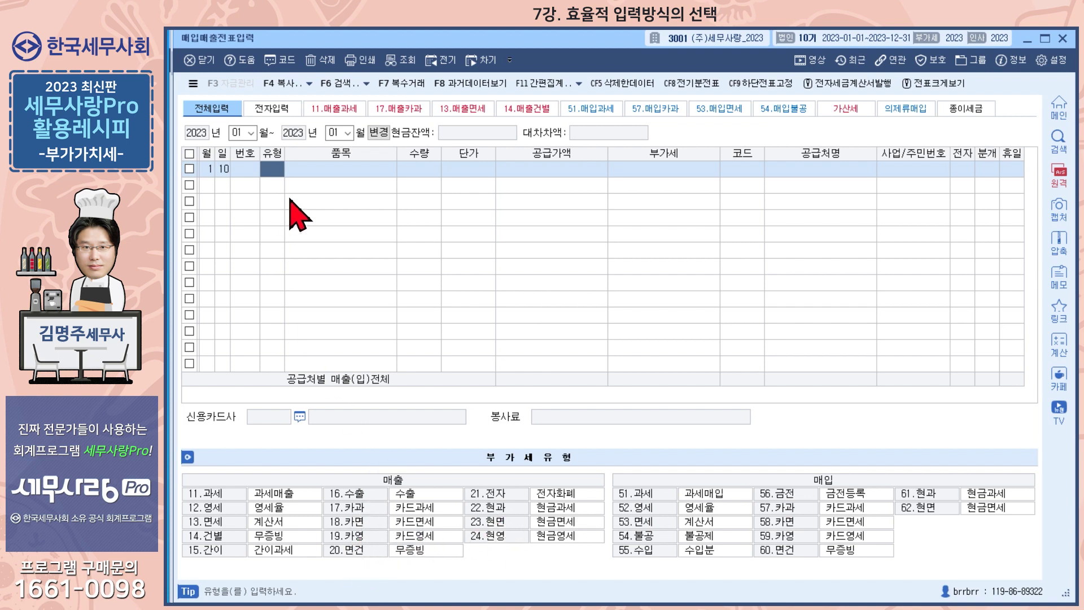
pyautogui.write('17')
pyautogui.press('Return')
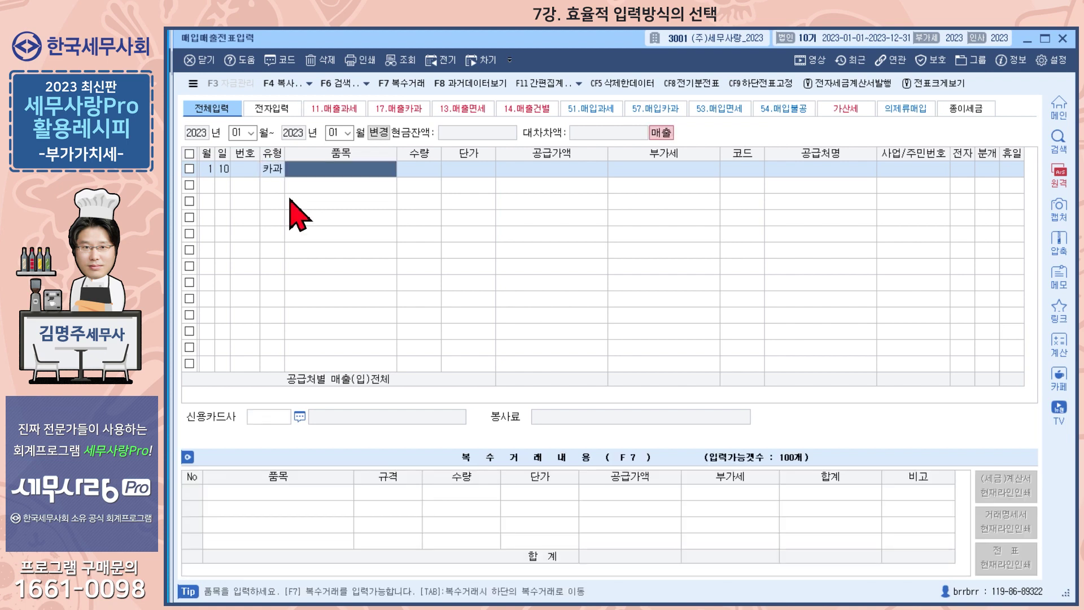
# Step: Enter 11,000,000 as the supply amount of the 카과 entry, leaving item, supplier and credit card company empty
pyautogui.press('Return')
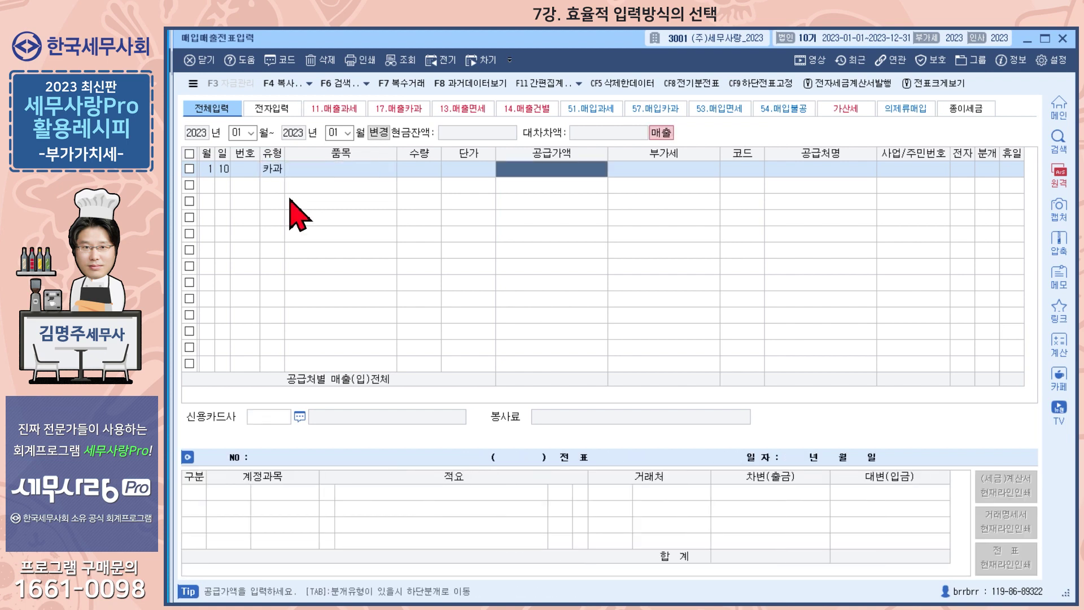
pyautogui.write('110,000,000')
pyautogui.press('BackSpace')
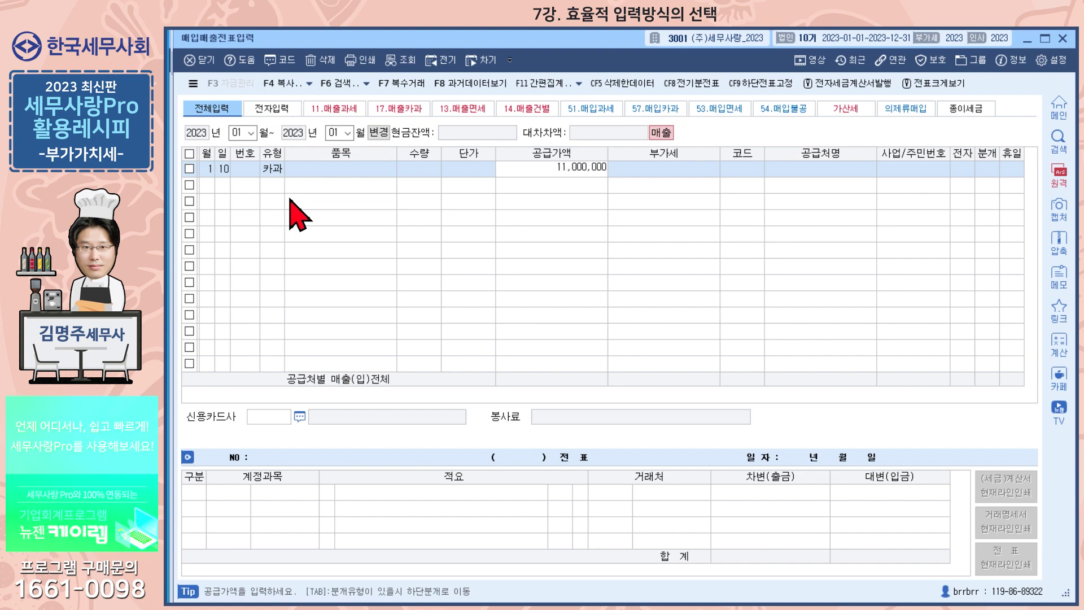
pyautogui.press('Return')
pyautogui.press('Return')
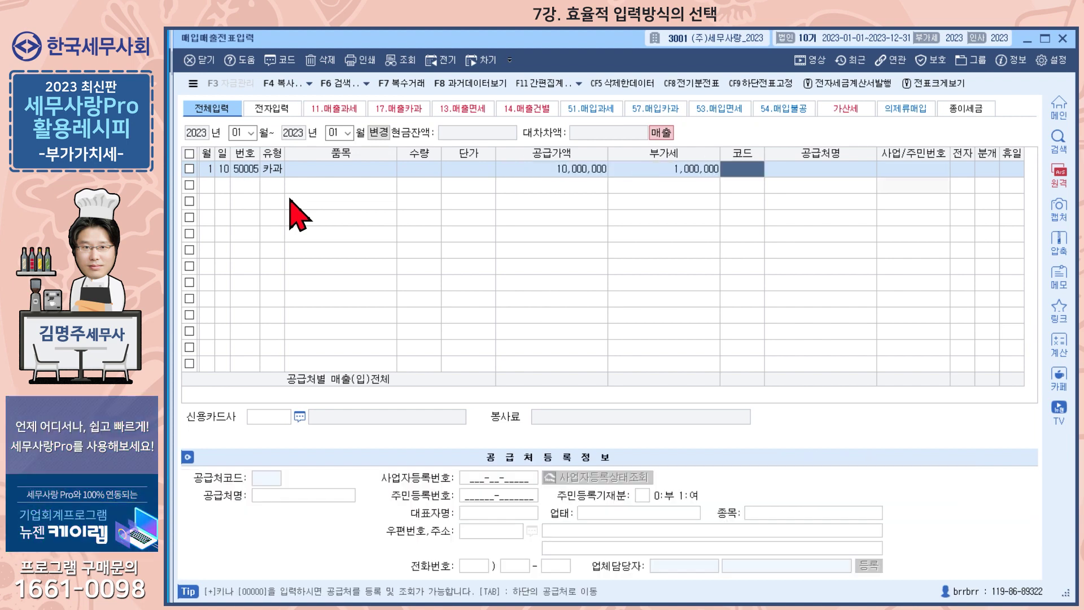
pyautogui.press('Return')
pyautogui.press('Return')
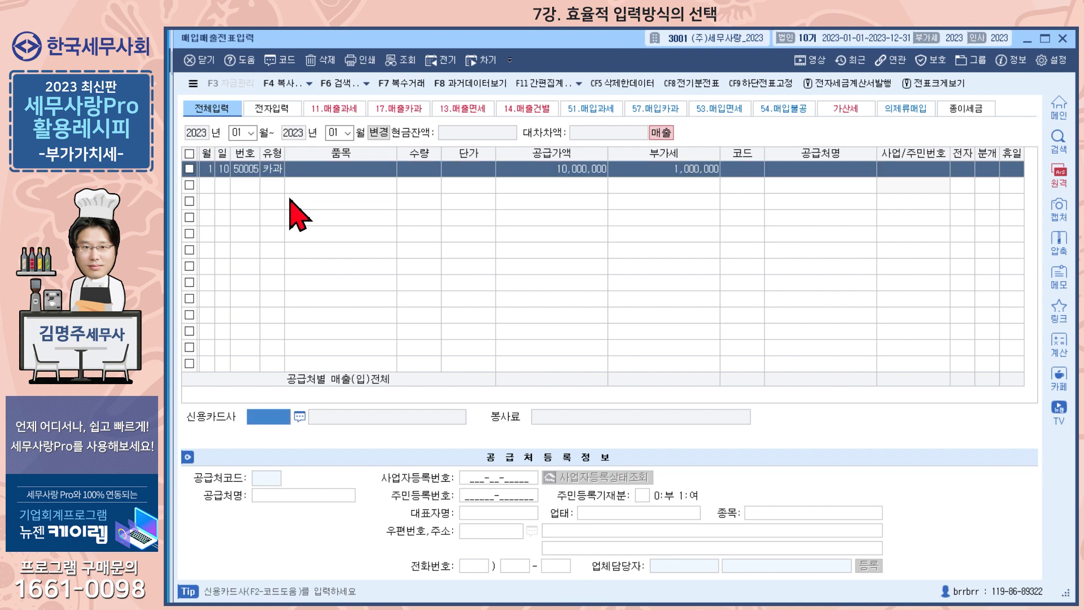
pyautogui.press('Return')
pyautogui.press('Return')
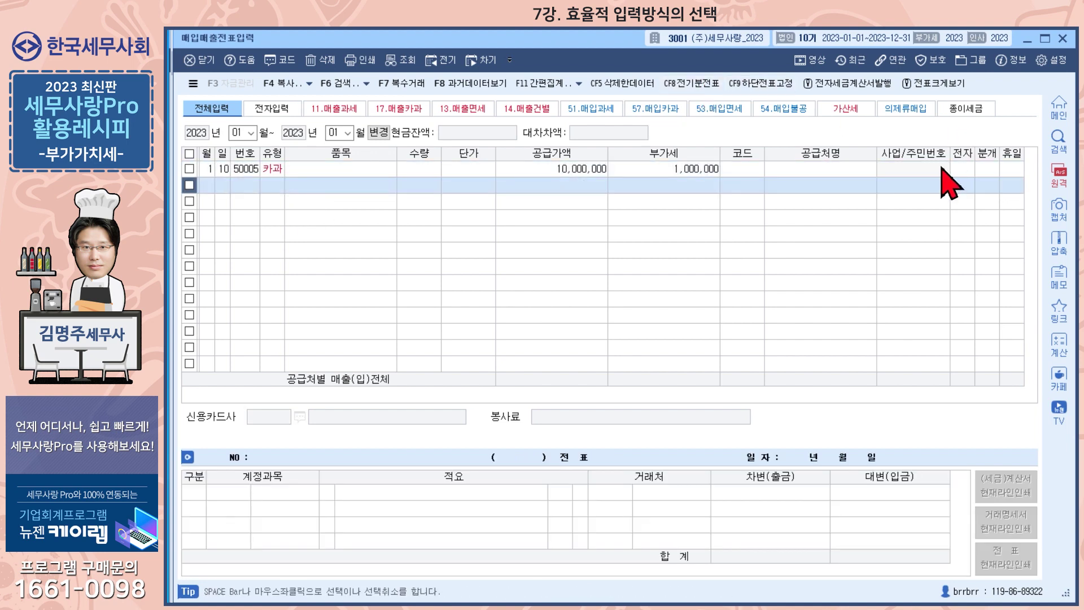
# Step: Set the journal type (분개) of the 카과 entry to 3 (혼합) and select its supply amount
pyautogui.click(988, 171)
pyautogui.press('3')
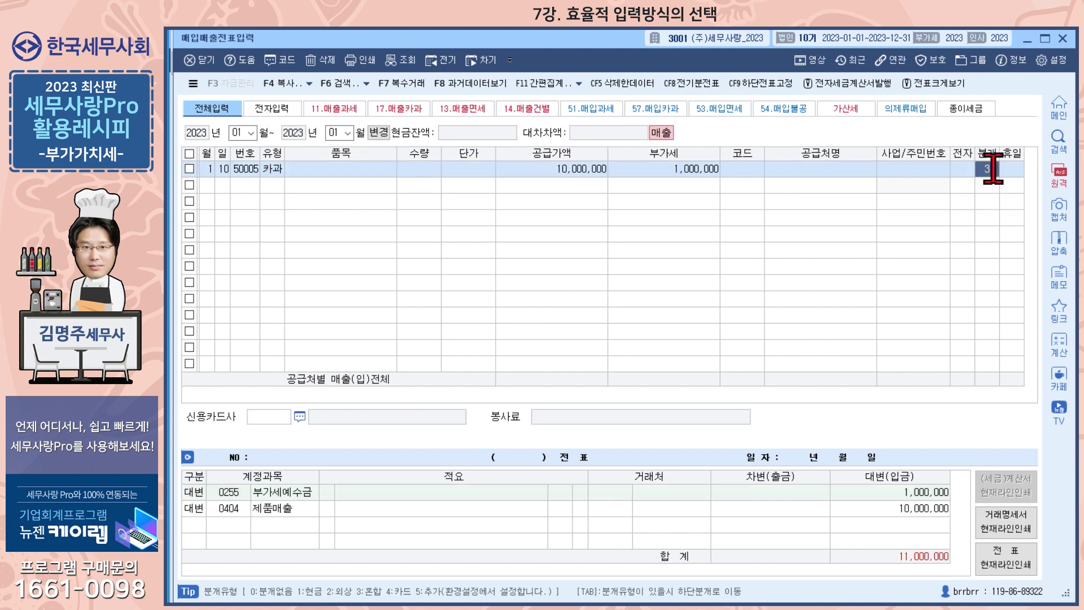
pyautogui.press('Return')
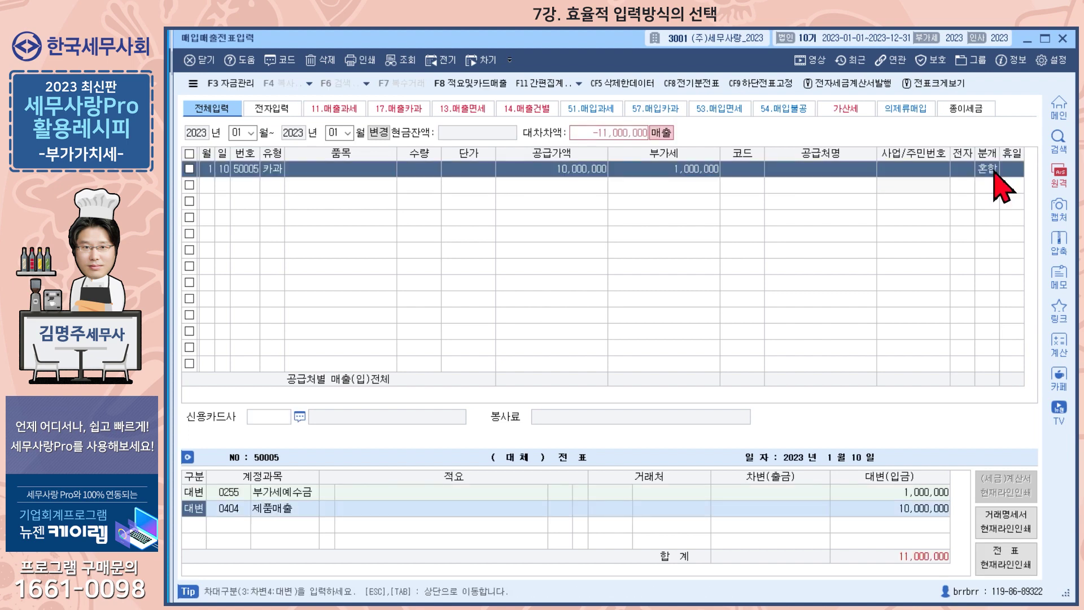
pyautogui.click(567, 169)
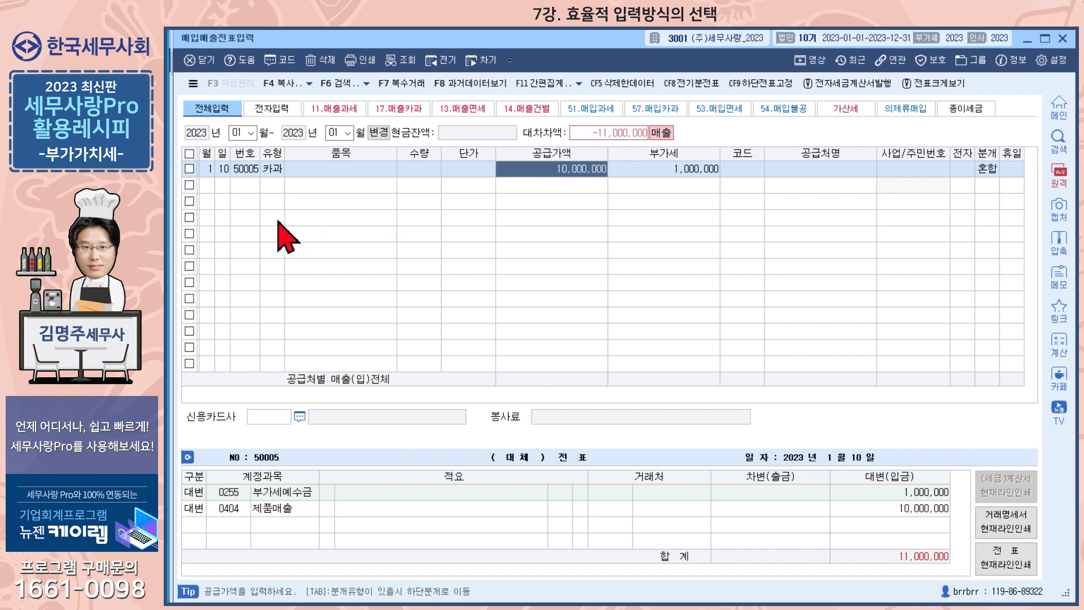
# Step: Add a second January 10 card sales (카과) entry with a supply amount of 11,000,000 and check its supply and VAT amounts
pyautogui.click(220, 187)
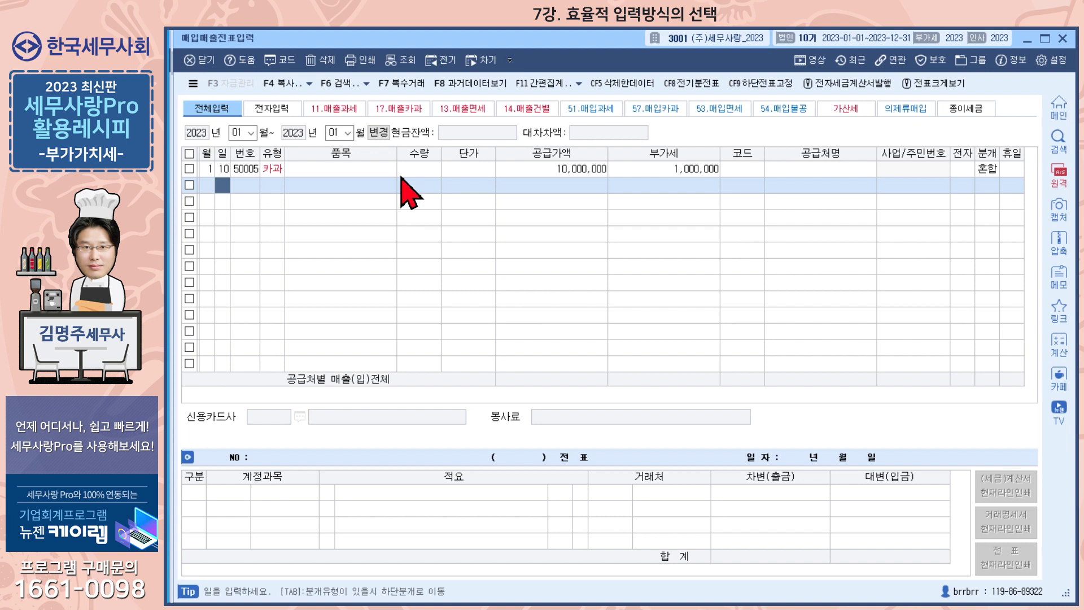
pyautogui.press('Return')
pyautogui.press('Return')
pyautogui.press('Return')
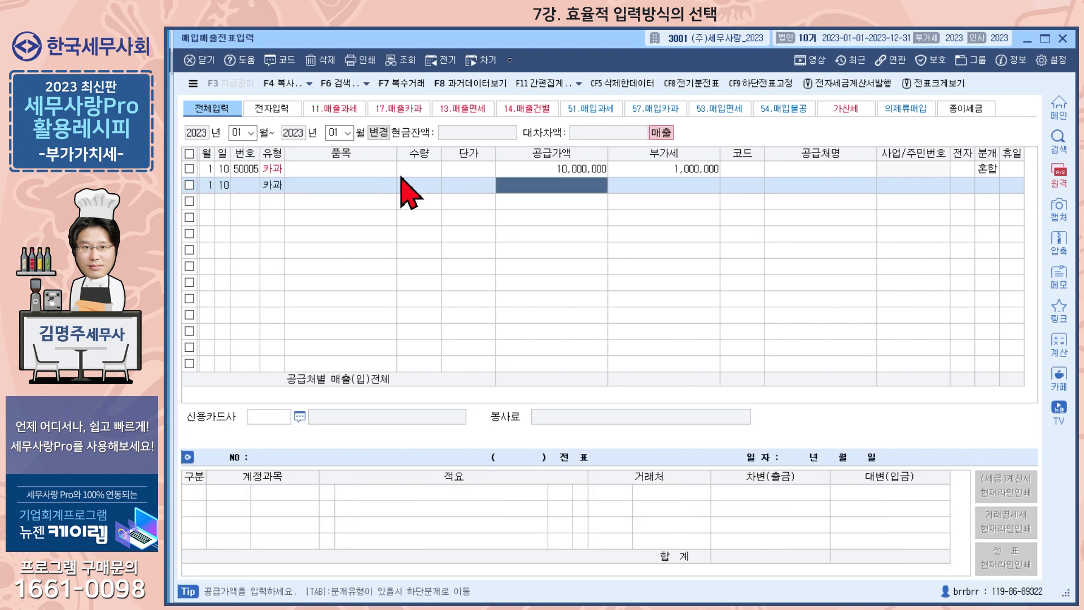
pyautogui.write('11,000,000')
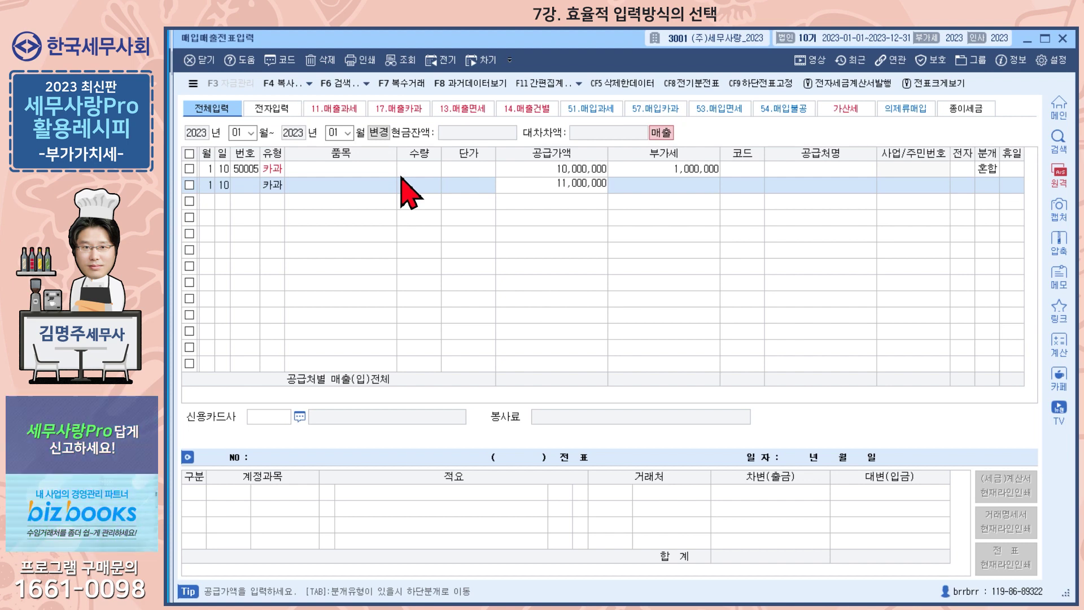
pyautogui.press('Return')
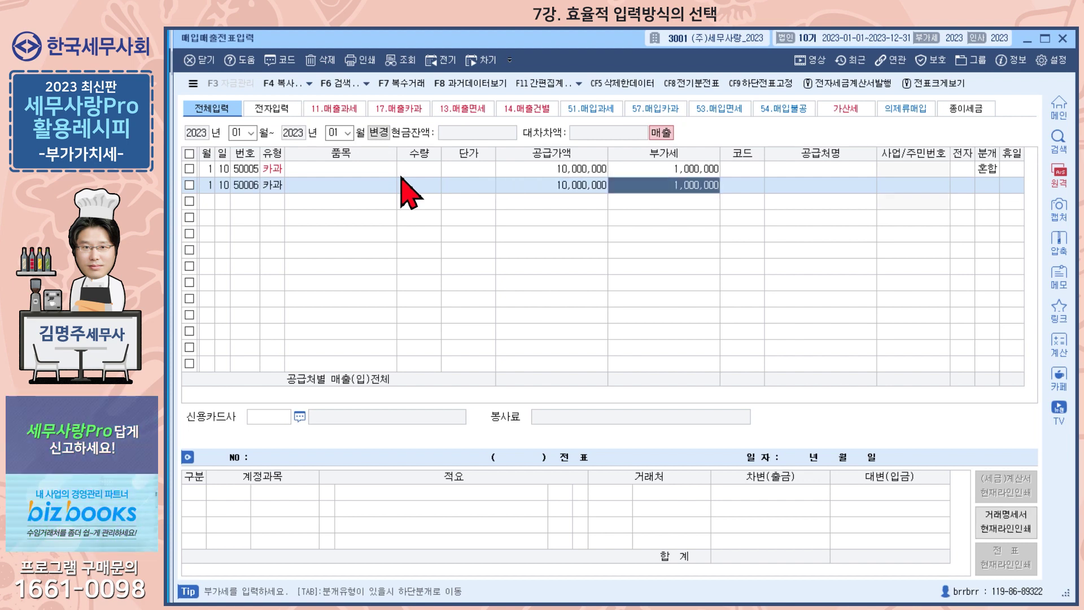
pyautogui.click(587, 185)
pyautogui.click(632, 185)
pyautogui.click(570, 190)
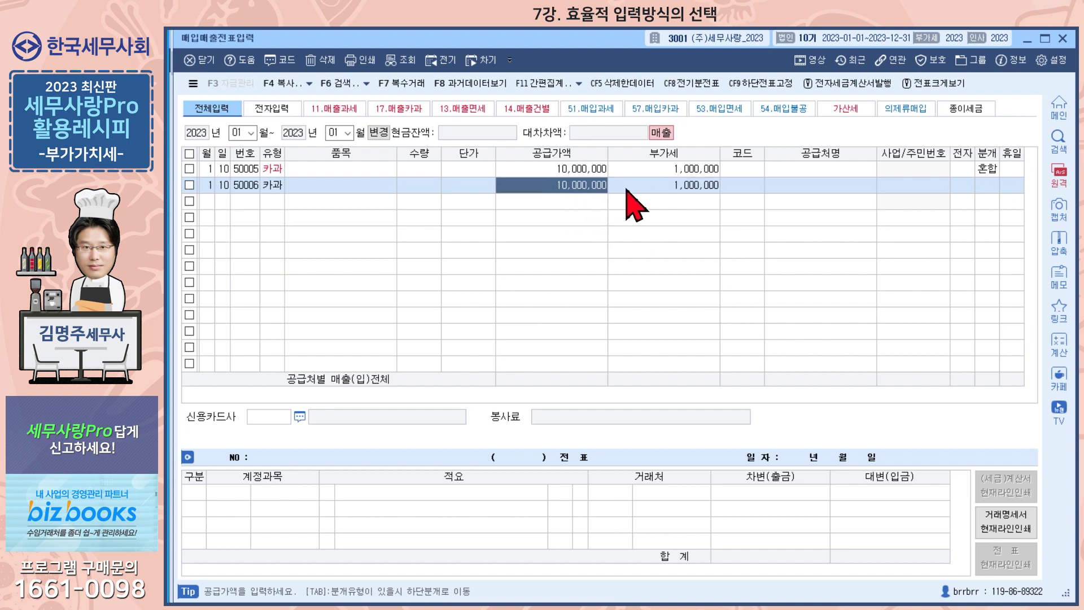
pyautogui.click(648, 190)
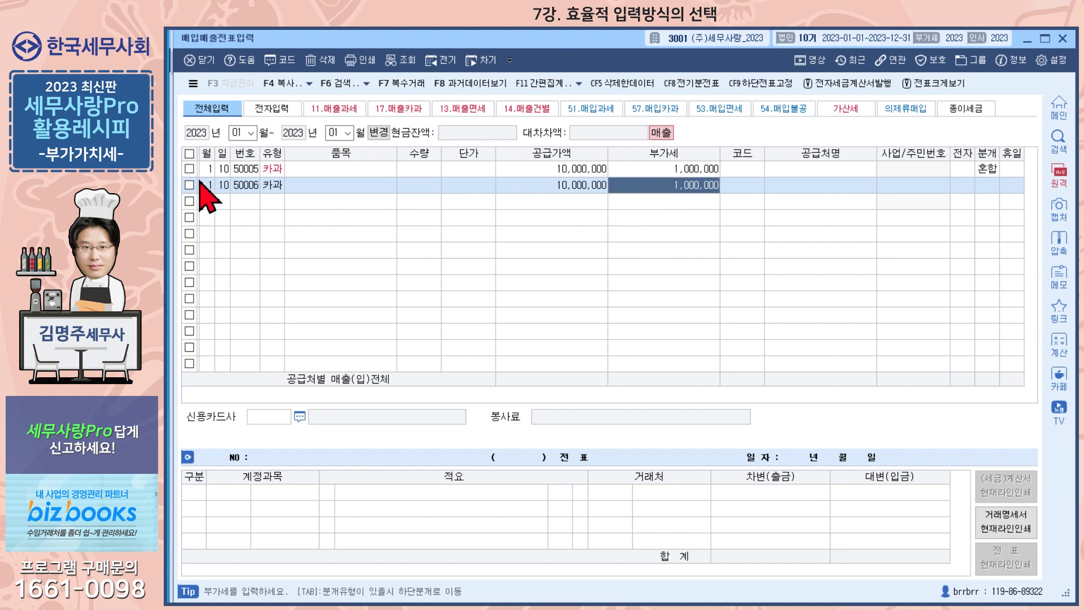
# Step: Delete all 카과 entries from the January voucher list
pyautogui.click(189, 154)
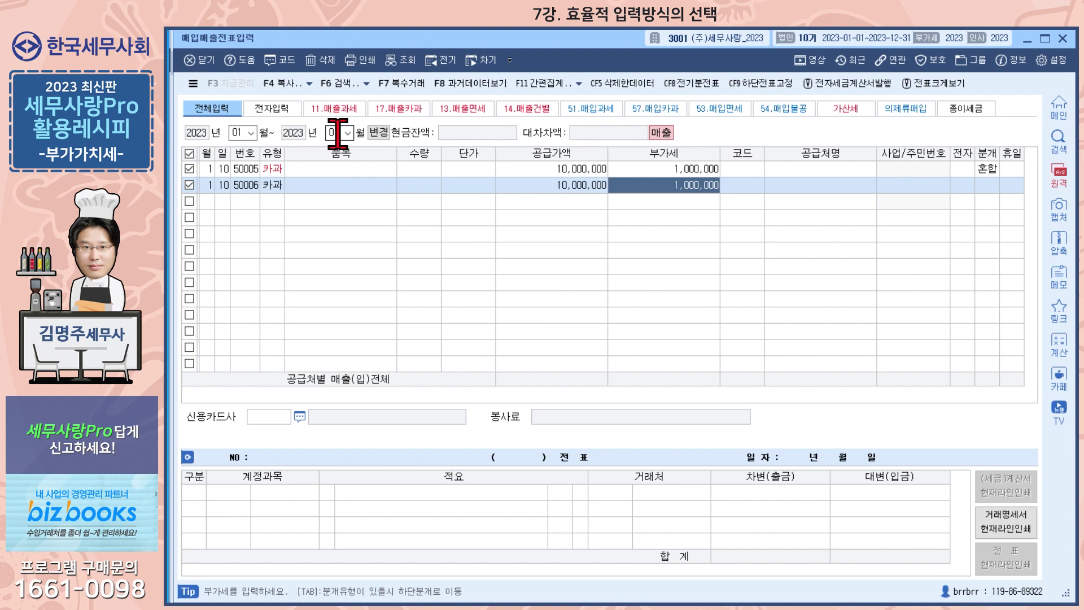
pyautogui.click(320, 59)
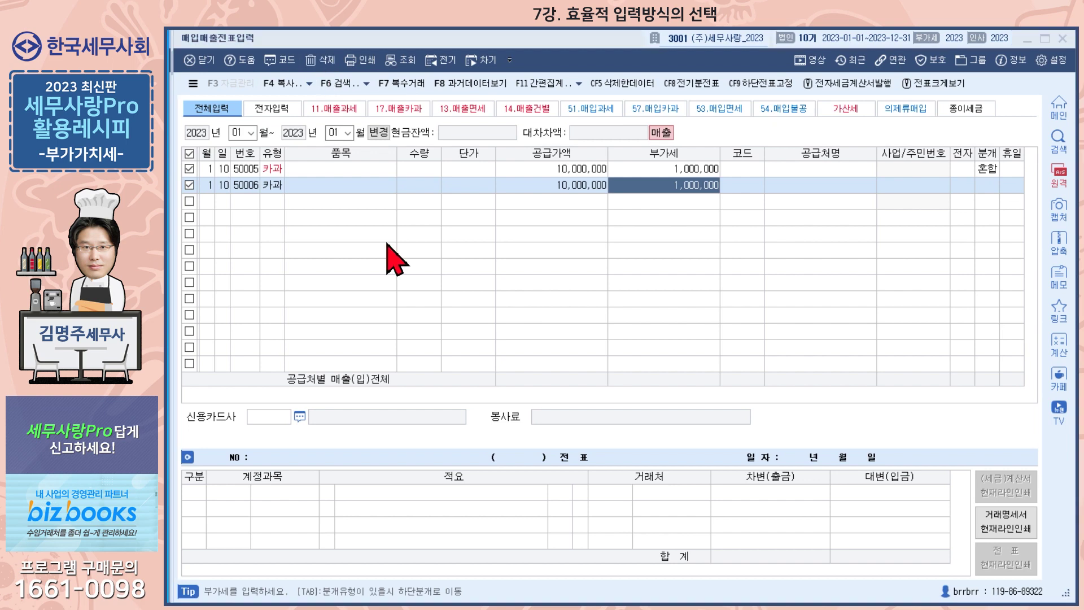
pyautogui.click(602, 430)
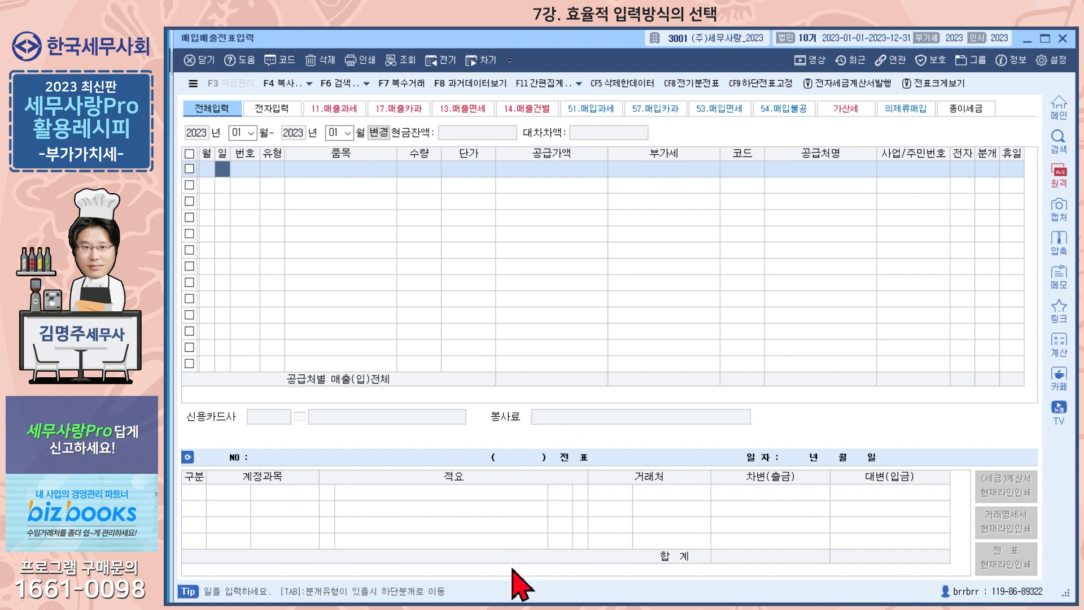
# Step: Review the options of the deemed-purchase auto setting (의제류 자동 설정) in the accounting section of the environment registration
pyautogui.hotkey('alt', 'Tab')
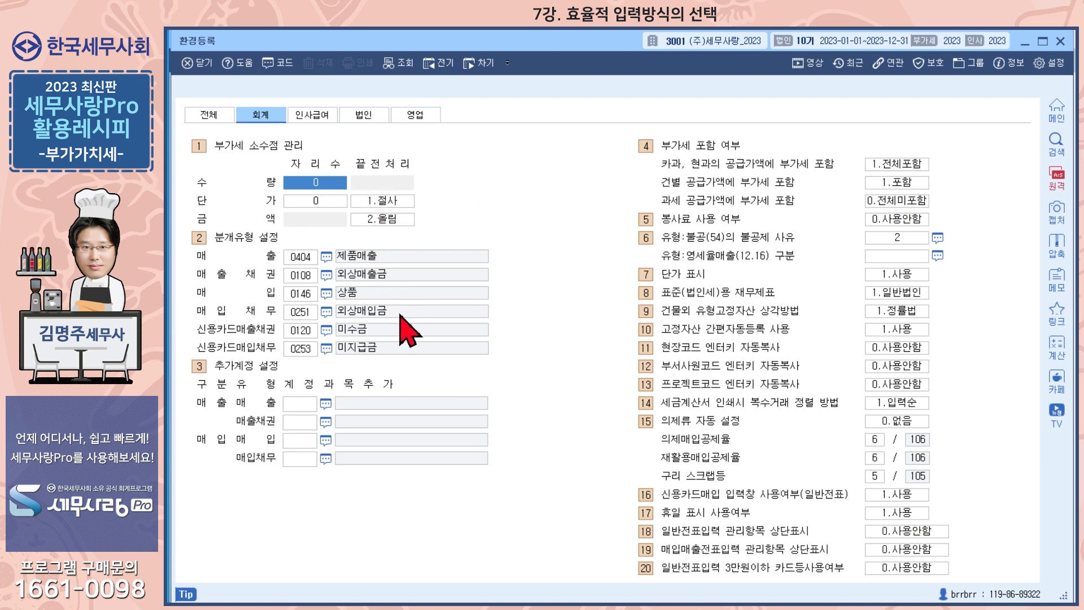
pyautogui.moveTo(333, 607)
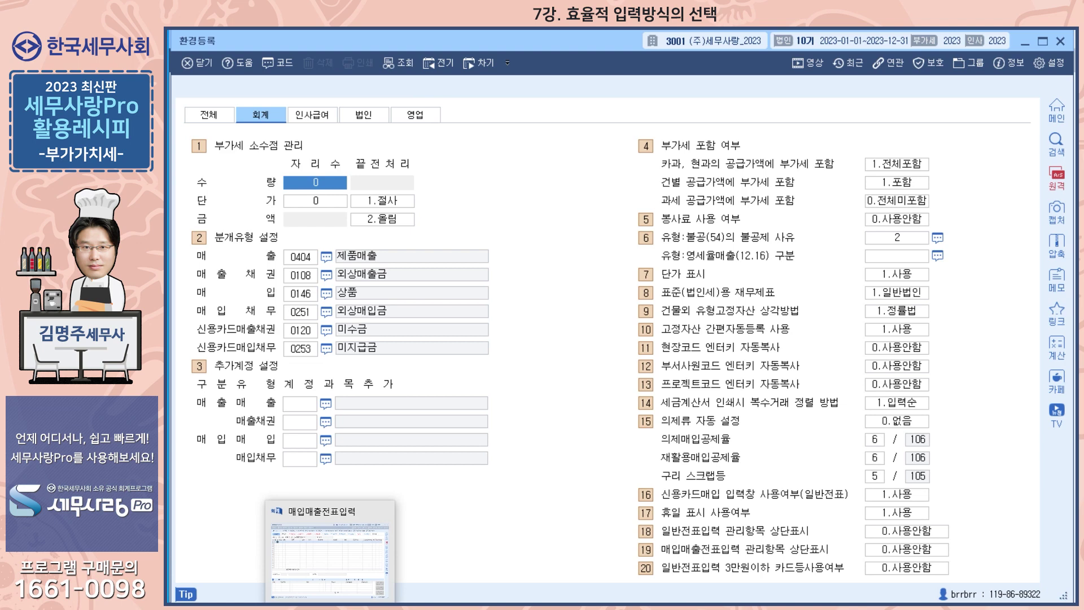
pyautogui.click(335, 576)
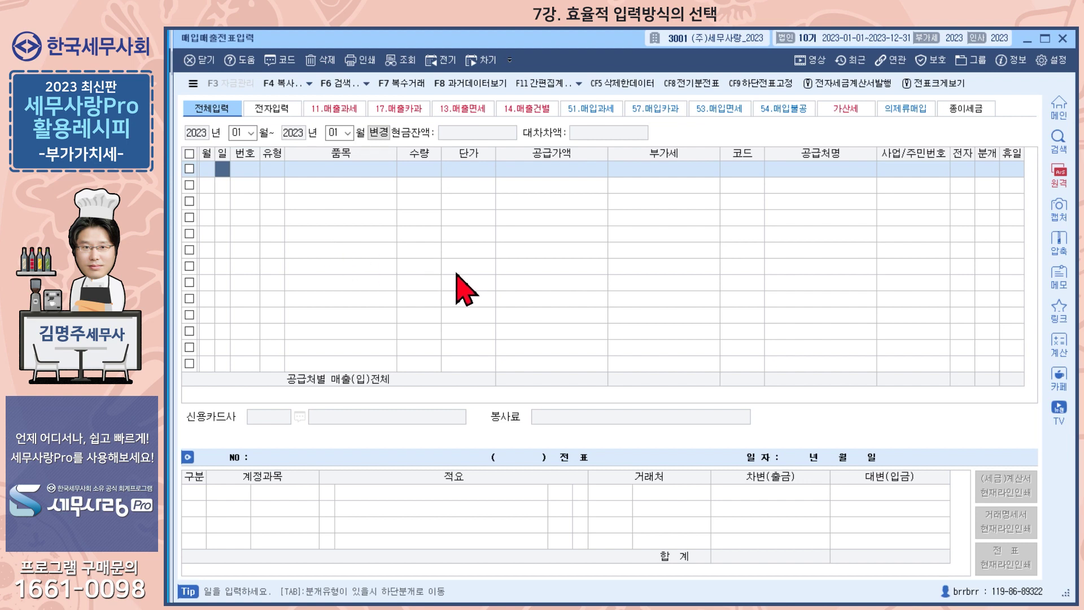
pyautogui.click(434, 606)
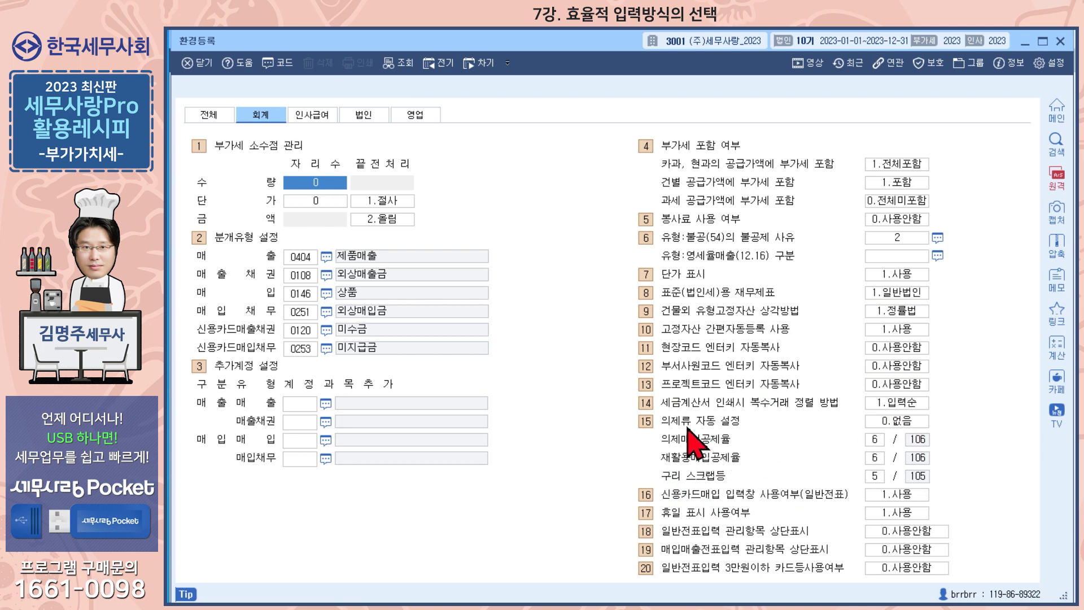
pyautogui.click(896, 421)
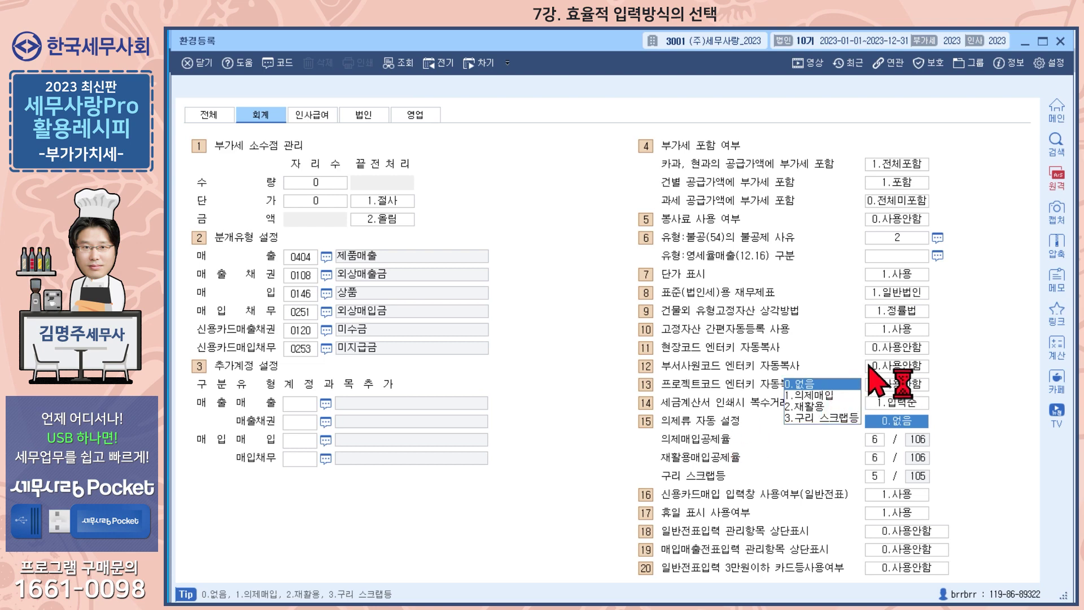
pyautogui.click(892, 256)
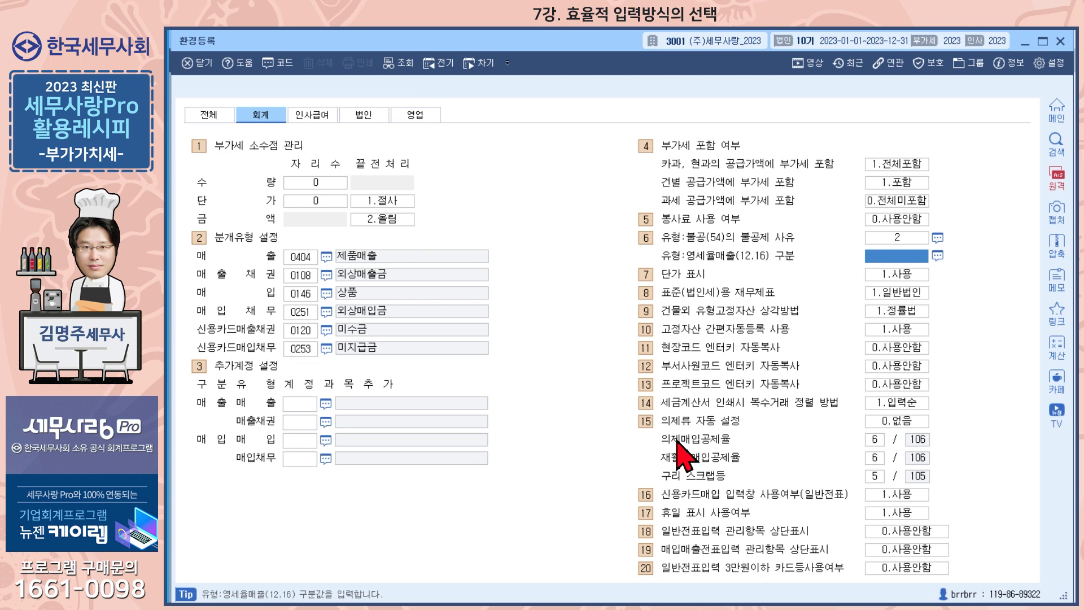
# Step: Start a January 10 purchase entry of type 53 (면세) for the item 농산물 in the voucher entry, leaving quantity and unit price empty
pyautogui.click(324, 604)
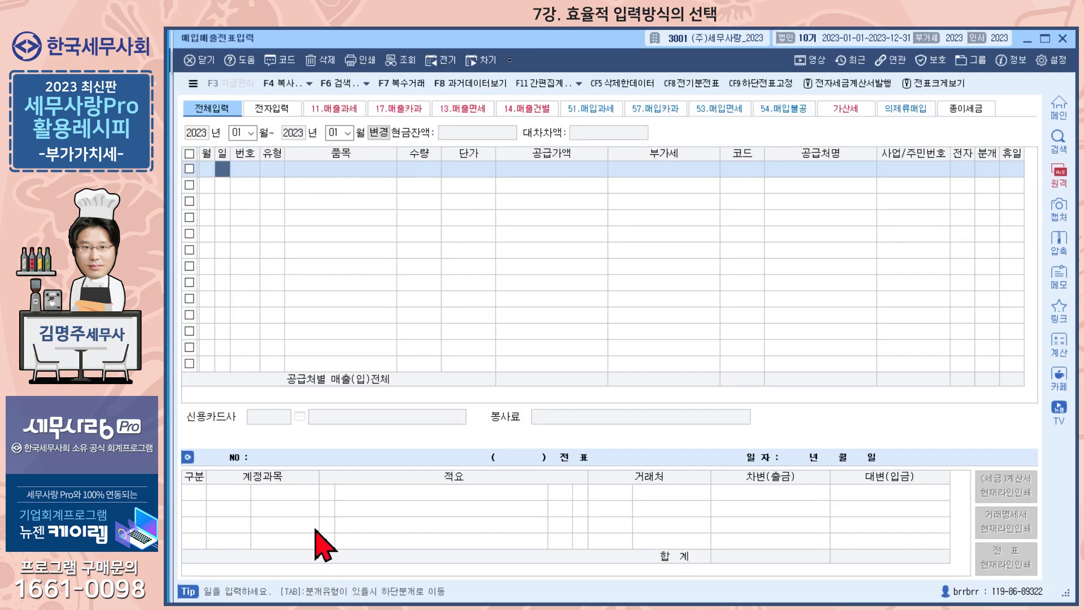
pyautogui.write('10')
pyautogui.press('Return')
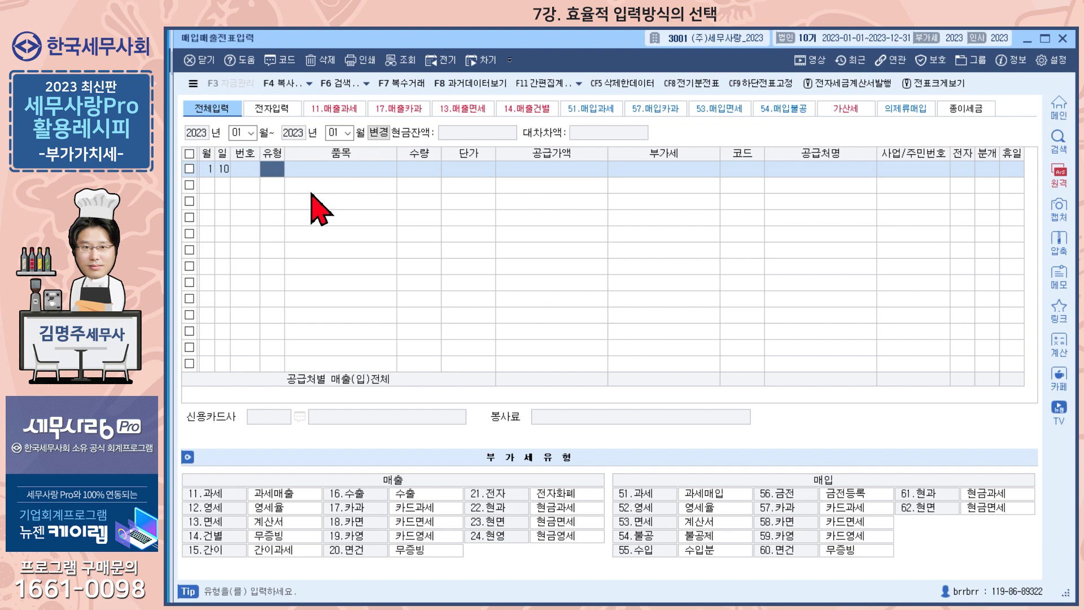
pyautogui.write('53')
pyautogui.press('Return')
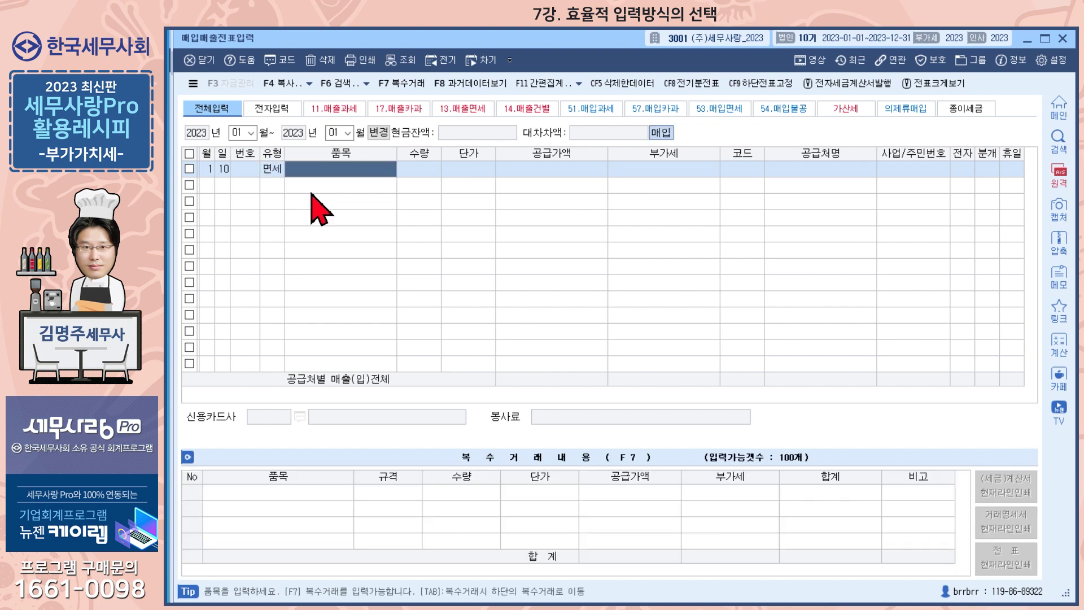
pyautogui.write('농산물')
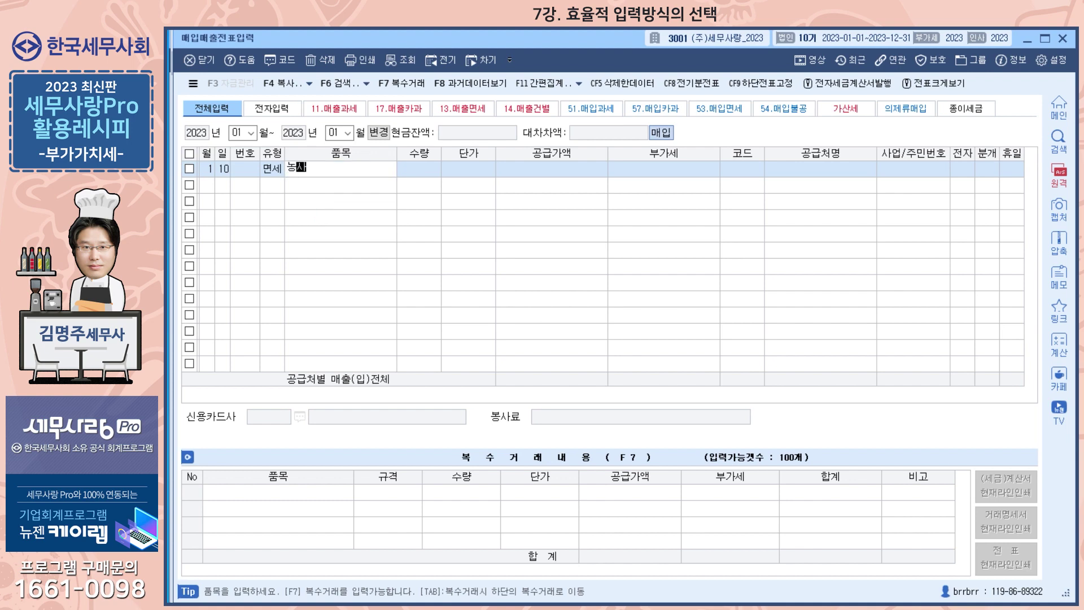
pyautogui.press('Return')
pyautogui.press('Return')
pyautogui.press('Return')
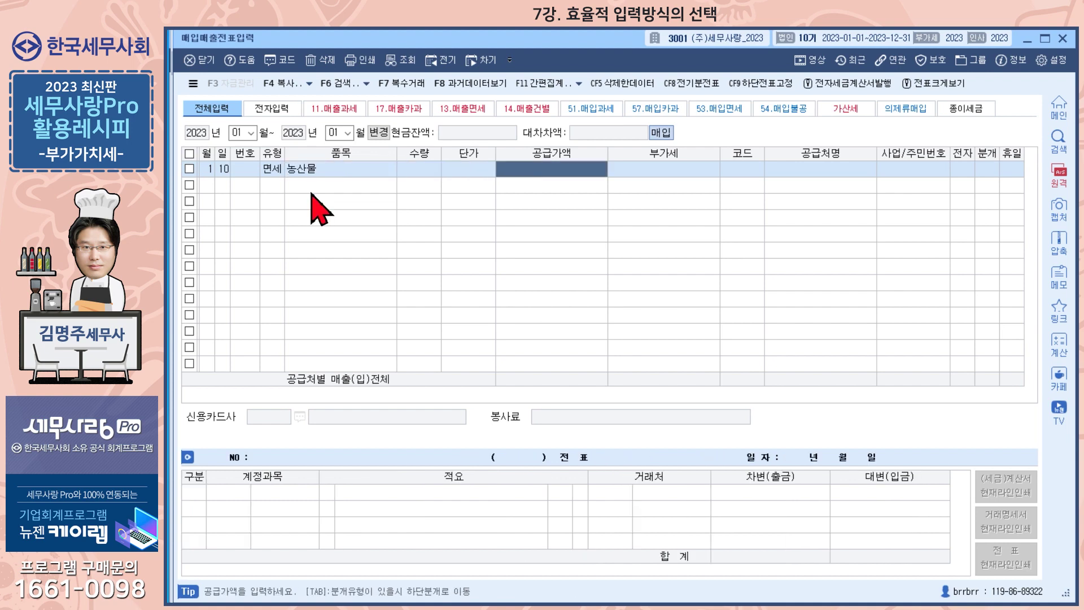
# Step: Enter 10,000,000 as the supply amount of the 농산물 entry and set its journal type (분개) to 3 (혼합)
pyautogui.write('10000000')
pyautogui.press('Return')
pyautogui.press('Return')
pyautogui.press('Return')
pyautogui.press('Return')
pyautogui.write('3')
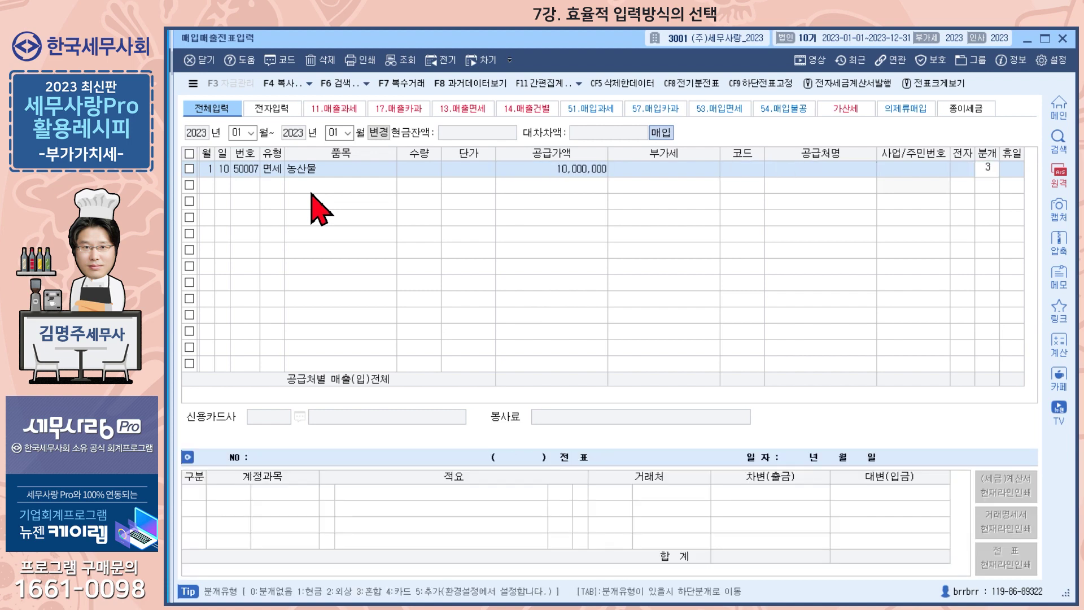
pyautogui.press('Return')
pyautogui.press('Down')
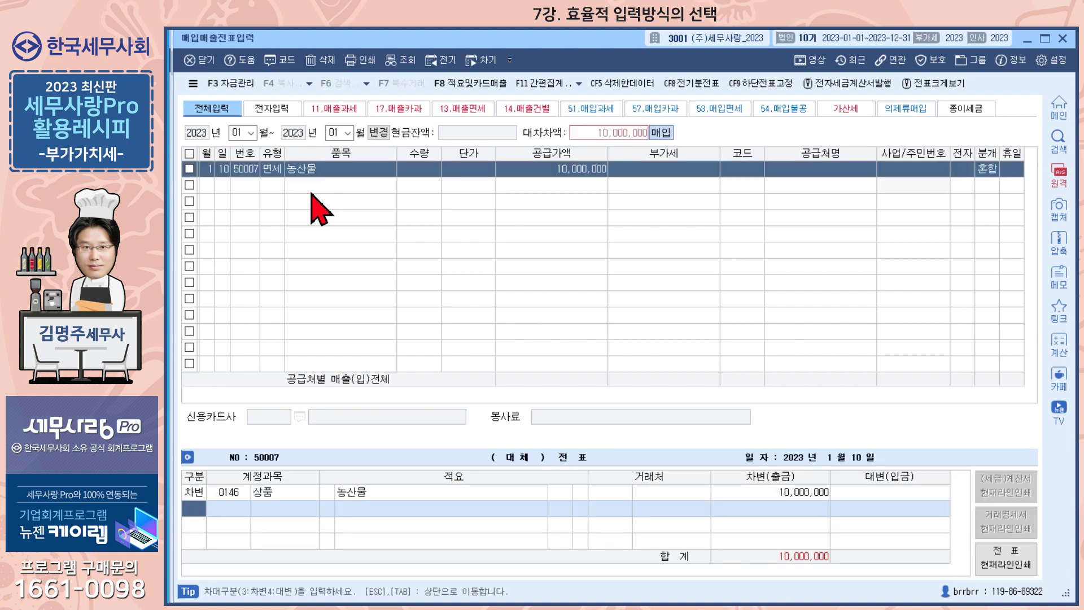
# Step: Add a credit line (4, 대변) with account 253 (미지급금) for 10,000,000 to the 농산물 journal and finish the entry
pyautogui.write('4')
pyautogui.press('Return')
pyautogui.write('253')
pyautogui.press('Return')
pyautogui.press('Return')
pyautogui.press('Return')
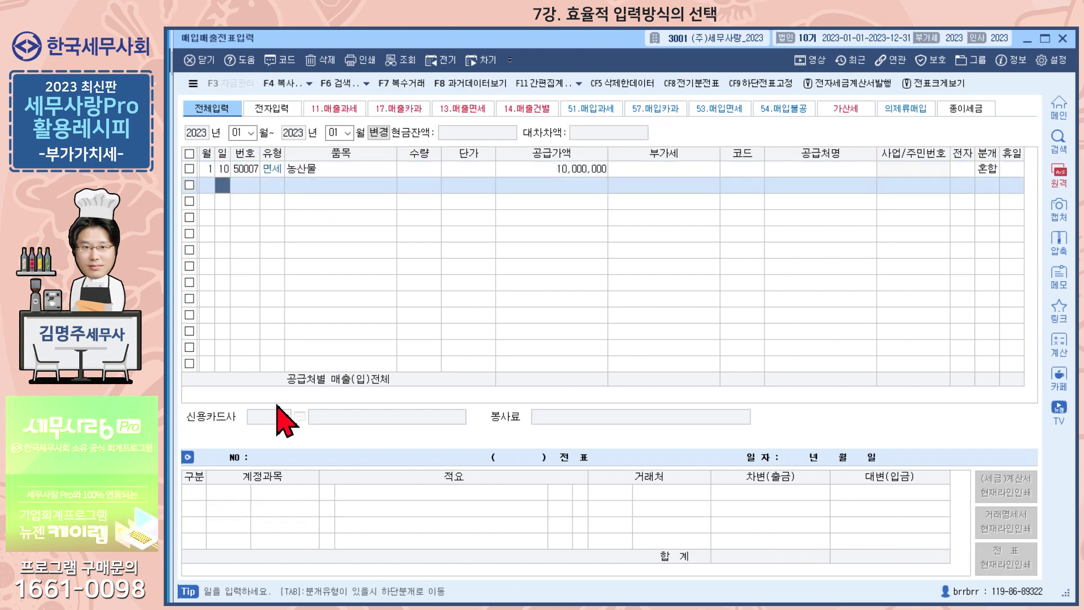
# Step: Reselect the 농산물 entry and apply summary code 01 (상품 외상매입) to the 상품 debit line of its journal
pyautogui.press('Up')
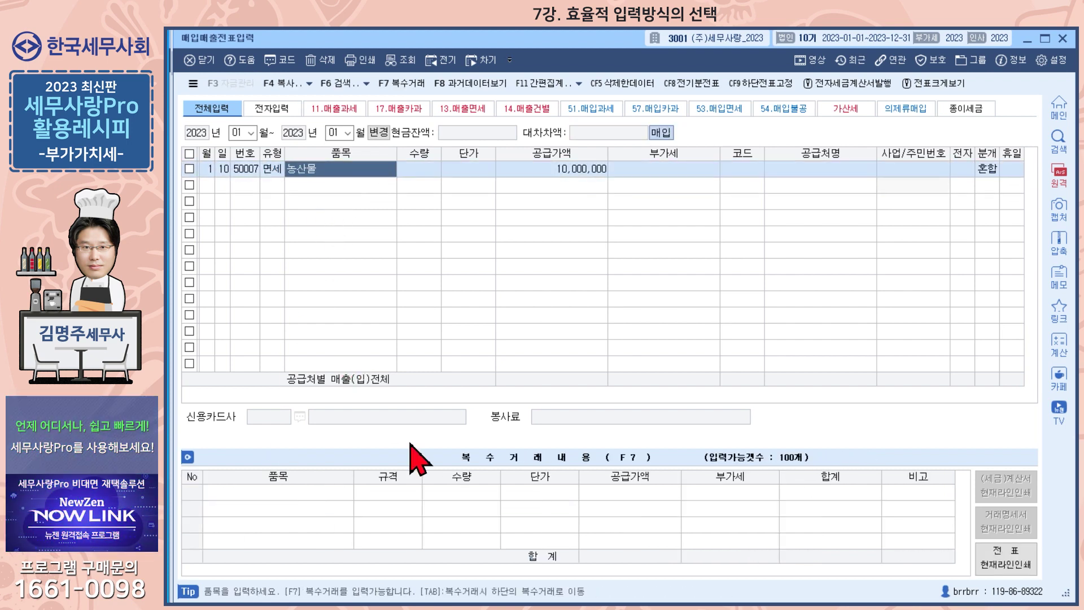
pyautogui.press('Return')
pyautogui.click(577, 170)
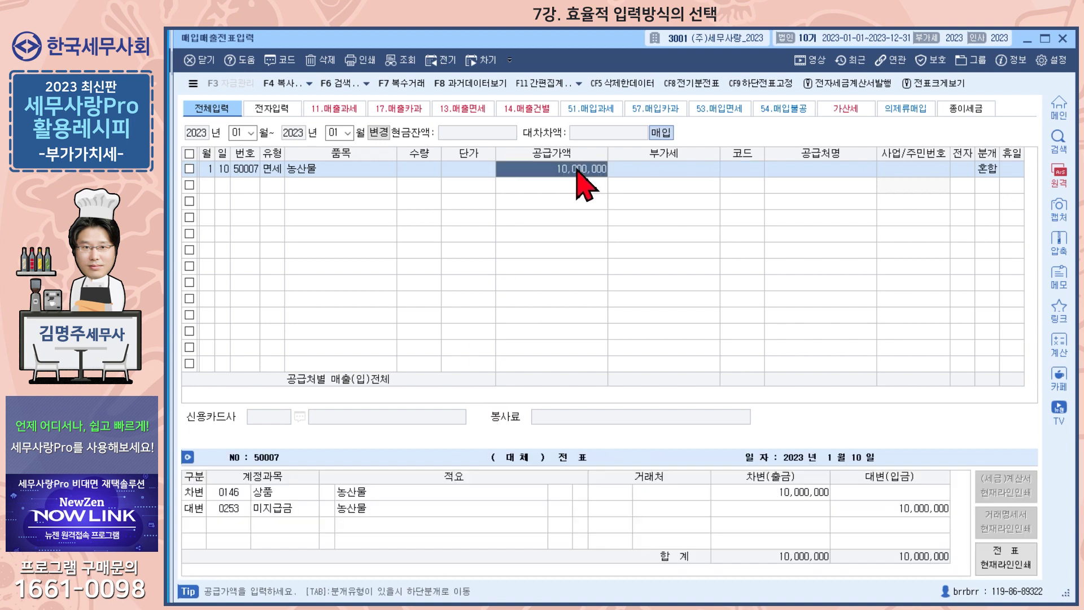
pyautogui.click(326, 506)
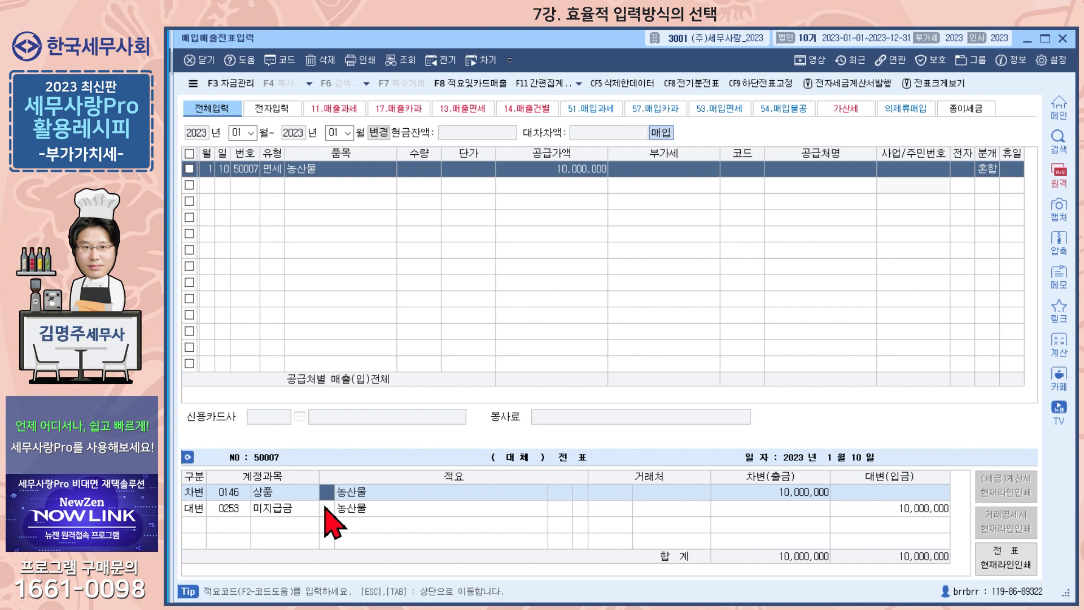
pyautogui.press('F2')
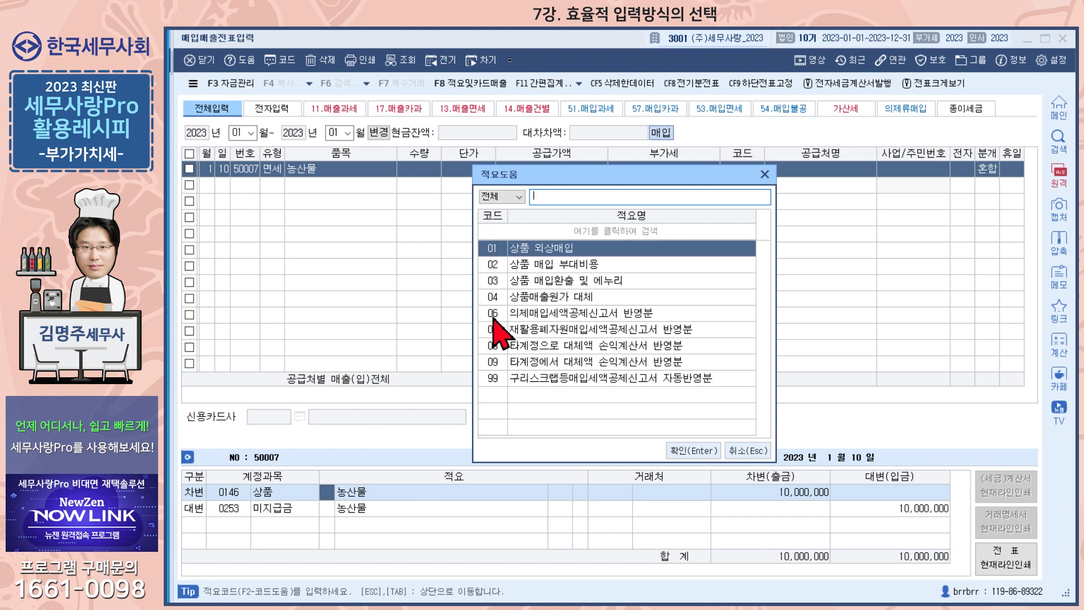
pyautogui.click(707, 451)
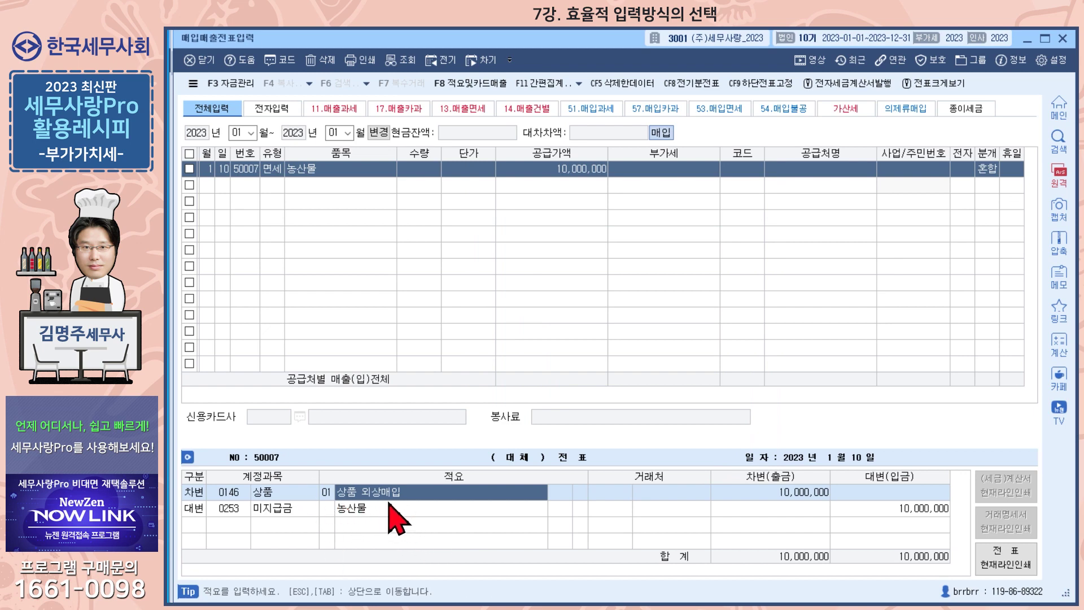
# Step: Change the summary (적요) of the 상품 debit line to code 06 (의제매입세액공제신고서 반영분)
pyautogui.click(326, 493)
pyautogui.press('F2')
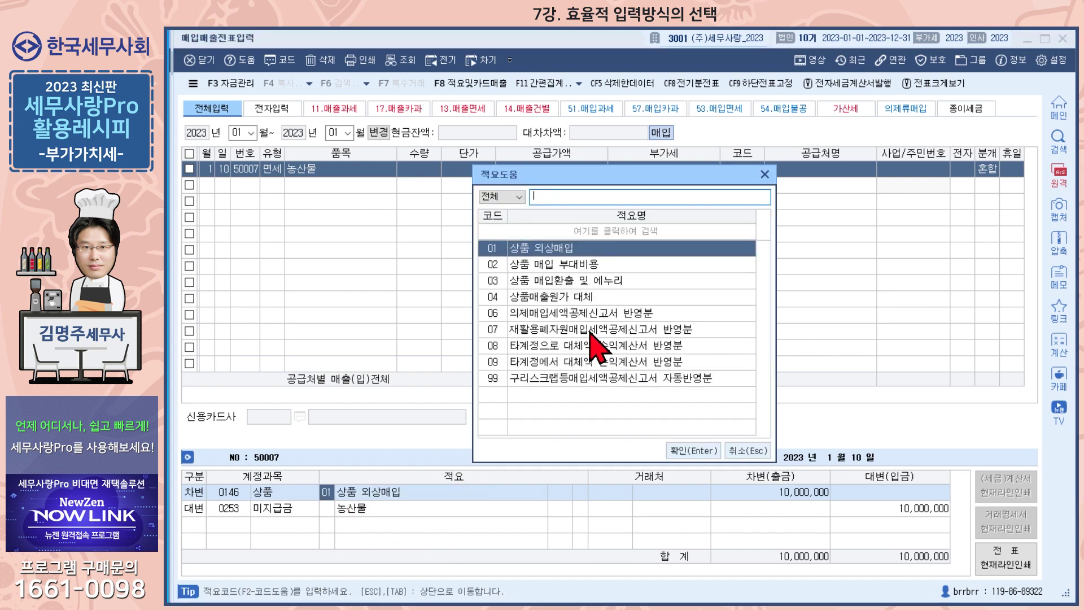
pyautogui.click(515, 314)
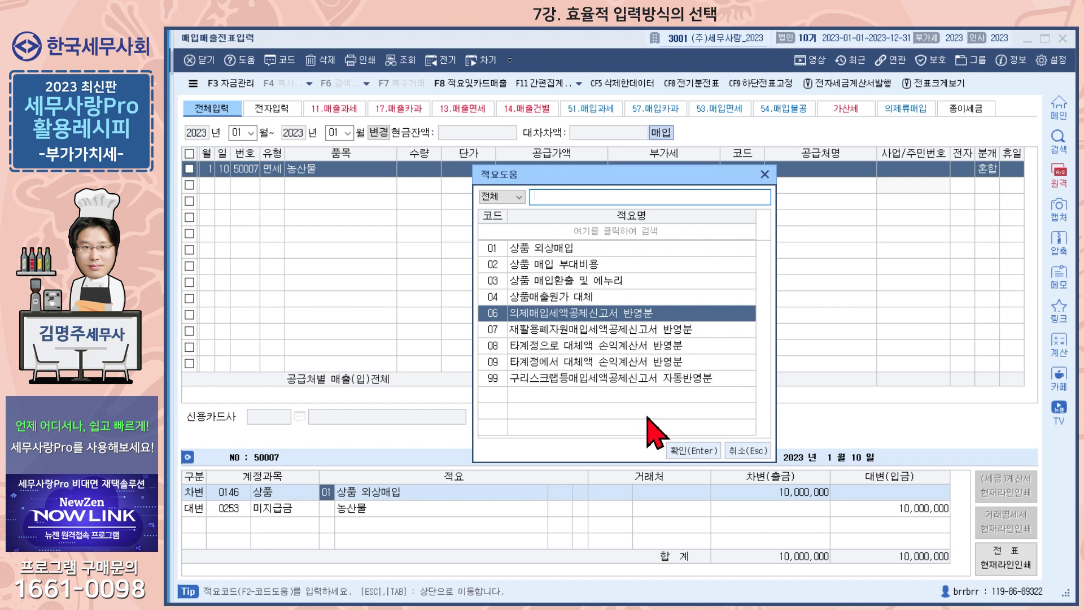
pyautogui.click(693, 451)
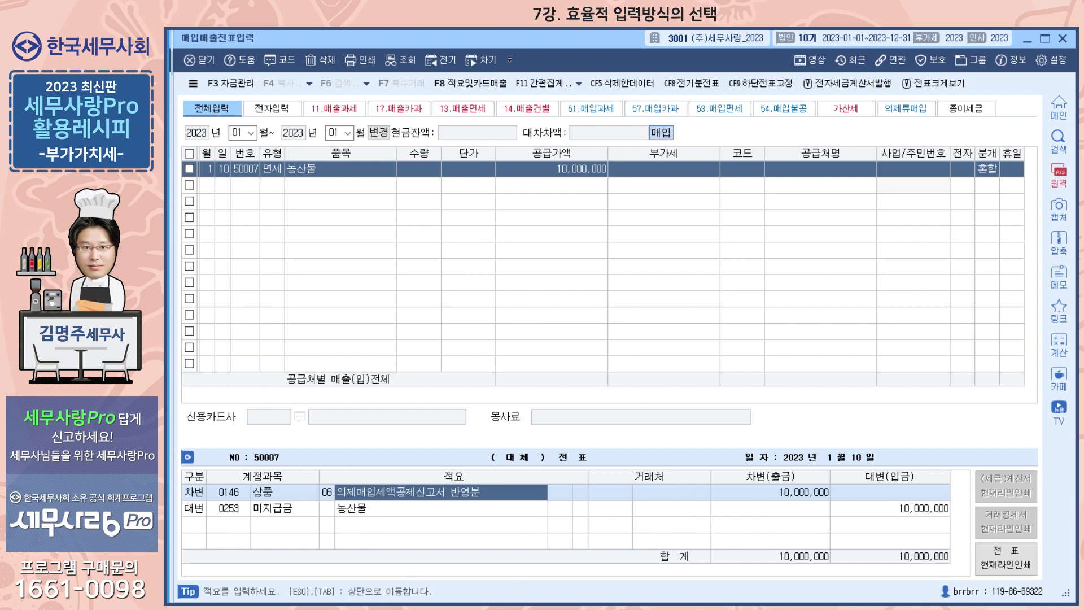
# Step: Set 의제류 자동 설정 to 1.의제매입 in the accounting settings and close the environment registration
pyautogui.click(365, 605)
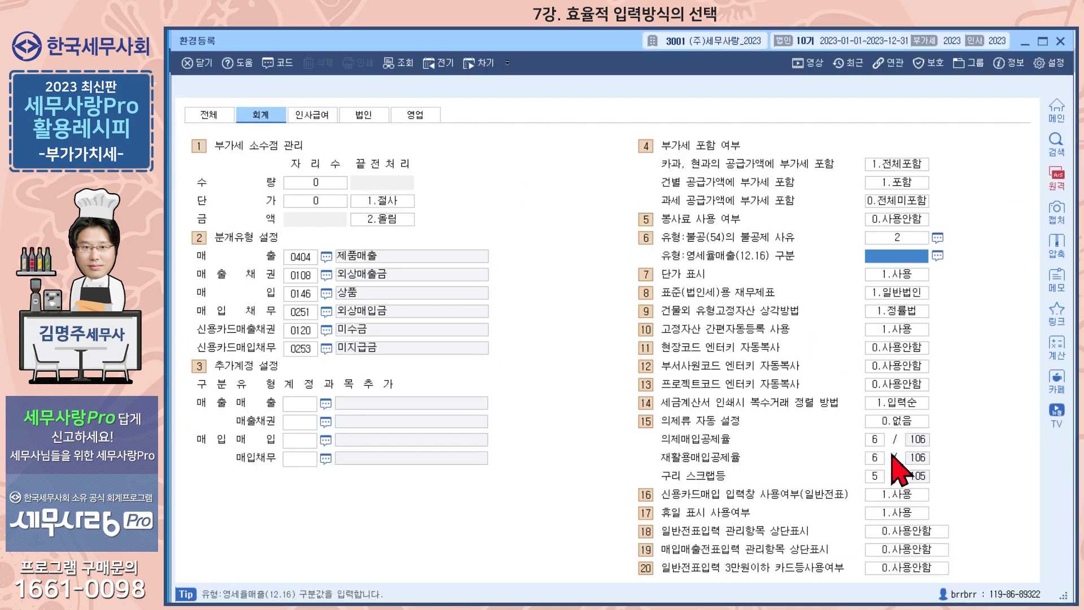
pyautogui.click(898, 422)
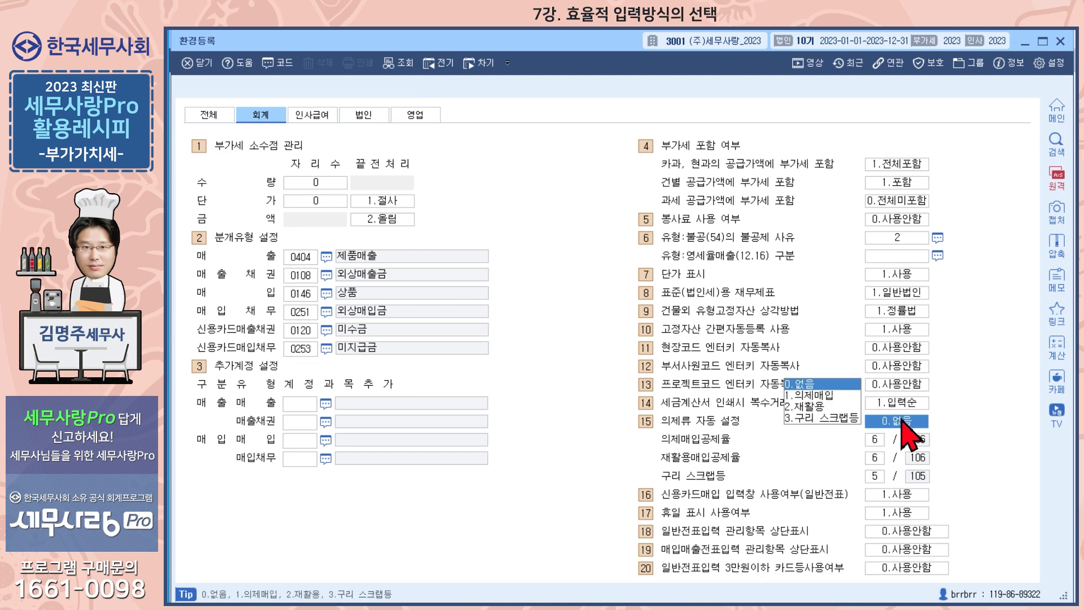
pyautogui.click(819, 396)
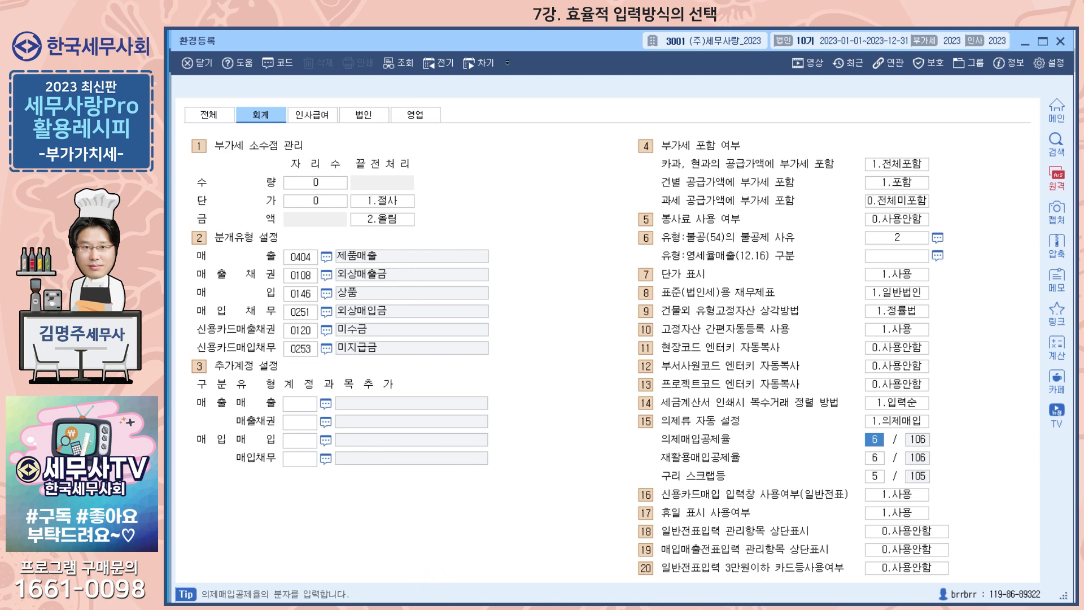
pyautogui.press('Escape')
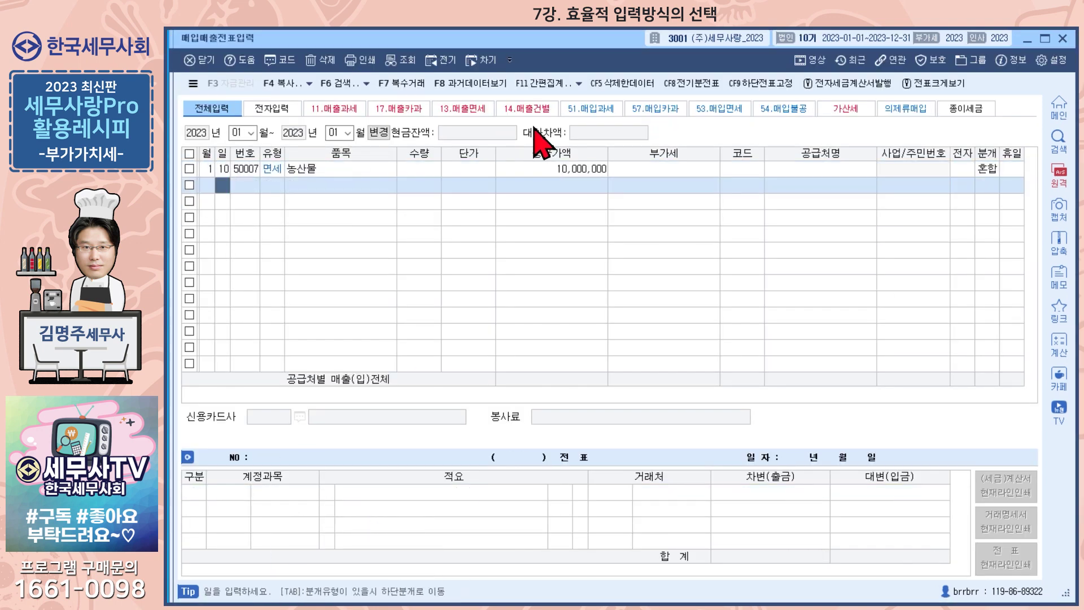
# Step: Enter a January 10 purchase of type 53 (면세) for 농산물 with a supply value of 5,000,000
pyautogui.write('10')
pyautogui.press('Return')
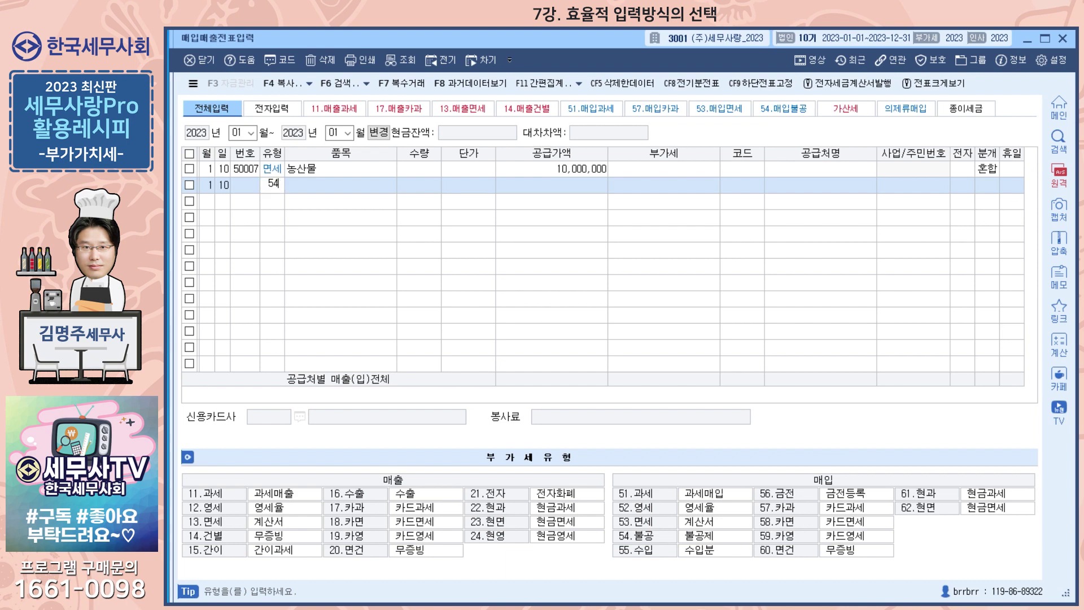
pyautogui.write('54')
pyautogui.press('Return')
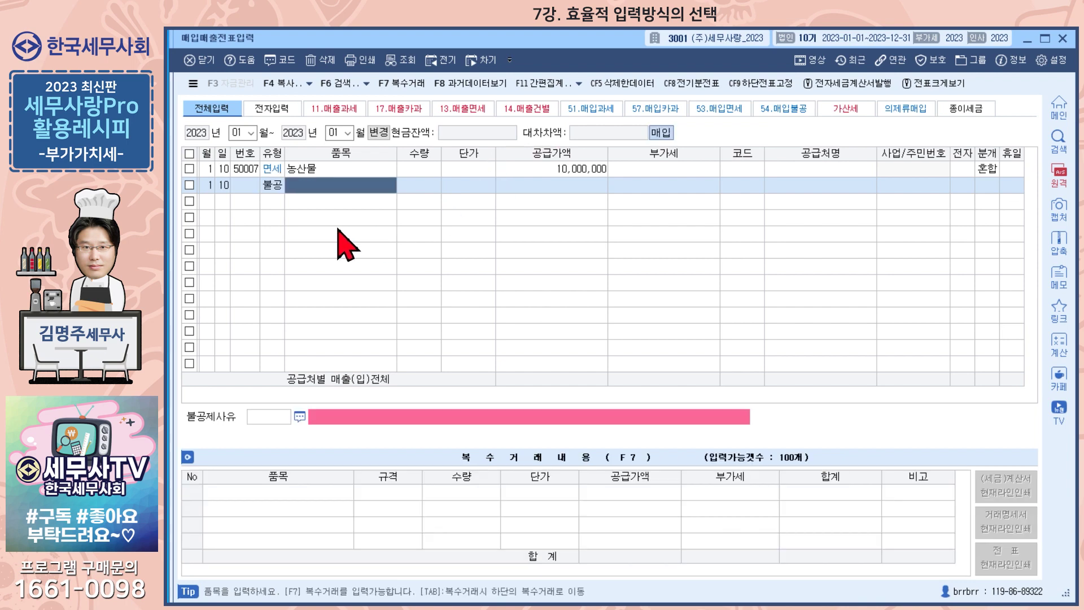
pyautogui.click(274, 190)
pyautogui.write('53')
pyautogui.press('Return')
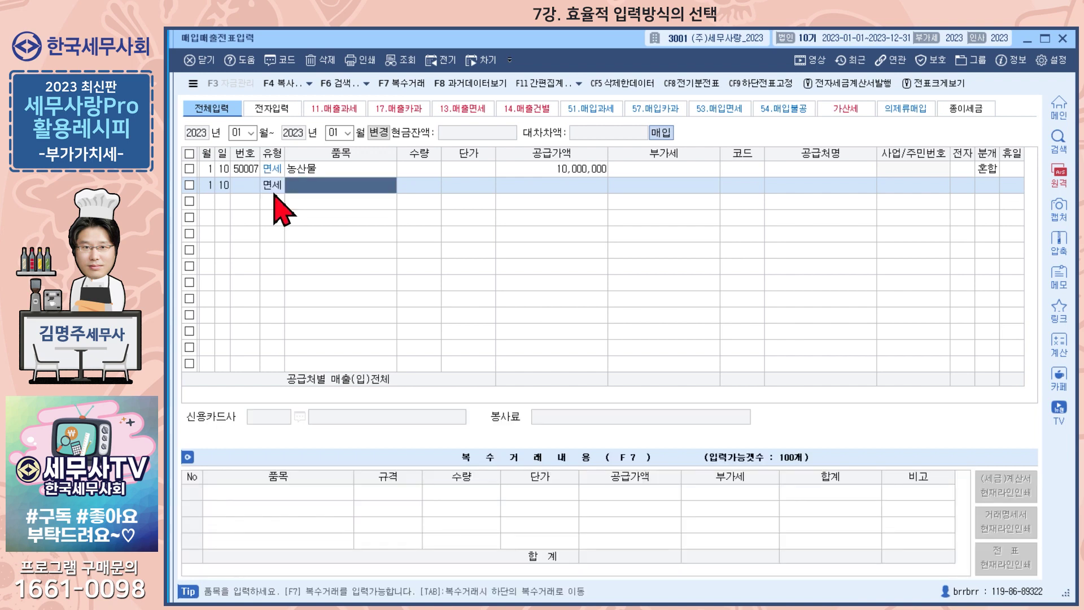
pyautogui.press('Return')
pyautogui.press('Return')
pyautogui.press('Return')
pyautogui.write('5,000,000')
pyautogui.press('Return')
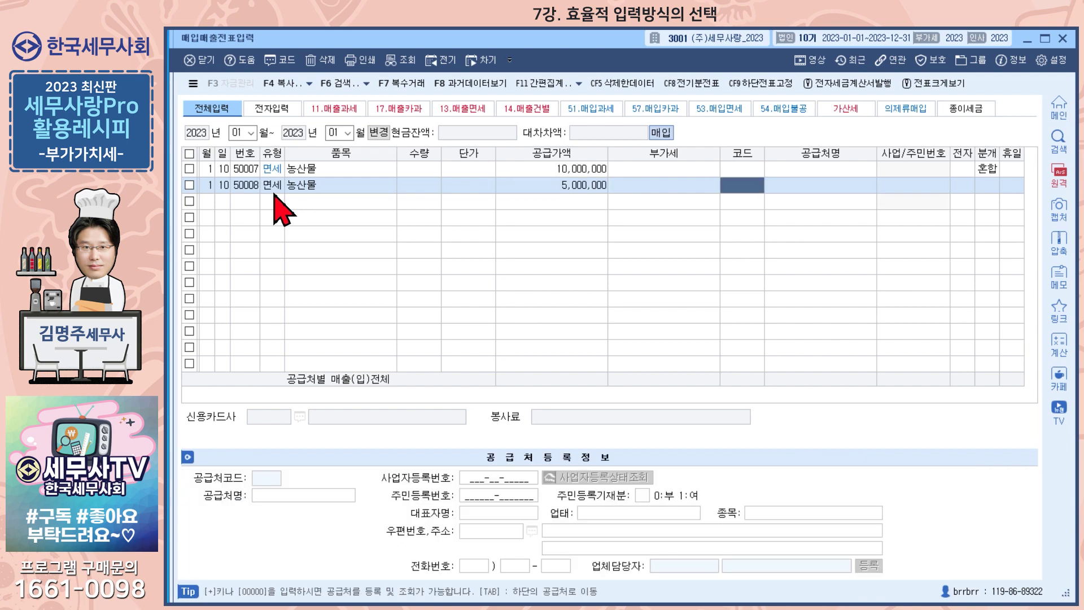
# Step: Set the journal type of the new 5,000,000 농산물 entry to 3 (혼합), keeping its 상품 debit line
pyautogui.press('Return')
pyautogui.press('Return')
pyautogui.press('Return')
pyautogui.write('3')
pyautogui.press('Return')
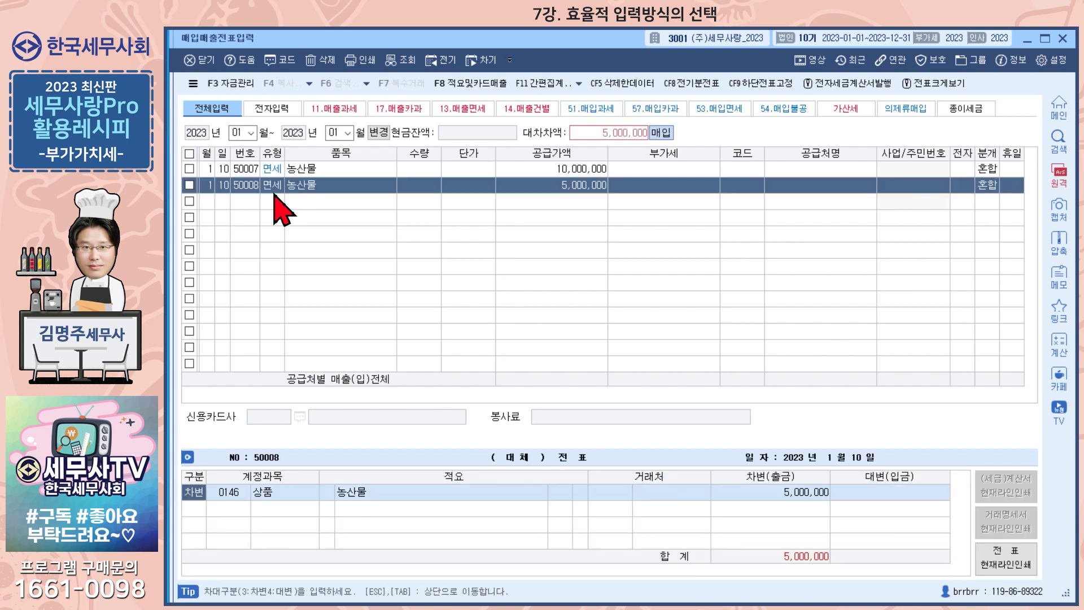
pyautogui.press('Return')
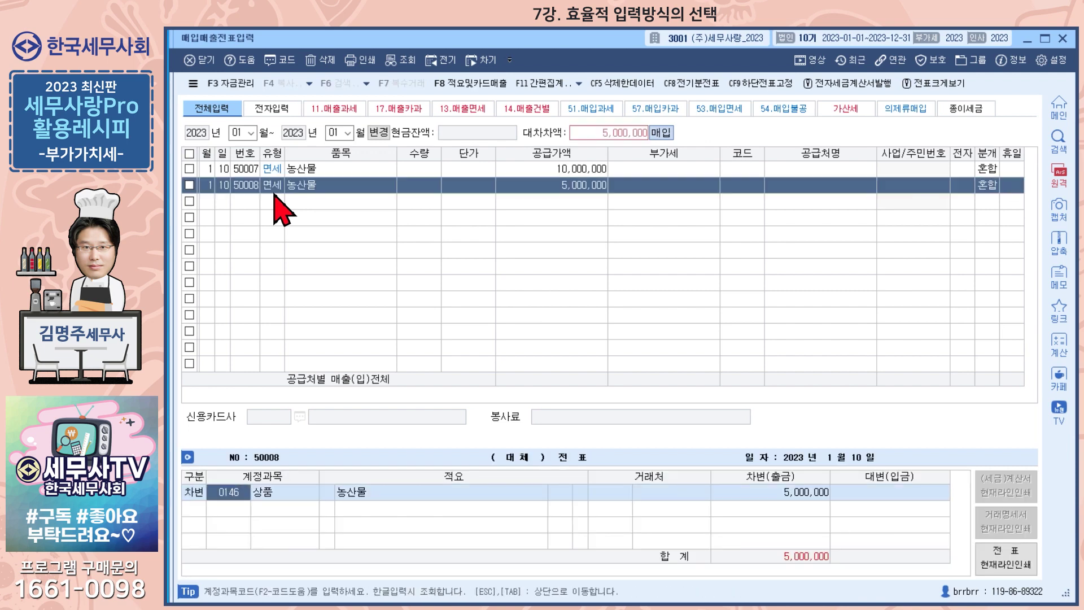
# Step: Check the list of vouchers with a debit-credit difference, and leave voucher entry without reopening that list
pyautogui.click(201, 65)
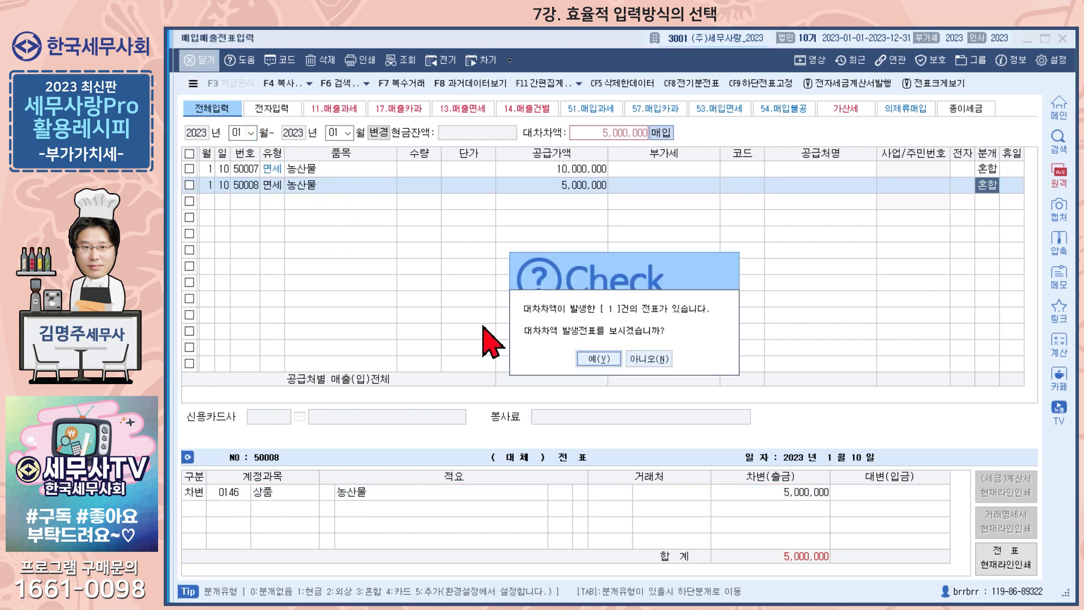
pyautogui.click(598, 359)
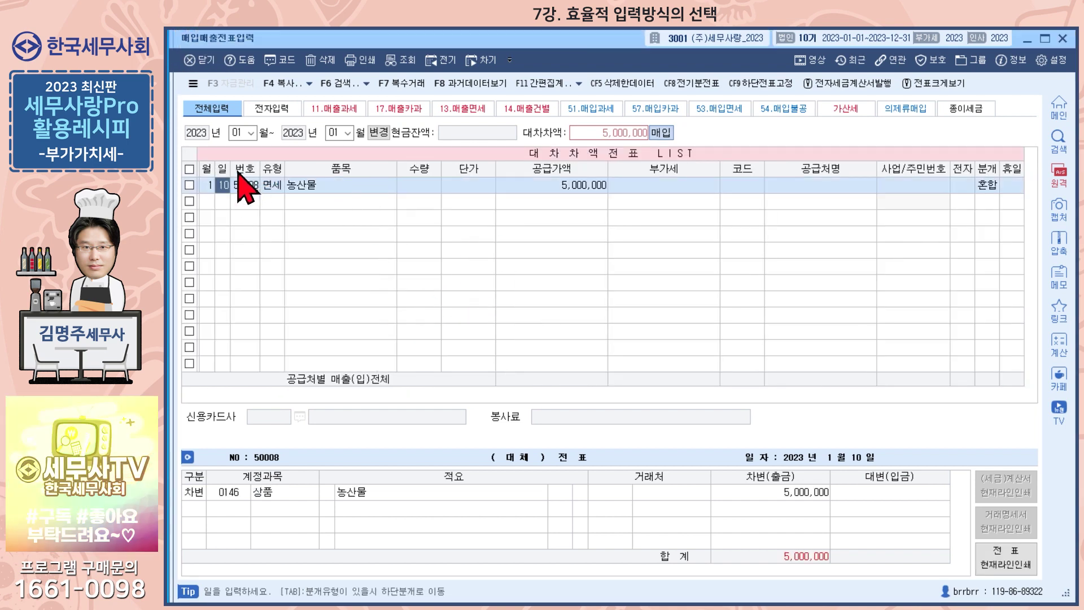
pyautogui.doubleClick(243, 187)
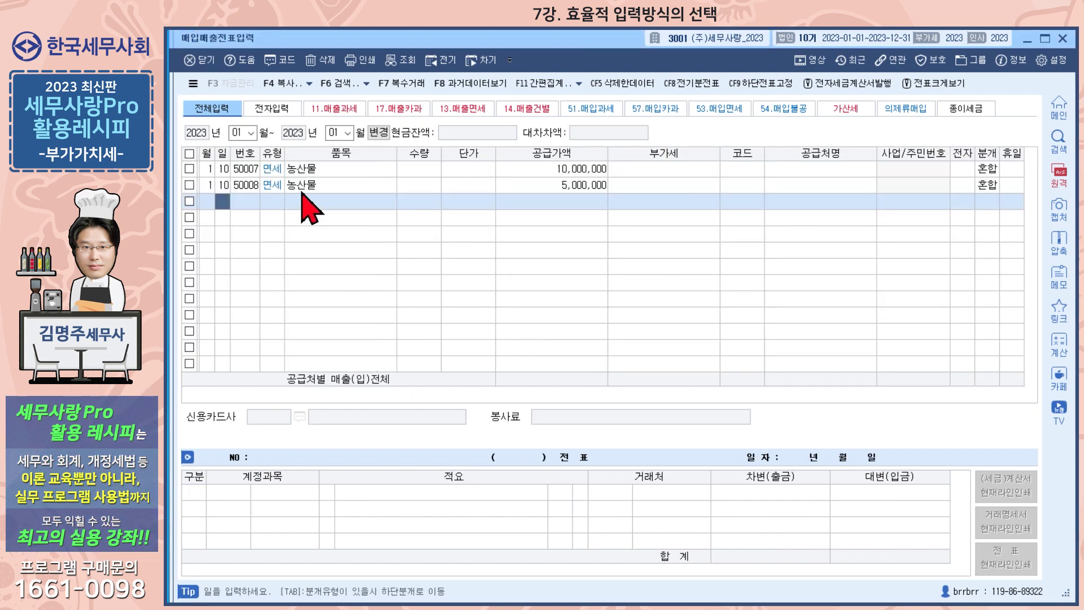
pyautogui.press('Escape')
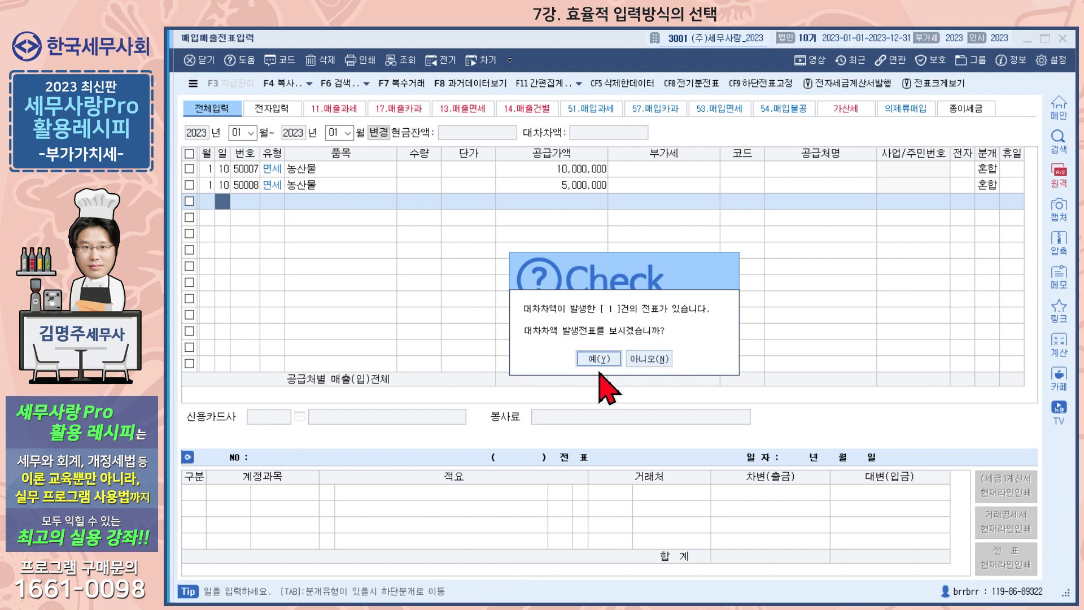
pyautogui.click(650, 361)
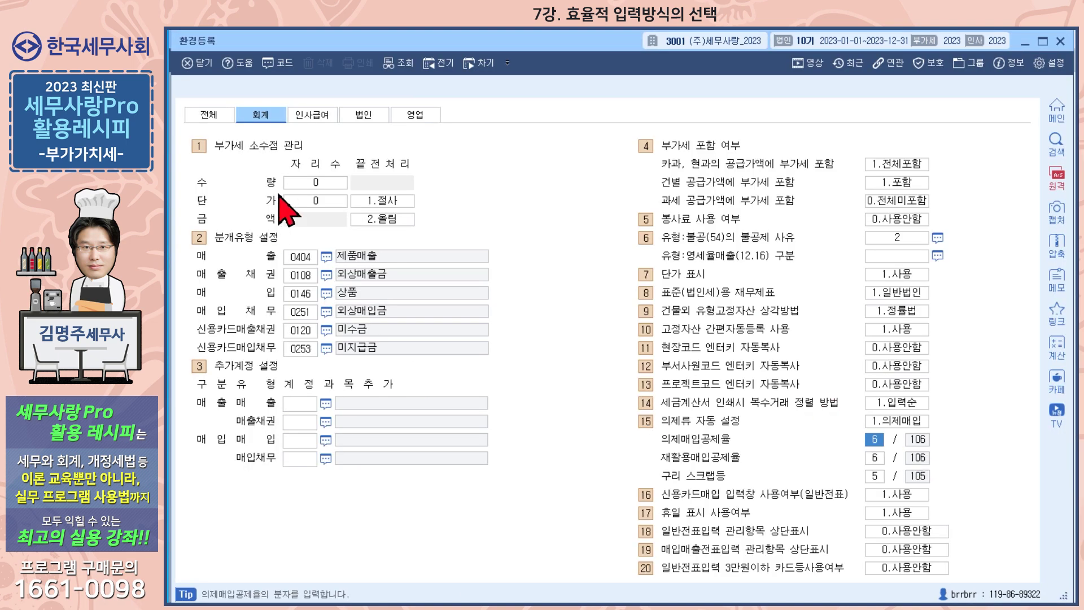
# Step: Close the environment registration and enter another January 10 purchase, type 53 (면세), 농산물, 5,000,000, with journal type 혼합
pyautogui.click(192, 63)
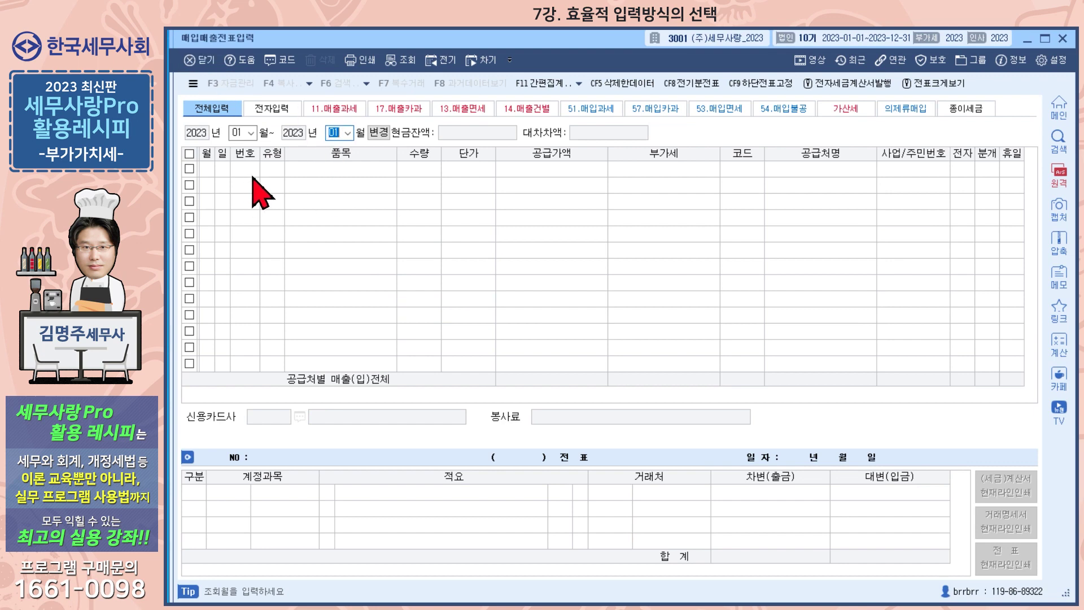
pyautogui.press('Return')
pyautogui.press('Return')
pyautogui.write('53')
pyautogui.press('Return')
pyautogui.press('Return')
pyautogui.press('Return')
pyautogui.press('Return')
pyautogui.write('5')
pyautogui.press('Return')
pyautogui.press('Return')
pyautogui.press('Return')
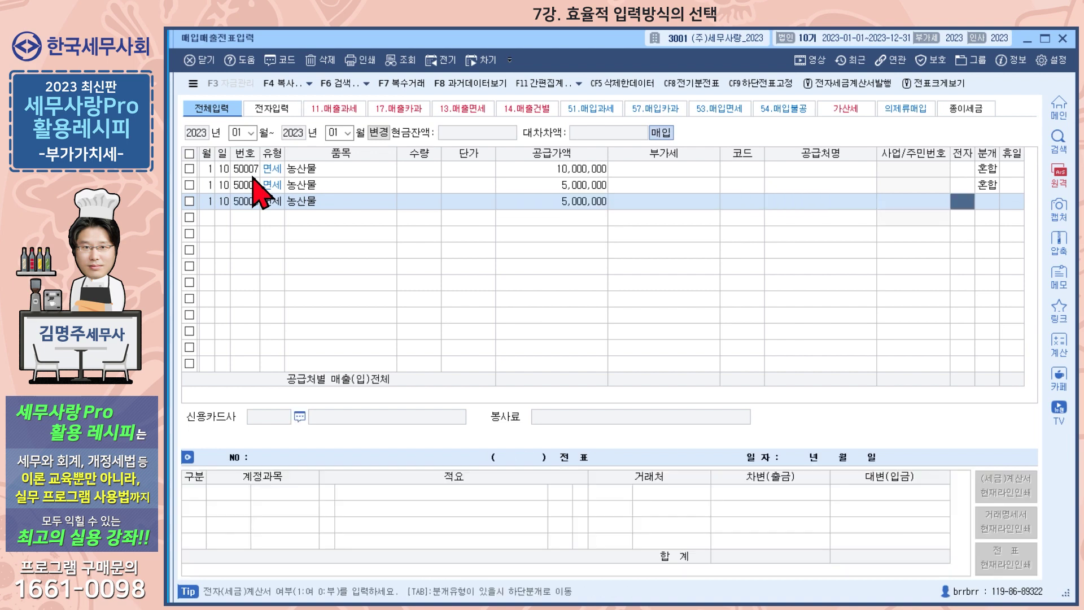
pyautogui.press('Return')
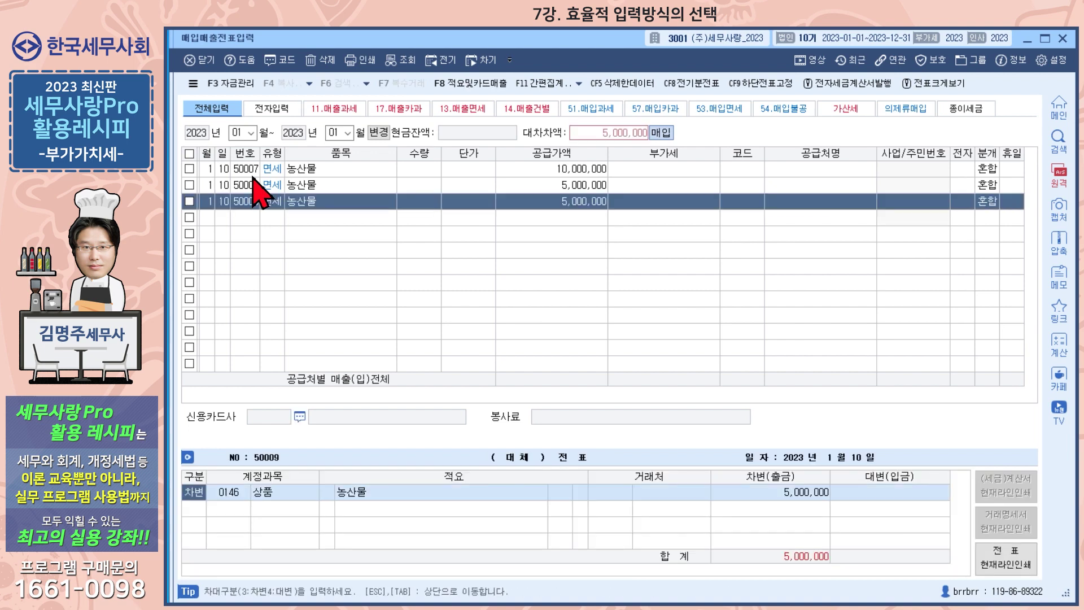
# Step: Add a credit line (4, 대변) with account 253 (미지급금) for 5,000,000 to the latest 농산물 journal and finish the entry
pyautogui.write('4')
pyautogui.press('Return')
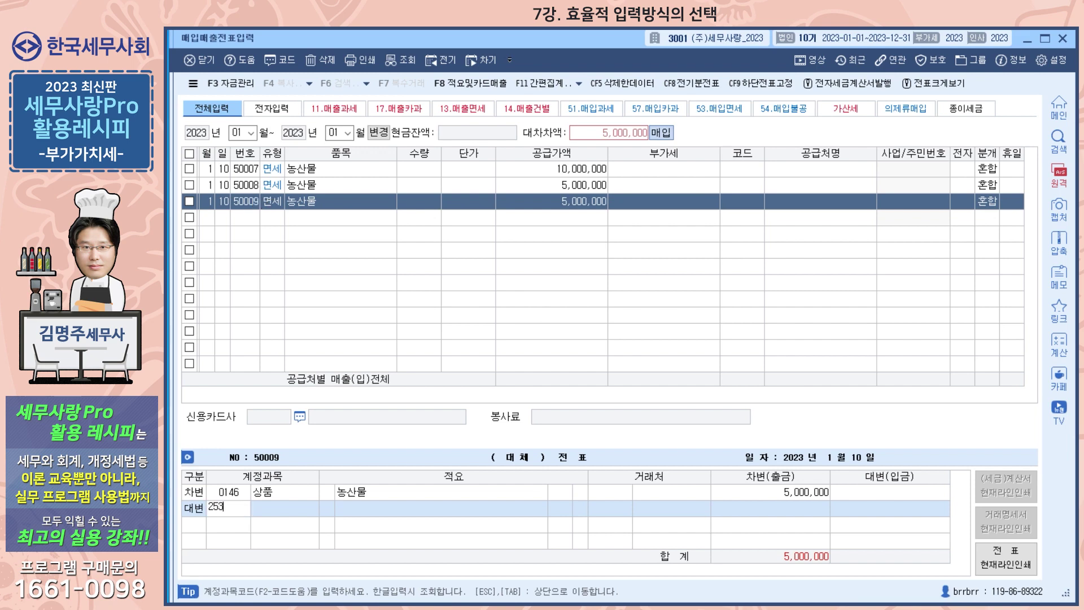
pyautogui.press('Return')
pyautogui.press('Left')
pyautogui.press('Left')
pyautogui.press('Left')
pyautogui.press('Left')
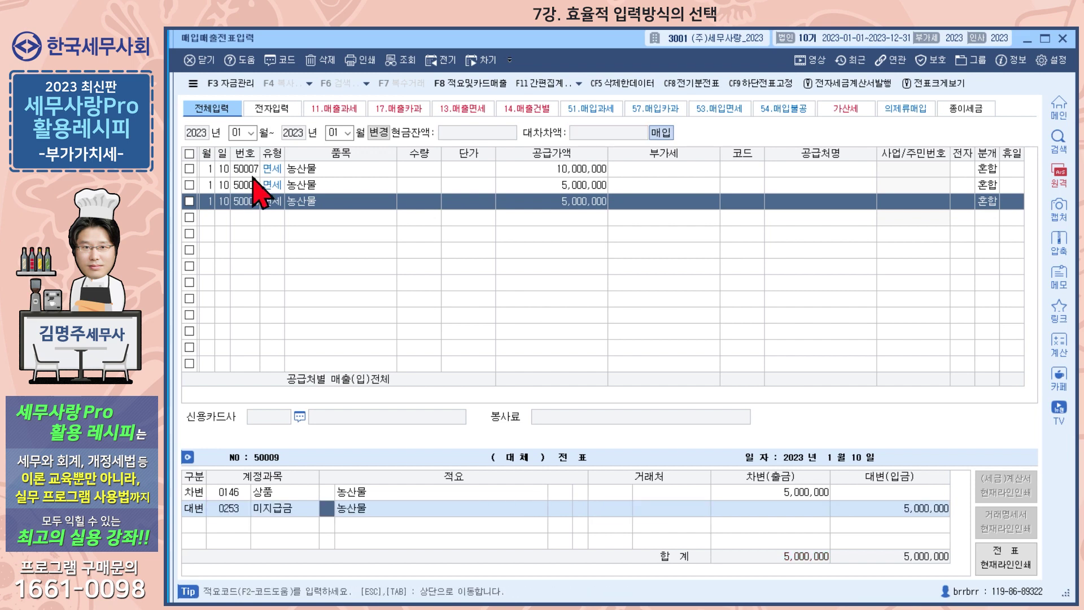
pyautogui.press('Escape')
pyautogui.press('Escape')
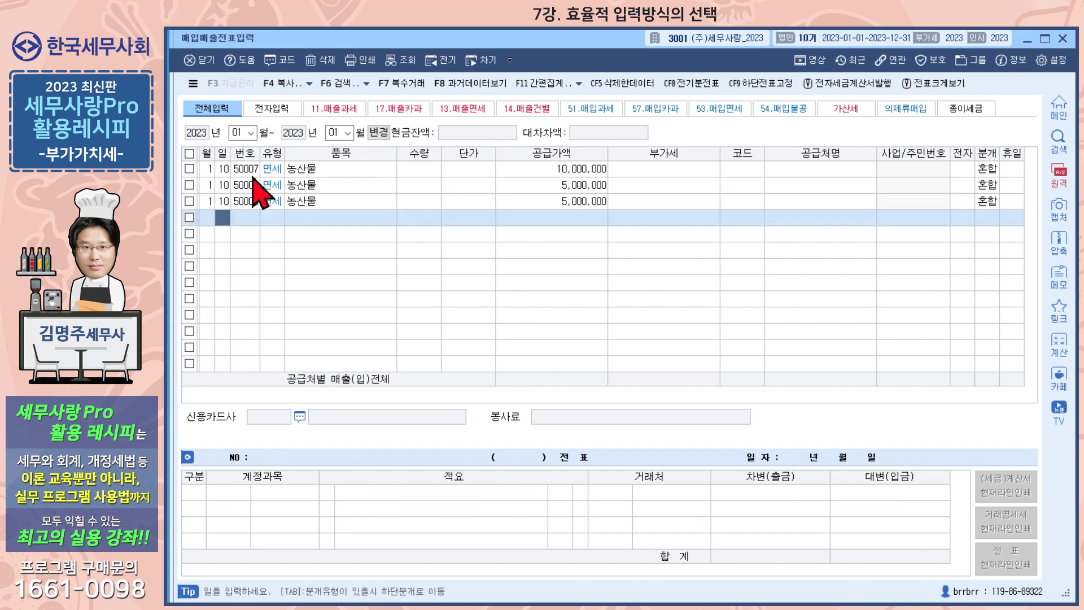
# Step: Reselect the latest 농산물 entry, examine its journal lines, and close voucher entry without listing the unbalanced vouchers
pyautogui.click(300, 203)
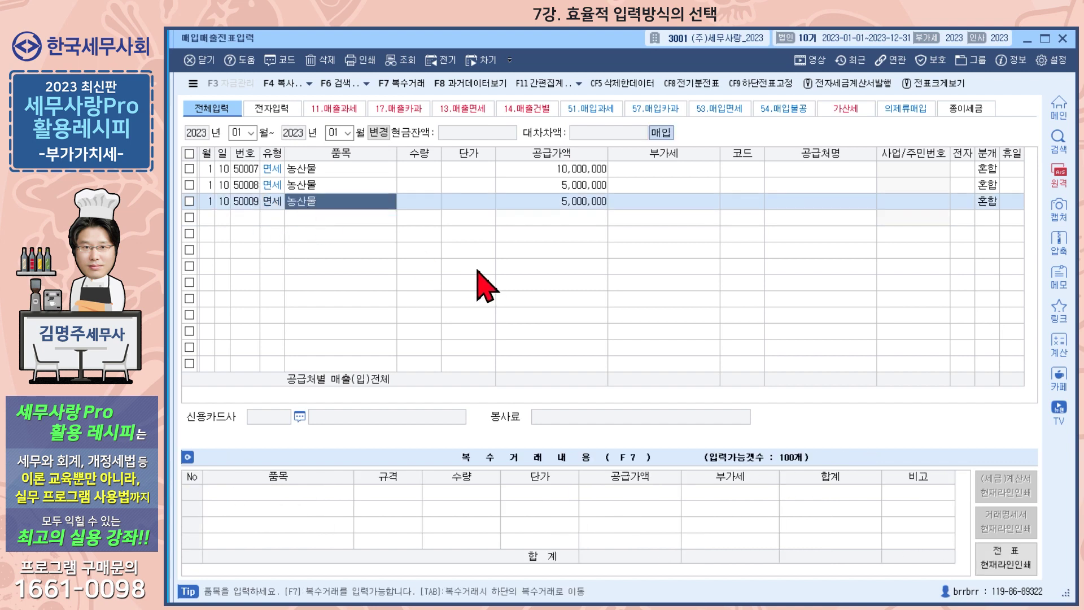
pyautogui.click(535, 203)
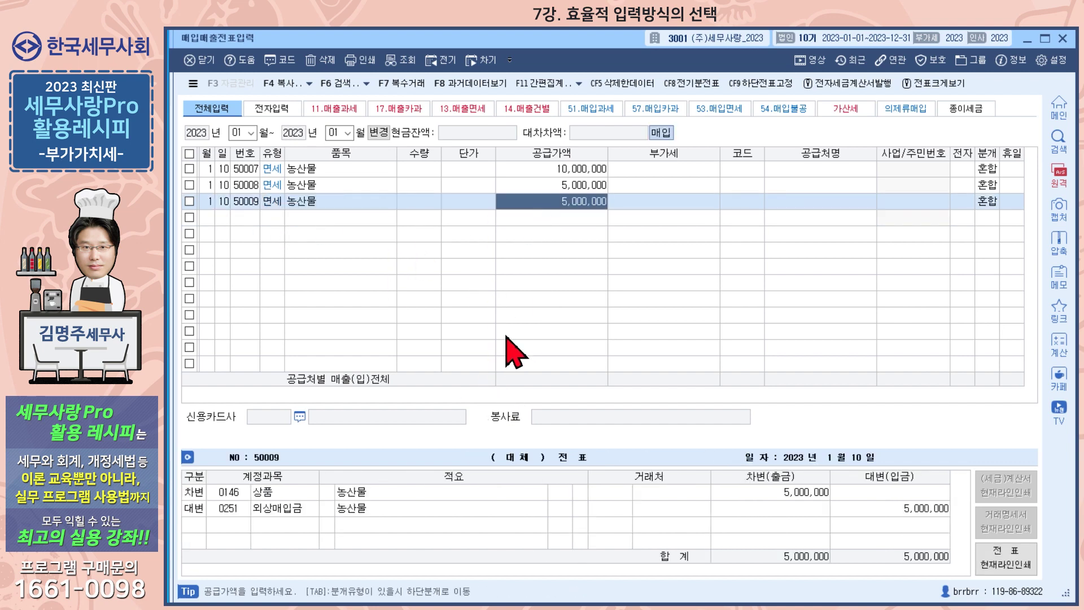
pyautogui.click(264, 507)
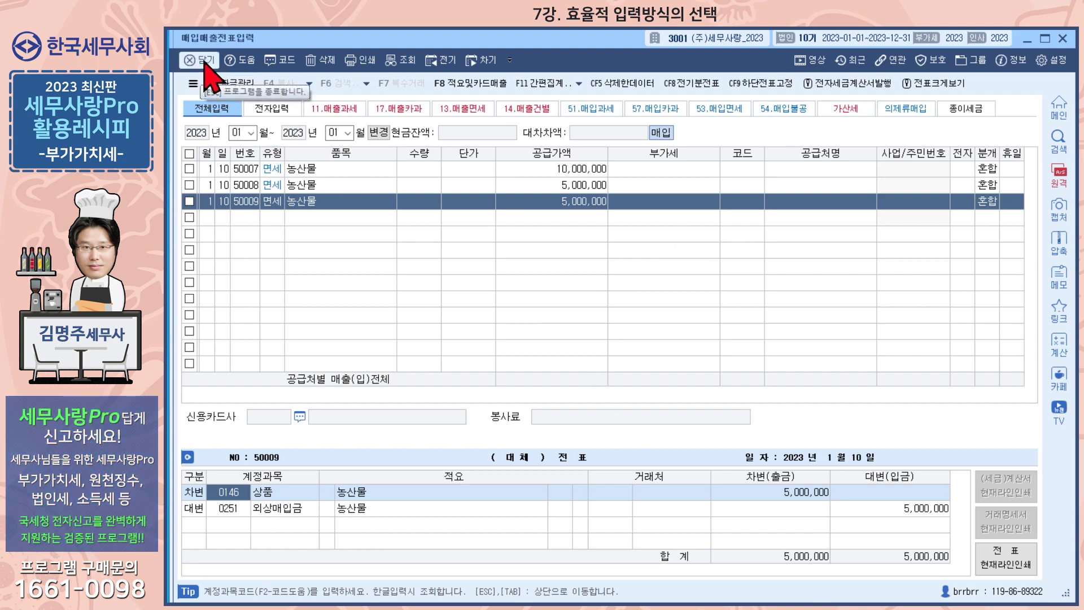
pyautogui.press('Escape')
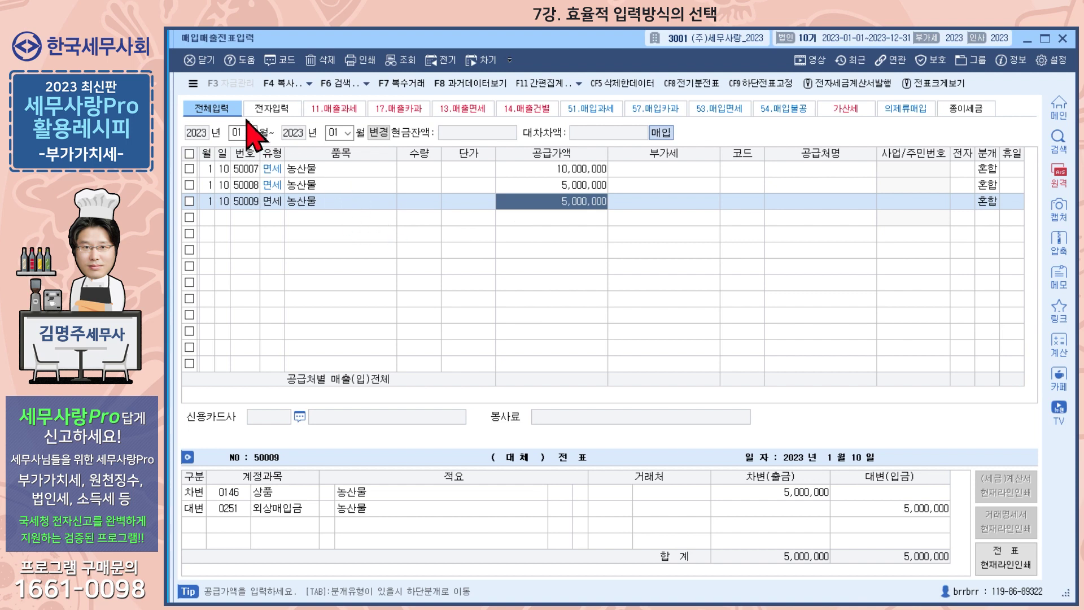
pyautogui.click(202, 63)
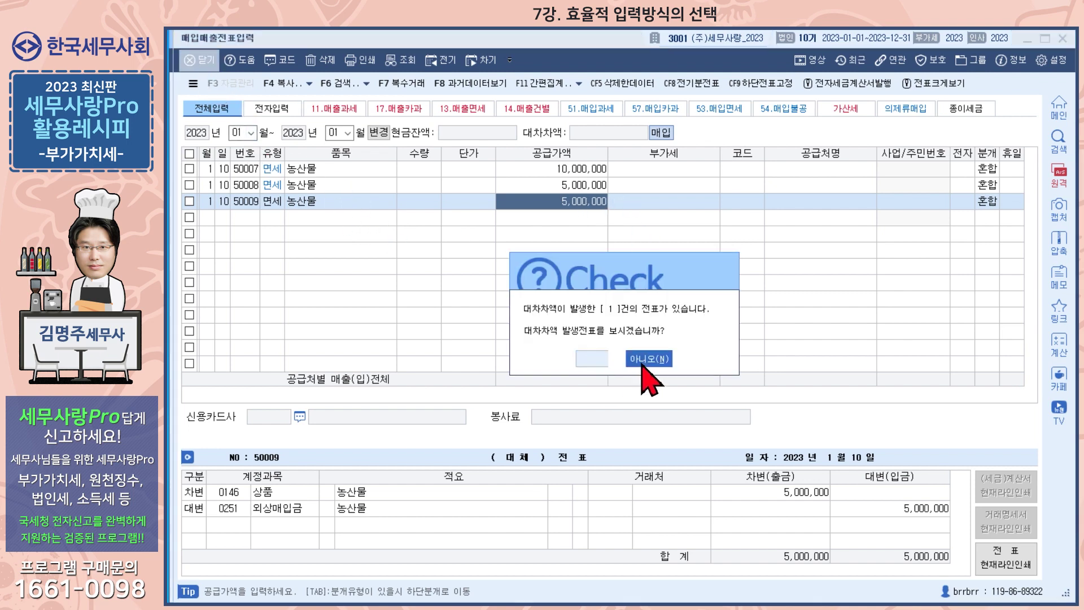
pyautogui.click(644, 358)
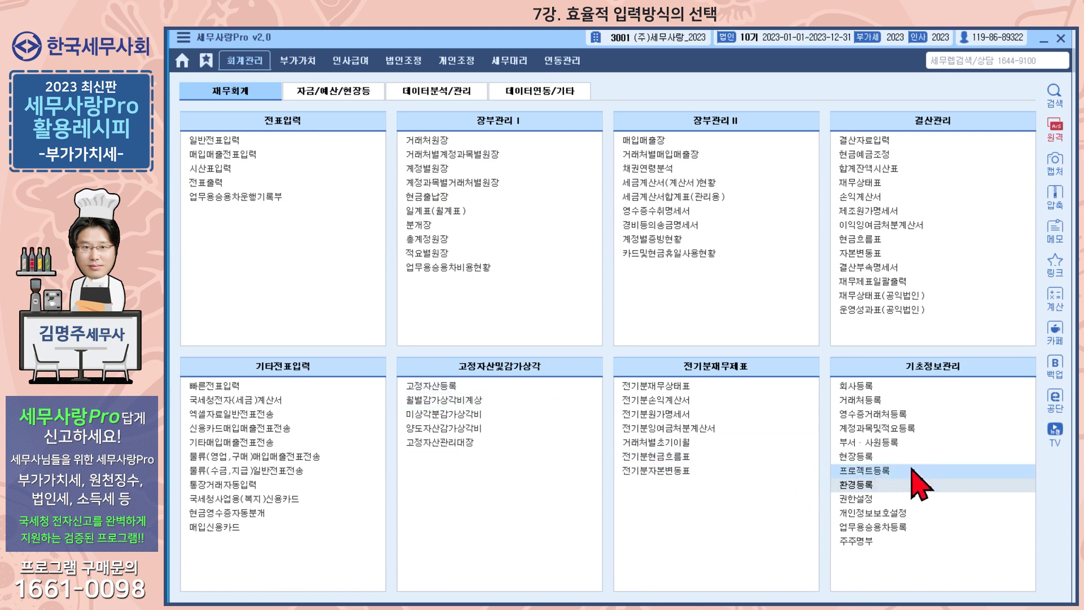
# Step: Set 의제류 자동 설정 to 0.없음 in the accounting settings of 환경등록 and close the environment registration
pyautogui.click(858, 485)
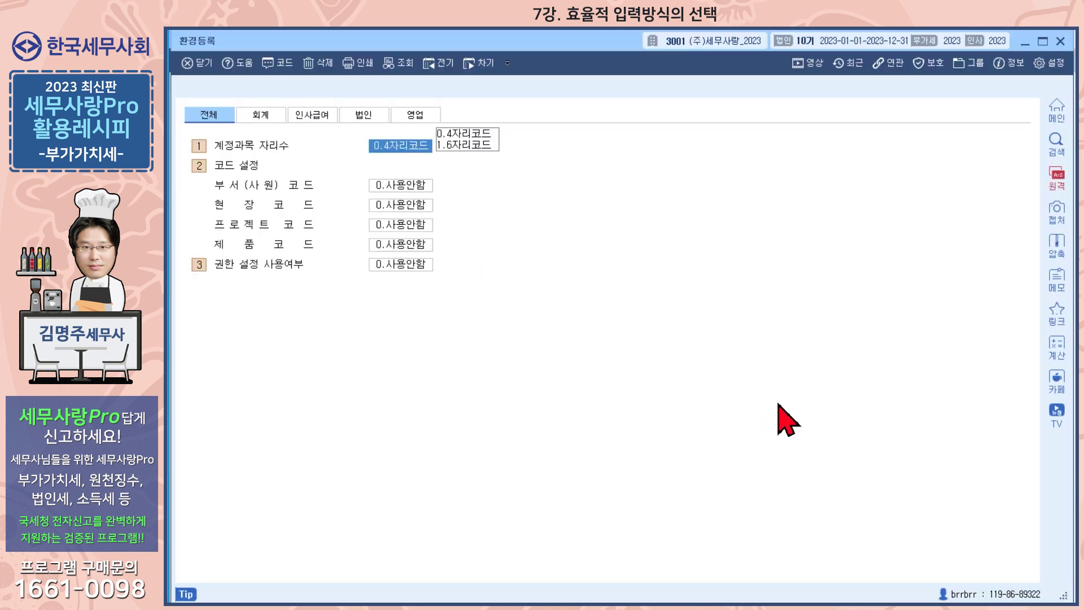
pyautogui.click(261, 115)
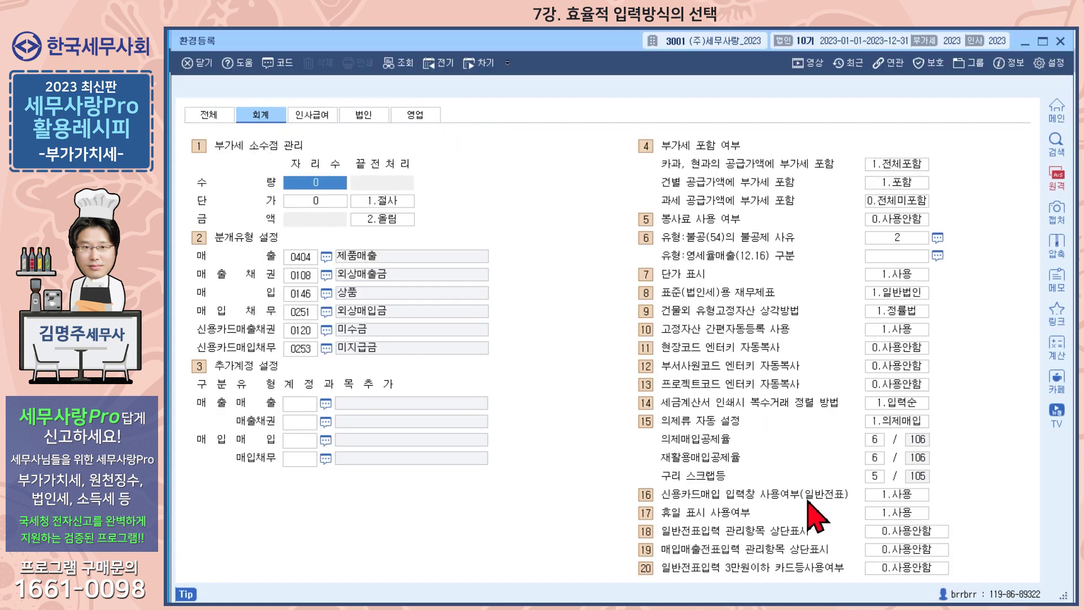
pyautogui.click(909, 422)
pyautogui.click(811, 385)
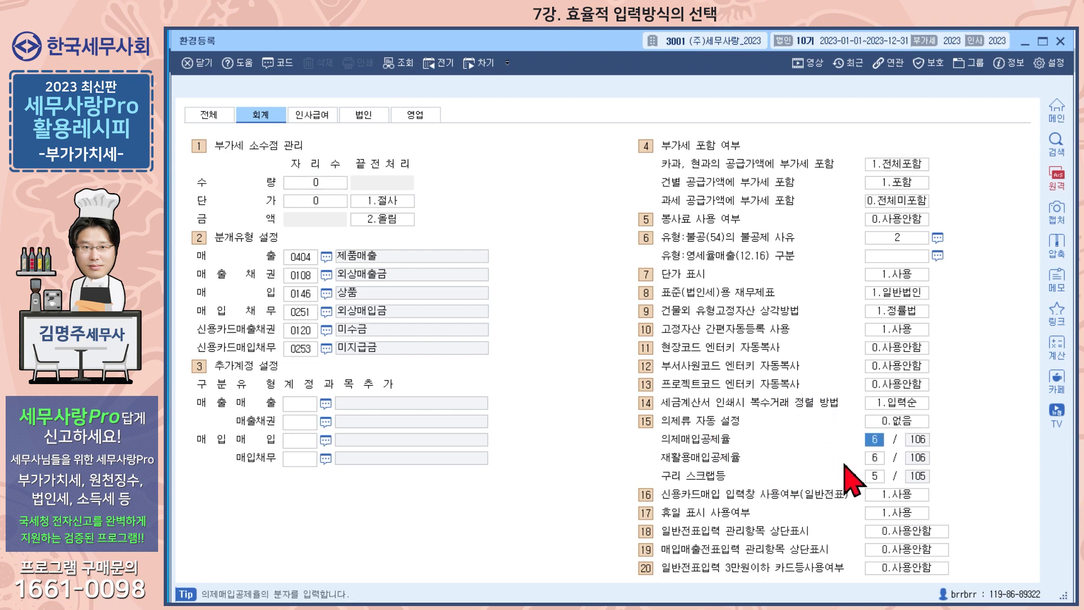
pyautogui.press('Escape')
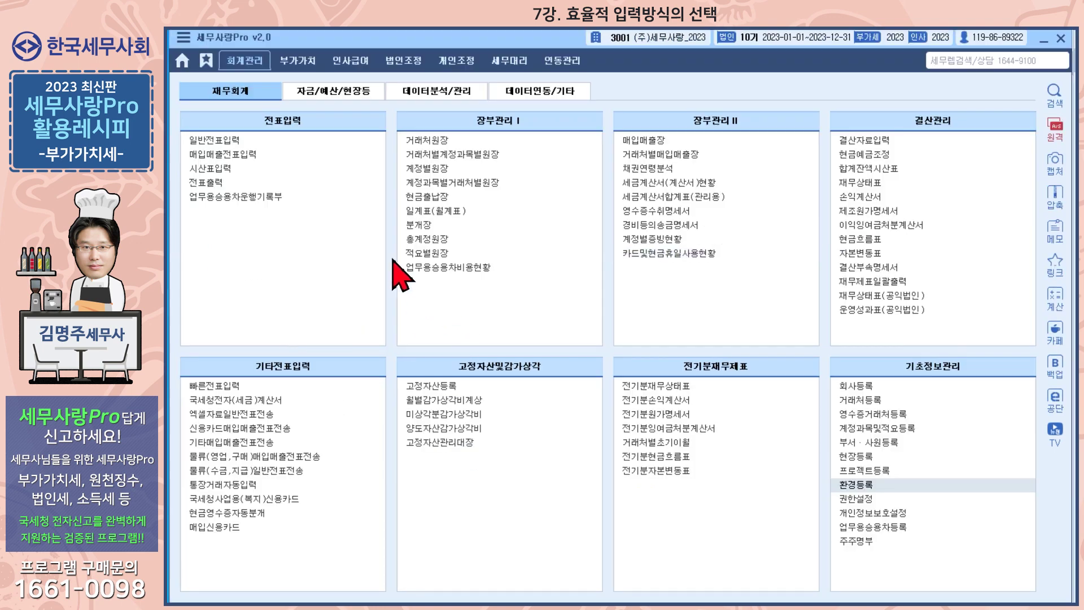
# Step: Reopen 매입매출전표입력 for January and delete all the 농산물 purchase entries
pyautogui.click(226, 158)
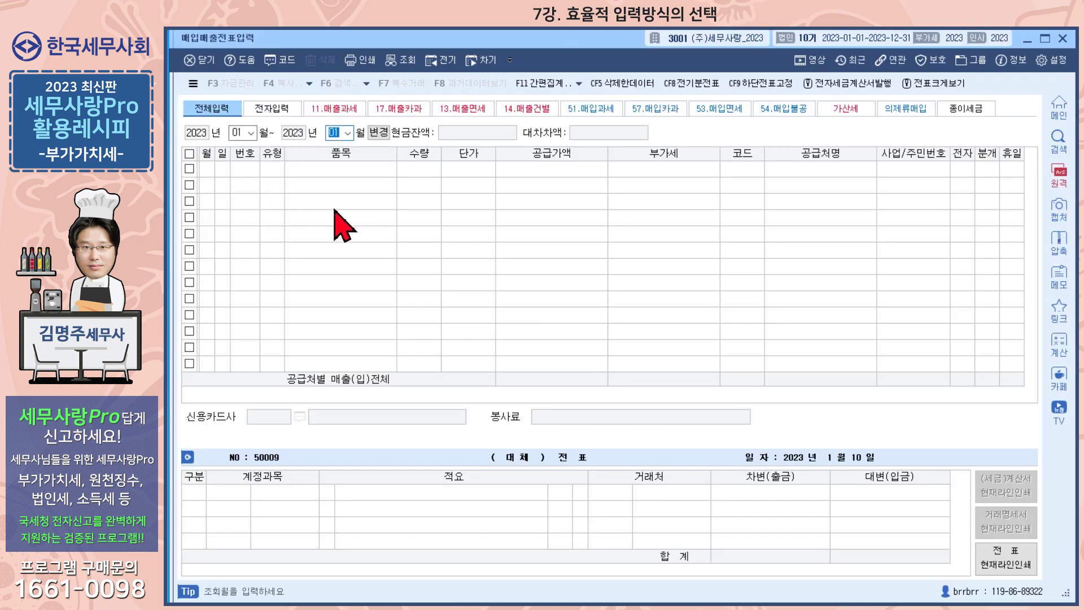
pyautogui.press('Return')
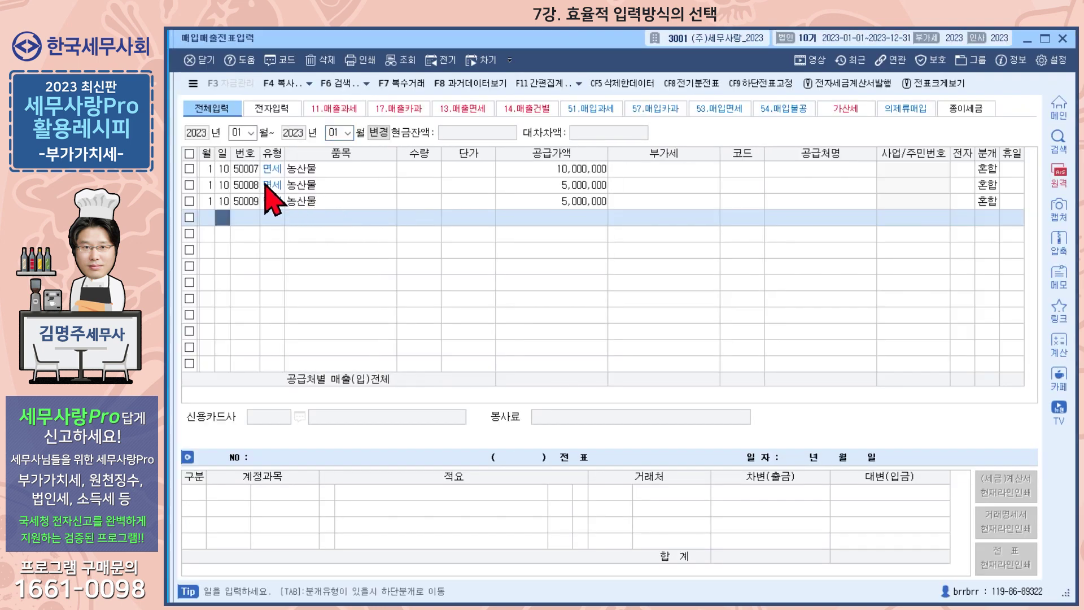
pyautogui.click(265, 171)
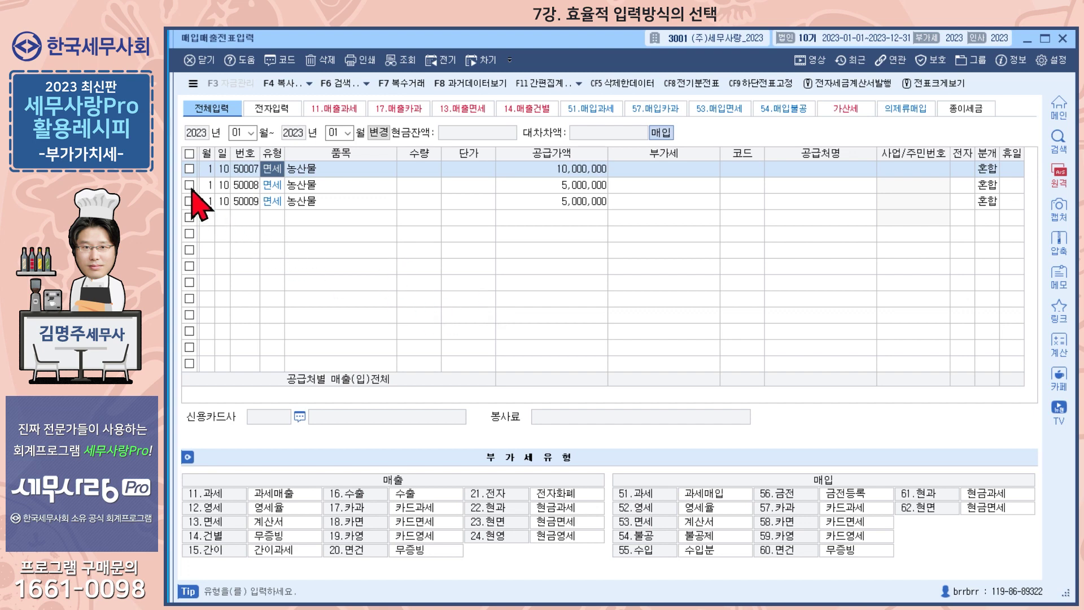
pyautogui.click(190, 153)
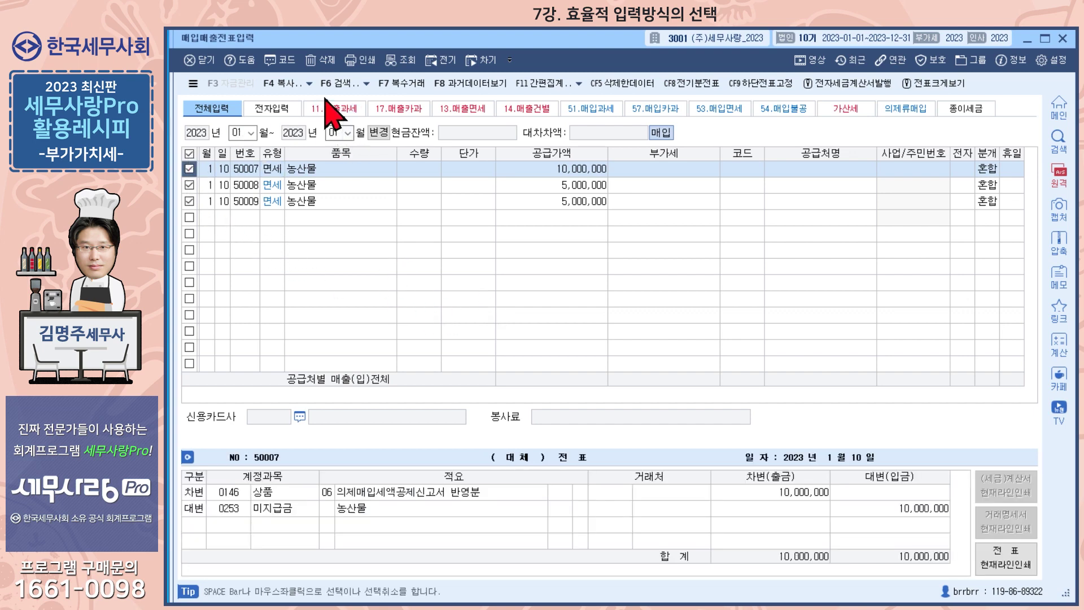
pyautogui.click(321, 60)
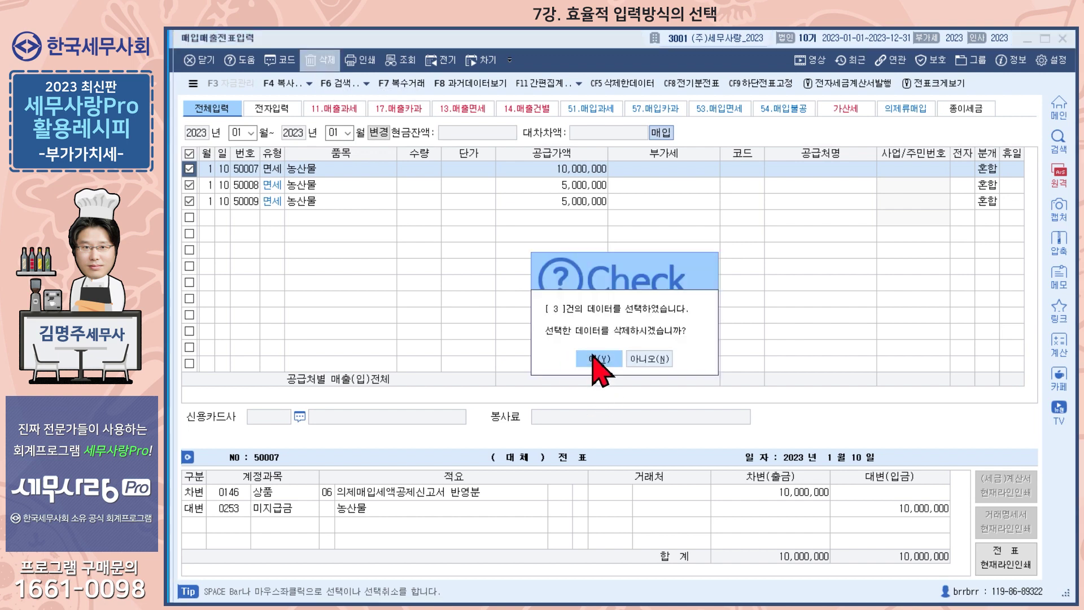
pyautogui.click(594, 358)
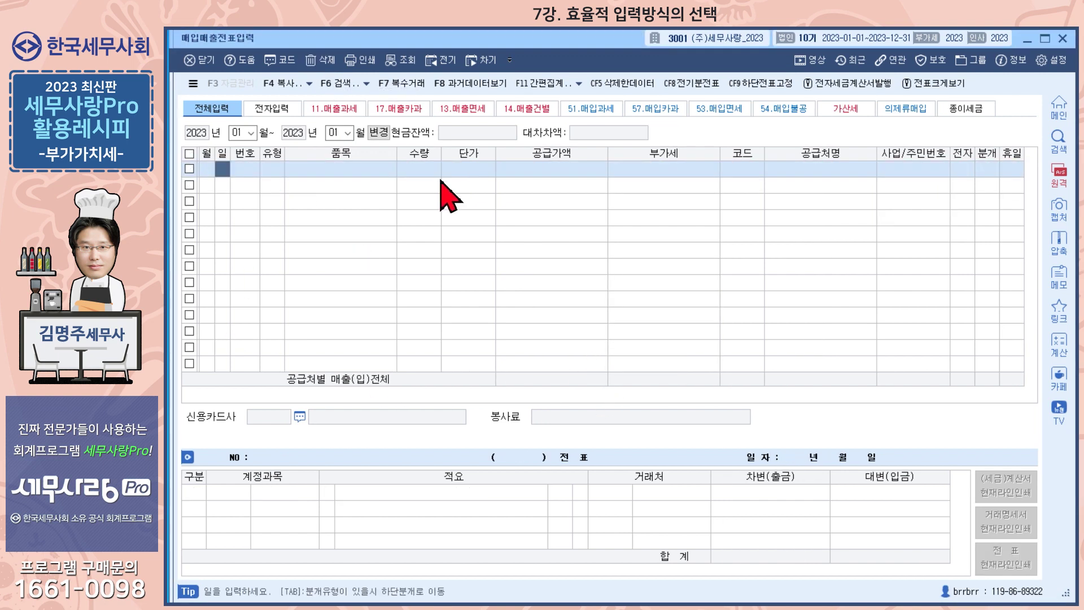
# Step: Enter a January 5 tax-exempt purchase (53.면세) for item 농 with a supply value of 10,000,000
pyautogui.press('Return')
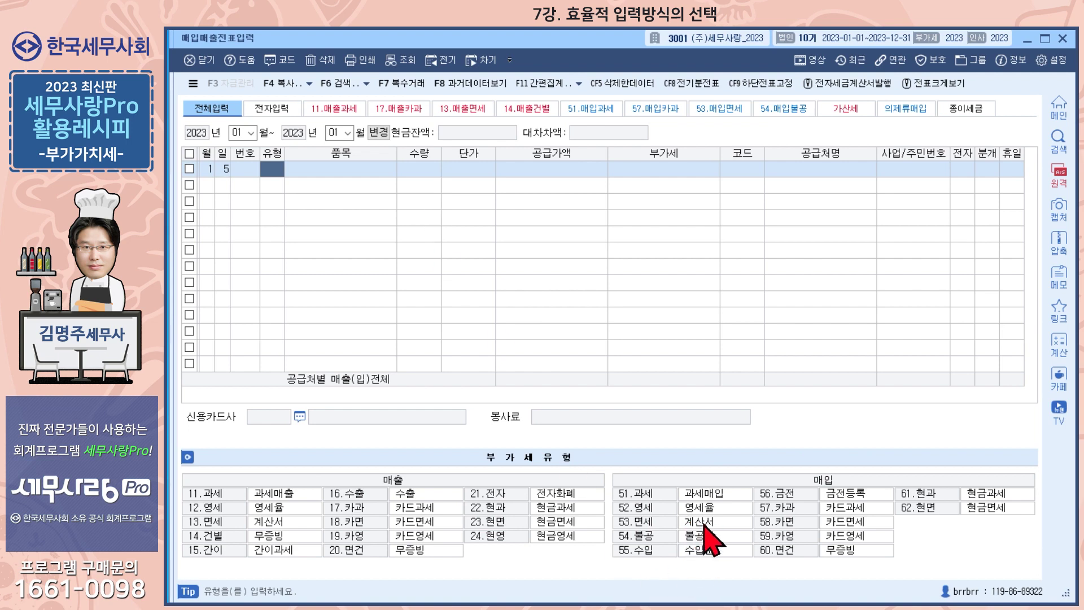
pyautogui.write('53')
pyautogui.press('Return')
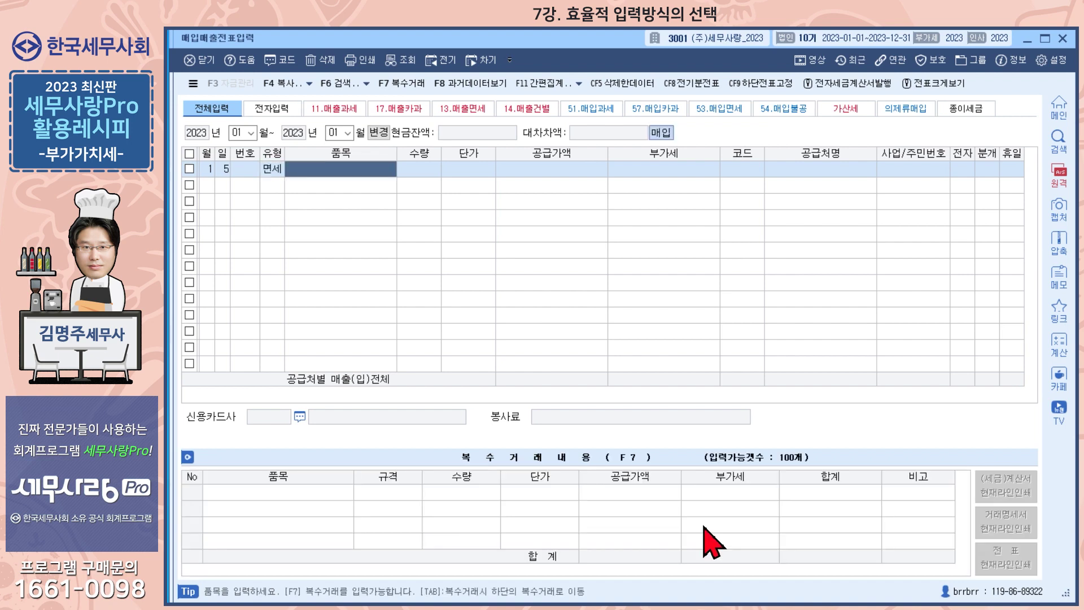
pyautogui.write('농')
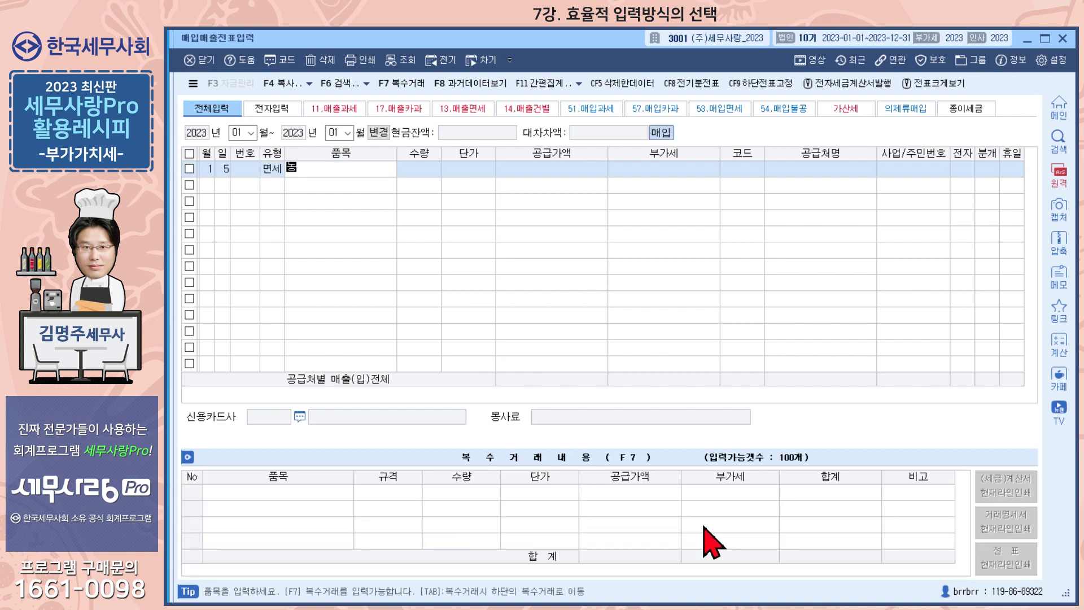
pyautogui.press('Return')
pyautogui.press('Return')
pyautogui.press('Return')
pyautogui.write('1')
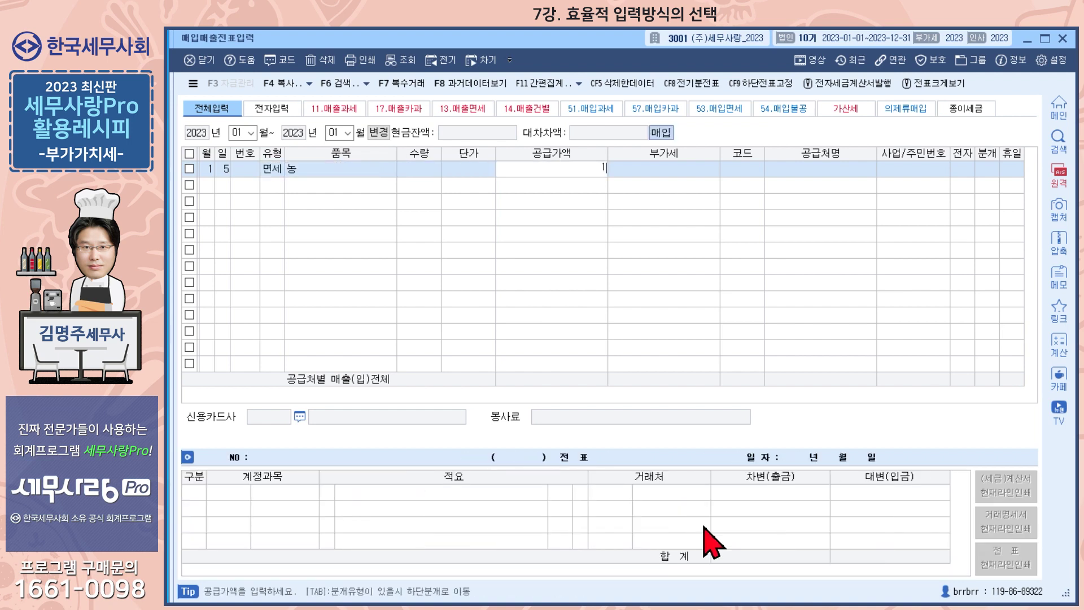
pyautogui.write('0,000,000')
pyautogui.press('Return')
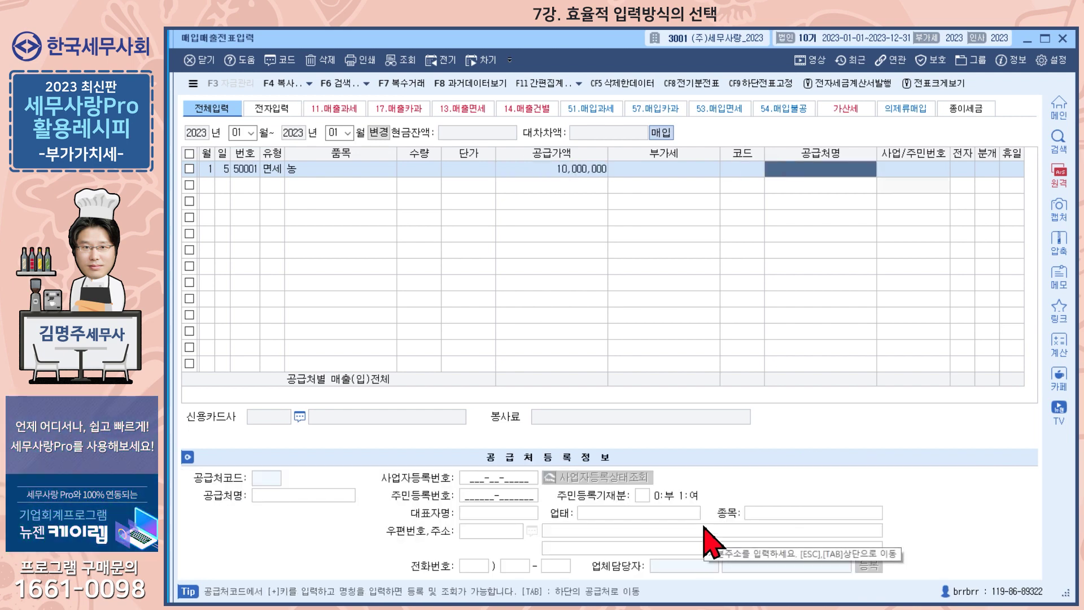
# Step: Leave the supplier blank, set the journal type of the 농 purchase to 3 (혼합), and examine its debit line
pyautogui.press('Return')
pyautogui.press('Return')
pyautogui.write('3')
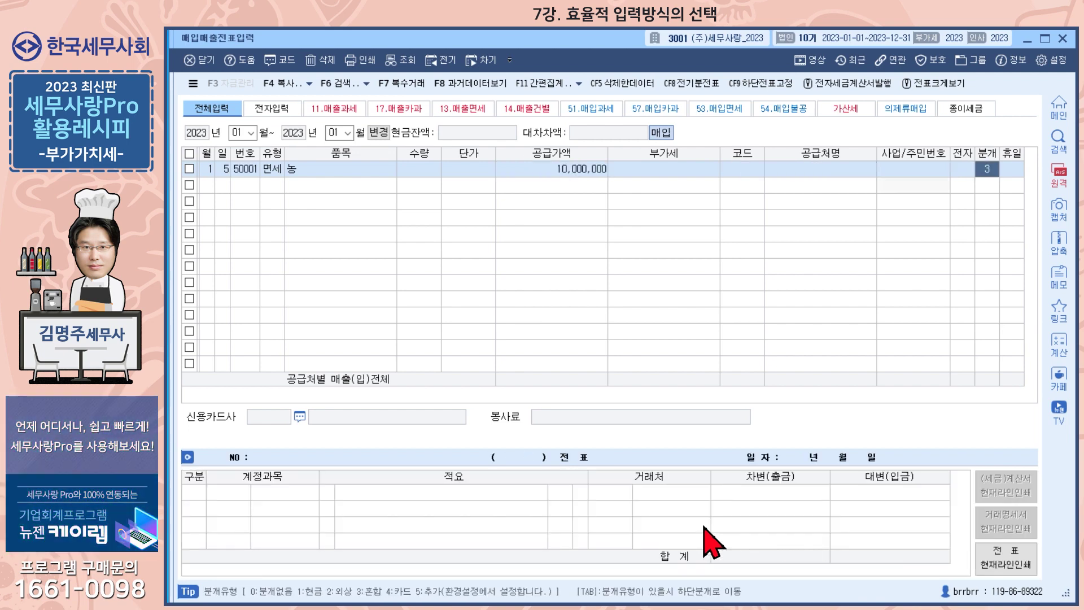
pyautogui.press('Return')
pyautogui.press('Return')
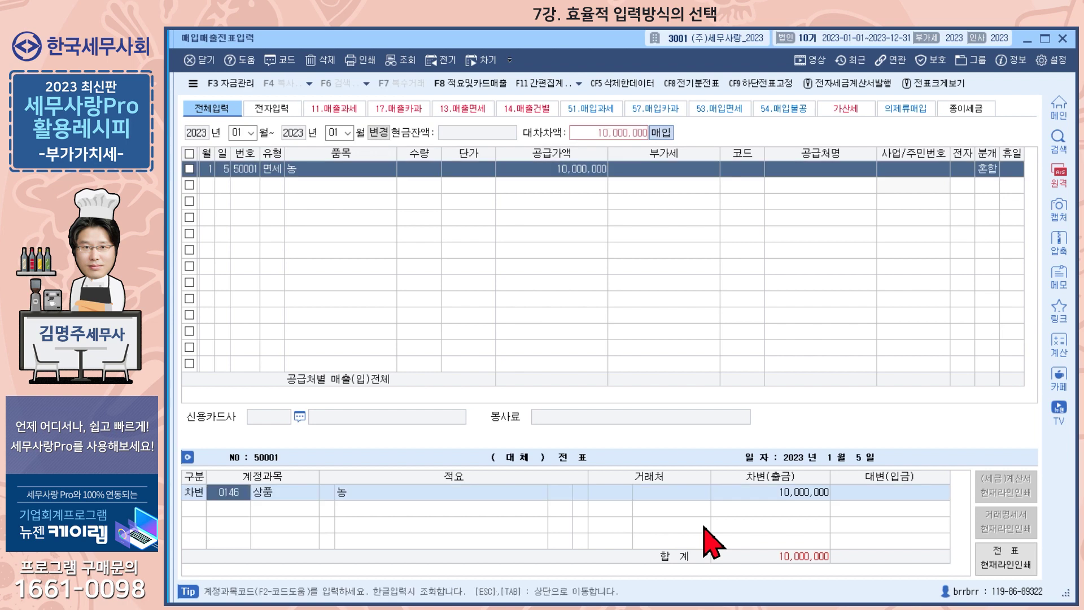
pyautogui.press('Return')
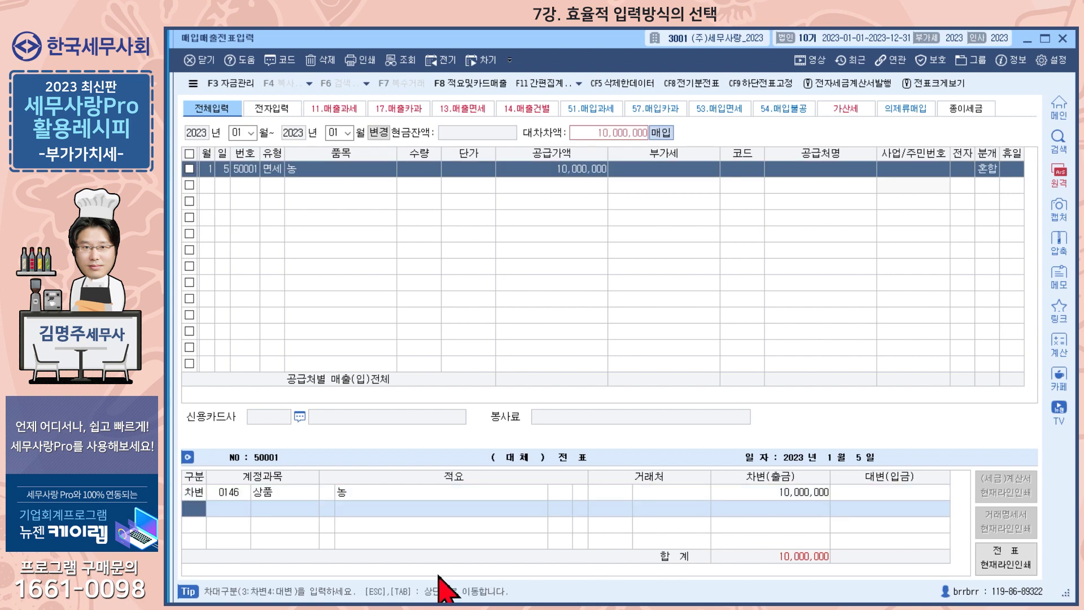
pyautogui.click(200, 494)
pyautogui.click(253, 492)
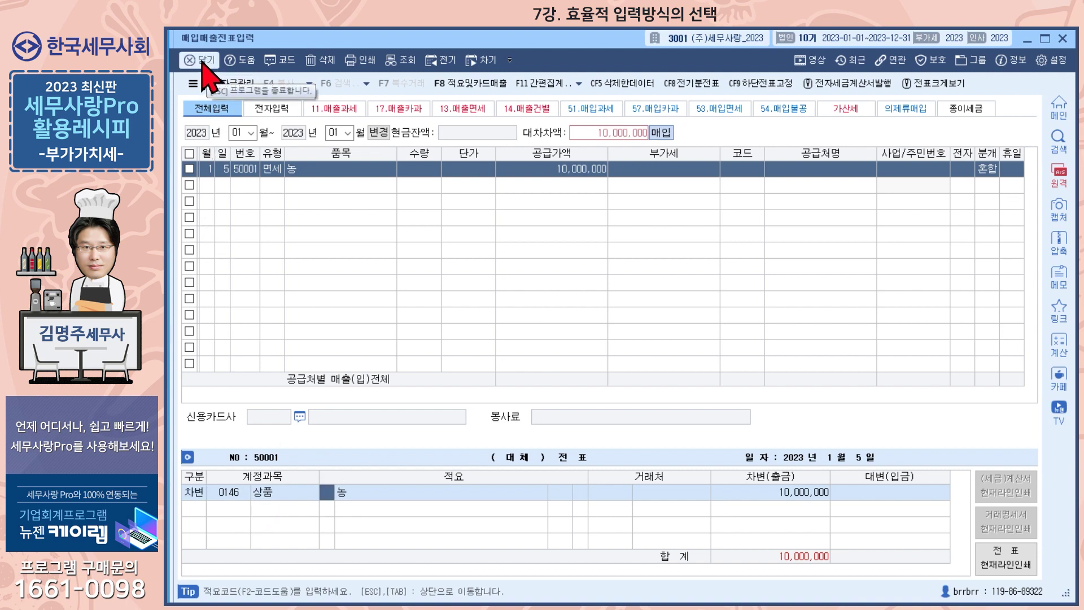
# Step: Delete the 농 purchase entry and close 매입매출전표입력
pyautogui.click(189, 168)
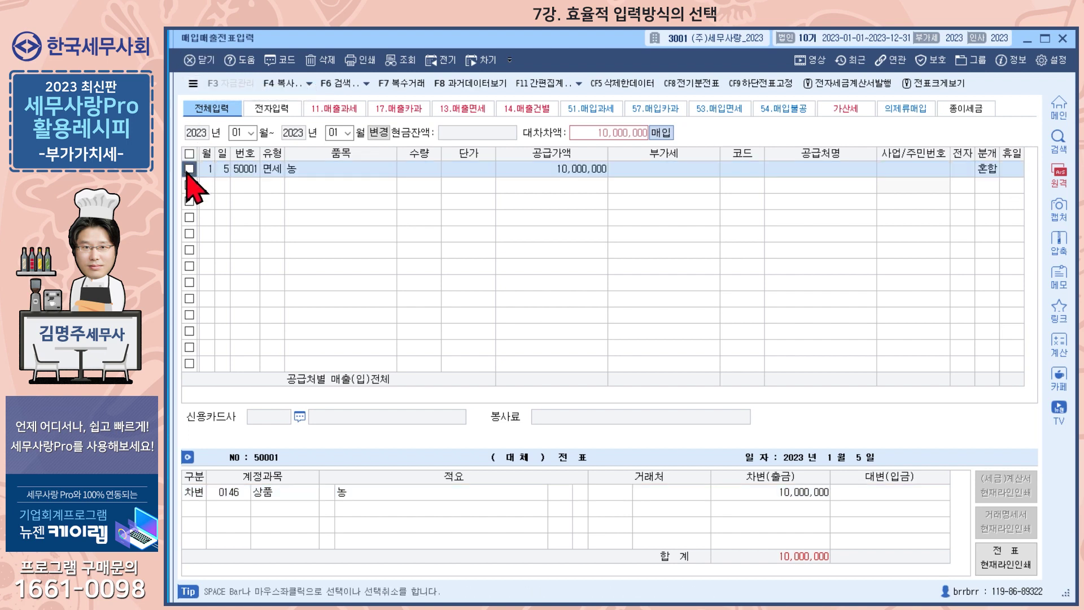
pyautogui.click(322, 60)
pyautogui.press('F5')
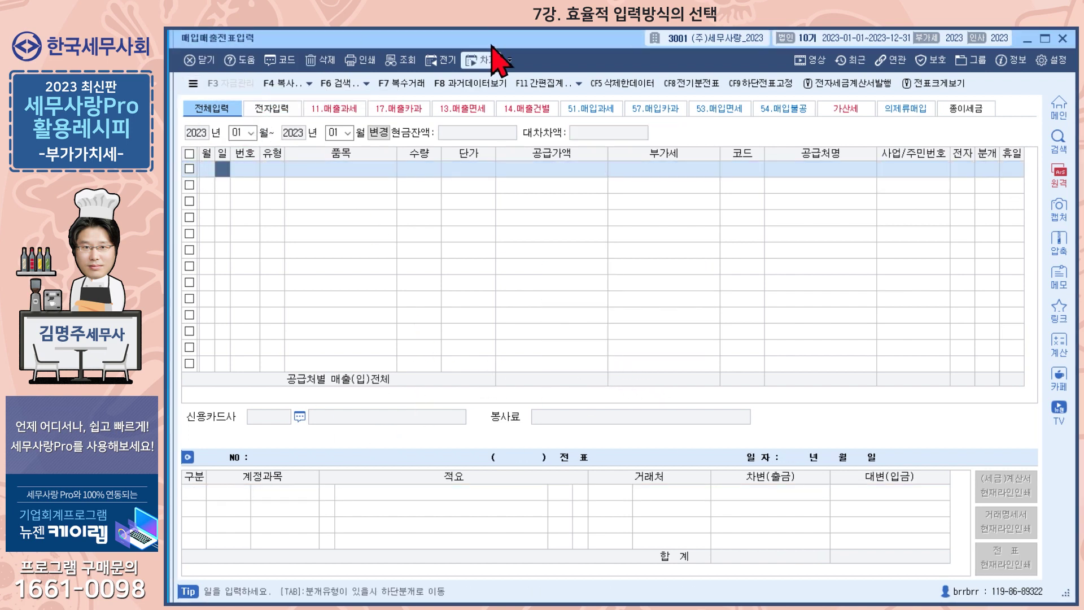
pyautogui.click(201, 61)
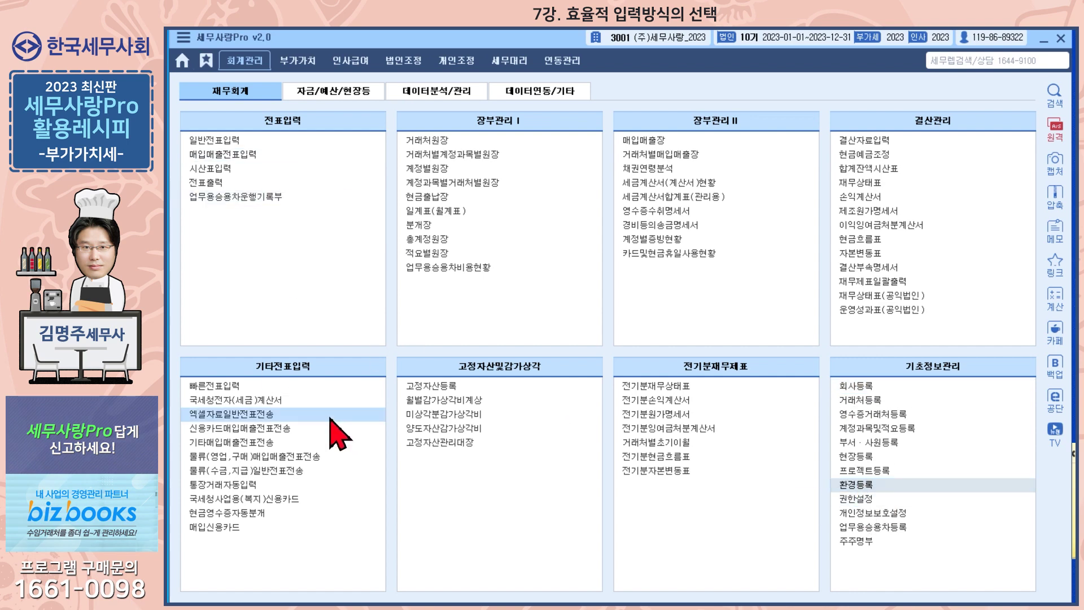
# Step: Review the accounting (회계) settings in 환경등록 and close the environment registration
pyautogui.click(260, 115)
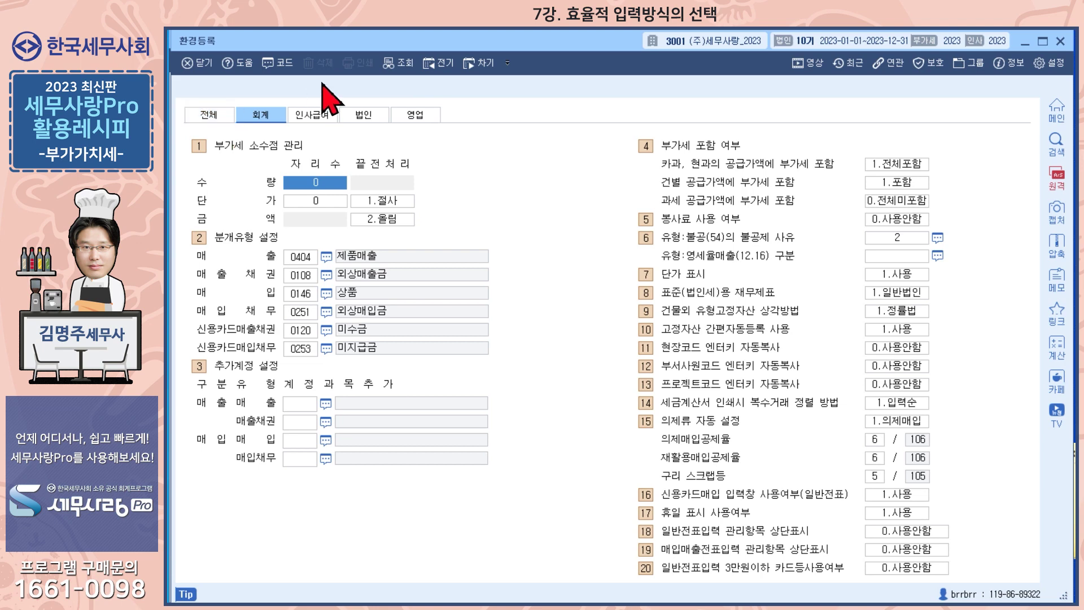
pyautogui.click(196, 62)
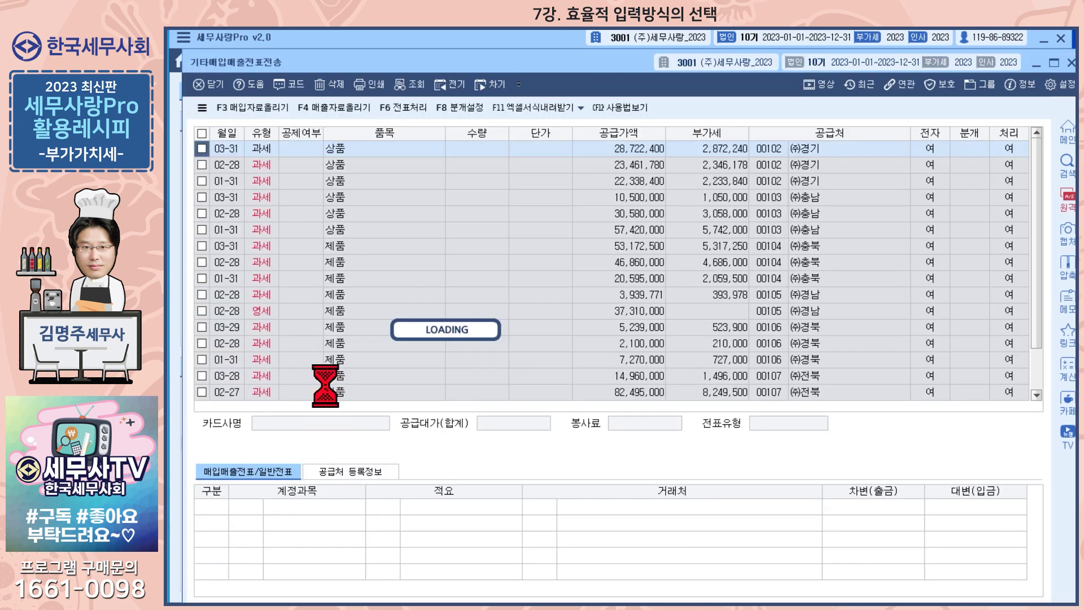
# Step: Maximize the 기타매입매출전표전송 window and start the sales data upload (매출자료올리기)
pyautogui.doubleClick(549, 64)
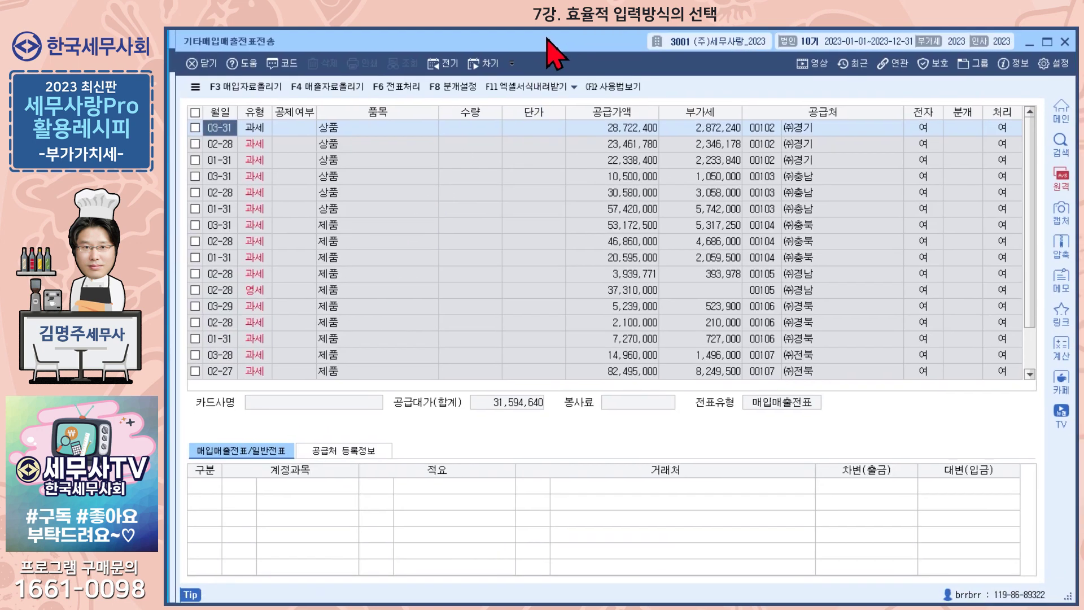
pyautogui.click(326, 87)
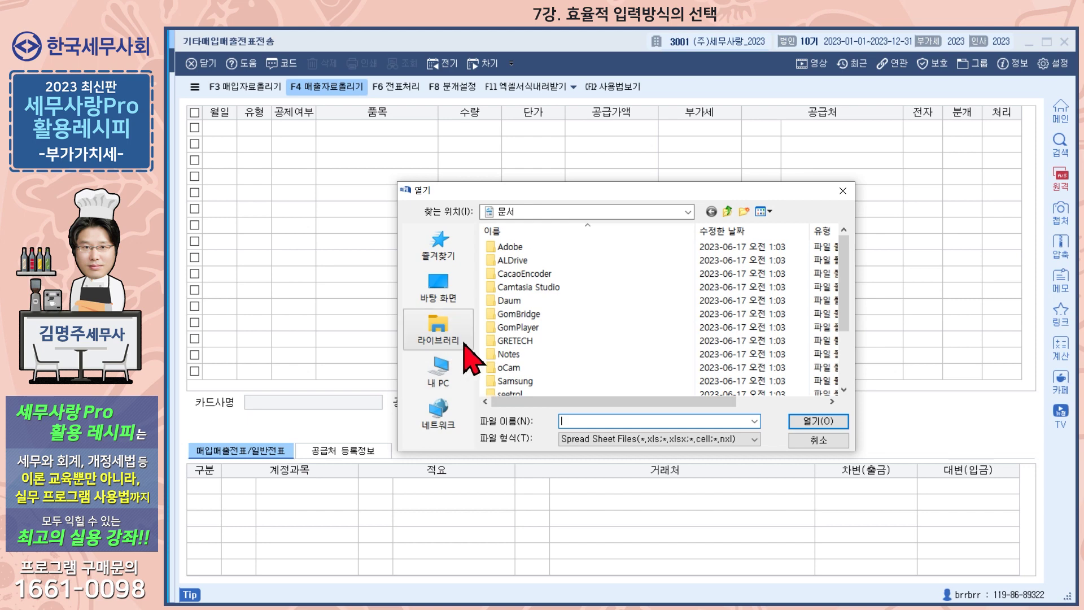
pyautogui.click(440, 370)
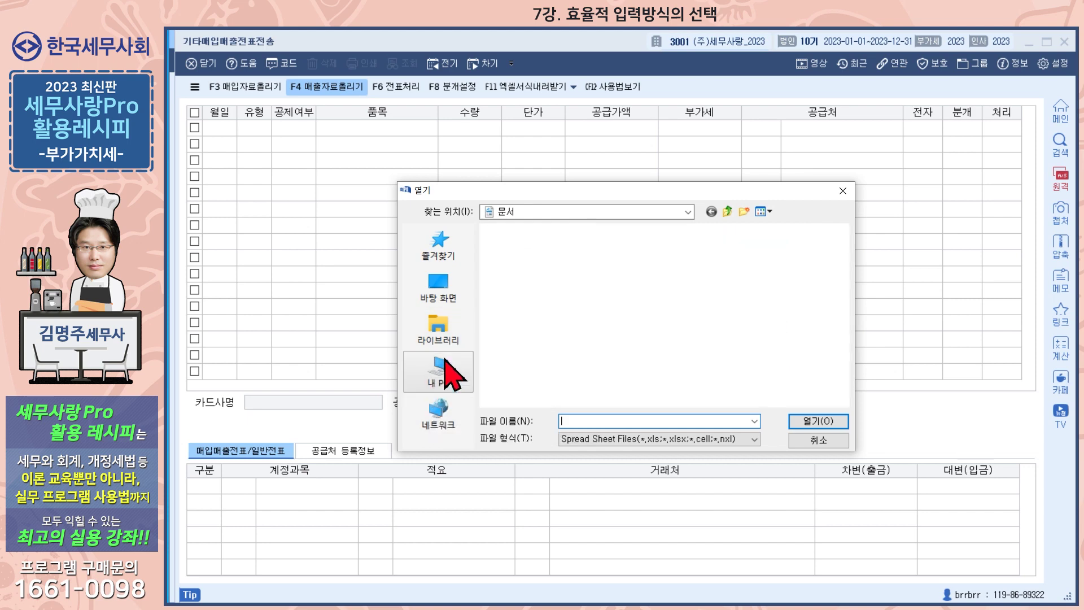
pyautogui.scroll(-3, 537, 315)
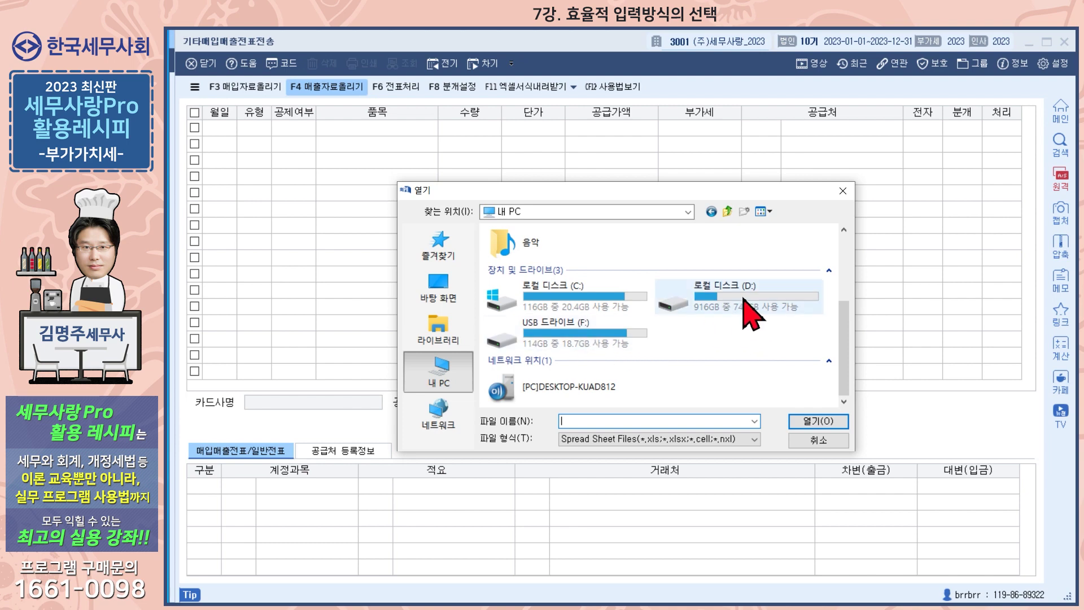
pyautogui.doubleClick(570, 326)
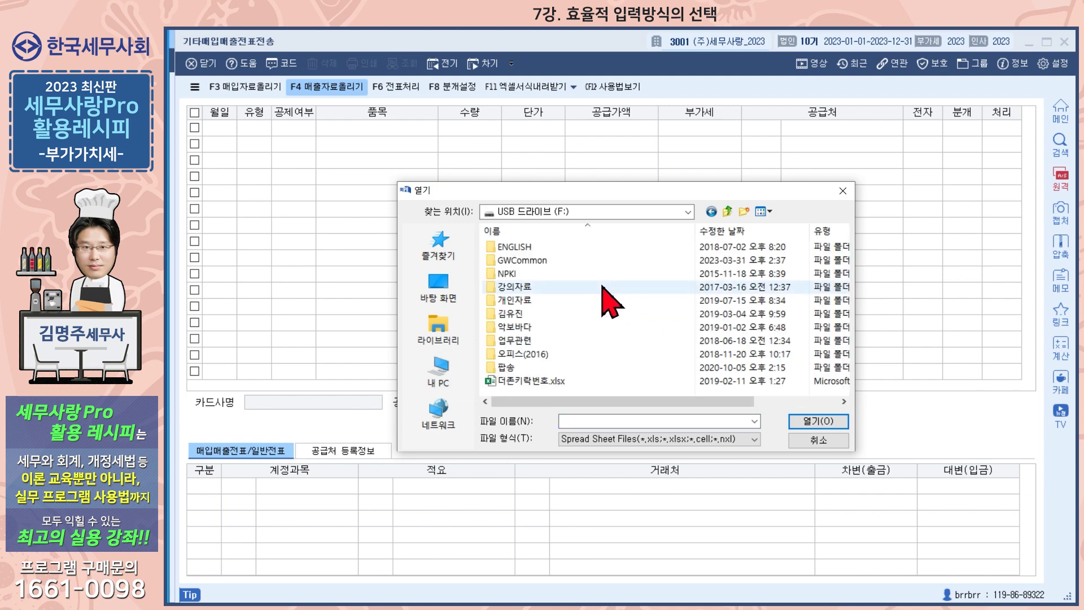
pyautogui.doubleClick(516, 288)
pyautogui.scroll(-5, 557, 327)
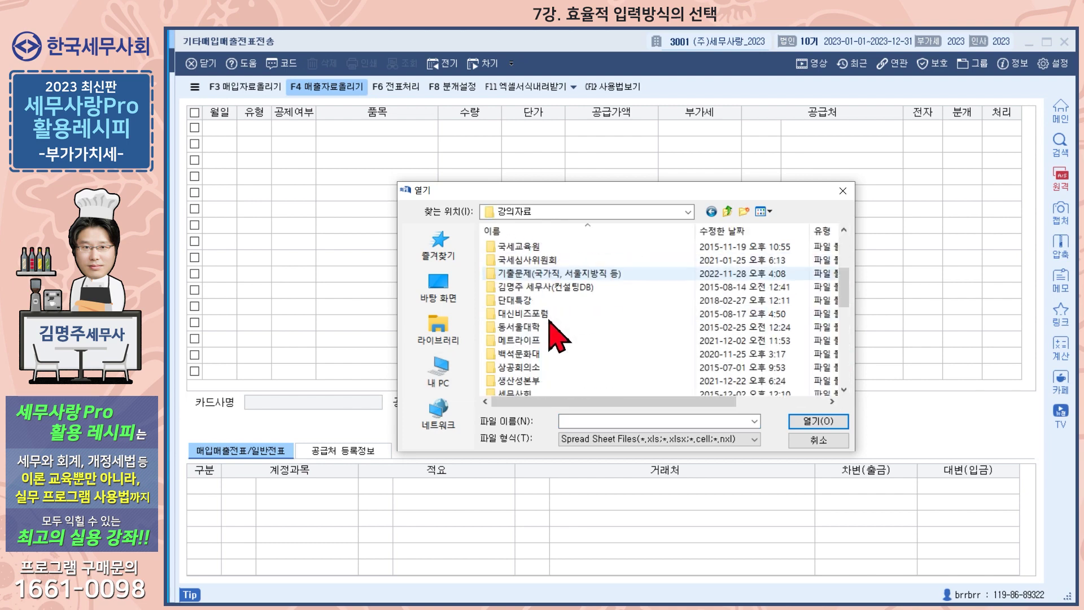
pyautogui.scroll(-3, 531, 353)
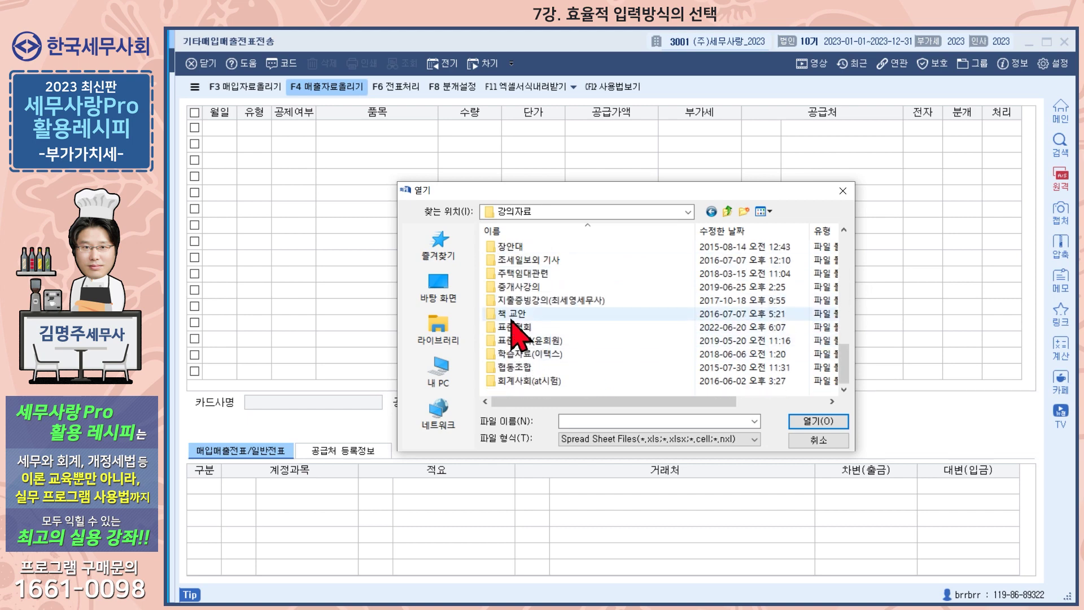
pyautogui.doubleClick(513, 327)
pyautogui.scroll(-3, 513, 309)
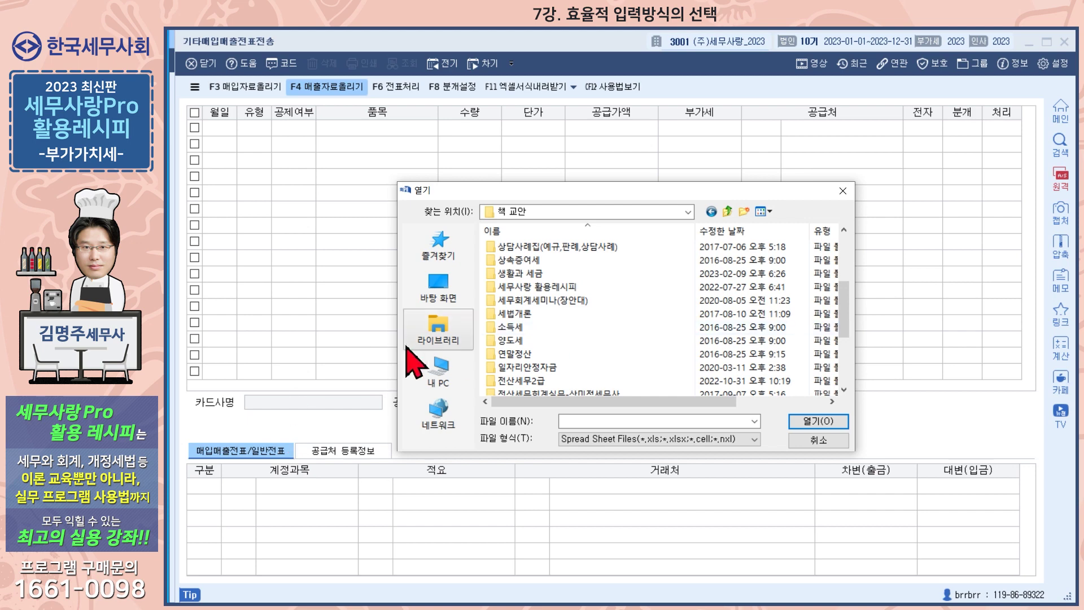
# Step: Load the 2023년 2분기 기타매출자료입력 업로드 file from the desktop folder 엑셀업로드자료 > 2023,2분기, review its rows, and cancel the upload
pyautogui.click(451, 305)
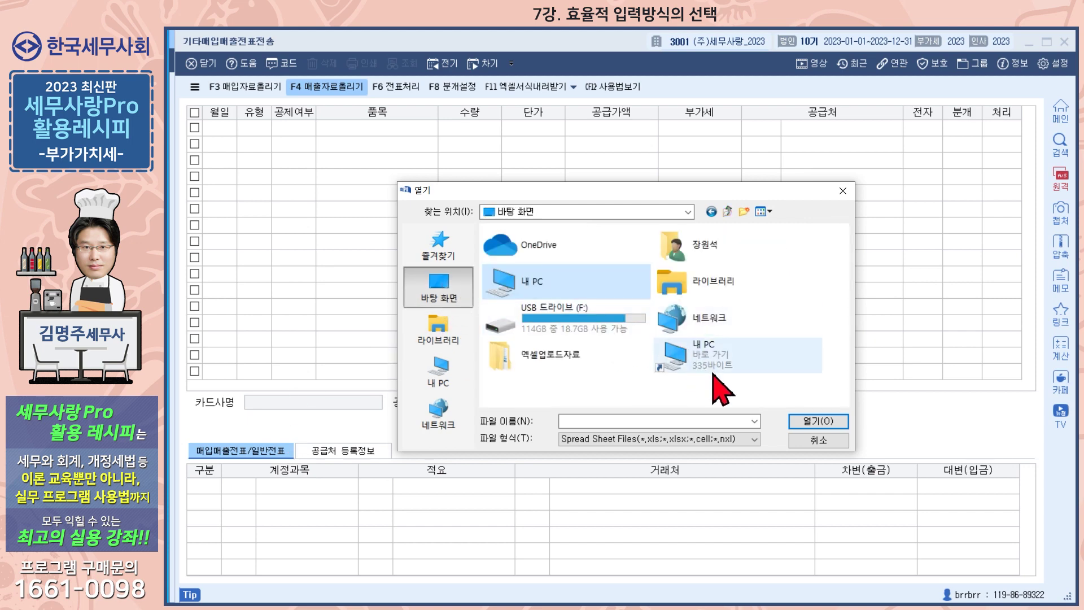
pyautogui.click(541, 359)
pyautogui.doubleClick(540, 359)
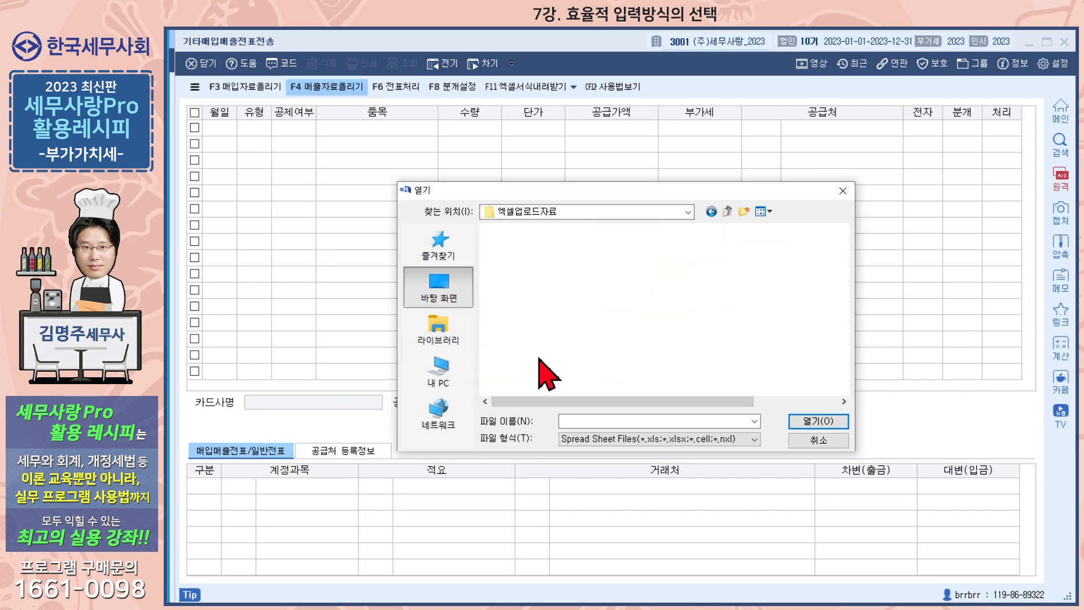
pyautogui.doubleClick(535, 262)
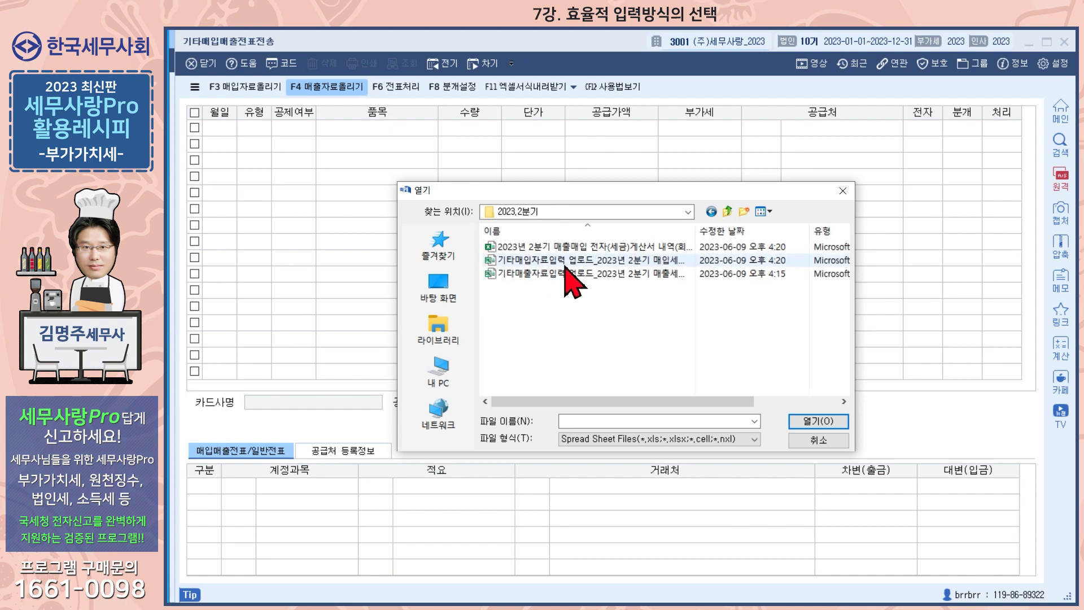
pyautogui.click(553, 275)
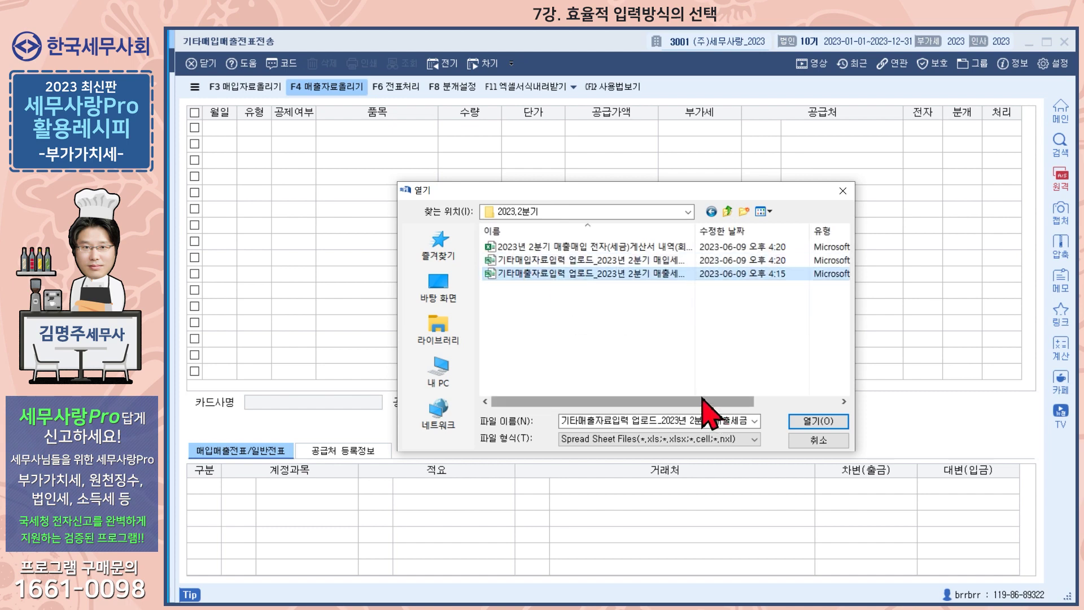
pyautogui.click(811, 425)
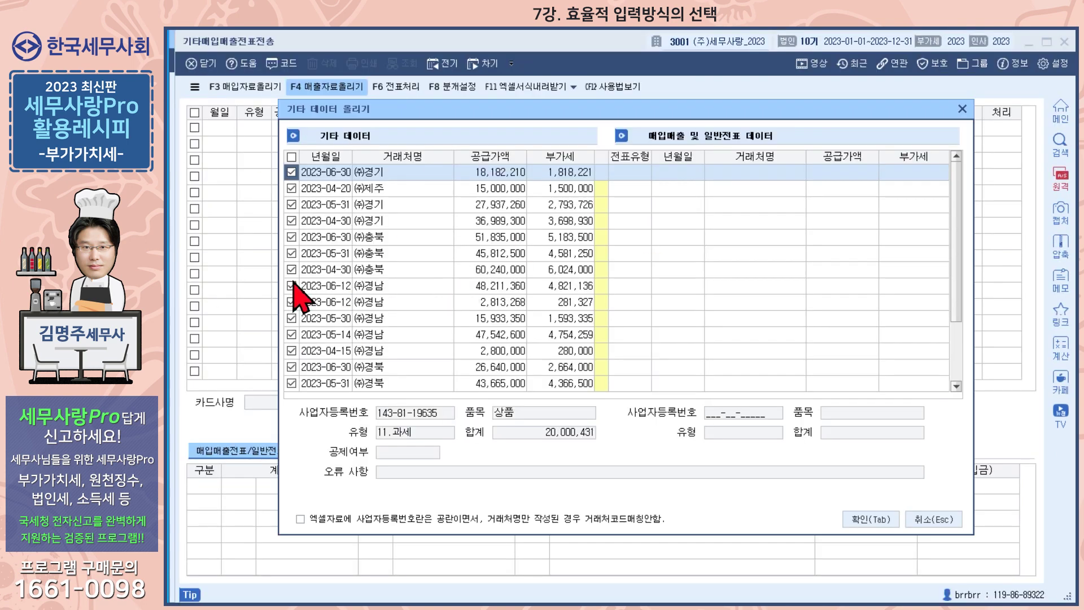
pyautogui.click(934, 519)
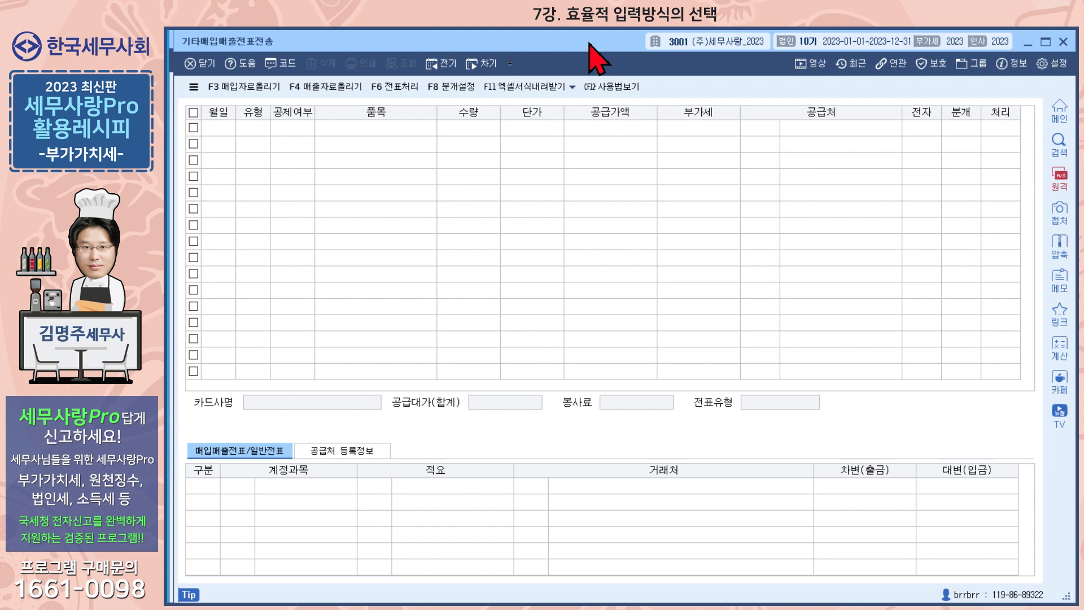
# Step: Download the blank sales Excel form (매출서식) to the desktop as 기타매출자료입력 업로드.xls and open it in Excel
pyautogui.click(572, 84)
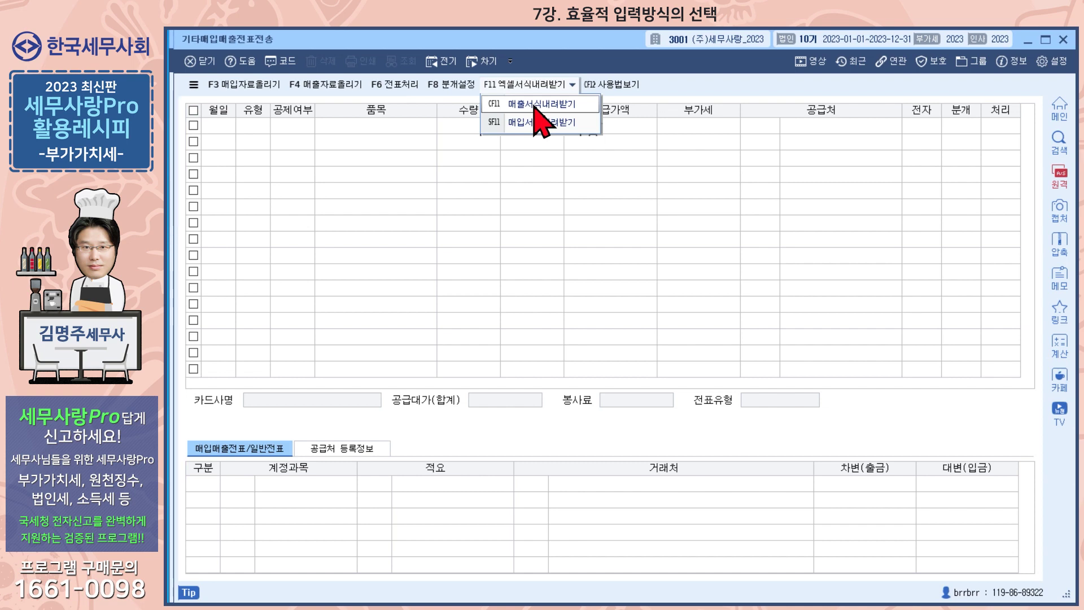
pyautogui.click(534, 106)
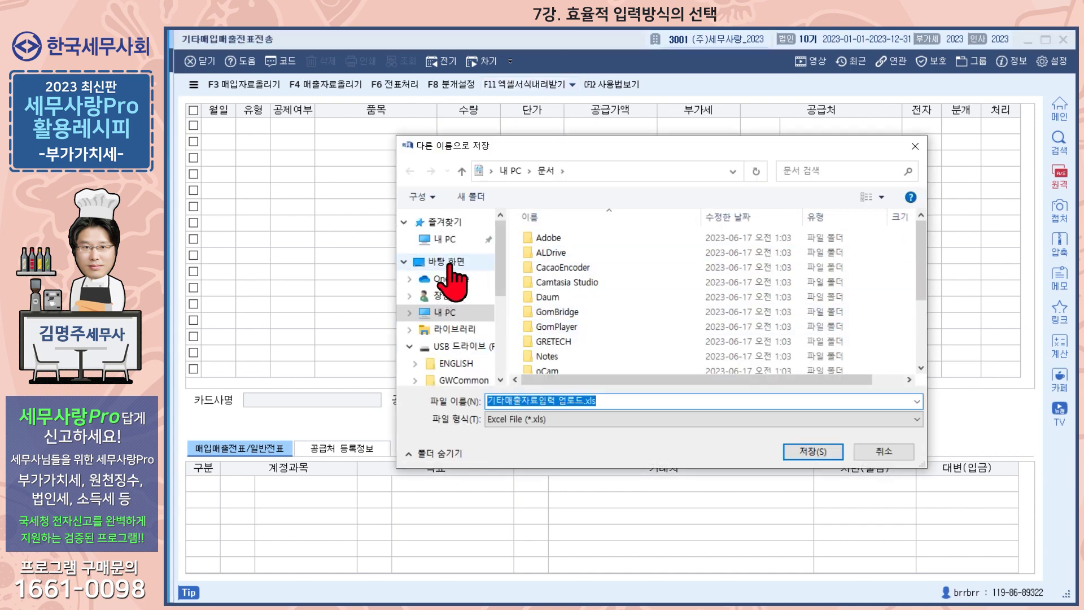
pyautogui.click(452, 263)
pyautogui.click(815, 454)
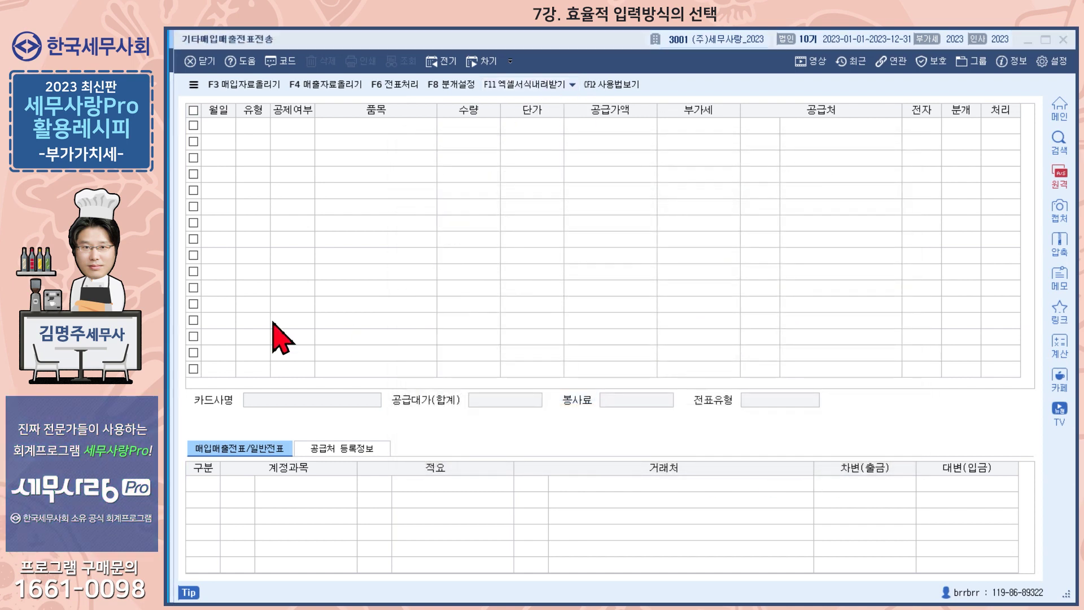
pyautogui.click(592, 365)
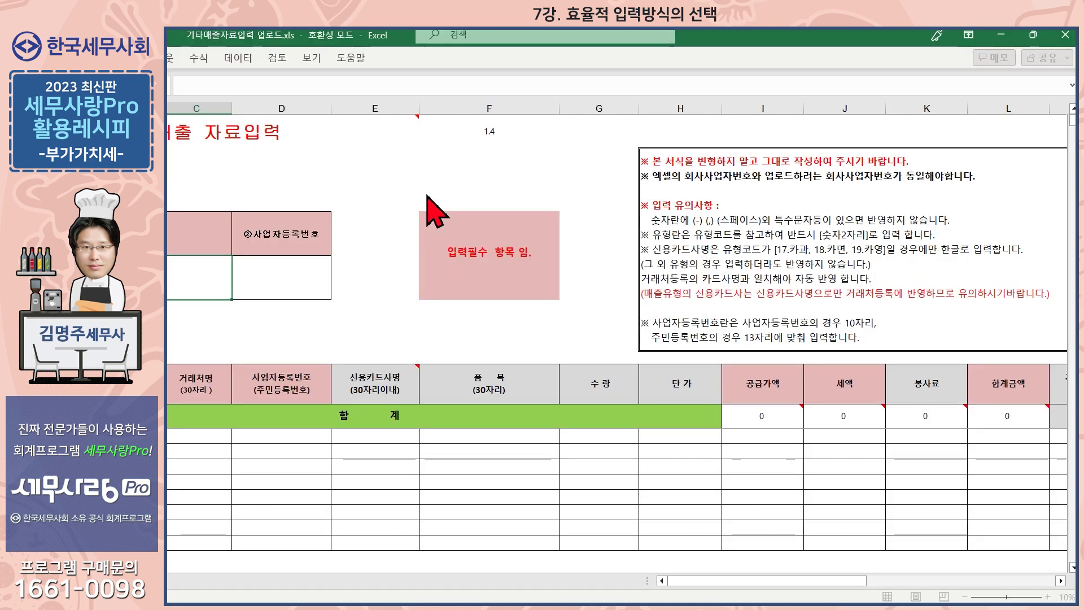
# Step: Restore the blank sales form's window to a smaller size and examine its supplier fields and the date, type and customer columns
pyautogui.doubleClick(732, 37)
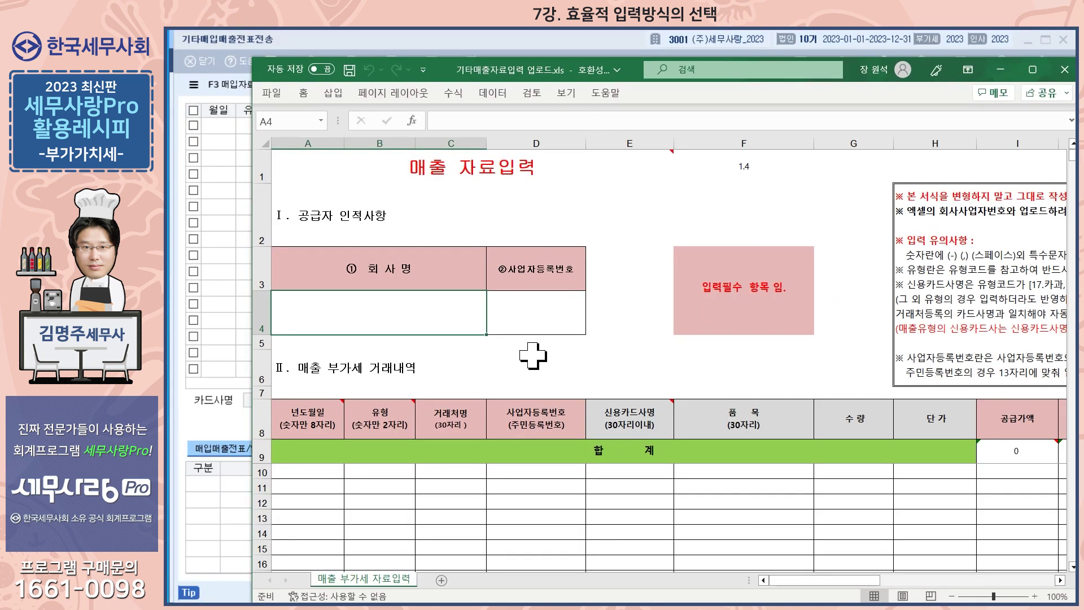
pyautogui.click(531, 319)
pyautogui.moveTo(312, 475); pyautogui.dragTo(436, 550)
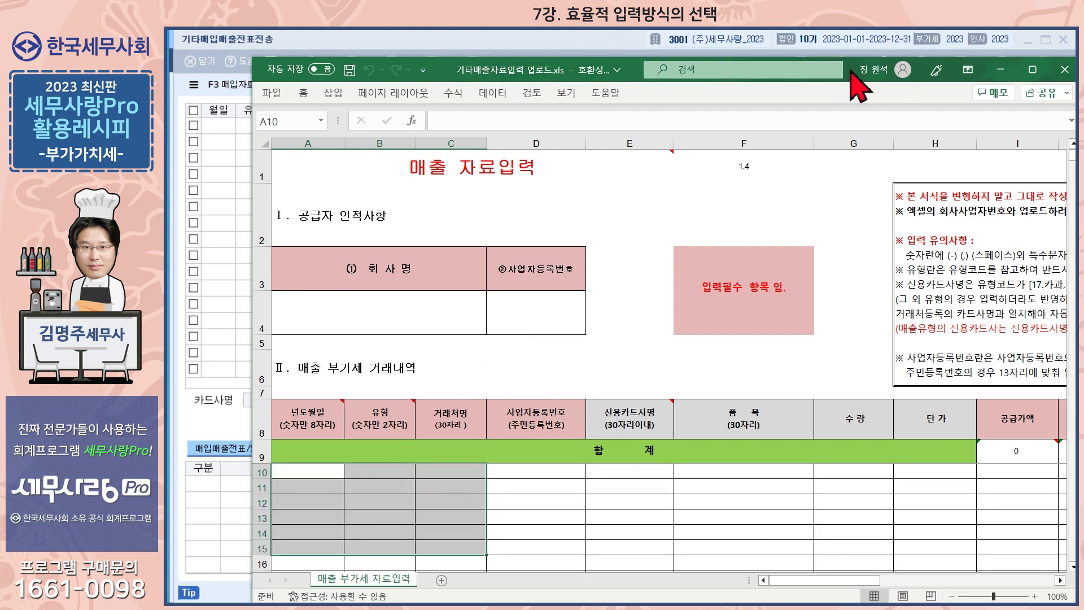
pyautogui.moveTo(847, 93); pyautogui.dragTo(795, 70)
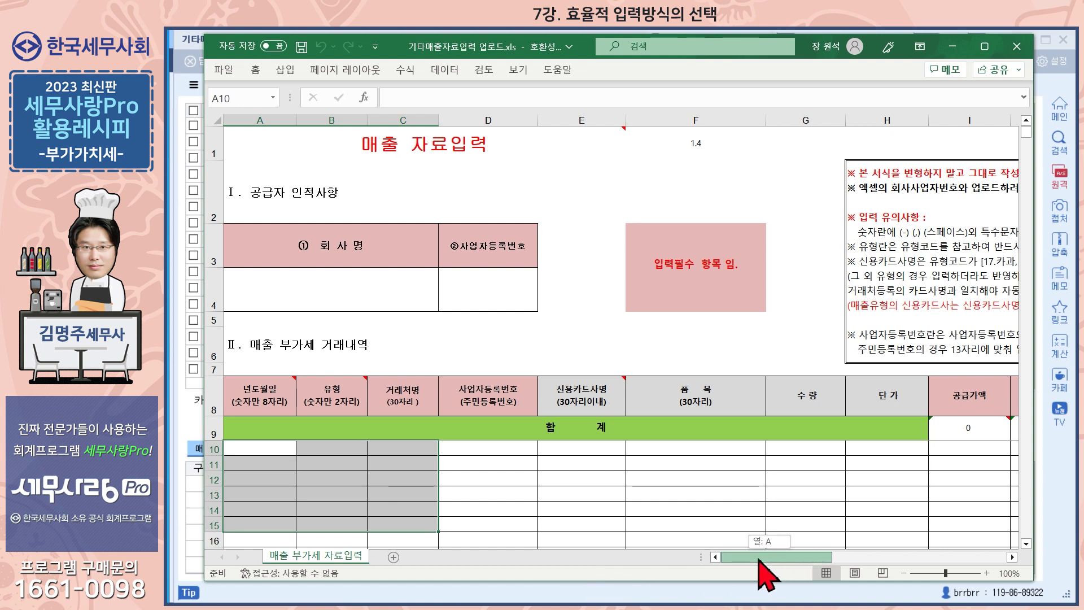
pyautogui.scroll(-4, 430, 266)
pyautogui.scroll(4, 496, 342)
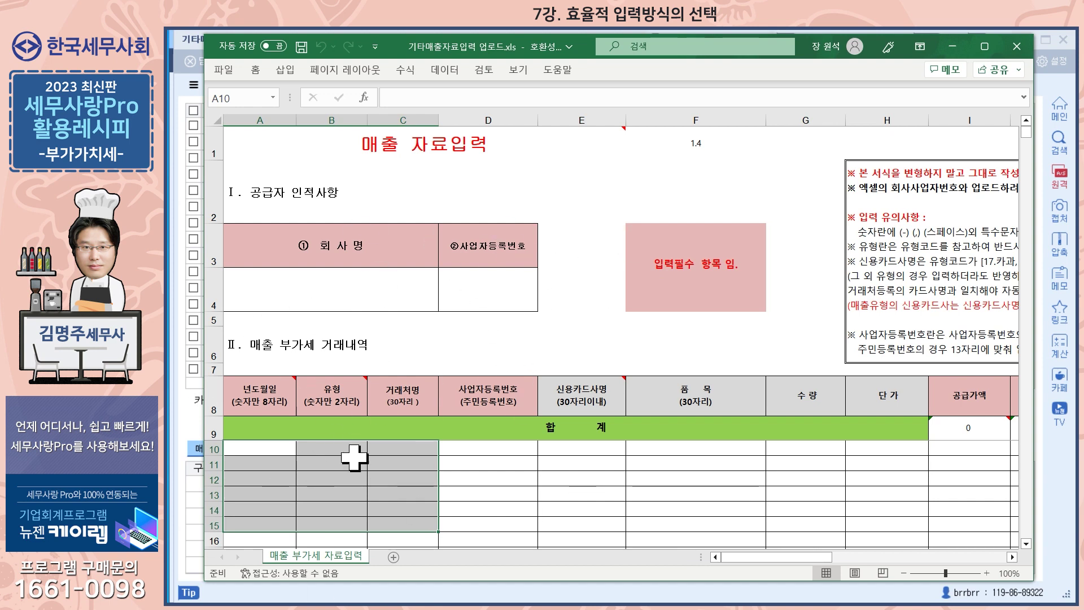
pyautogui.click(317, 455)
pyautogui.click(260, 461)
pyautogui.click(316, 453)
pyautogui.click(260, 451)
pyautogui.click(316, 453)
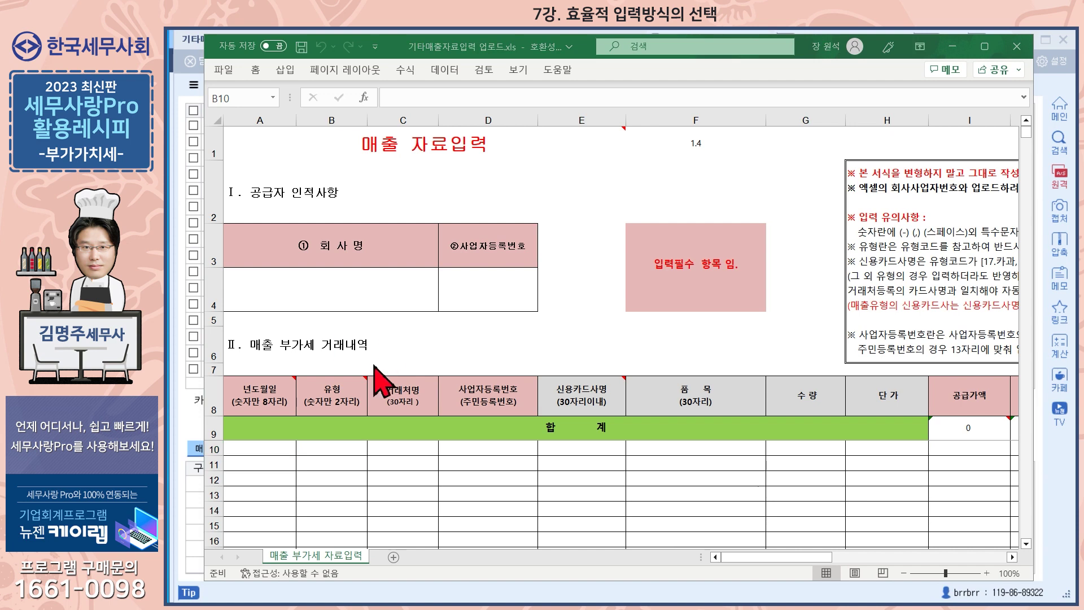
# Step: Open the filled-in 기타매출자료입력 업로드_2023년 2분기 매출세금계산서.xls from the 2023.2분기 folder and check its company name and business registration number
pyautogui.hotkey('alt', 'Tab')
pyautogui.doubleClick(485, 137)
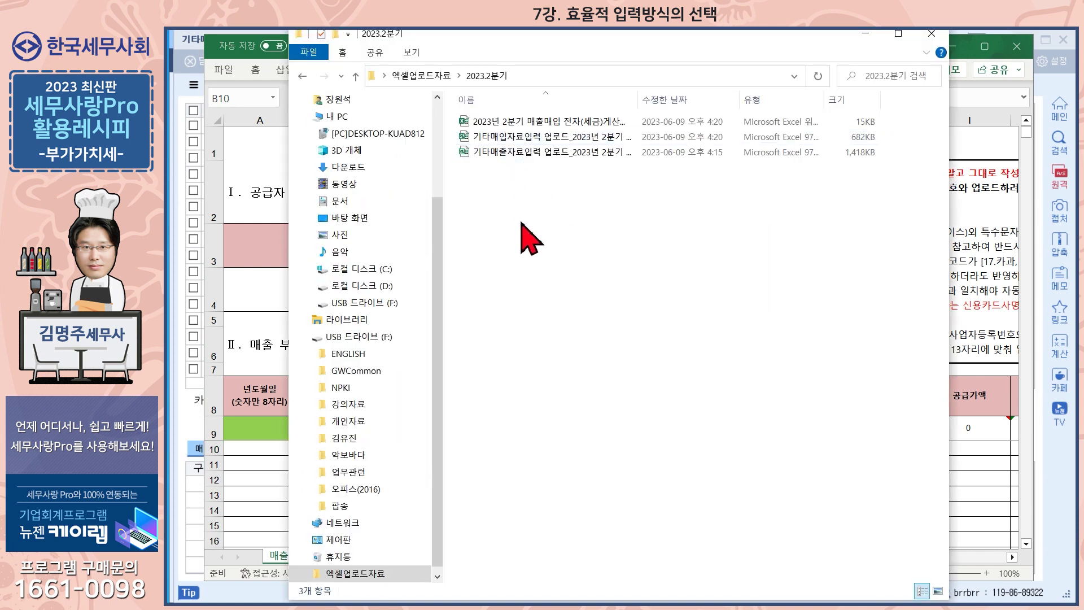
pyautogui.doubleClick(535, 152)
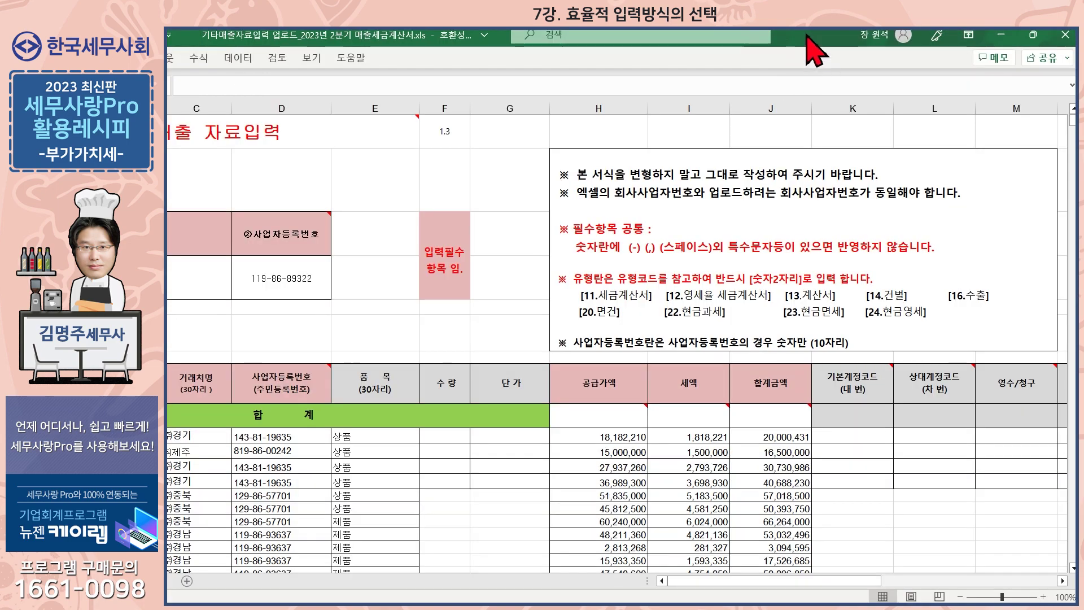
pyautogui.doubleClick(806, 36)
pyautogui.scroll(-1, 453, 333)
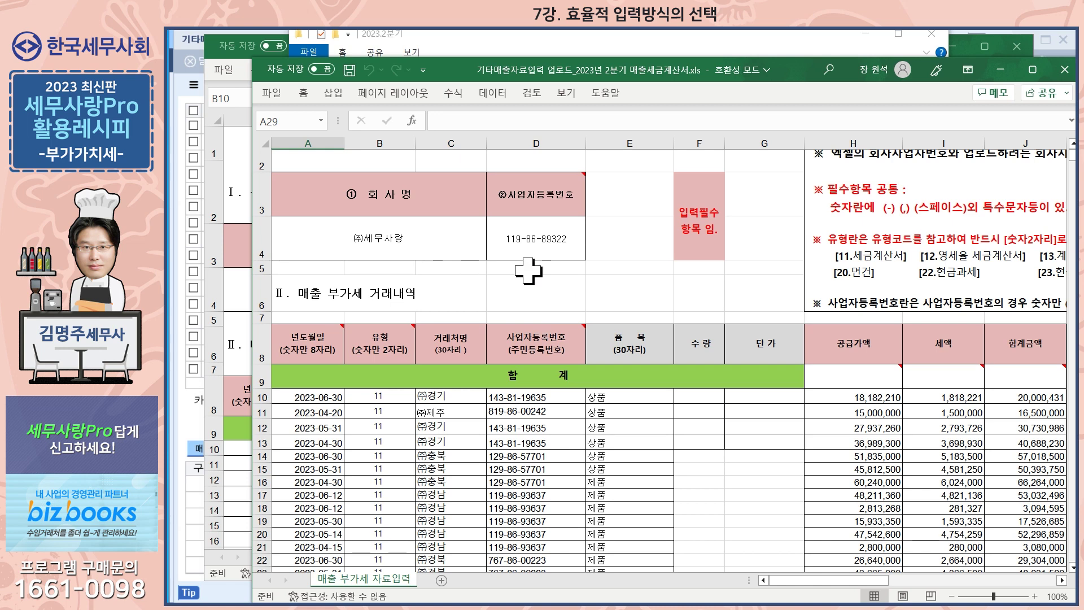
pyautogui.click(438, 241)
pyautogui.click(551, 240)
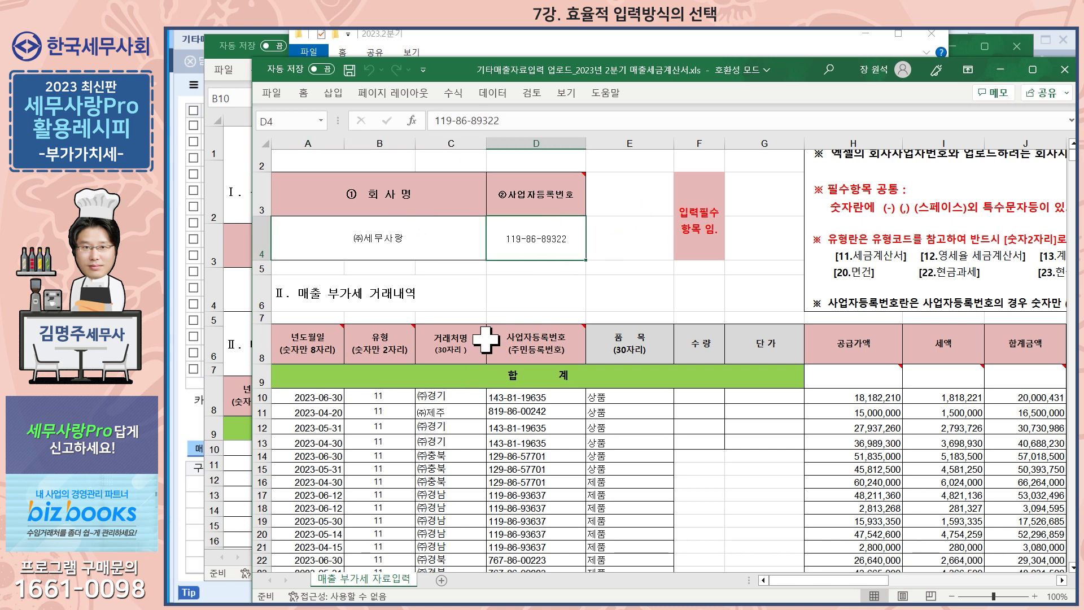
# Step: Review the date, type, customer, registration number and item columns of the filled-in sales transactions
pyautogui.scroll(-1, 488, 346)
pyautogui.moveTo(304, 325); pyautogui.dragTo(314, 512)
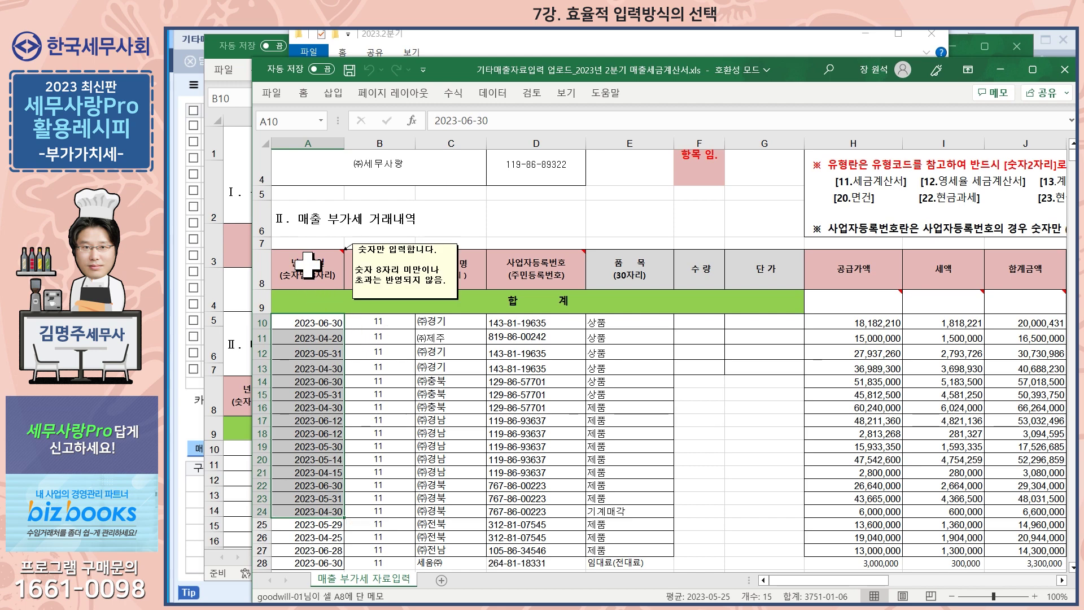
pyautogui.moveTo(380, 323); pyautogui.dragTo(382, 451)
pyautogui.moveTo(449, 322); pyautogui.dragTo(584, 499)
pyautogui.click(638, 368)
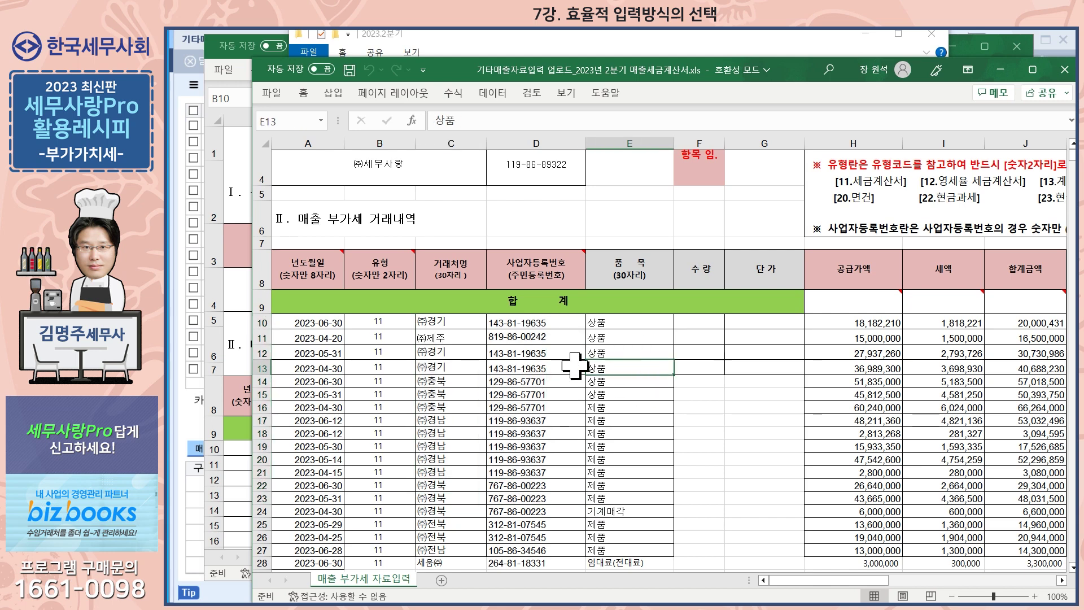
pyautogui.scroll(2, 575, 365)
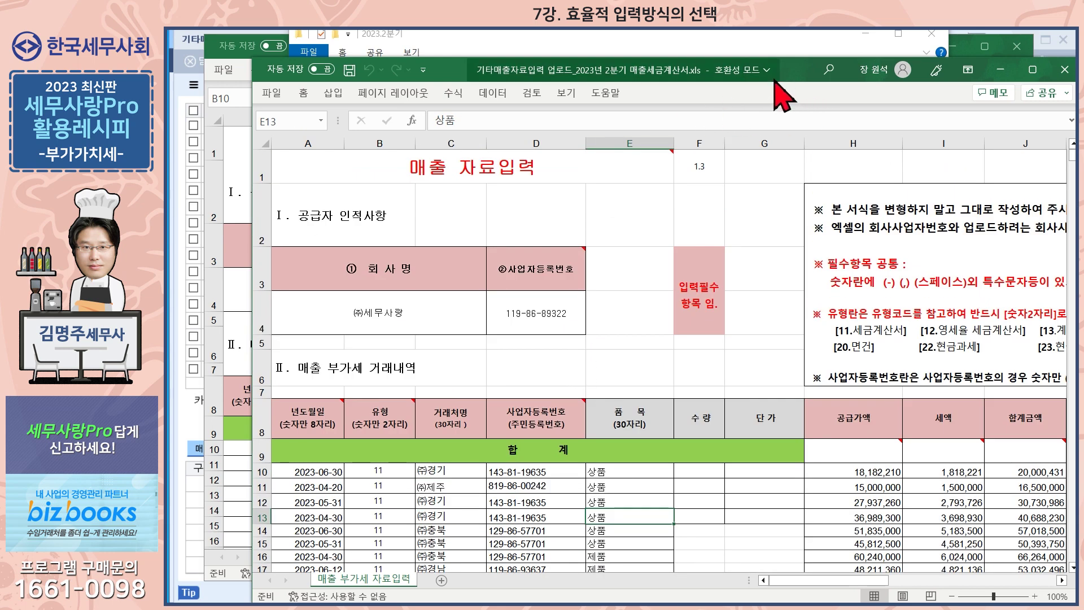
# Step: Close both sales workbooks and minimize the 2023.2분기 folder window to return to 기타매입매출전표전송
pyautogui.click(1064, 67)
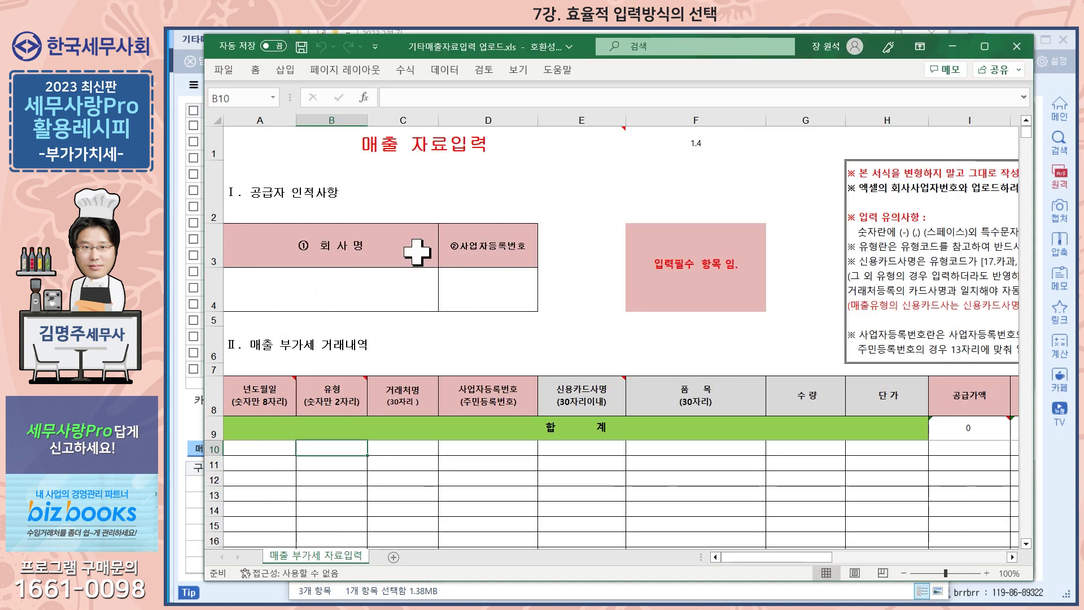
pyautogui.click(1016, 46)
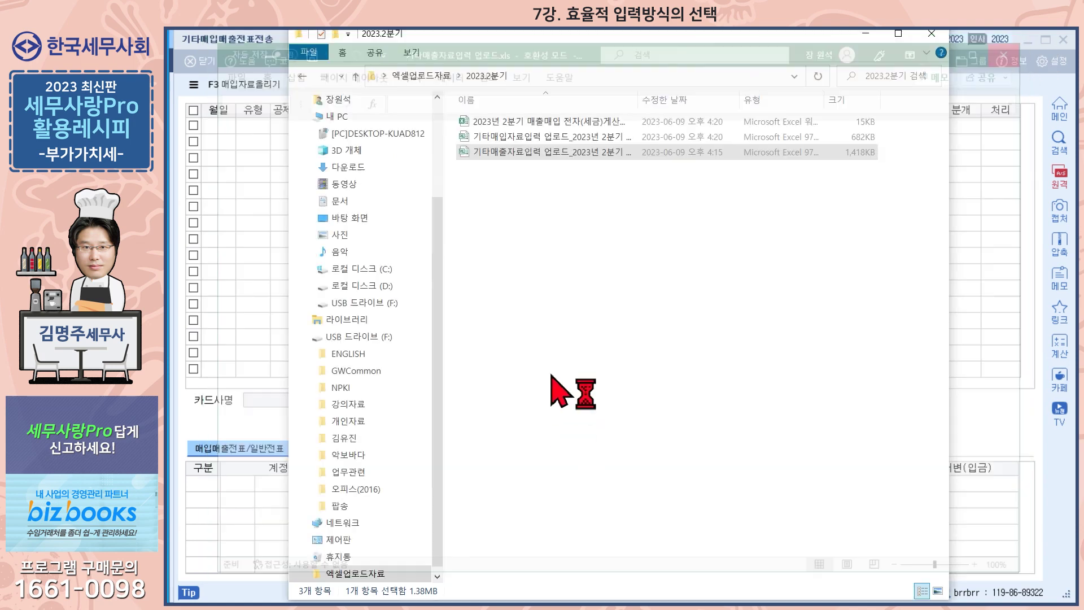
pyautogui.click(865, 34)
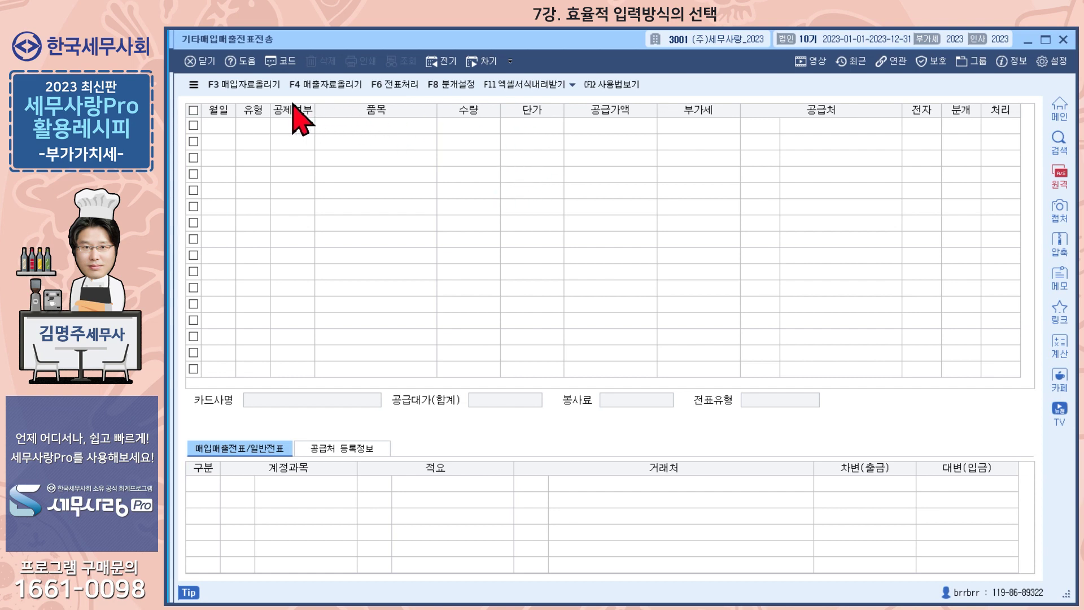
# Step: Upload the 기타매출자료입력 업로드_2023년 2분기 sales file through 매출자료올리기 and accept all its rows
pyautogui.click(324, 85)
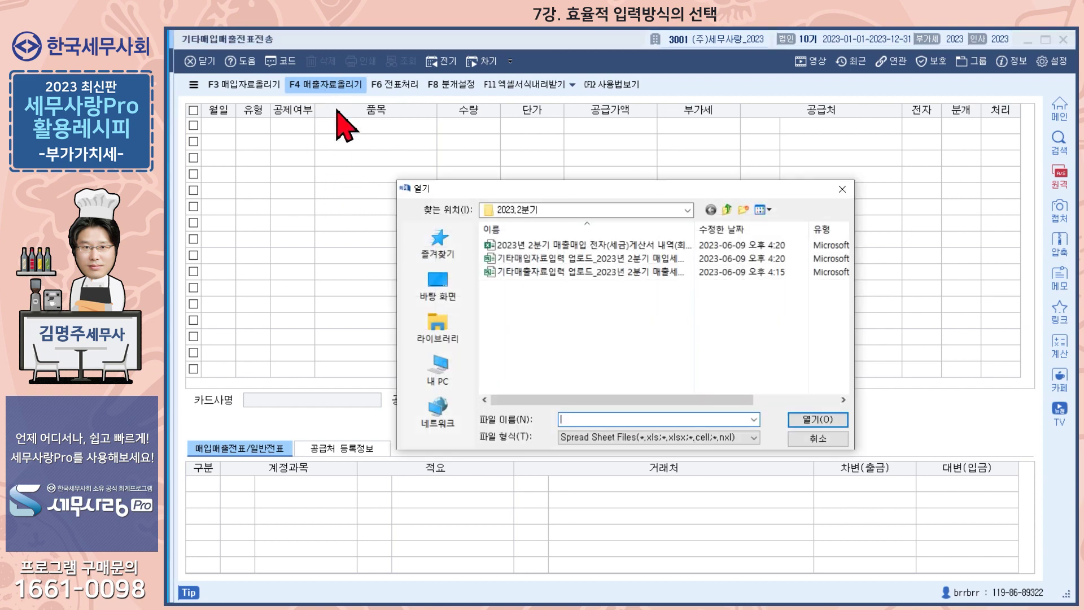
pyautogui.click(528, 271)
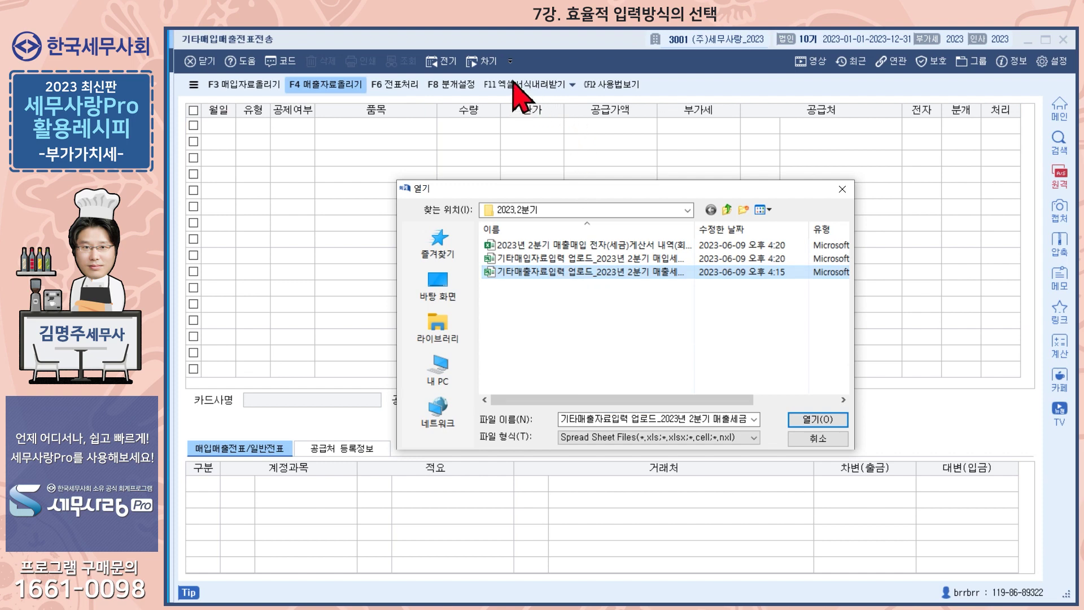
pyautogui.click(562, 274)
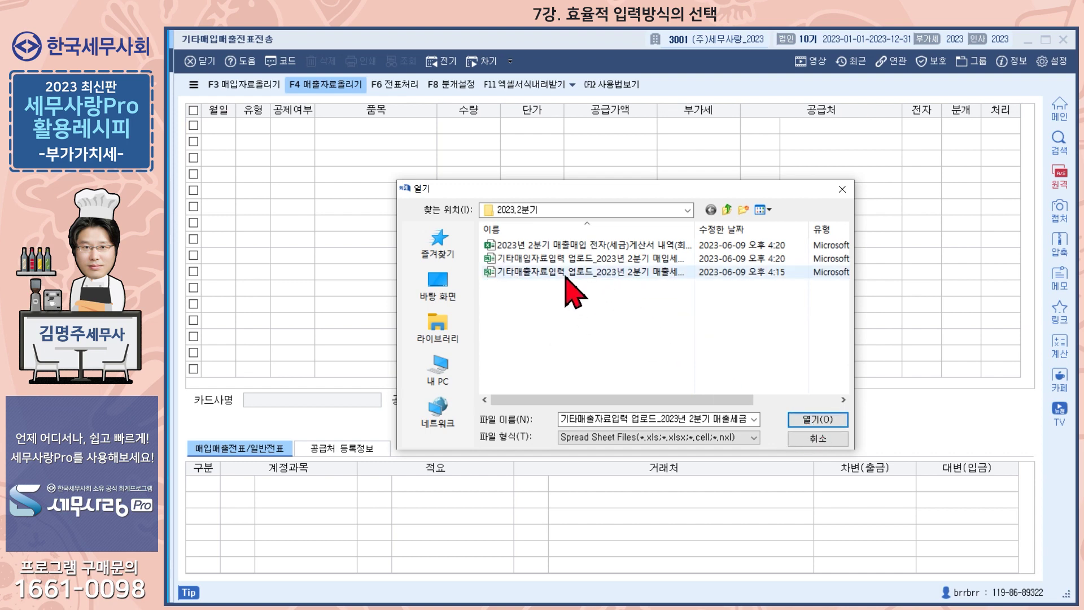
pyautogui.click(817, 419)
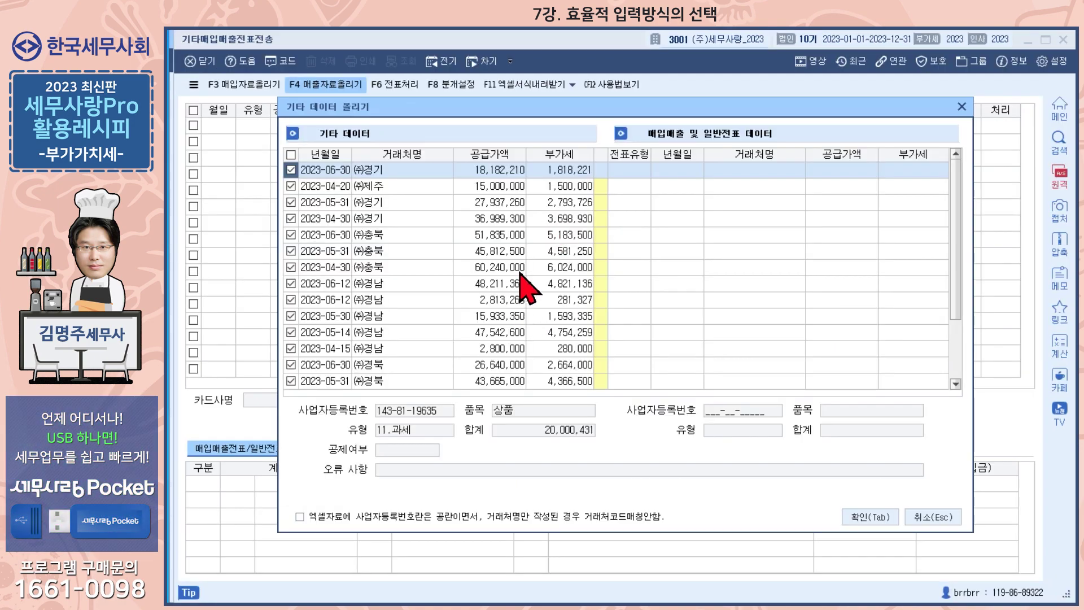
pyautogui.click(869, 518)
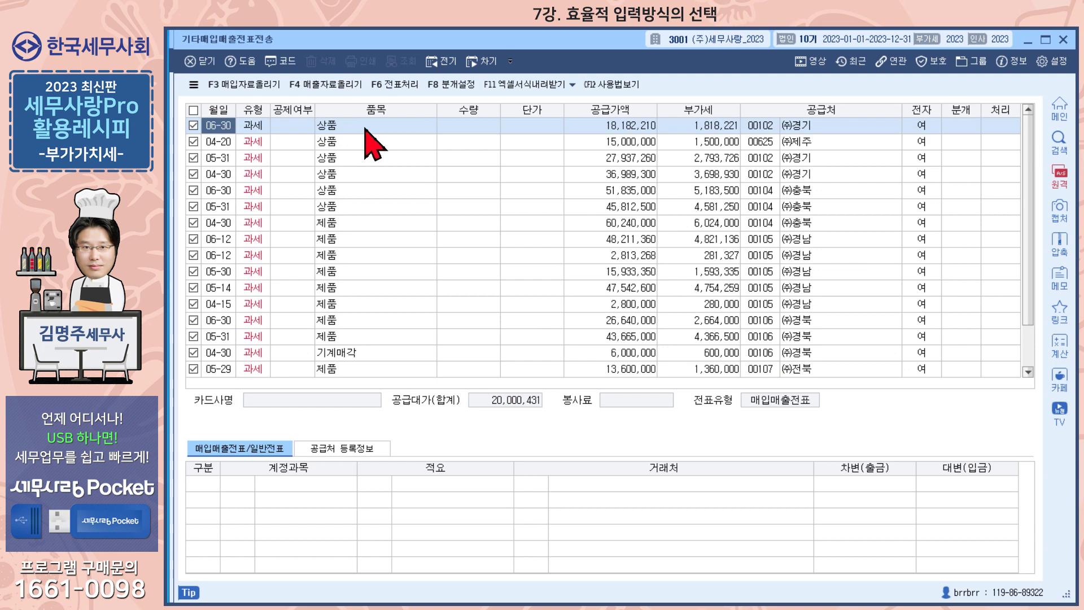
# Step: Process all the uploaded sales rows into vouchers (전표처리) and acknowledge the transfer
pyautogui.click(362, 144)
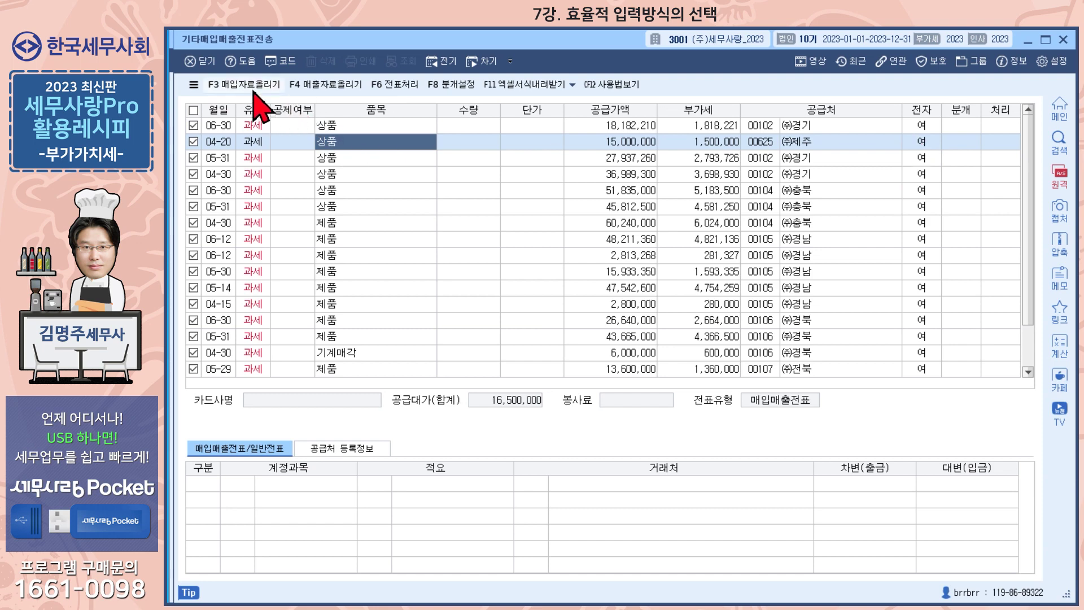
pyautogui.click(397, 86)
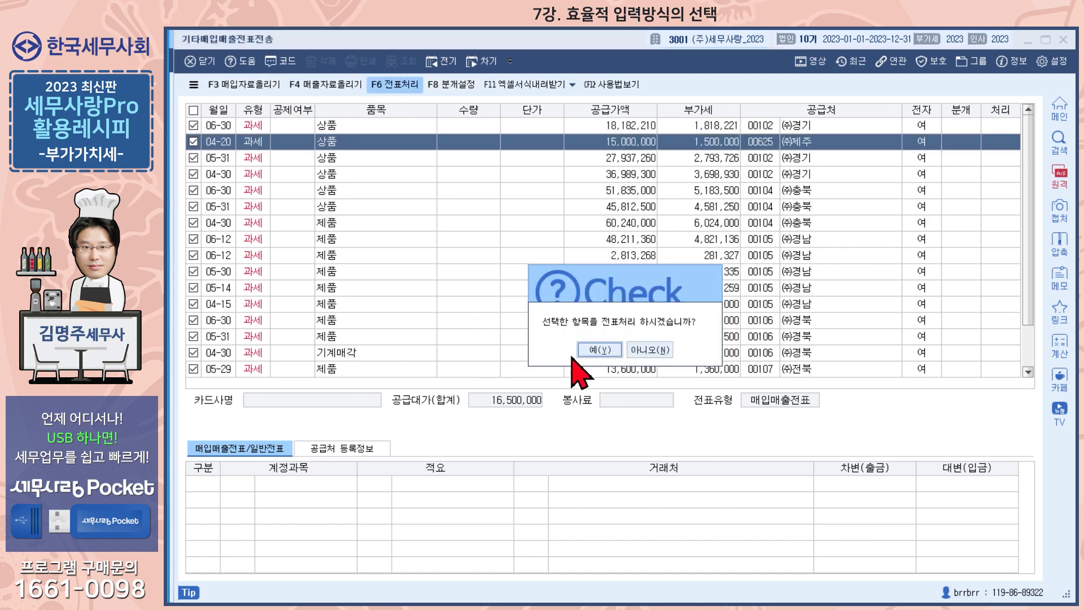
pyautogui.click(596, 350)
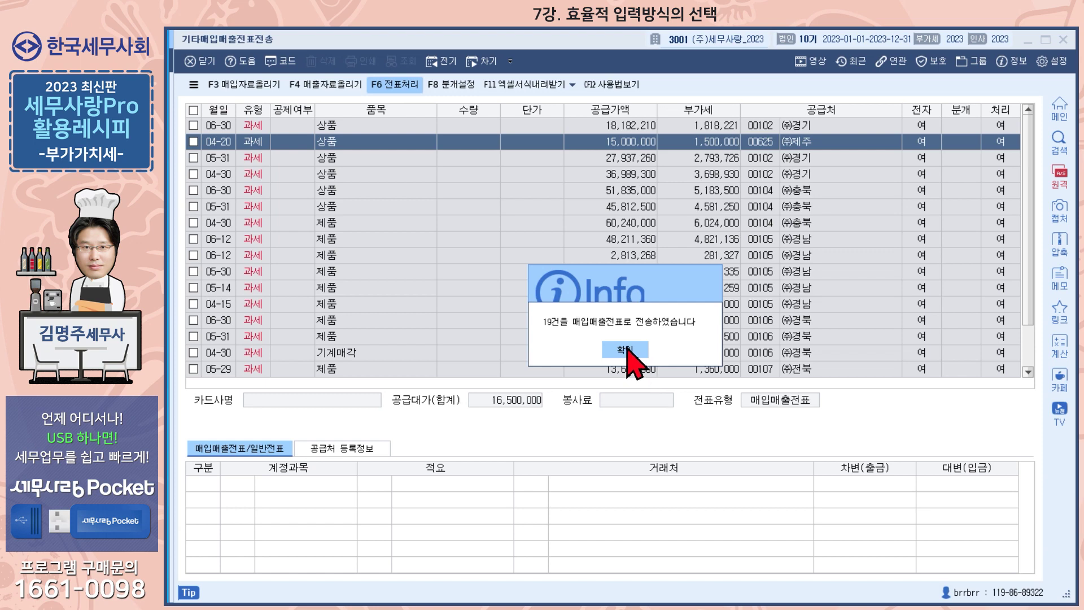
pyautogui.click(625, 349)
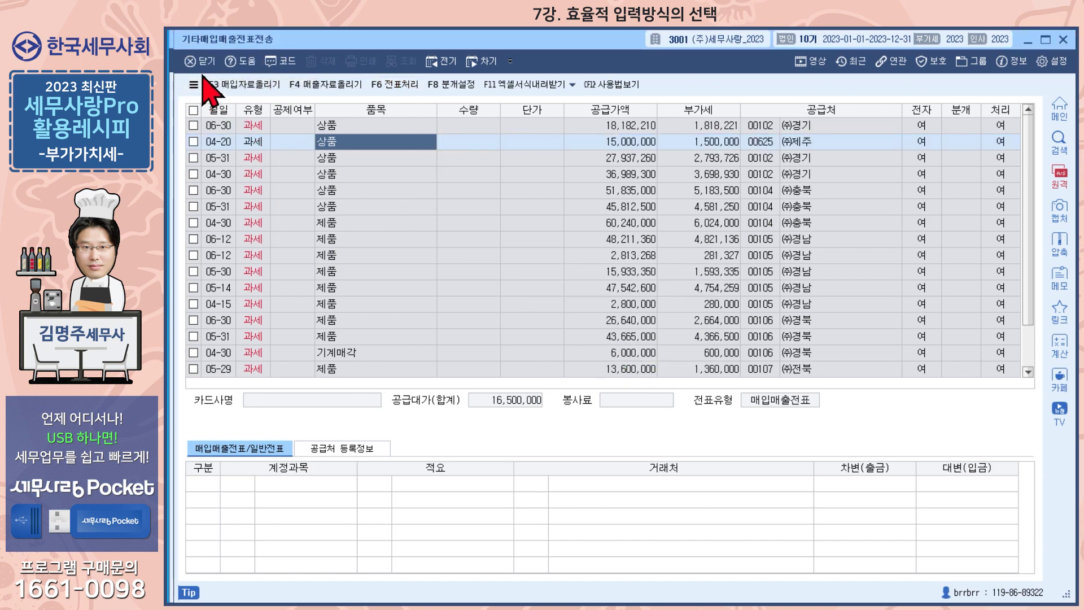
# Step: Query January to June 2023 in 매입매출전표입력 and review the transferred sales vouchers
pyautogui.click(1028, 42)
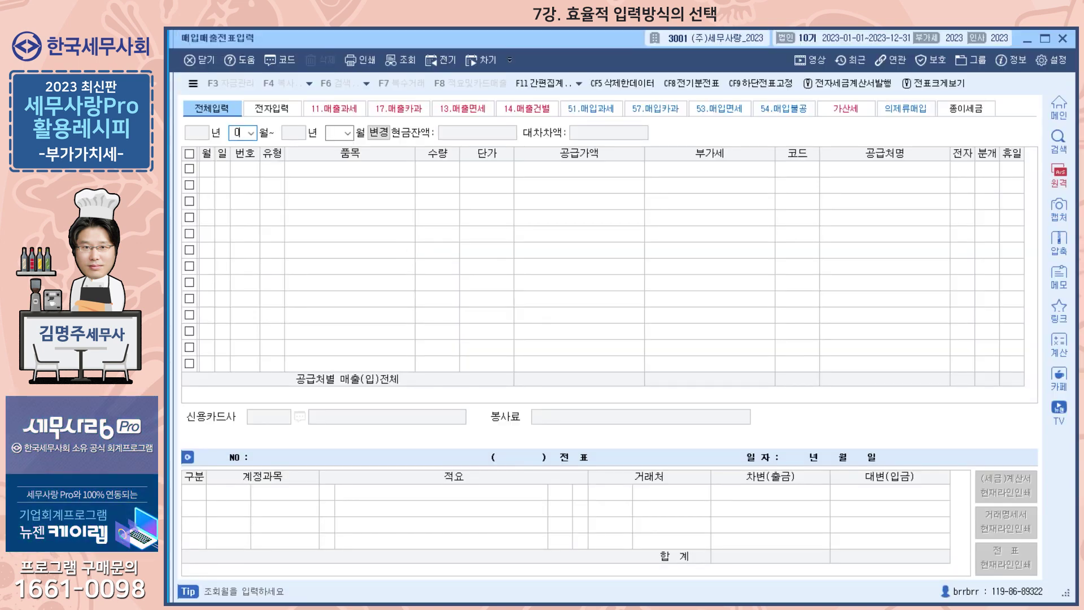
pyautogui.press('Return')
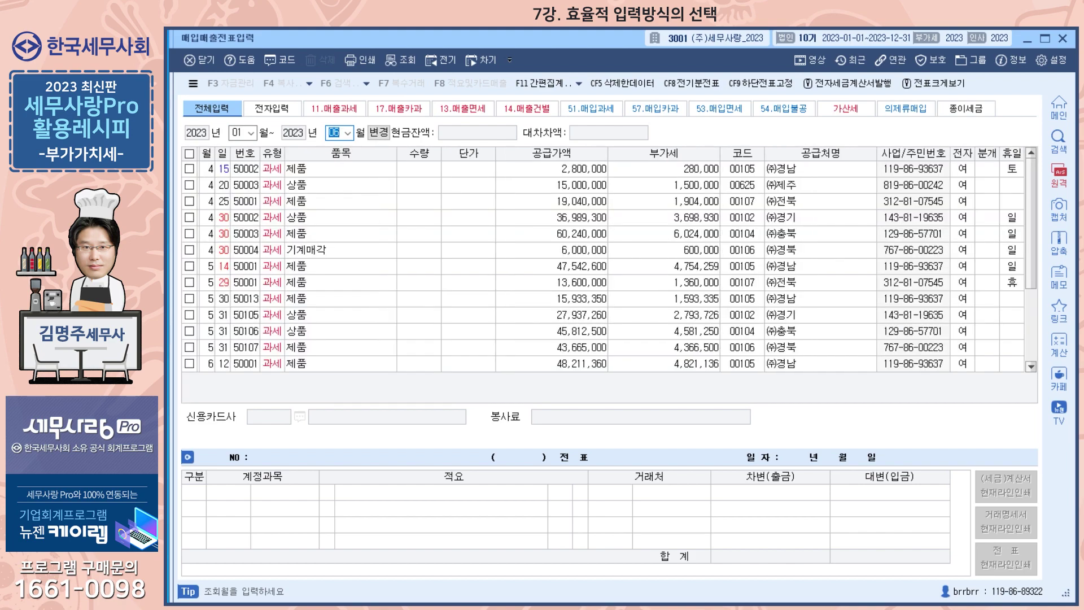
pyautogui.click(366, 250)
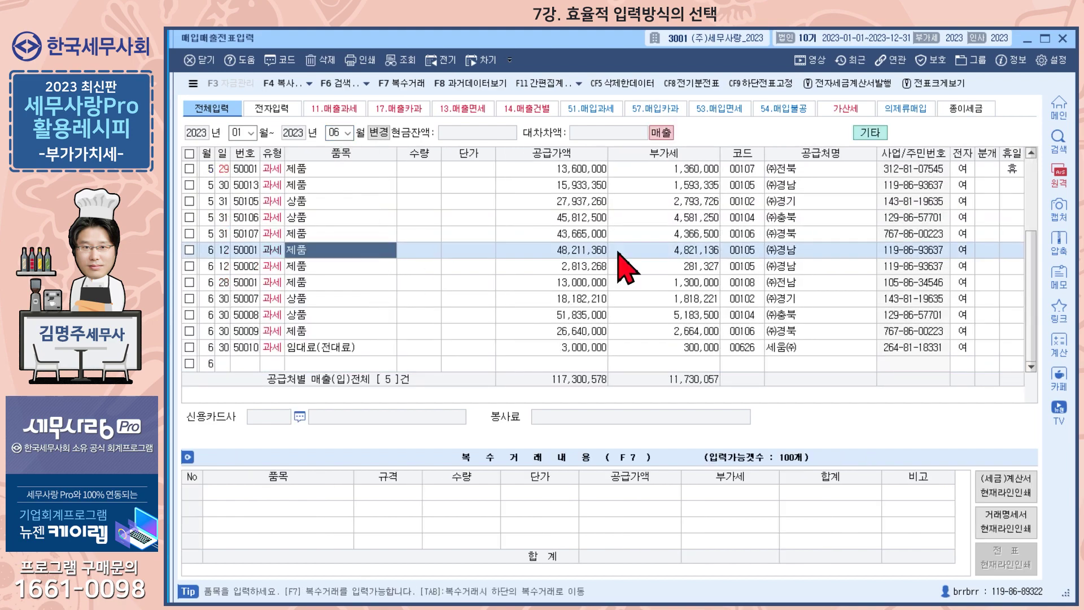
pyautogui.click(627, 234)
pyautogui.click(590, 217)
pyautogui.scroll(7, 587, 231)
pyautogui.click(575, 285)
pyautogui.click(570, 347)
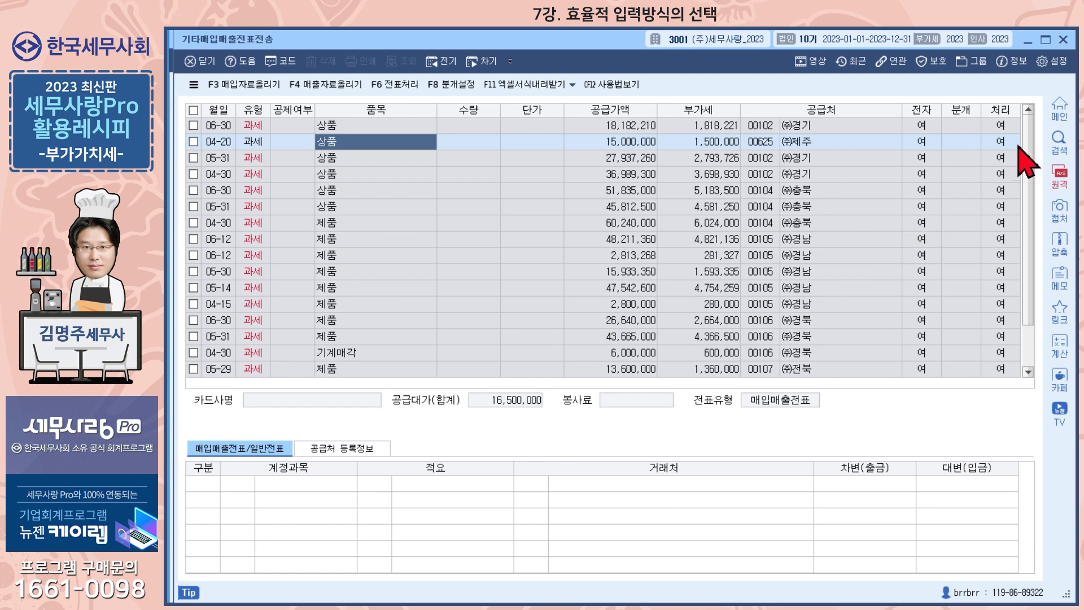
# Step: Review the default sales and purchase accounts in 분개설정, accepting the existing settings
pyautogui.click(962, 128)
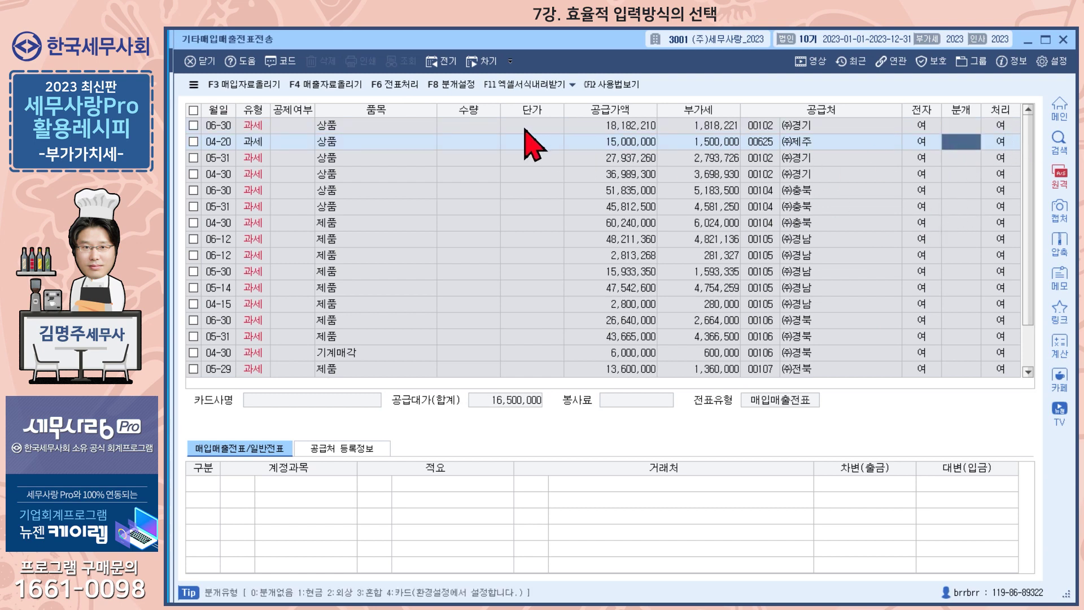
pyautogui.click(450, 84)
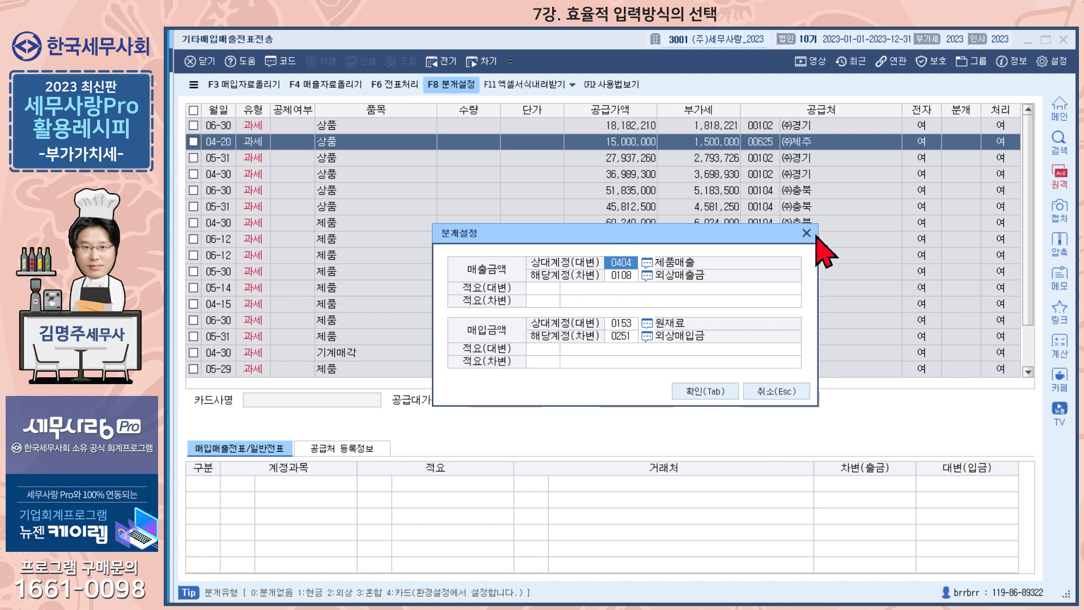
pyautogui.press('Tab')
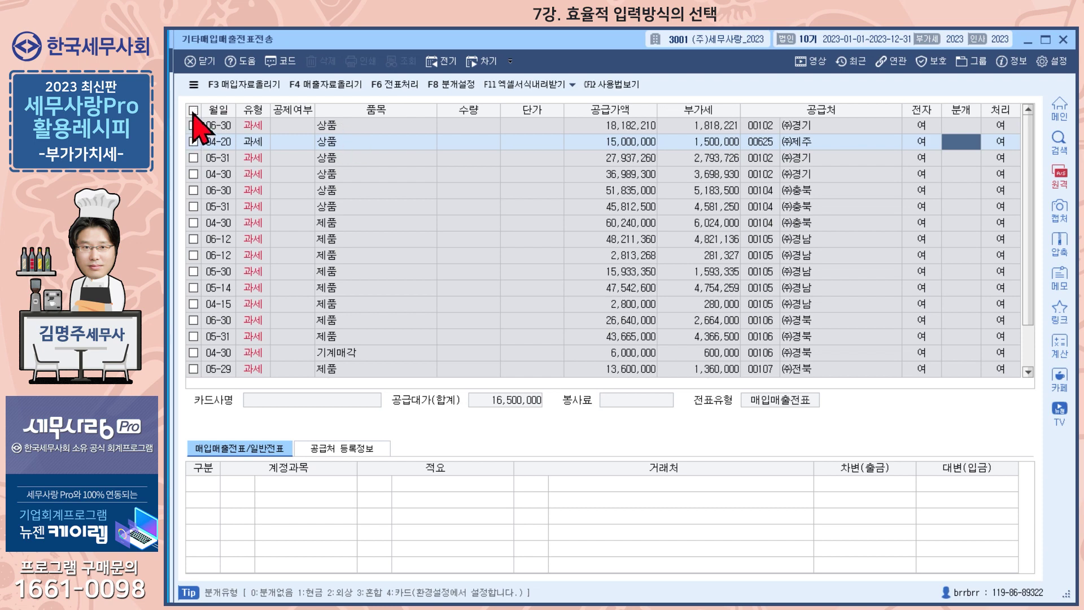
pyautogui.click(434, 185)
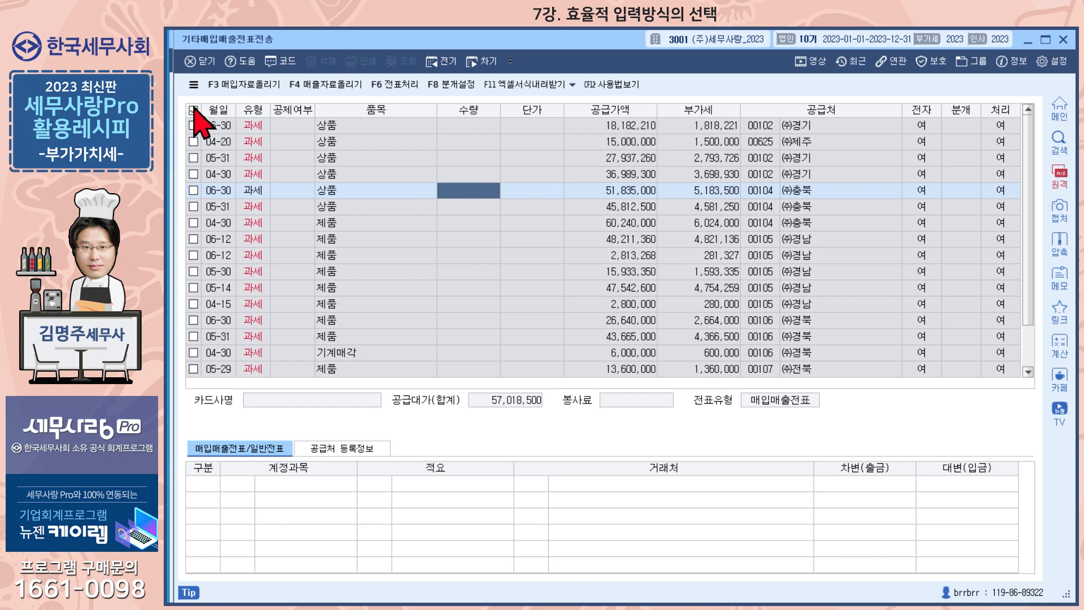
pyautogui.click(450, 85)
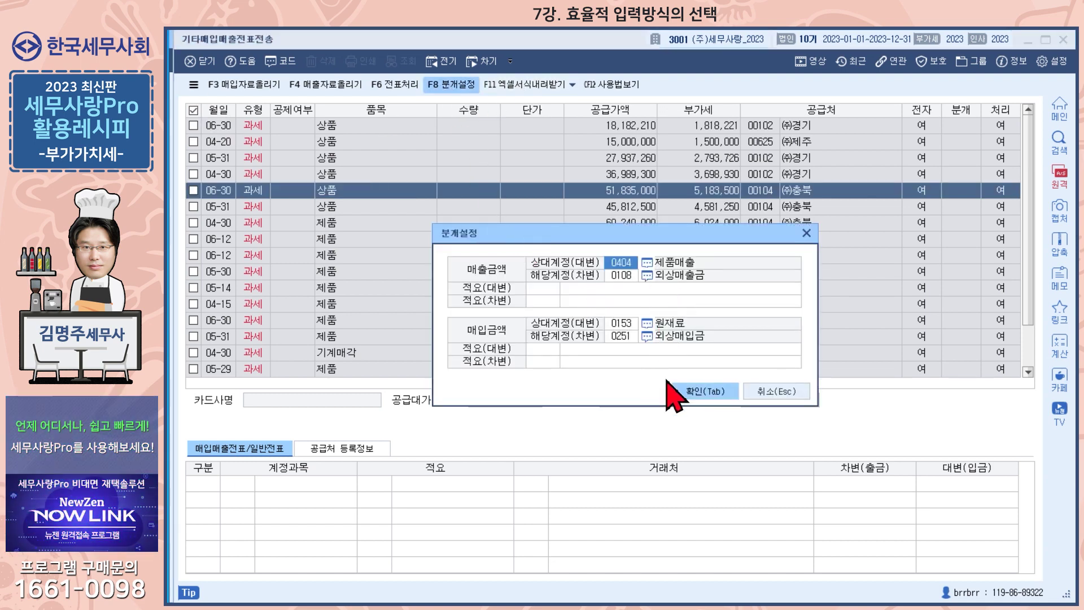
pyautogui.click(703, 393)
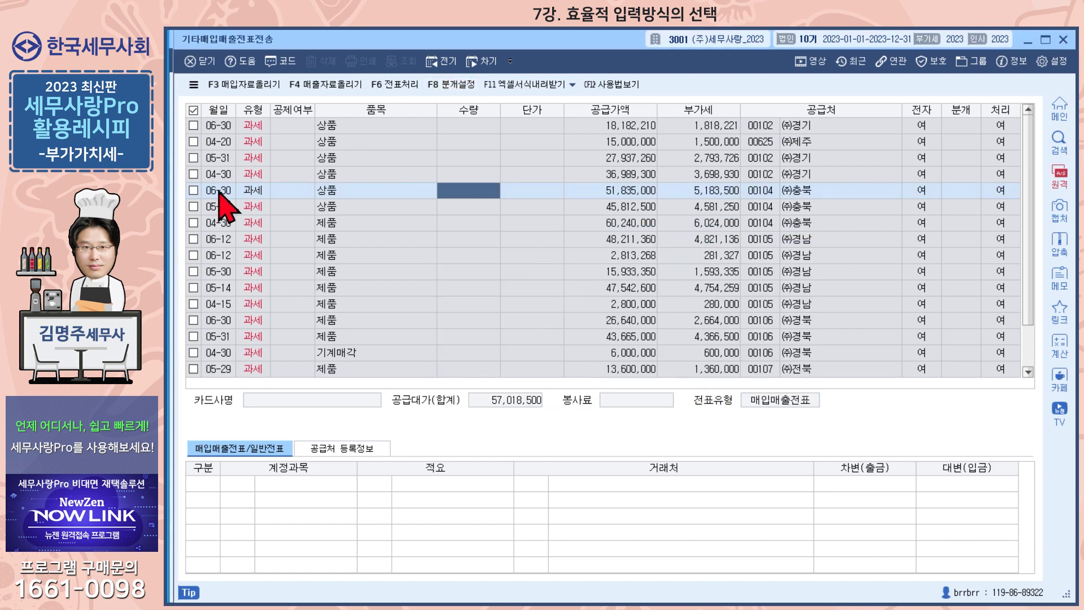
# Step: Select the 06-30 ㈜충북 row of 51,835,000 and process it into a voucher again (전표처리)
pyautogui.click(193, 190)
pyautogui.click(399, 86)
pyautogui.click(598, 377)
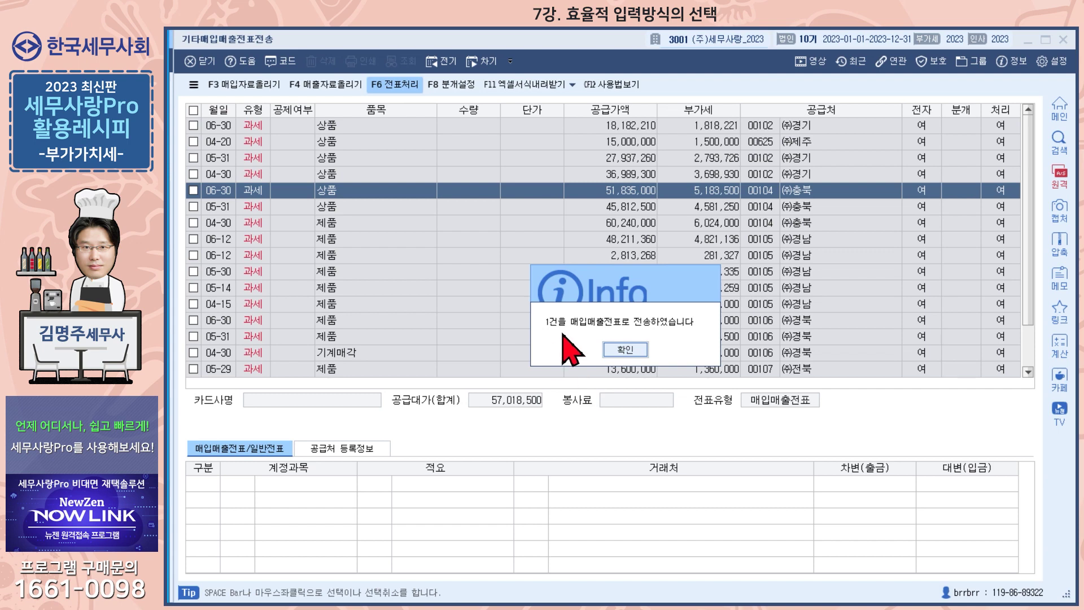
# Step: Delete all the listed January to June 2023 sales vouchers in 매입매출전표입력 and leave the screen
pyautogui.click(625, 348)
pyautogui.click(442, 61)
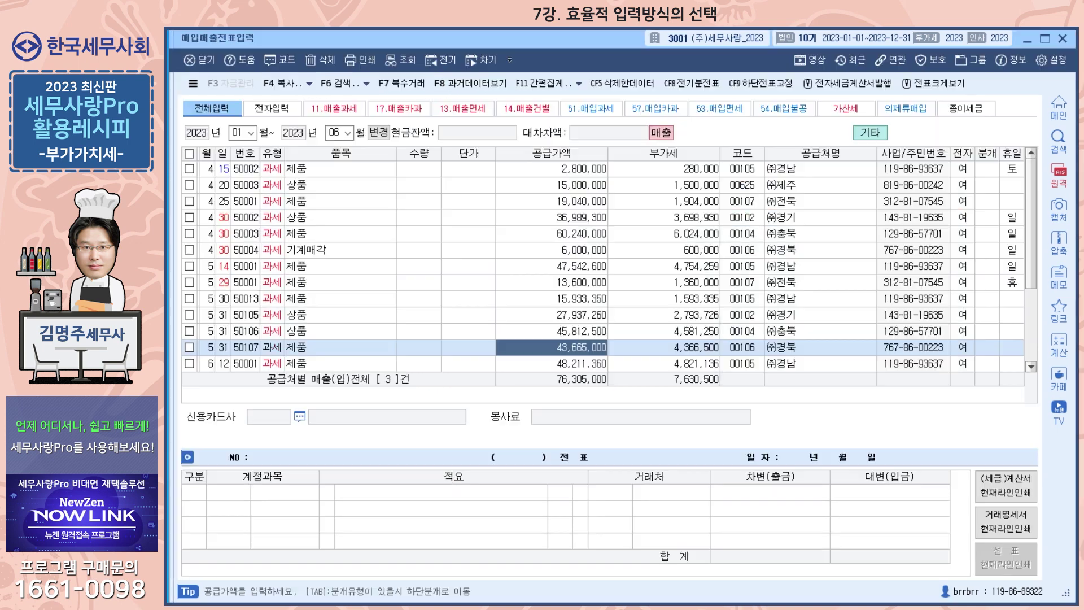
pyautogui.click(189, 153)
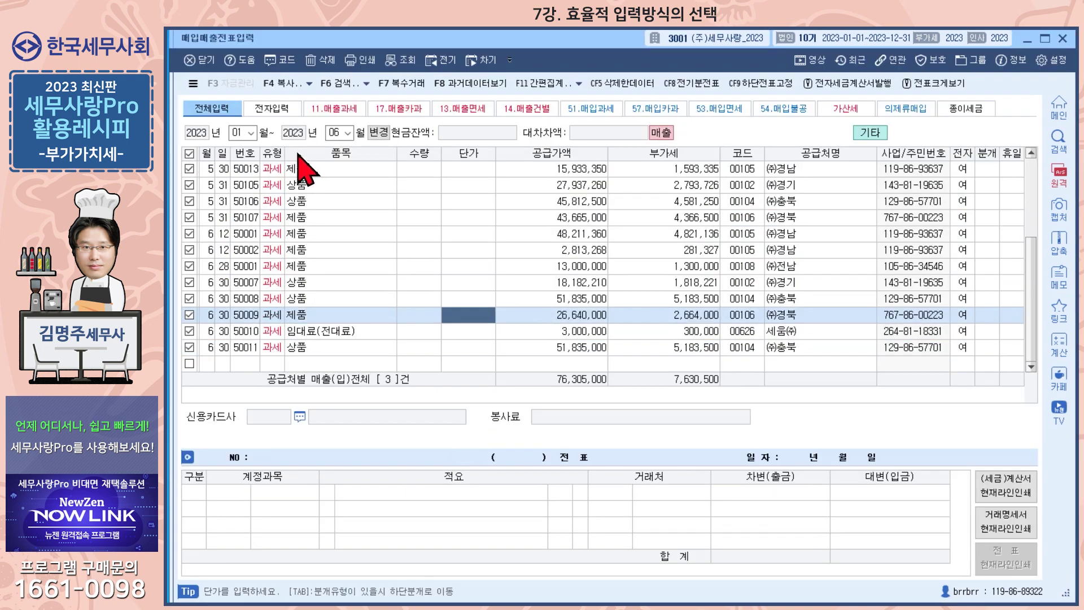
pyautogui.click(320, 60)
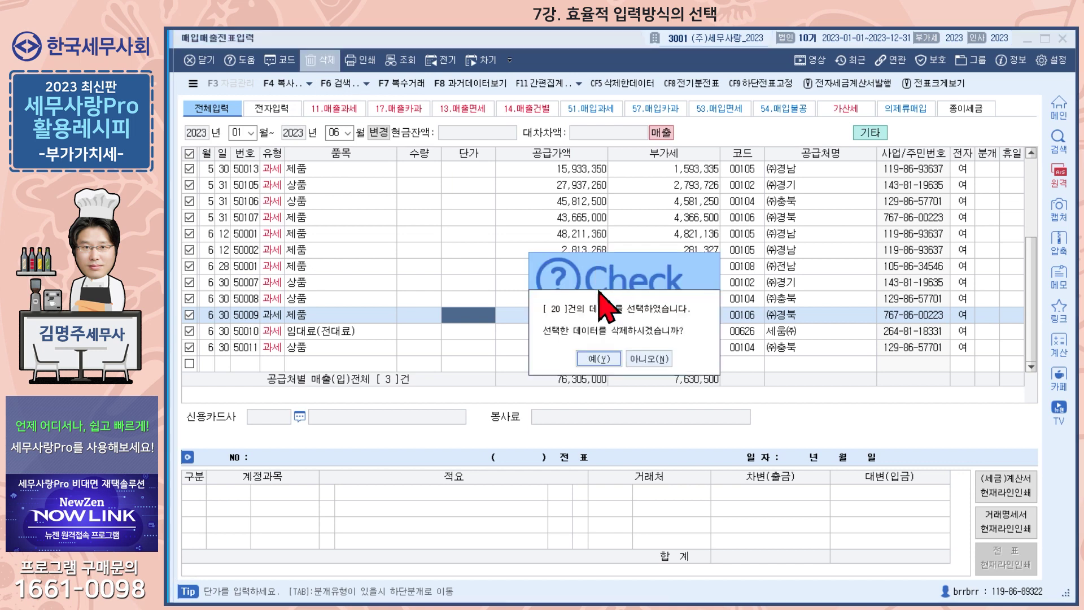
pyautogui.click(597, 360)
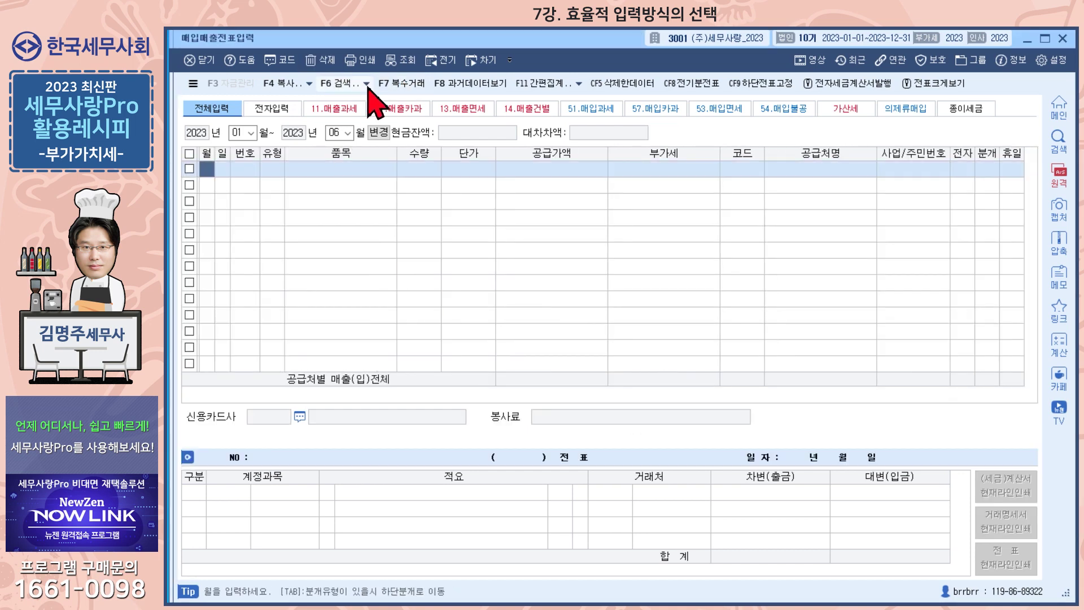
pyautogui.click(202, 60)
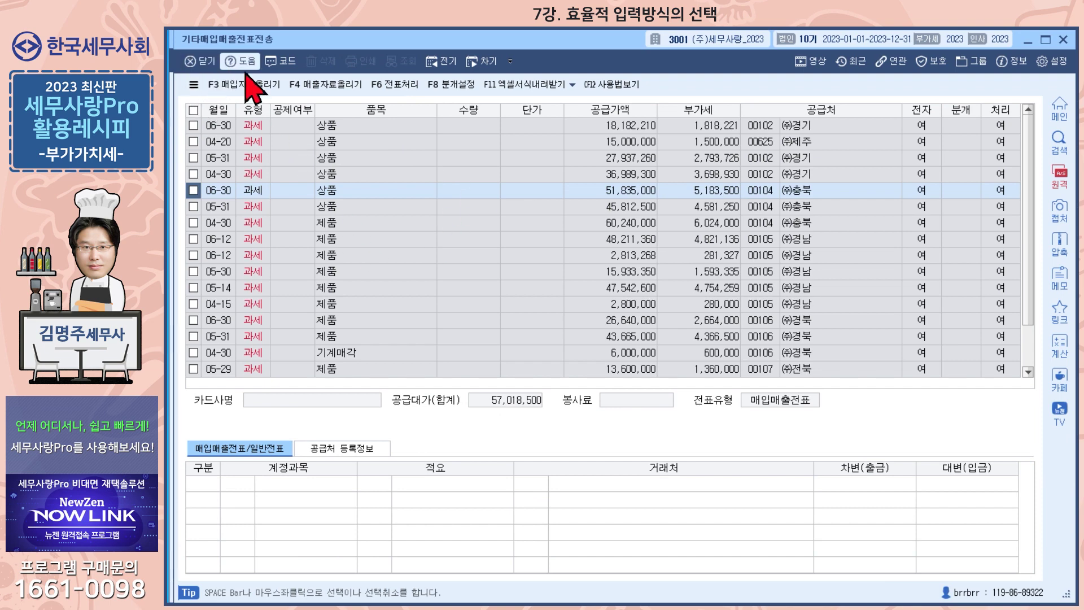
# Step: Reopen 기타매입매출전표전송 and upload all rows of the second-quarter 2023 sales file (기타매출자료입력 업로드)
pyautogui.click(201, 60)
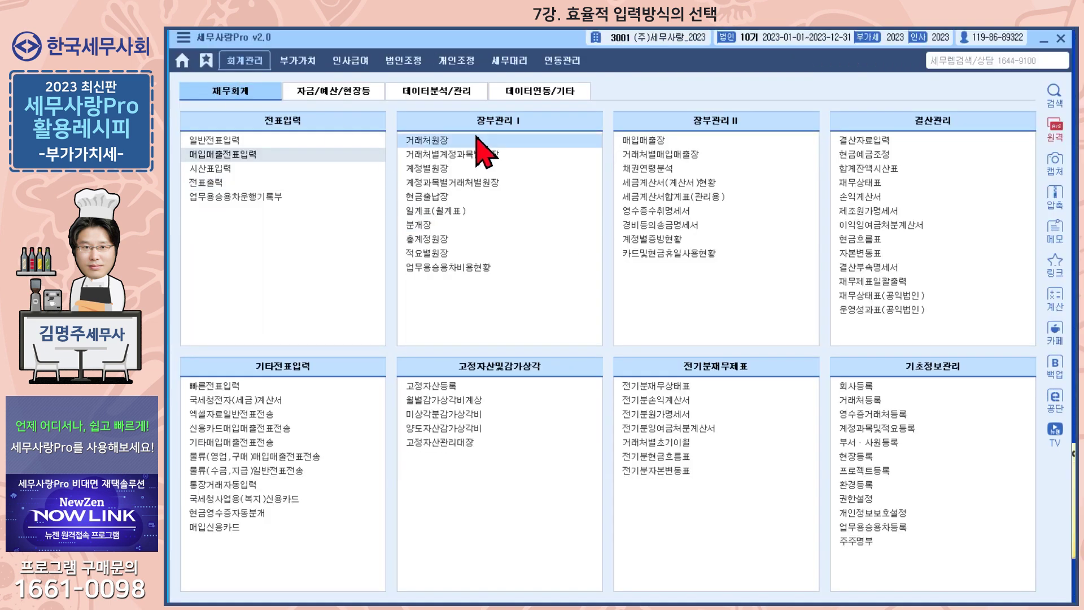
pyautogui.click(235, 446)
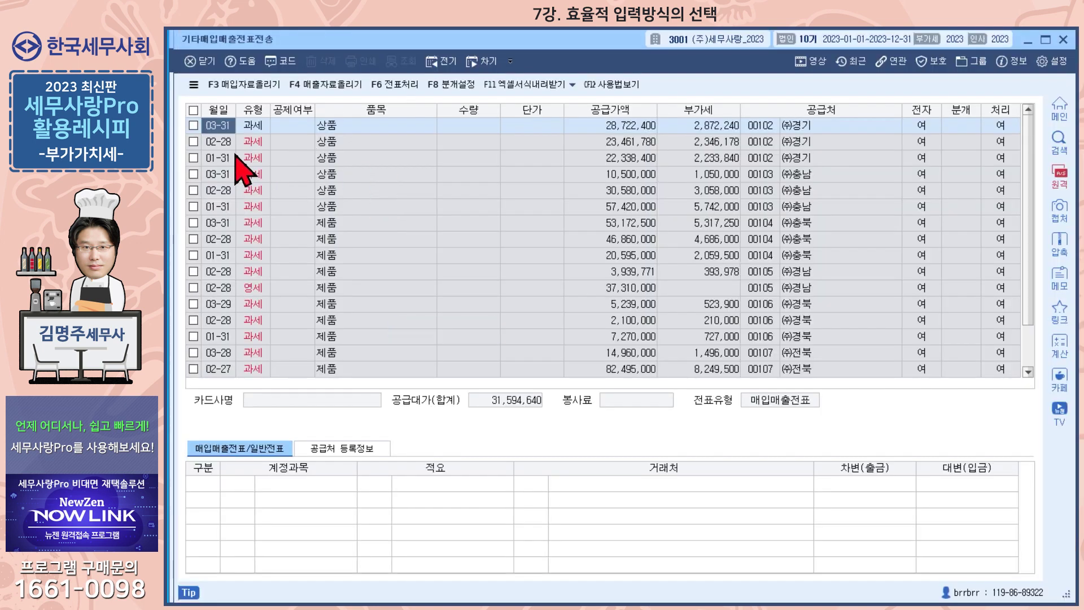
pyautogui.click(326, 84)
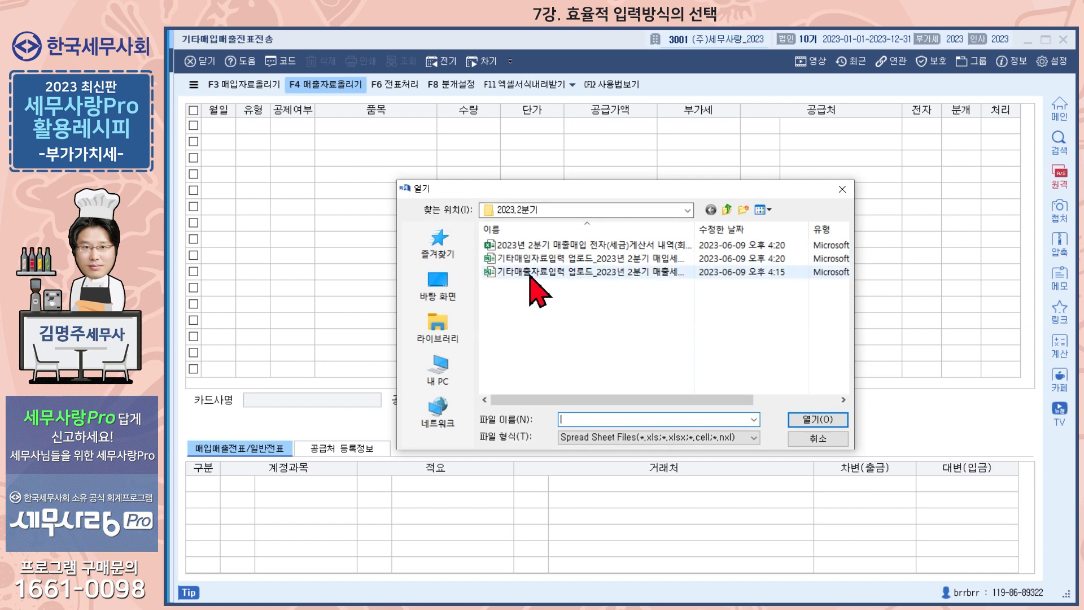
pyautogui.click(534, 273)
pyautogui.click(817, 419)
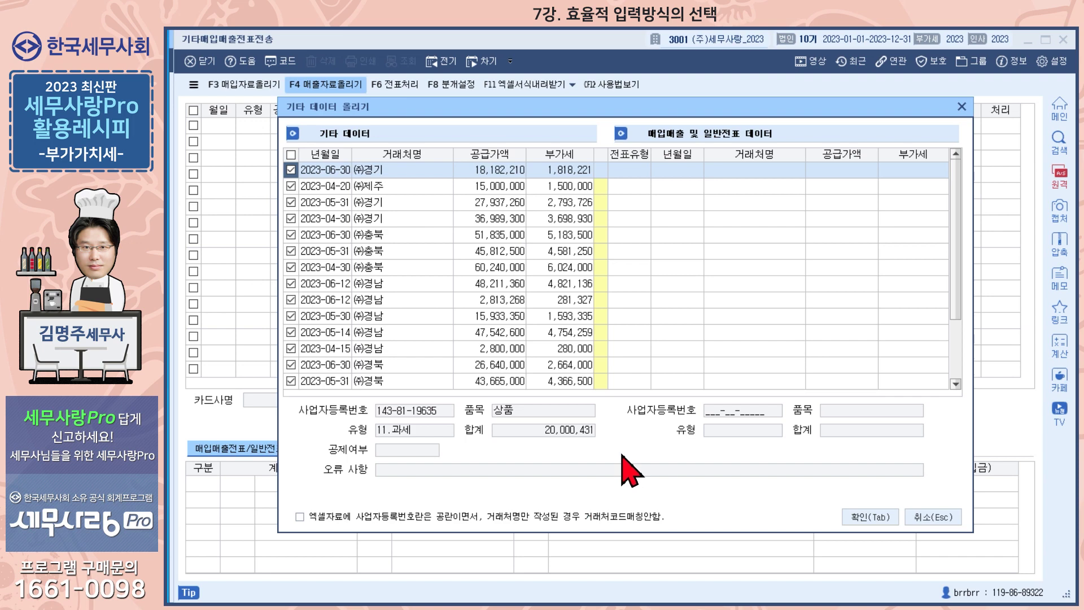
pyautogui.click(879, 517)
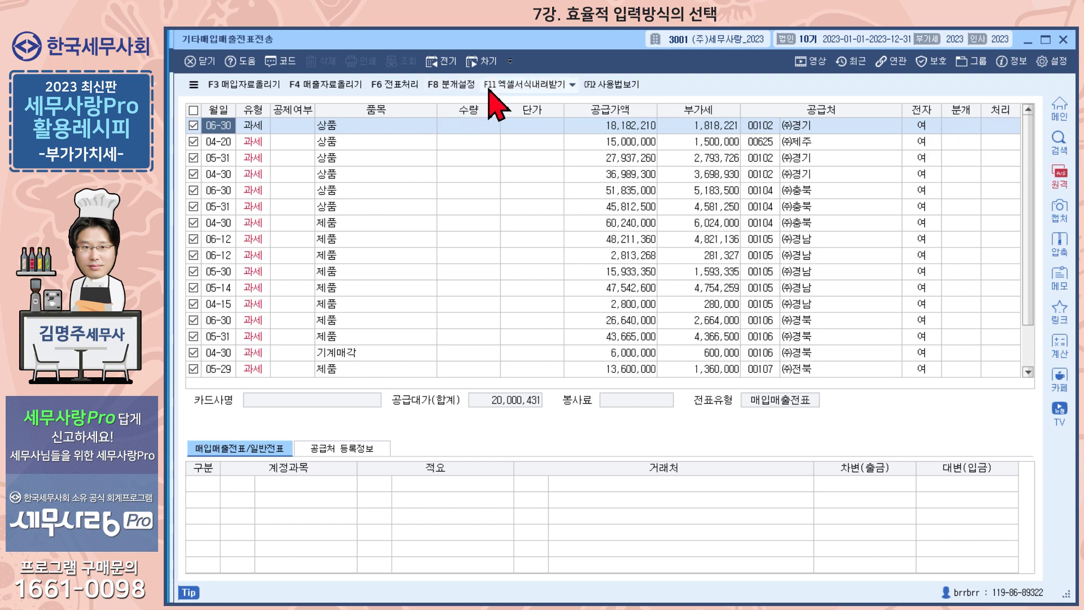
# Step: Apply 분개설정 to the uploaded rows with sales accounts 0404 제품매출 and 0108 외상매출금, after viewing the account code list
pyautogui.click(451, 84)
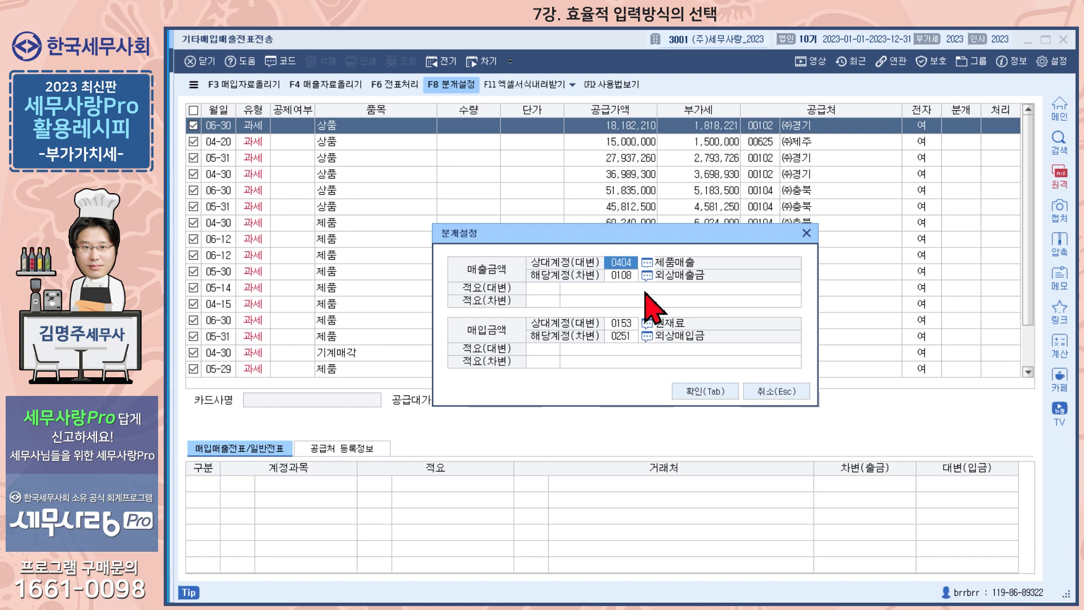
pyautogui.click(646, 263)
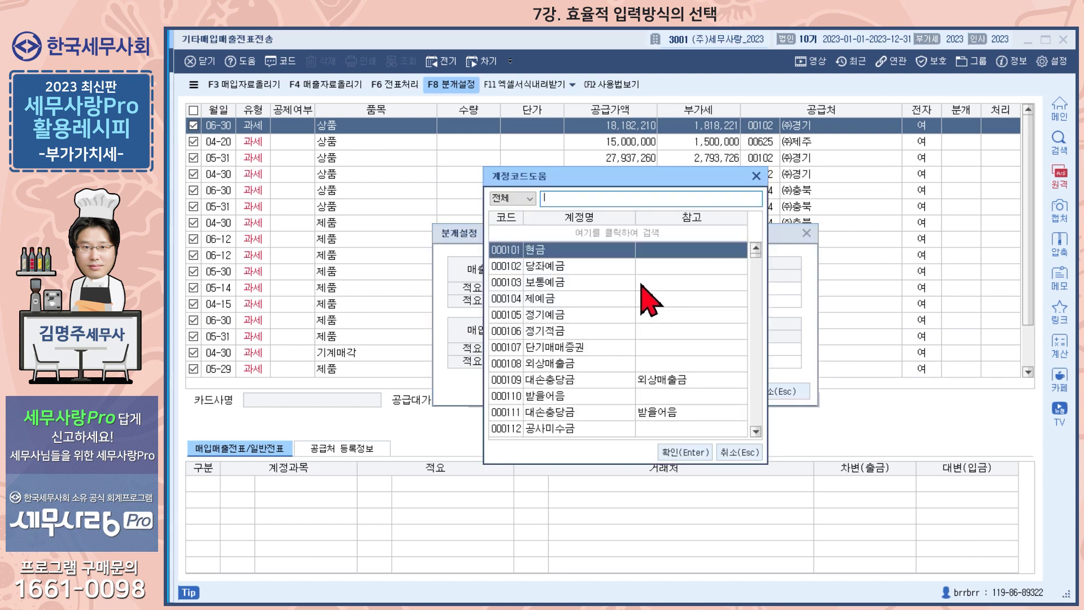
pyautogui.click(752, 176)
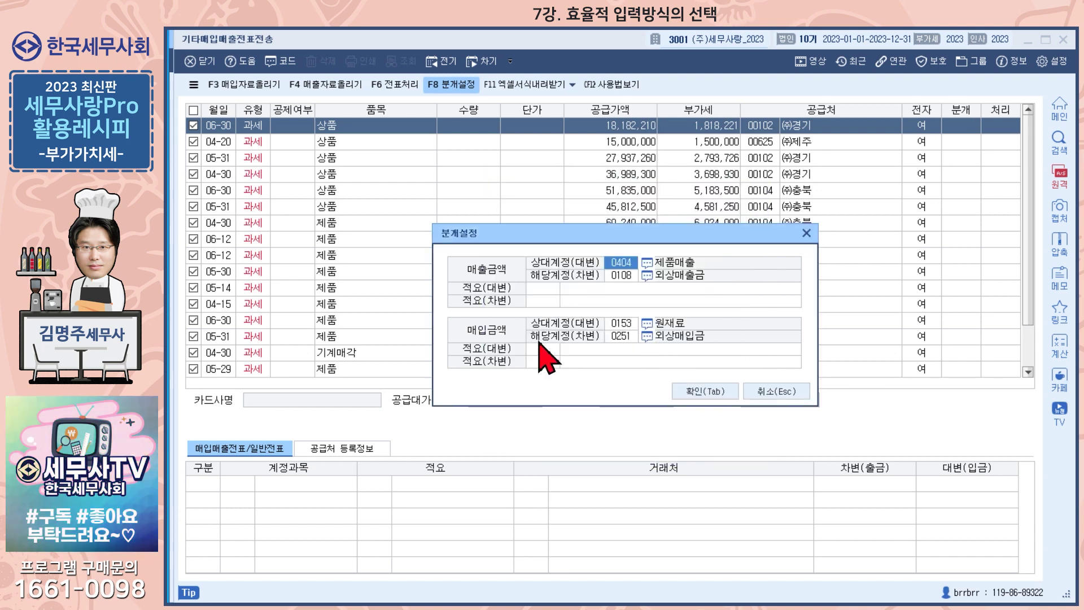
pyautogui.click(706, 391)
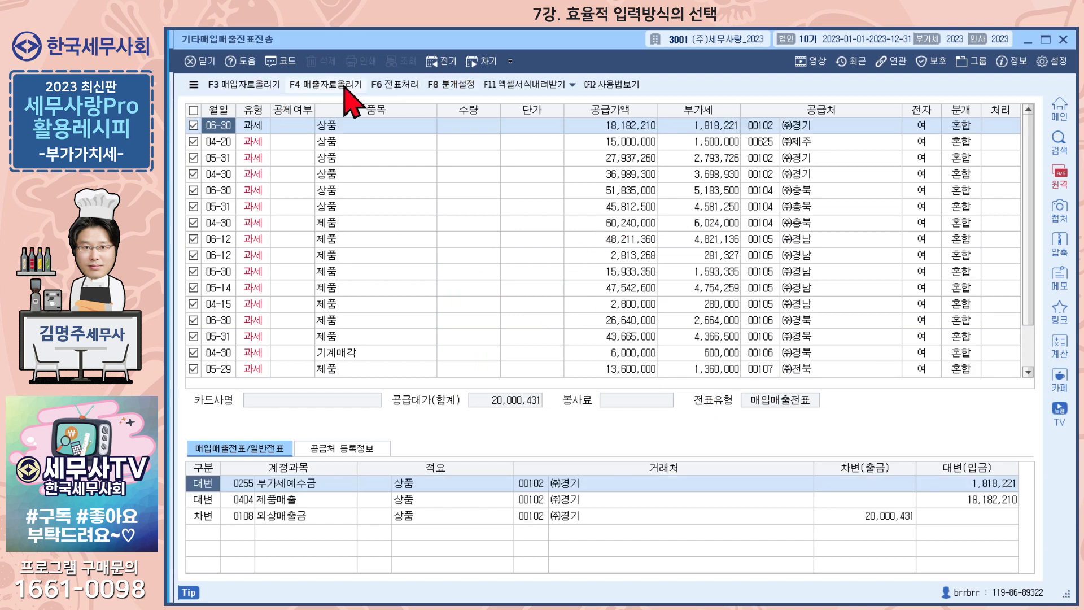
# Step: Process all the uploaded sales rows with their journal entries into vouchers (전표처리) and leave the transfer screen
pyautogui.click(394, 85)
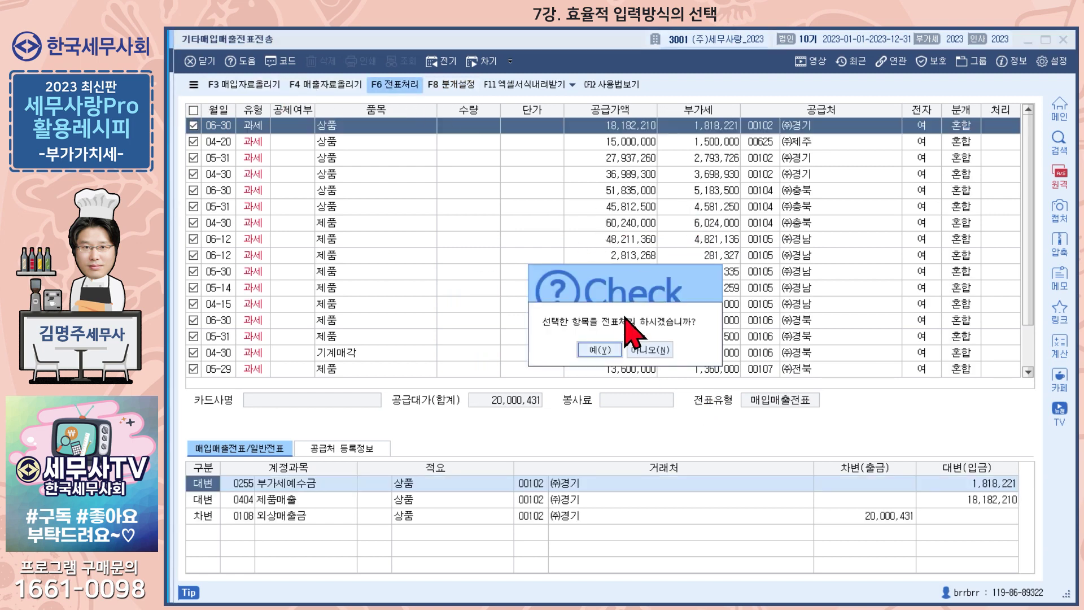
pyautogui.click(600, 349)
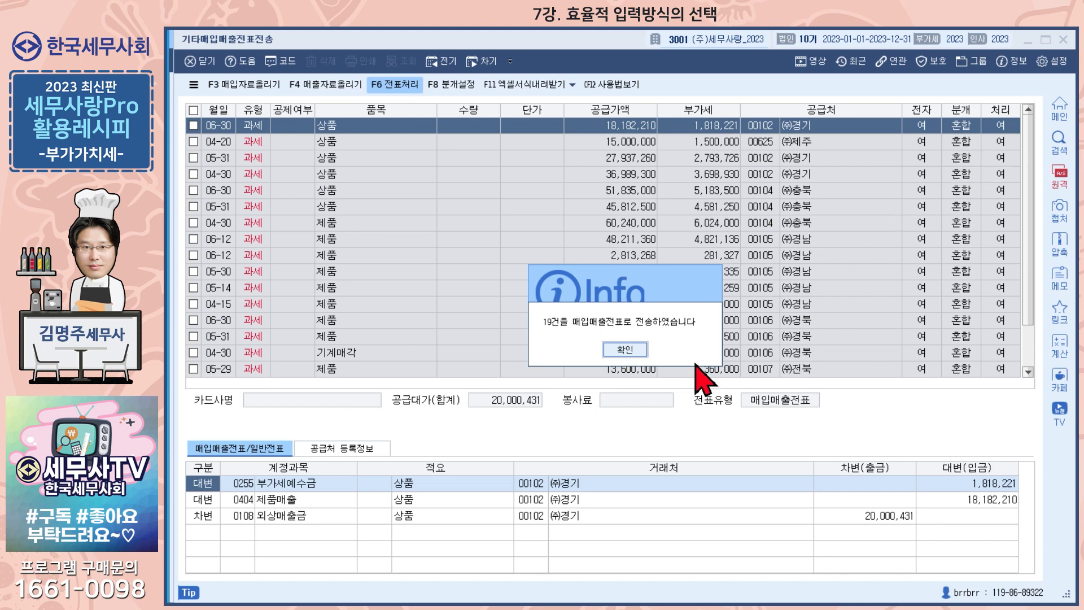
pyautogui.click(625, 350)
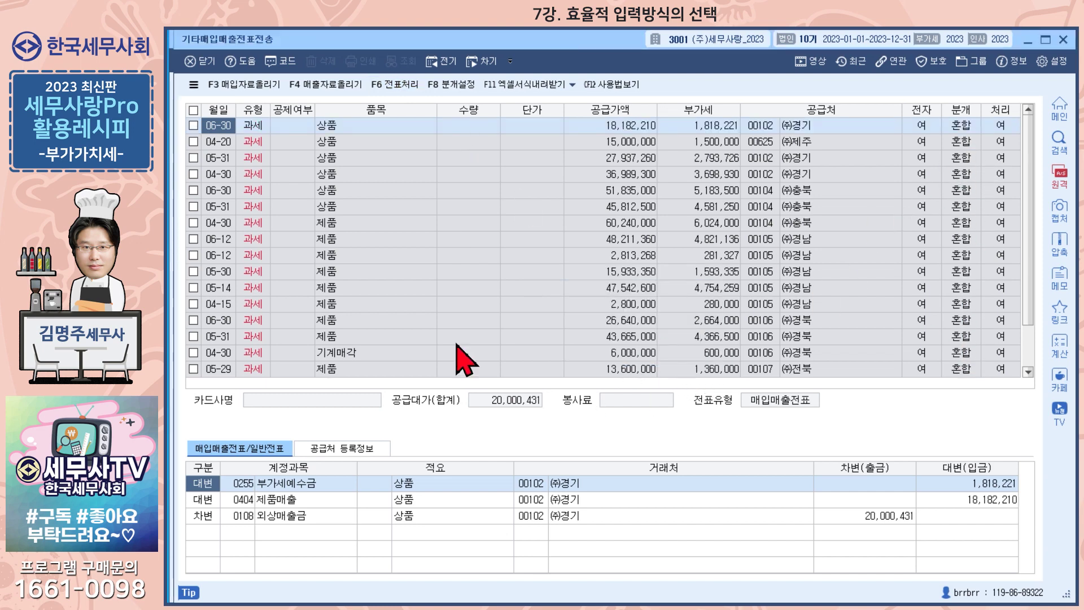
pyautogui.press('Escape')
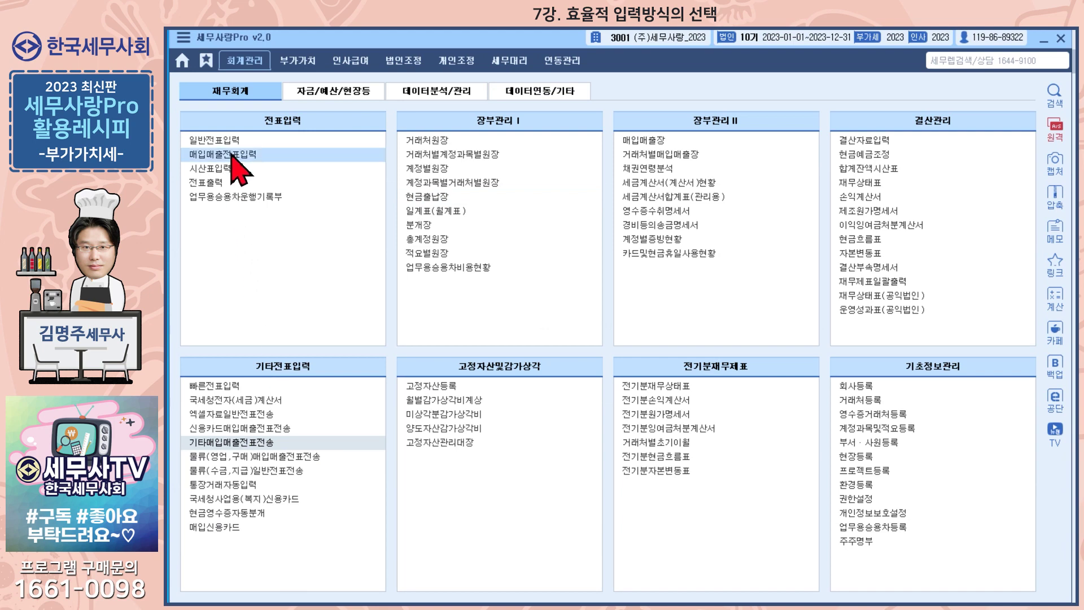
# Step: Query January to June 2023 in 매입매출전표입력 and review the journal entries of several transferred vouchers
pyautogui.press('Return')
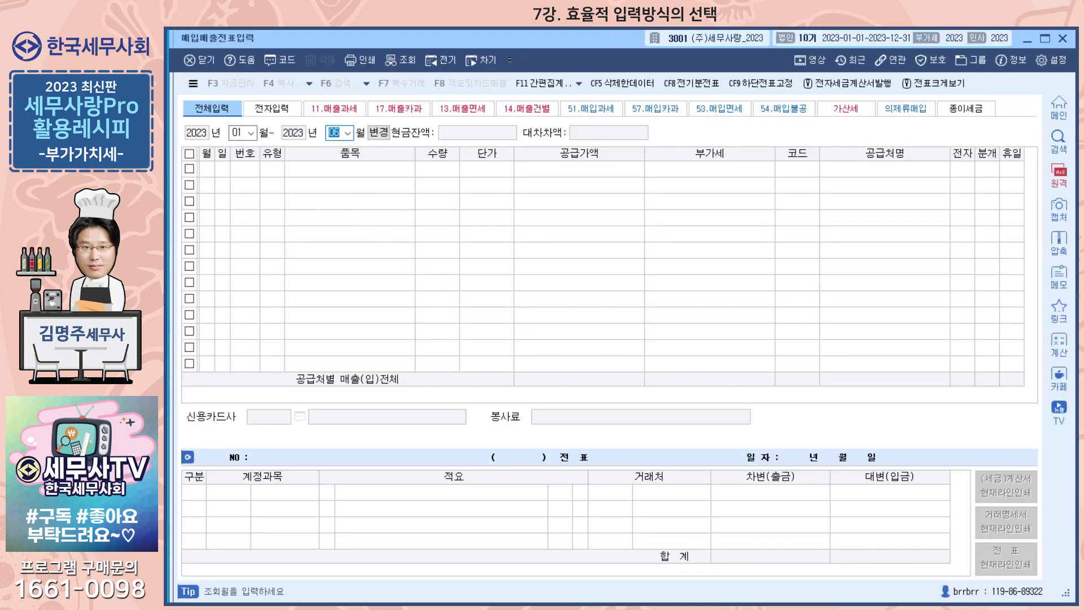
pyautogui.press('Return')
pyautogui.click(386, 218)
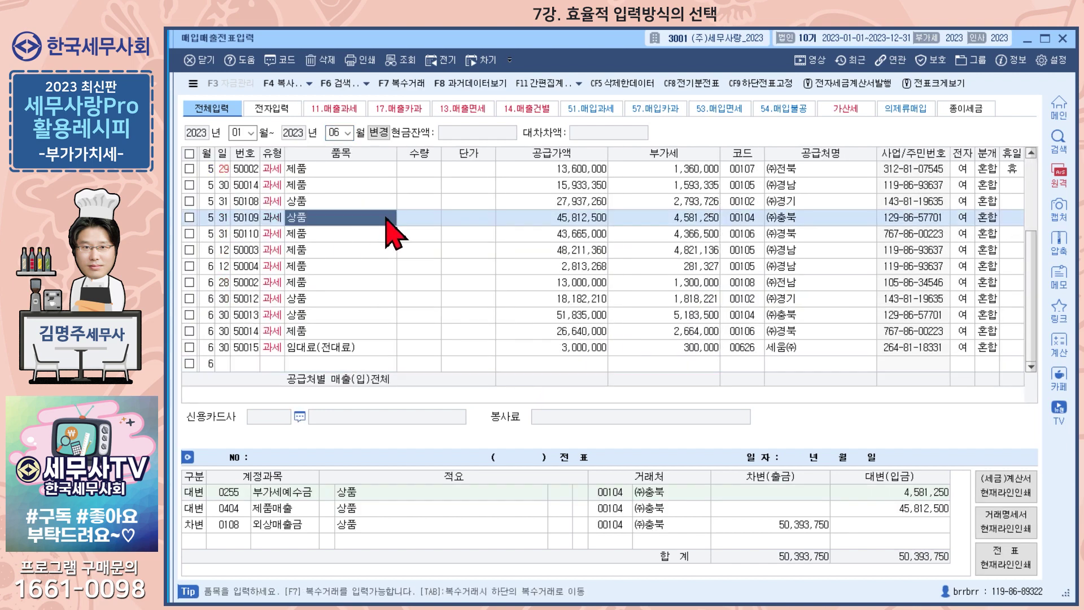
pyautogui.click(973, 195)
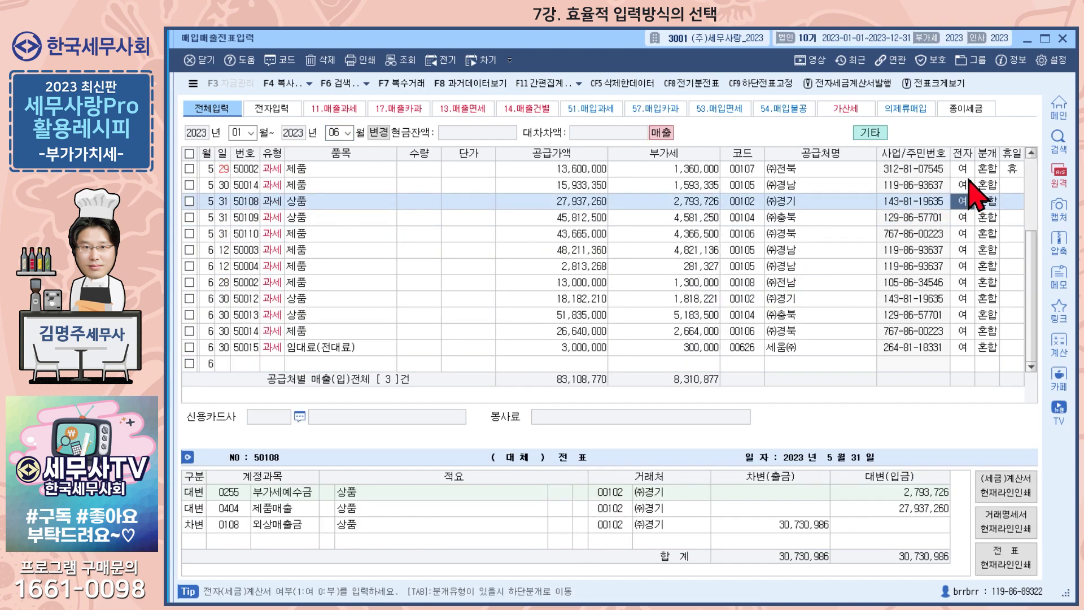
pyautogui.click(991, 182)
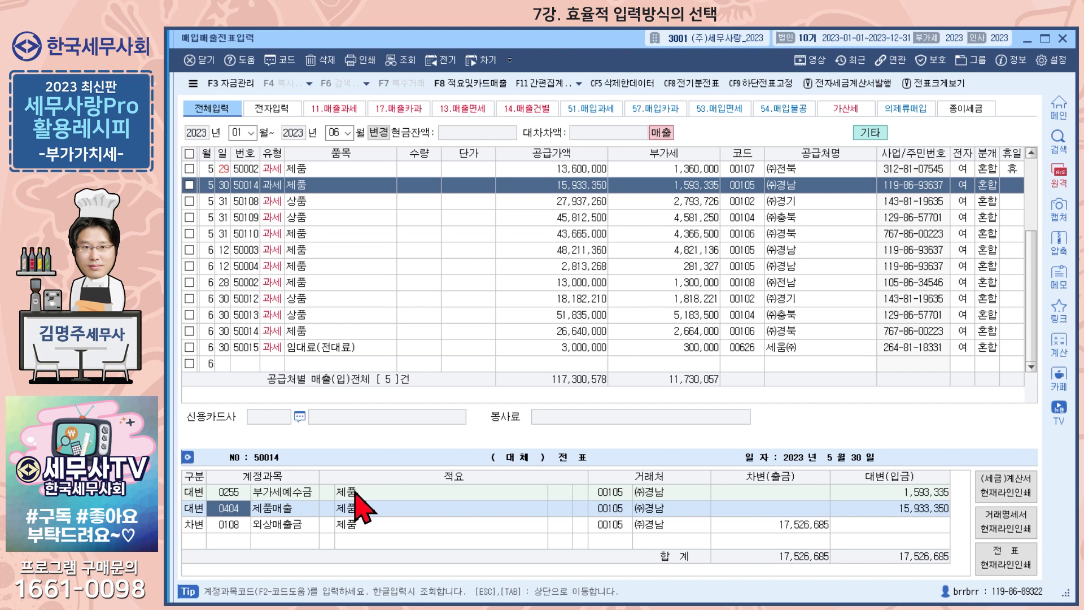
pyautogui.click(274, 512)
pyautogui.scroll(2, 403, 333)
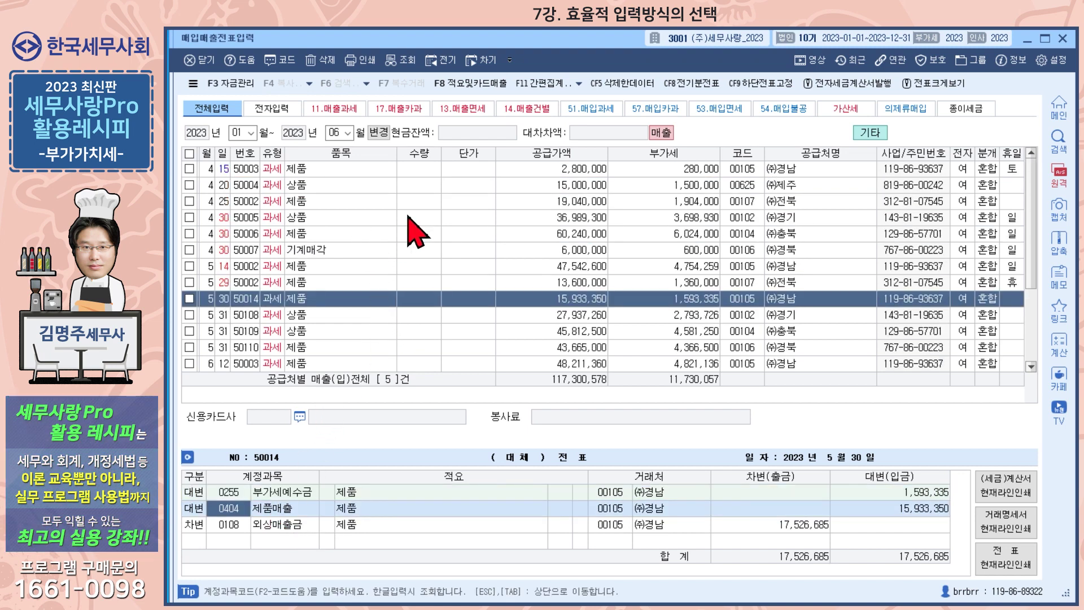
# Step: Sort the vouchers by 품목 and mark the 상품 rows, trying several 제품 rows as well
pyautogui.click(188, 185)
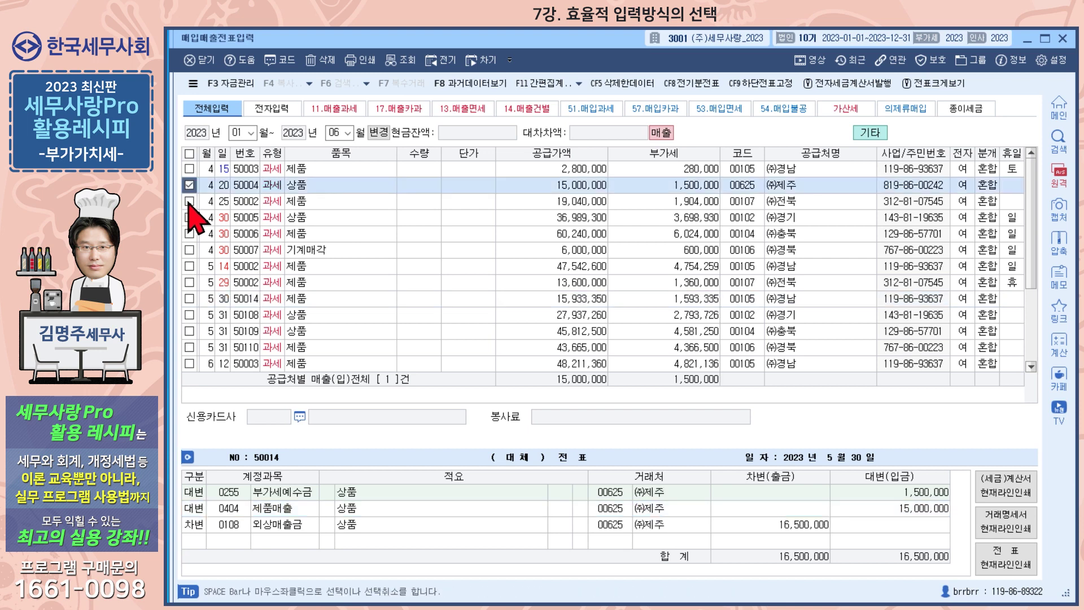
pyautogui.click(316, 153)
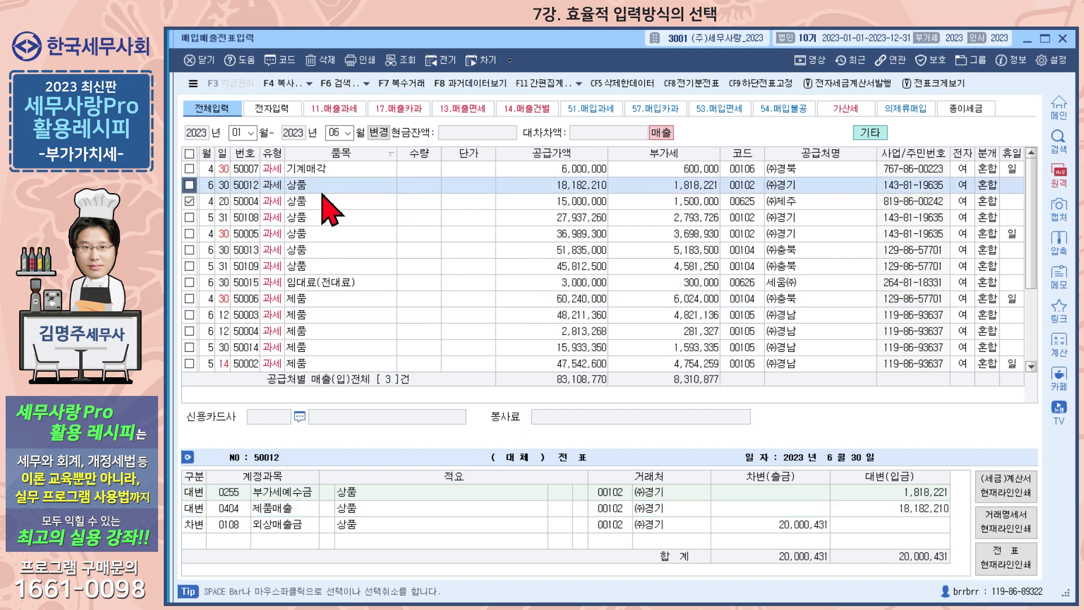
pyautogui.click(189, 219)
pyautogui.click(189, 234)
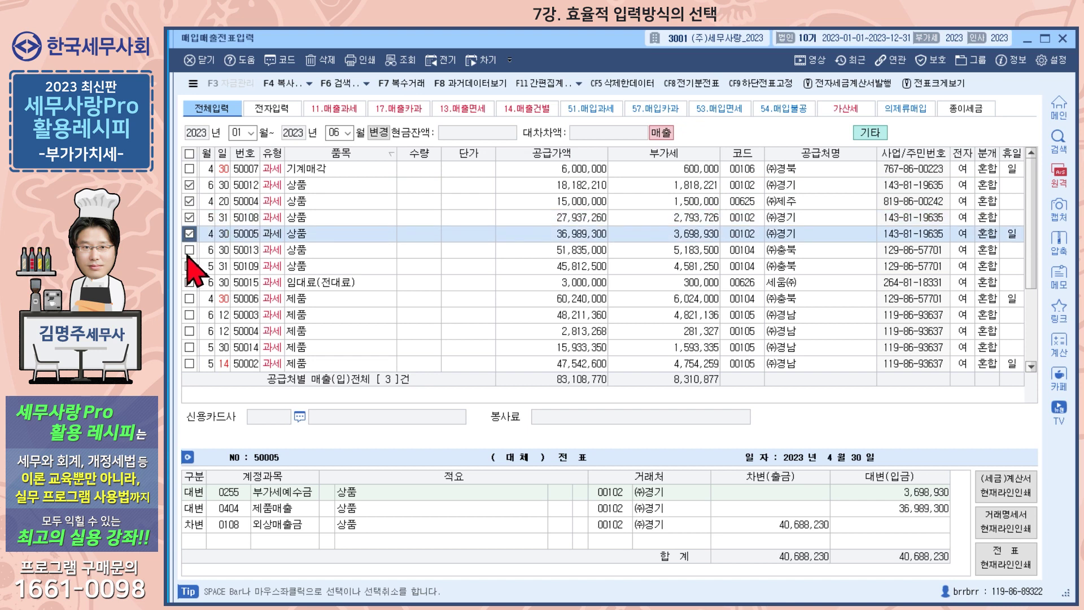
pyautogui.click(188, 254)
pyautogui.click(188, 265)
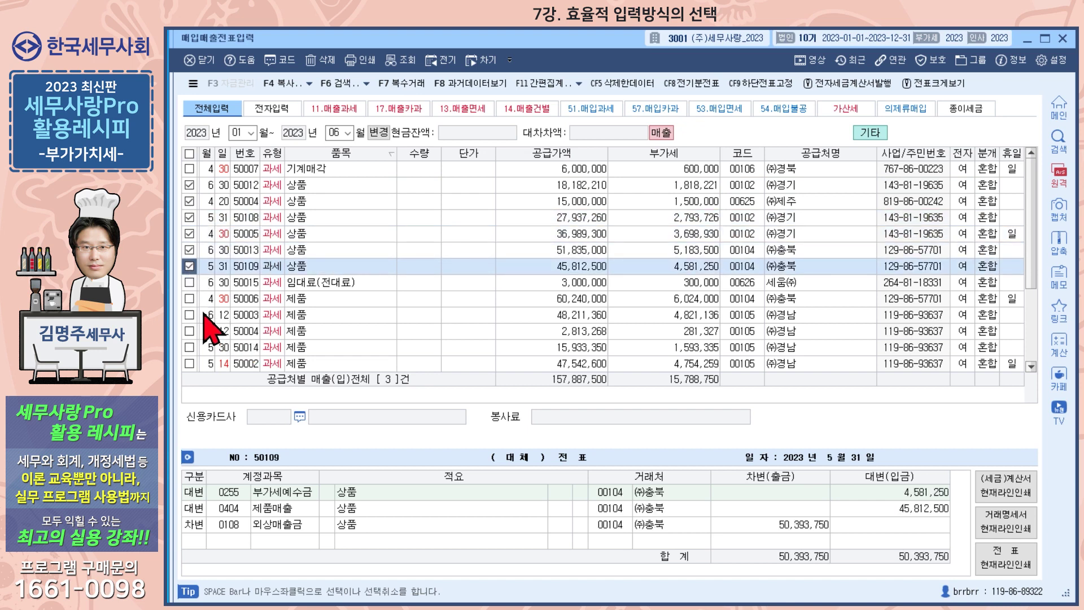
pyautogui.click(189, 298)
pyautogui.click(189, 315)
pyautogui.click(189, 330)
pyautogui.click(190, 315)
pyautogui.click(189, 298)
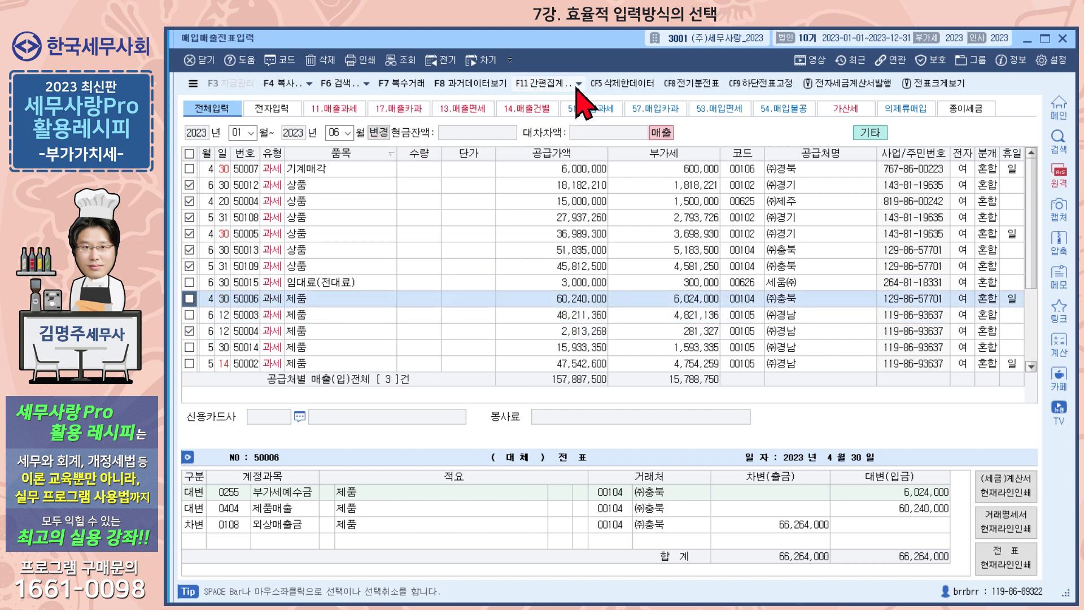
# Step: View the journal types offered in 분개일괄변경 without changing anything, and look through the 간편집계 functions
pyautogui.click(309, 84)
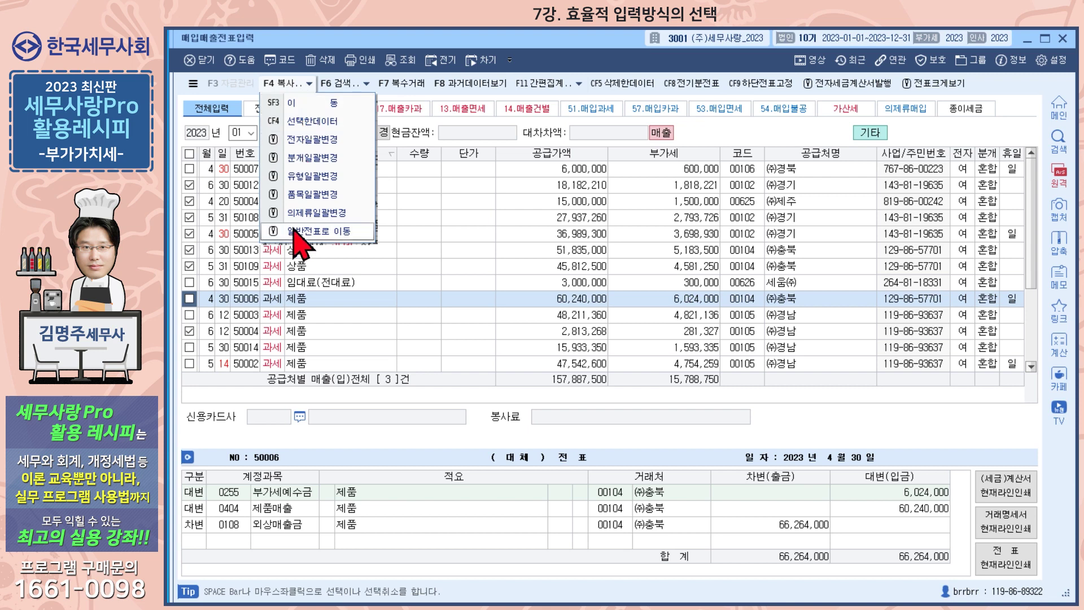
pyautogui.click(308, 159)
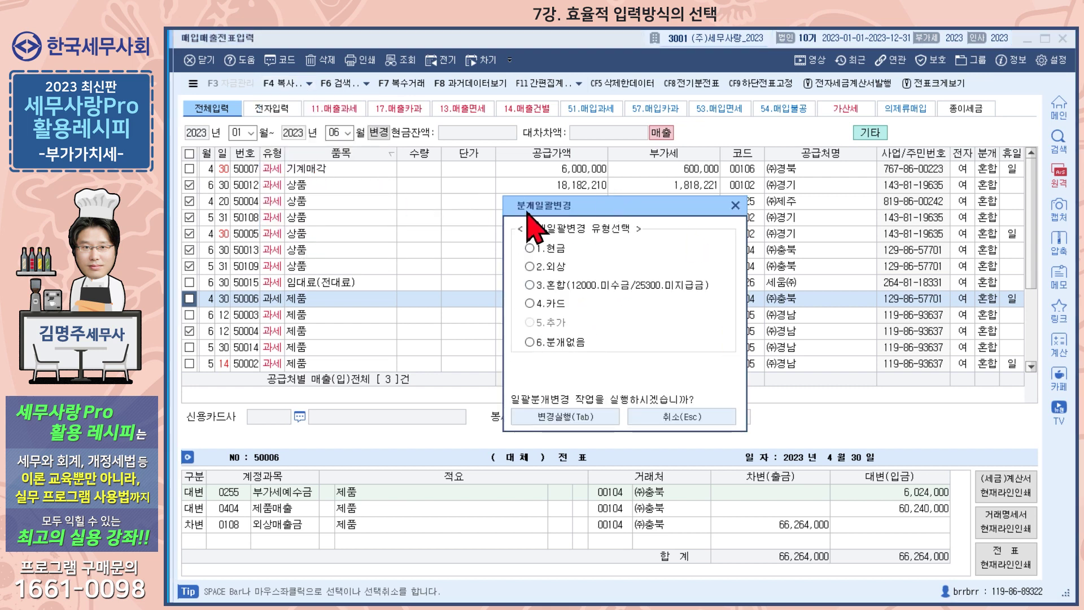
pyautogui.click(735, 205)
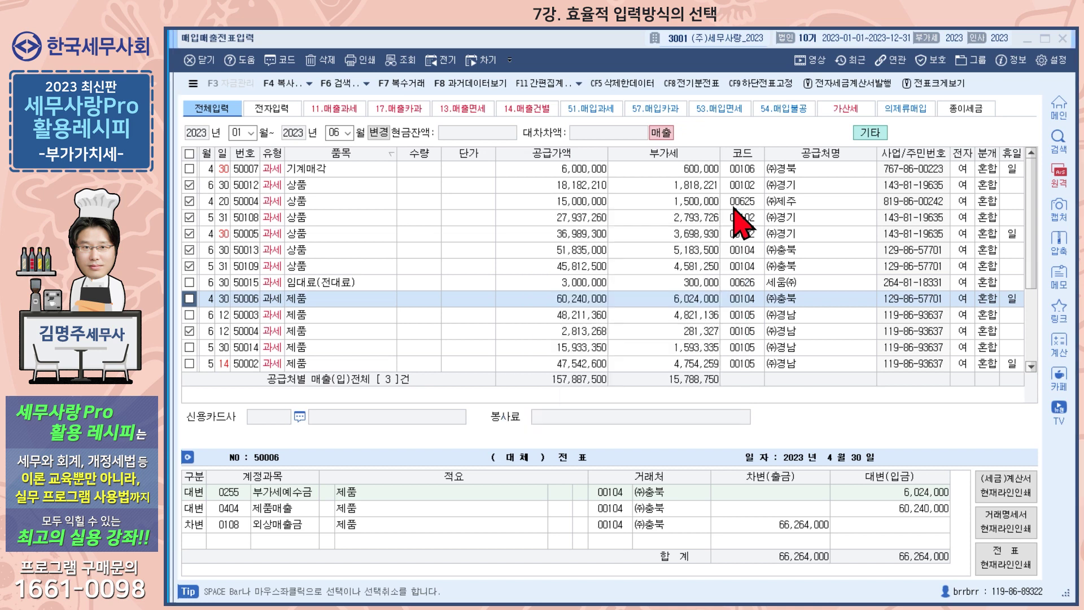
pyautogui.click(567, 85)
pyautogui.press('Escape')
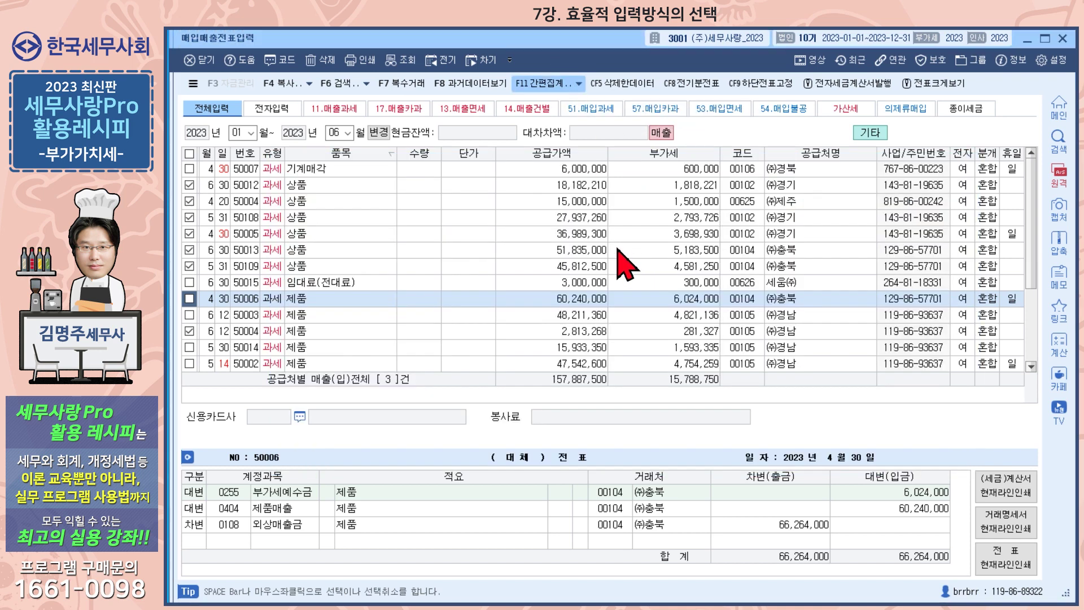
pyautogui.click(579, 85)
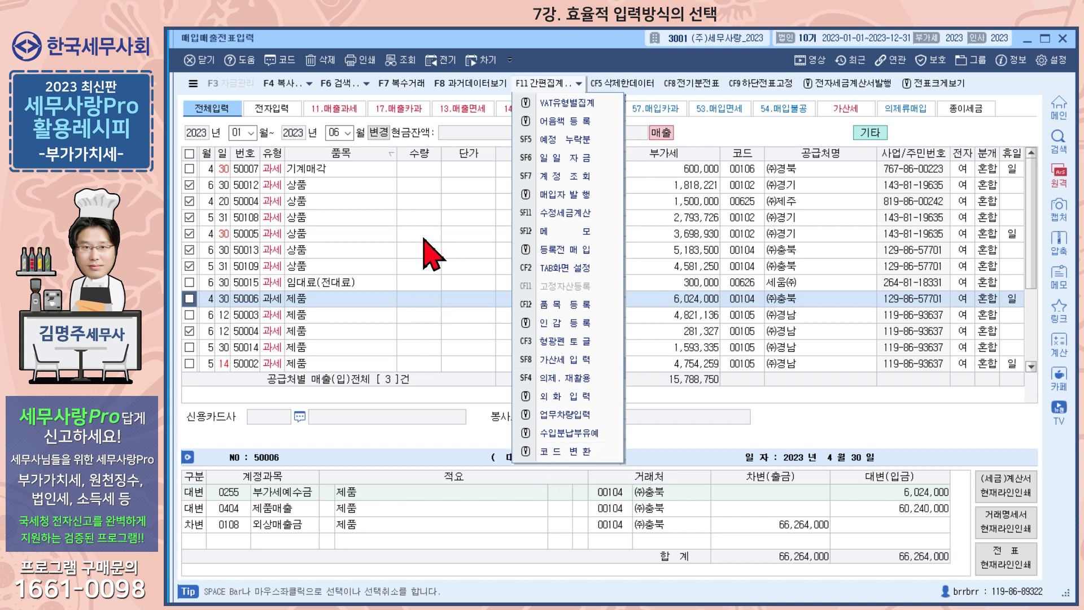
# Step: Check the 임대료(전대료) voucher's journal entry and go to the 상품 and 기계매각 vouchers
pyautogui.click(418, 283)
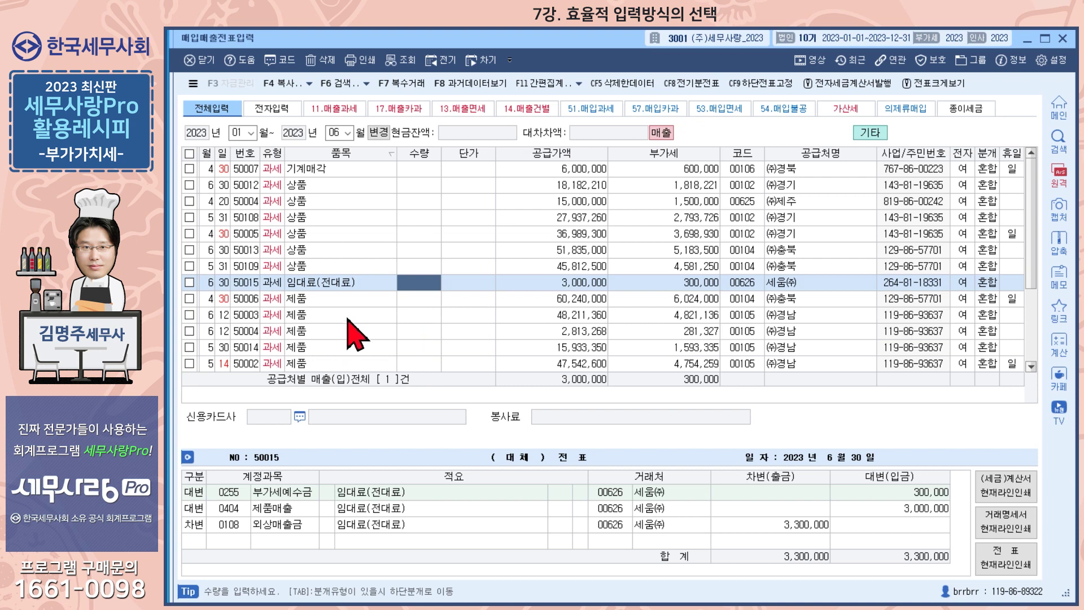
pyautogui.click(326, 188)
pyautogui.click(327, 170)
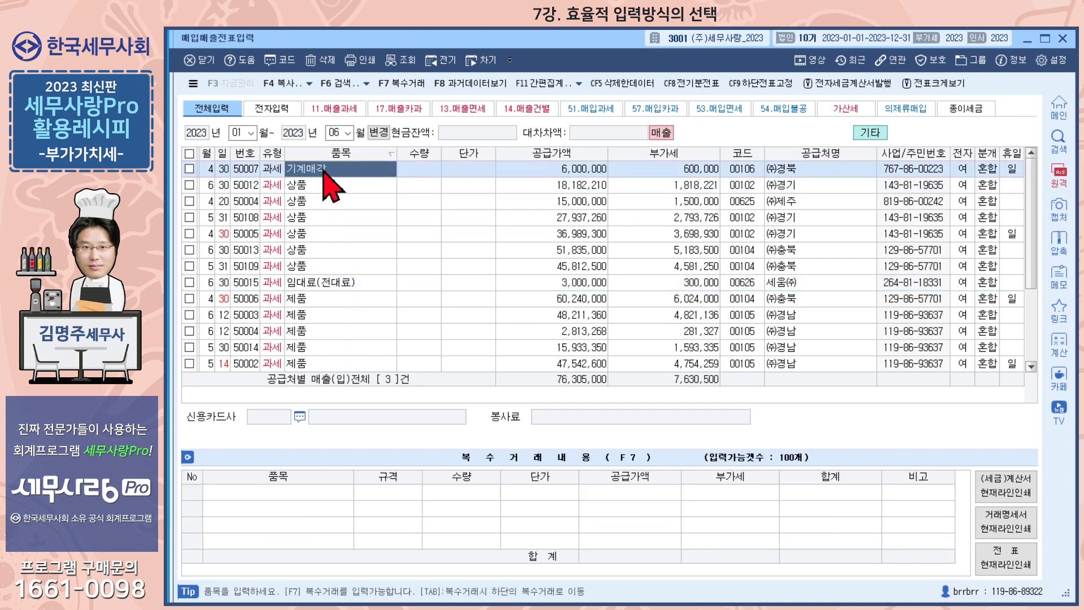
# Step: Review the journal entries of the 기계매각 voucher and the 30 June 상품 voucher, including the 상품 voucher's 제품매출 account code
pyautogui.click(578, 168)
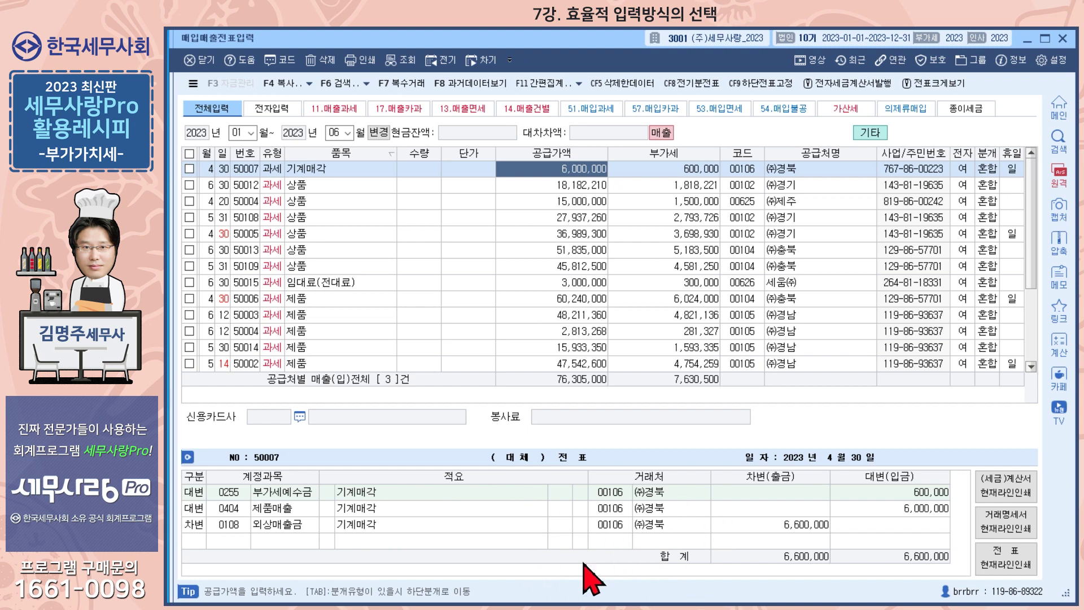
pyautogui.click(371, 191)
pyautogui.click(593, 185)
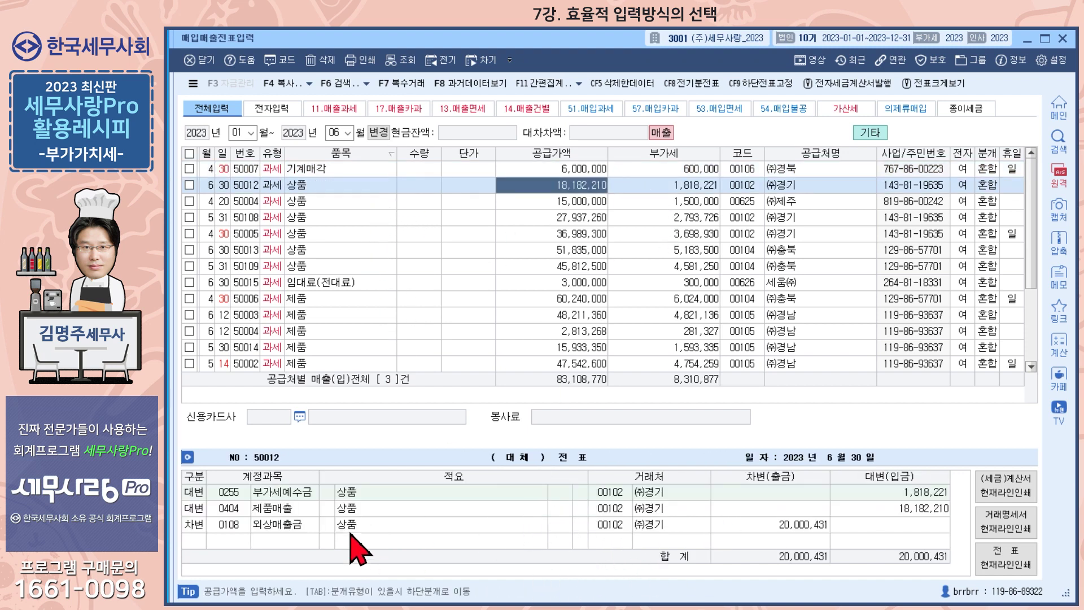
pyautogui.click(228, 513)
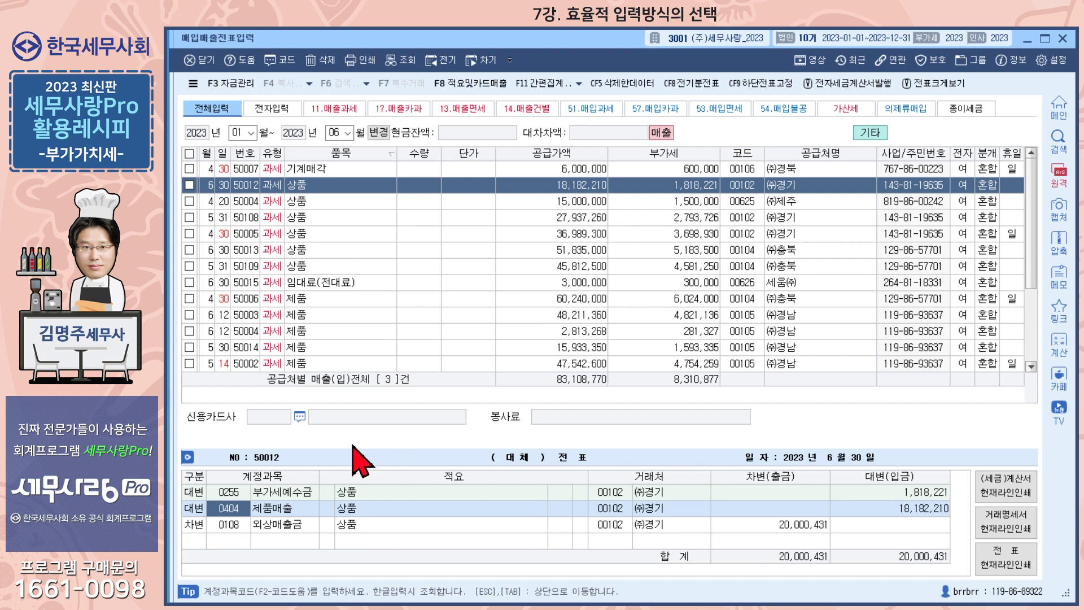
pyautogui.press('Escape')
# Step: Mark the first five 상품 vouchers in the list
pyautogui.click(189, 185)
pyautogui.click(190, 201)
pyautogui.click(189, 217)
pyautogui.click(189, 233)
pyautogui.click(189, 249)
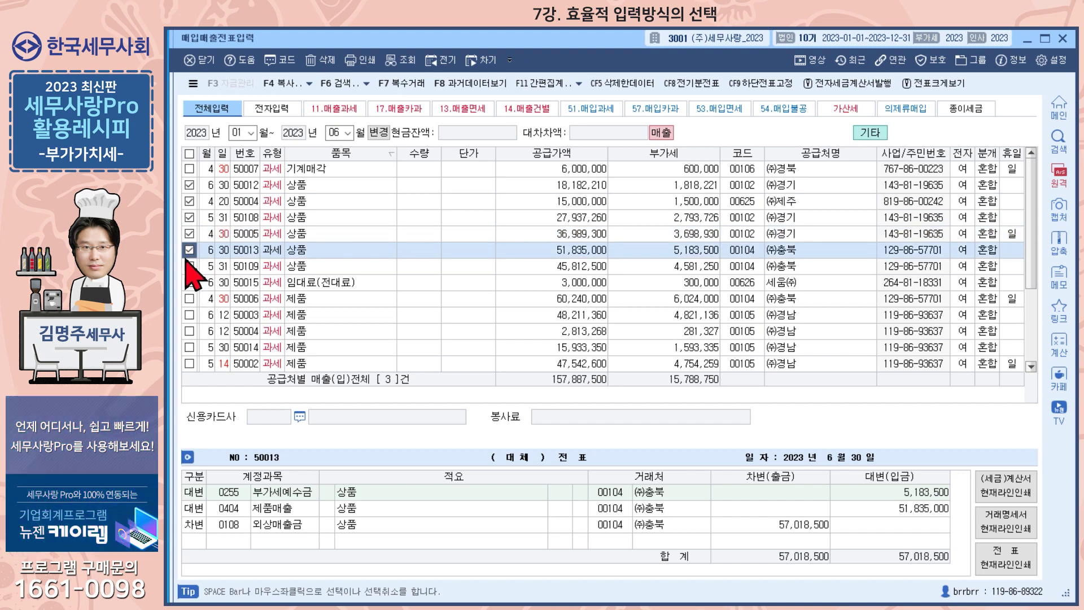
# Step: Open 코드변환 for the marked vouchers, view the 계정코드 conversion fields and leave without converting
pyautogui.click(579, 83)
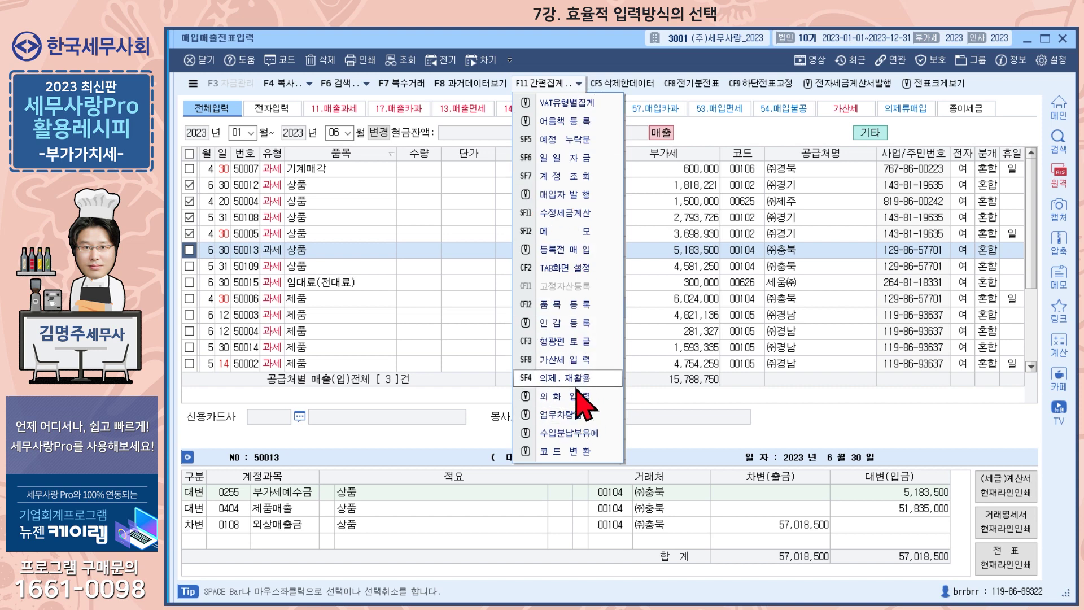
pyautogui.click(569, 451)
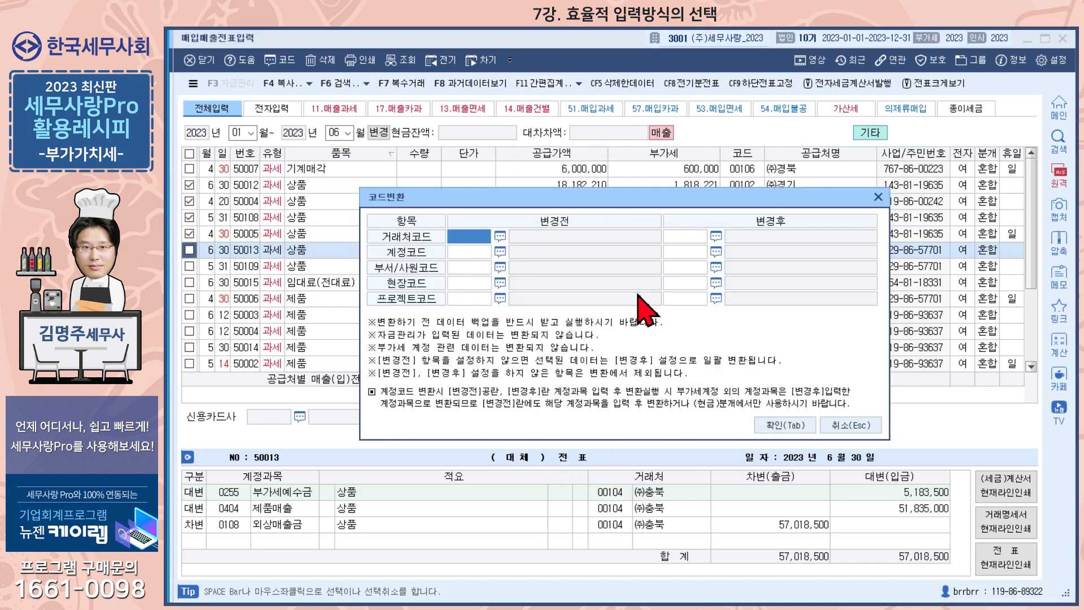
pyautogui.click(466, 254)
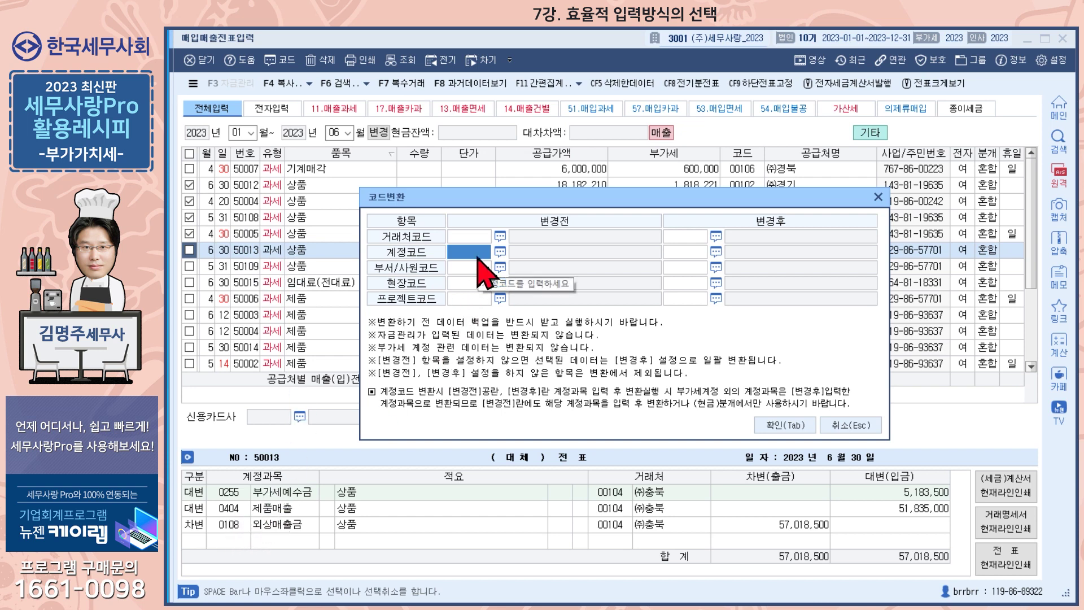
pyautogui.click(848, 425)
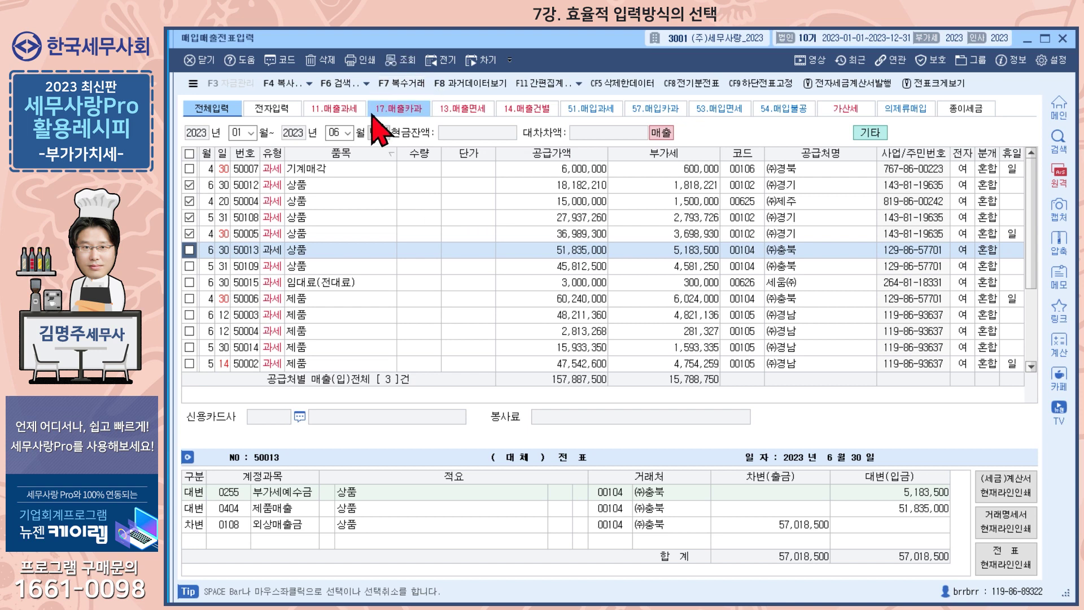
# Step: Close 매입매출전표입력 and open 신용카드매입매출전표전송
pyautogui.click(206, 62)
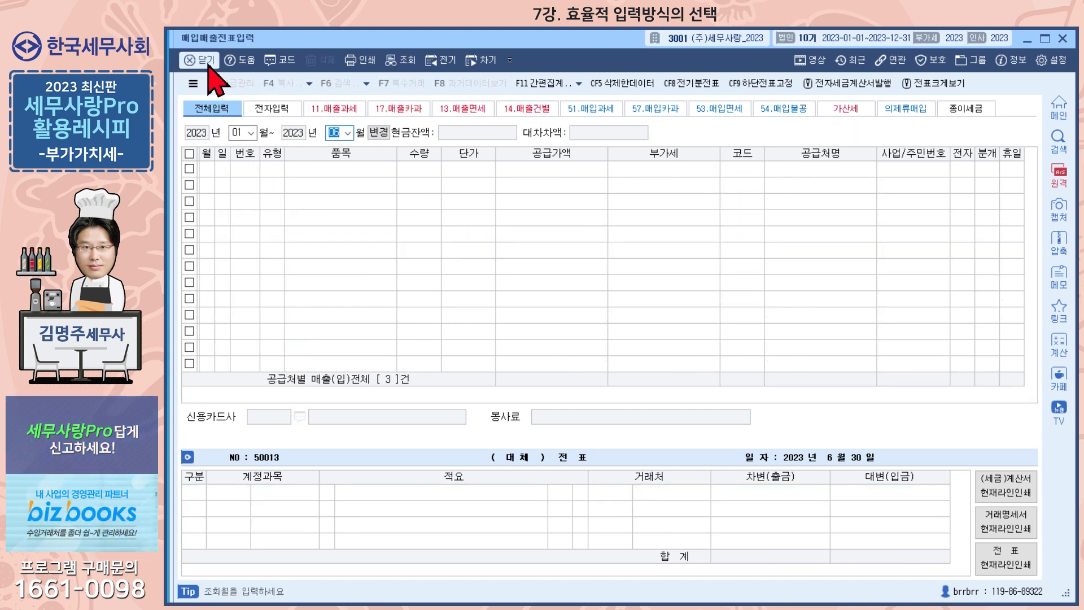
pyautogui.click(205, 63)
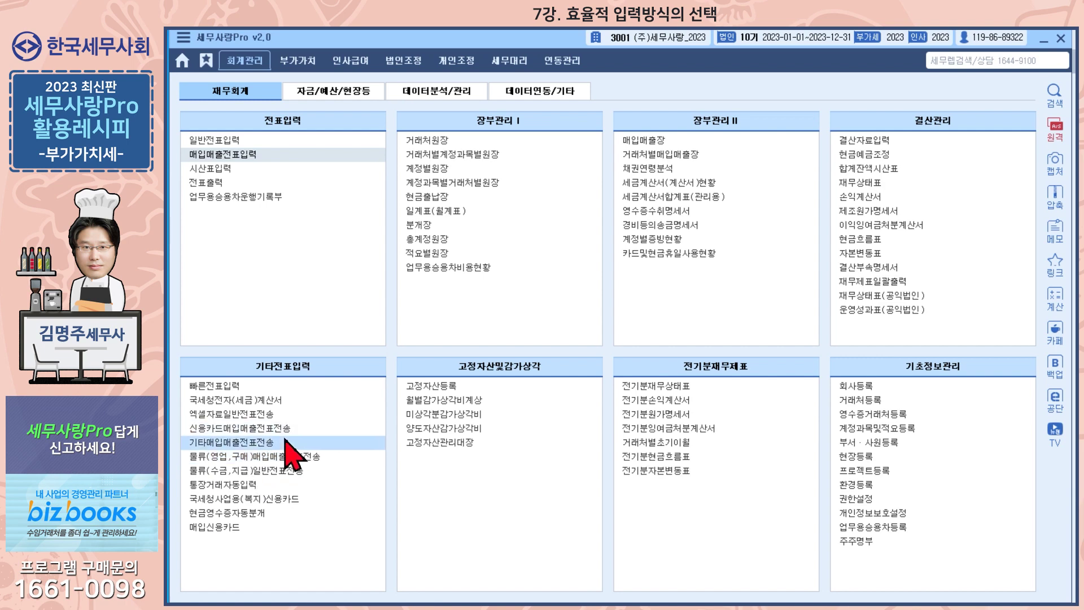
pyautogui.click(236, 429)
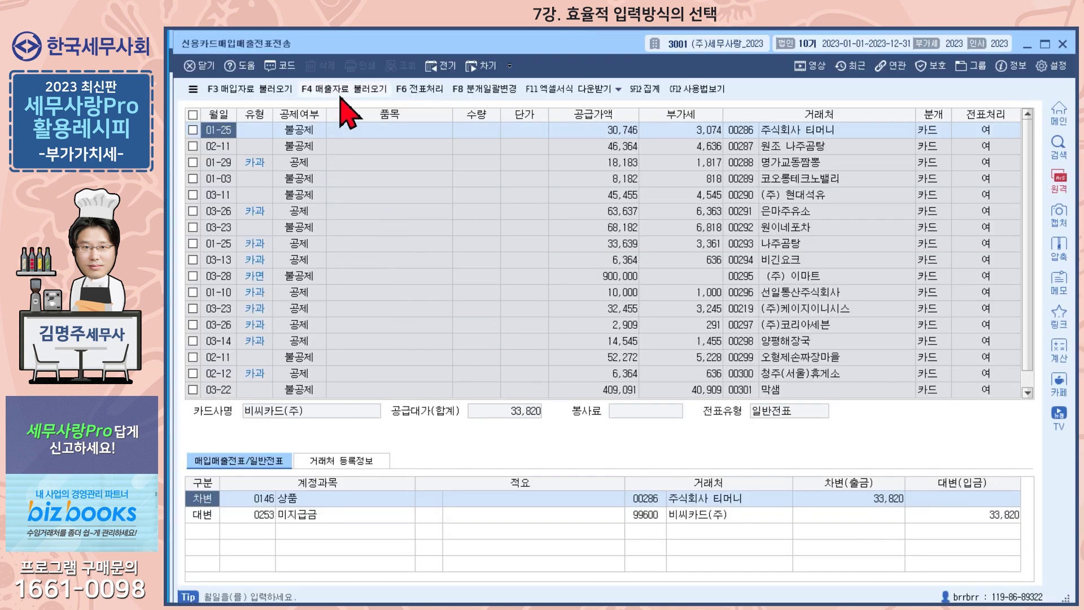
# Step: Load the card purchase data from 신용카드매입자료_업로드_2023.1분기.xls in the 2023.1분기 folder, keeping 거래처 모두 등록
pyautogui.click(250, 89)
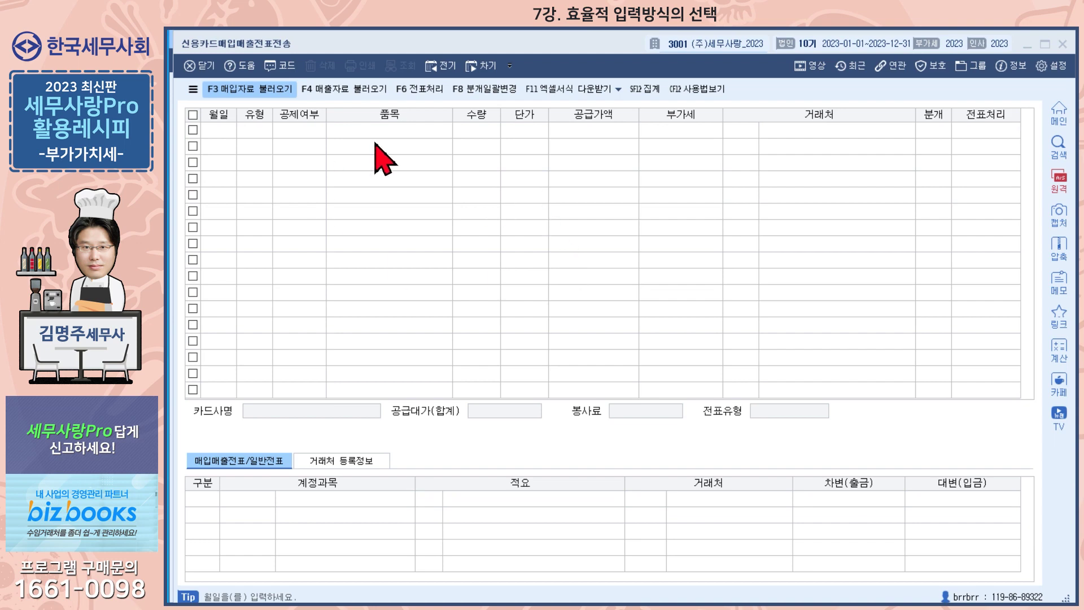
pyautogui.doubleClick(437, 244)
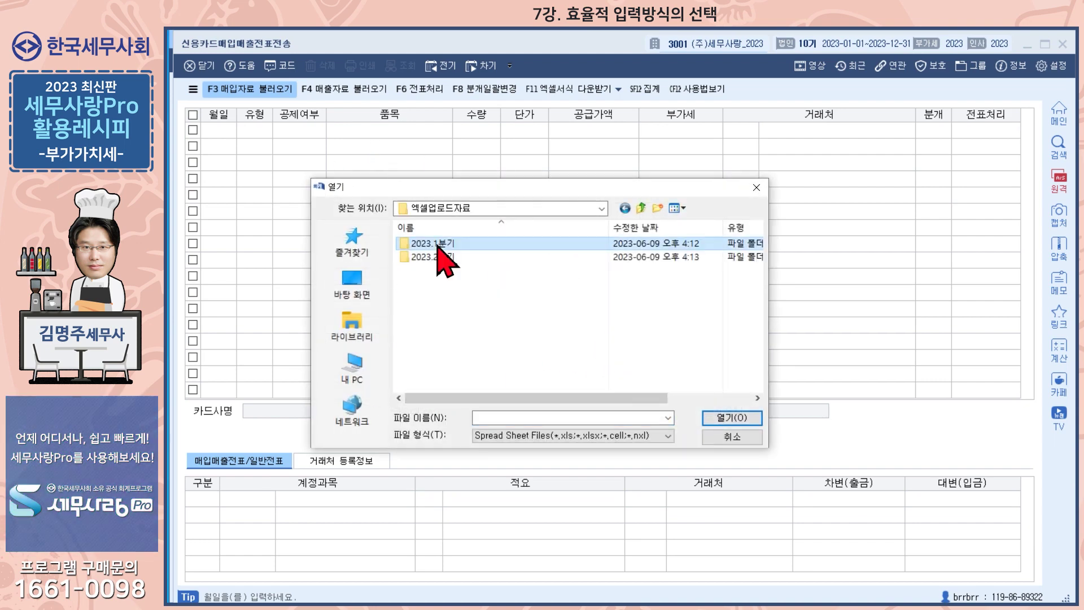
pyautogui.doubleClick(436, 244)
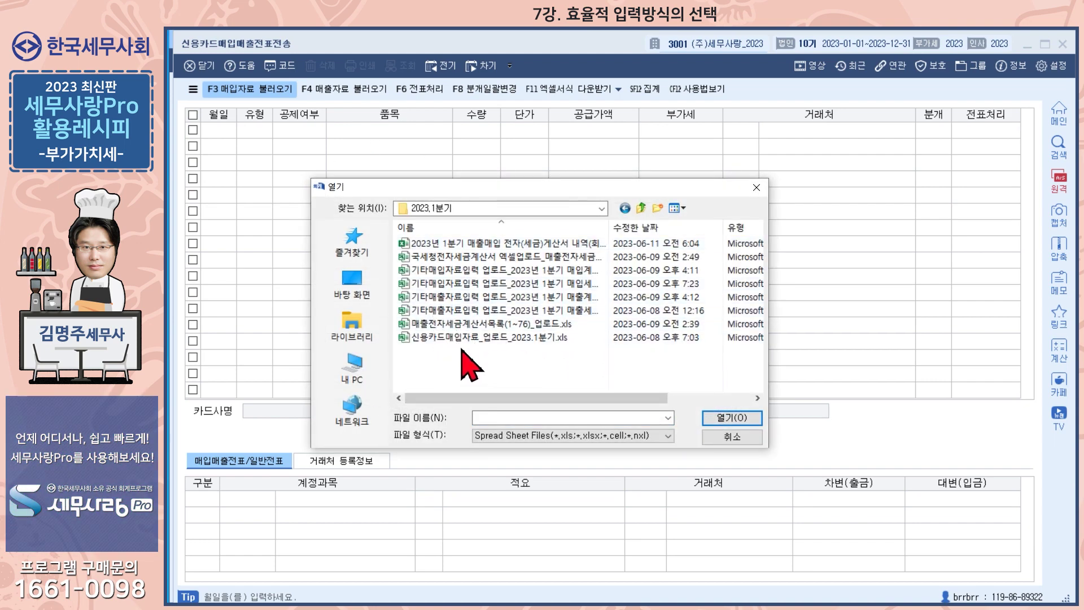
pyautogui.click(437, 337)
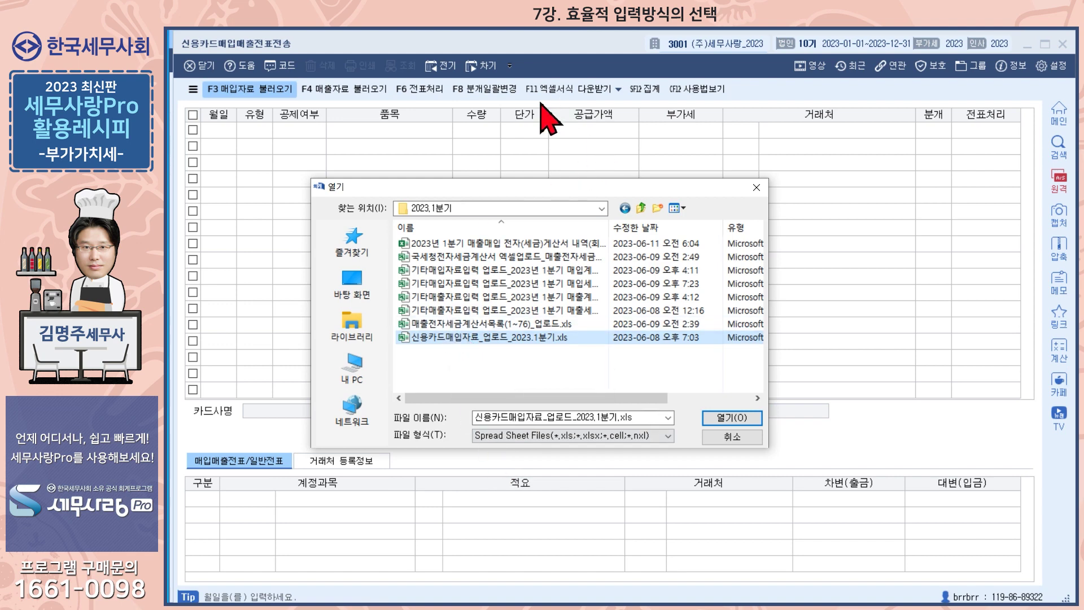
pyautogui.click(735, 419)
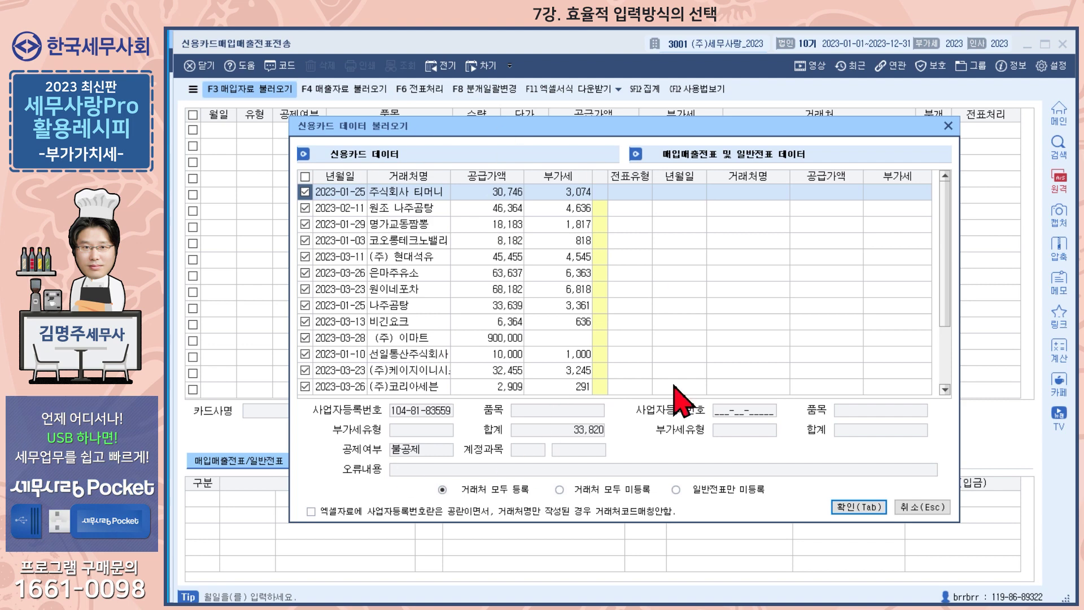
pyautogui.click(860, 505)
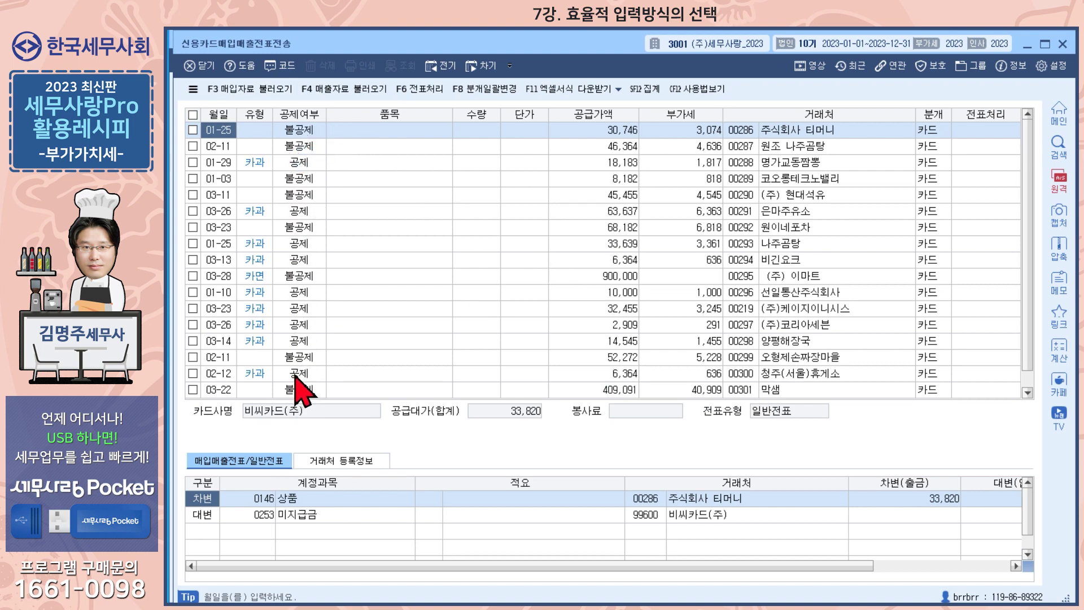
# Step: Select all loaded card purchases, check the 01-29 카과 row's journal entry, and transfer the selection with 전표처리
pyautogui.click(192, 115)
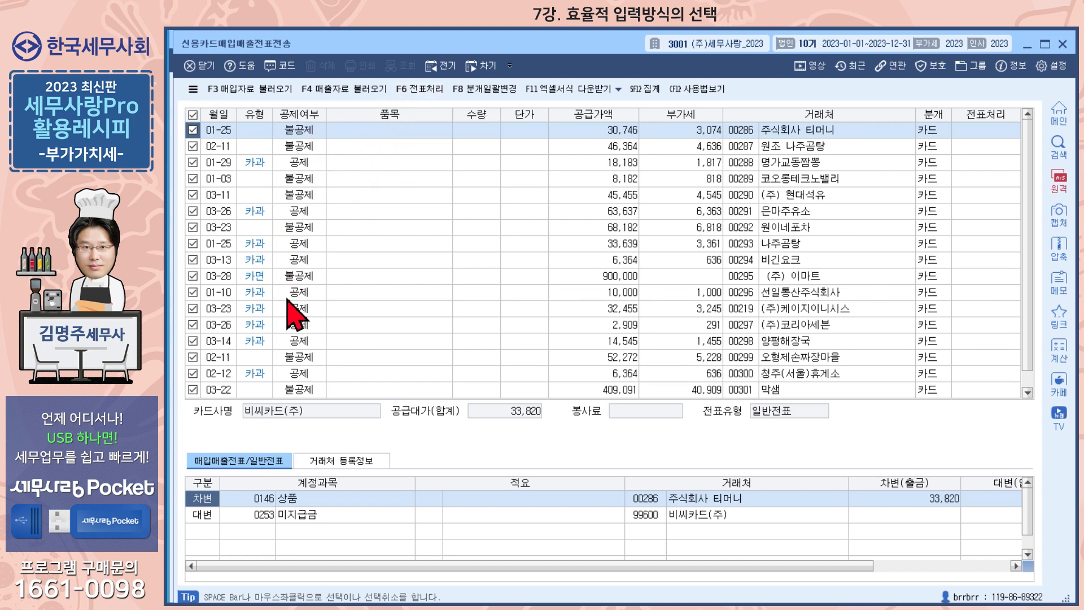
pyautogui.click(277, 167)
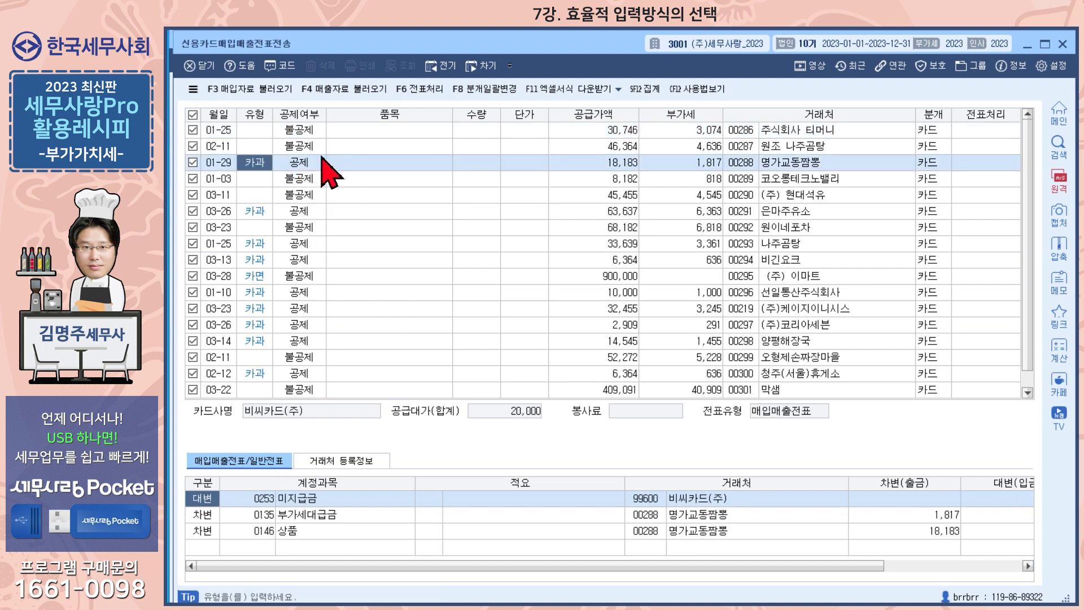
pyautogui.click(420, 92)
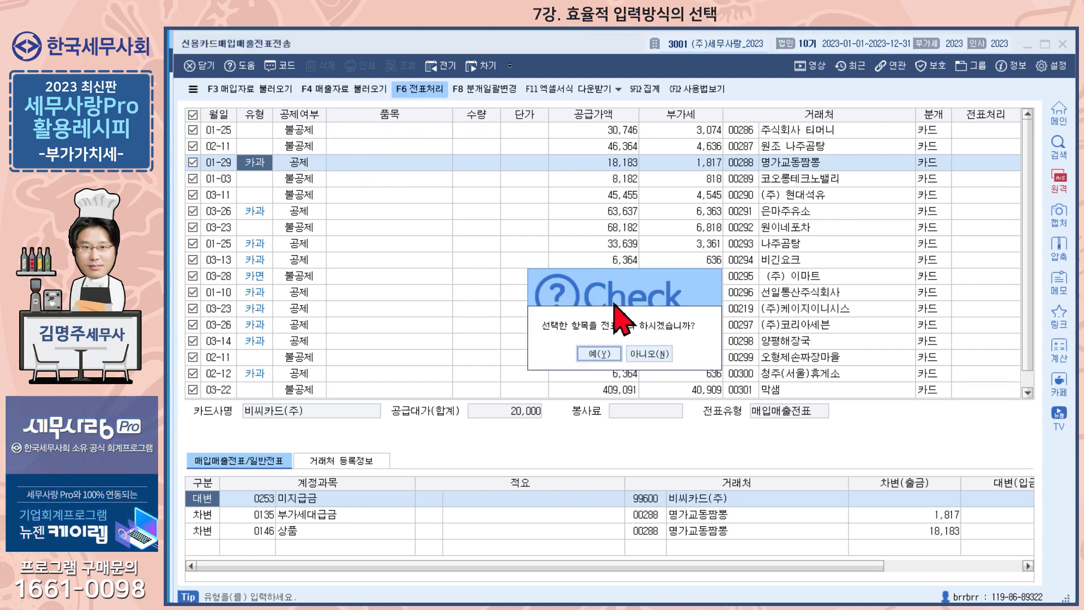
pyautogui.click(589, 357)
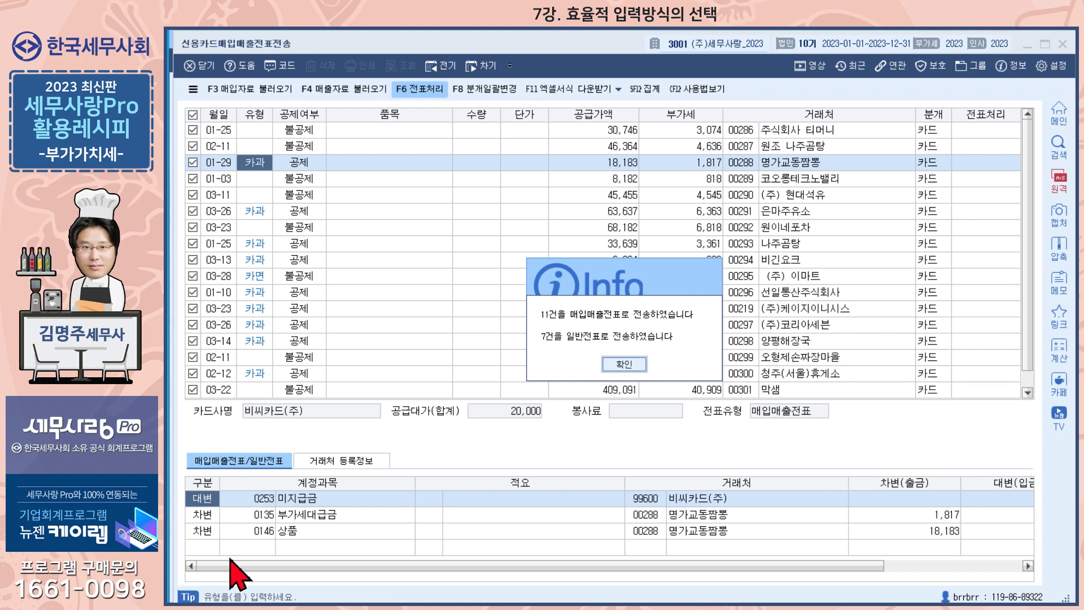
pyautogui.click(623, 364)
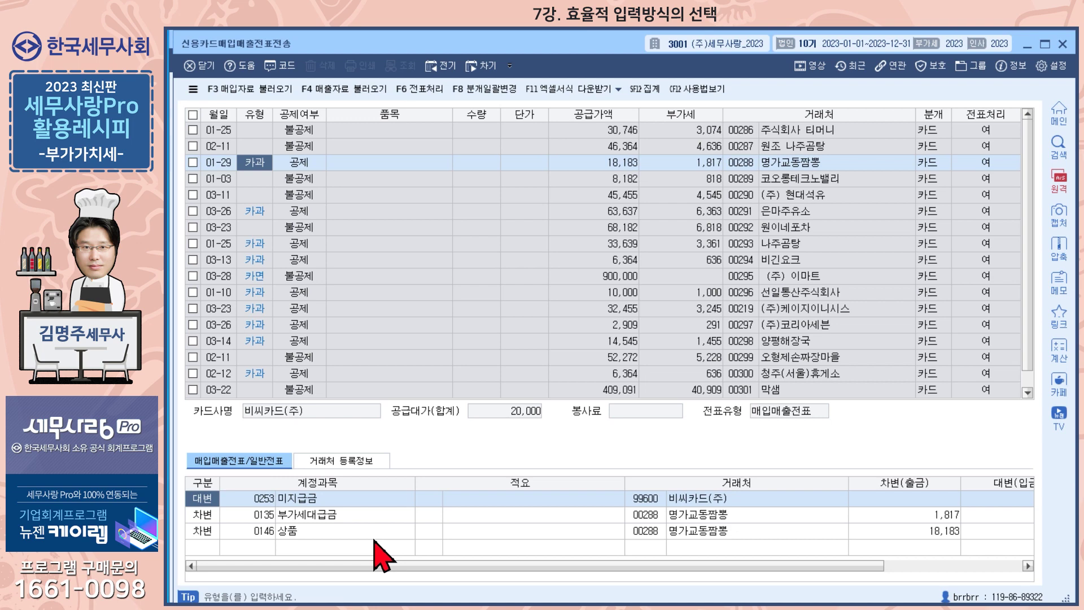
# Step: Query January to March 2023 in 매입매출전표입력 and view the journal entry of the 25 January 카과 voucher
pyautogui.moveTo(331, 605)
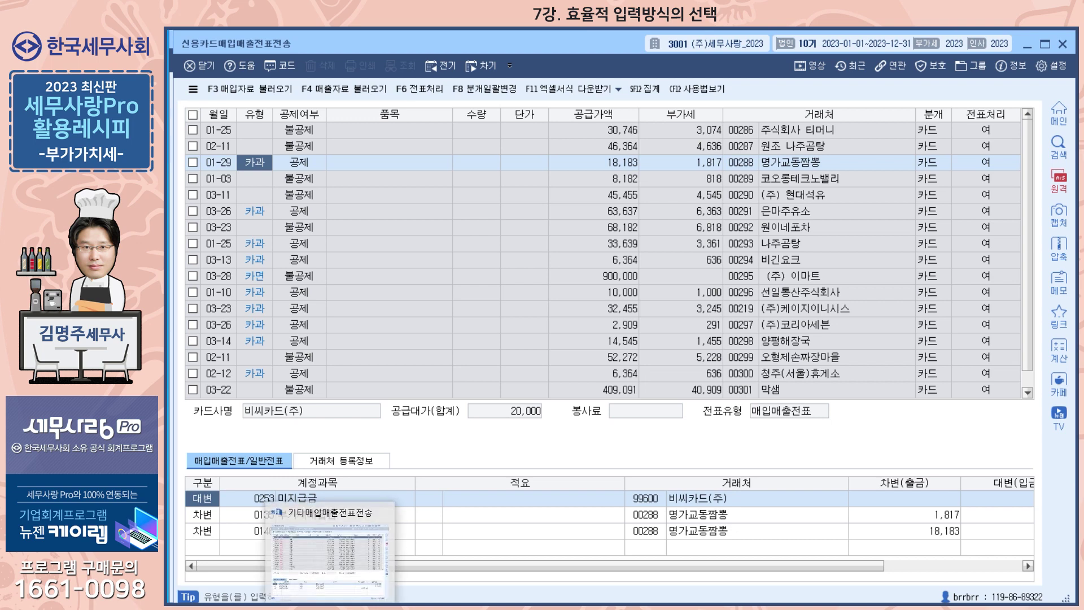
pyautogui.click(319, 560)
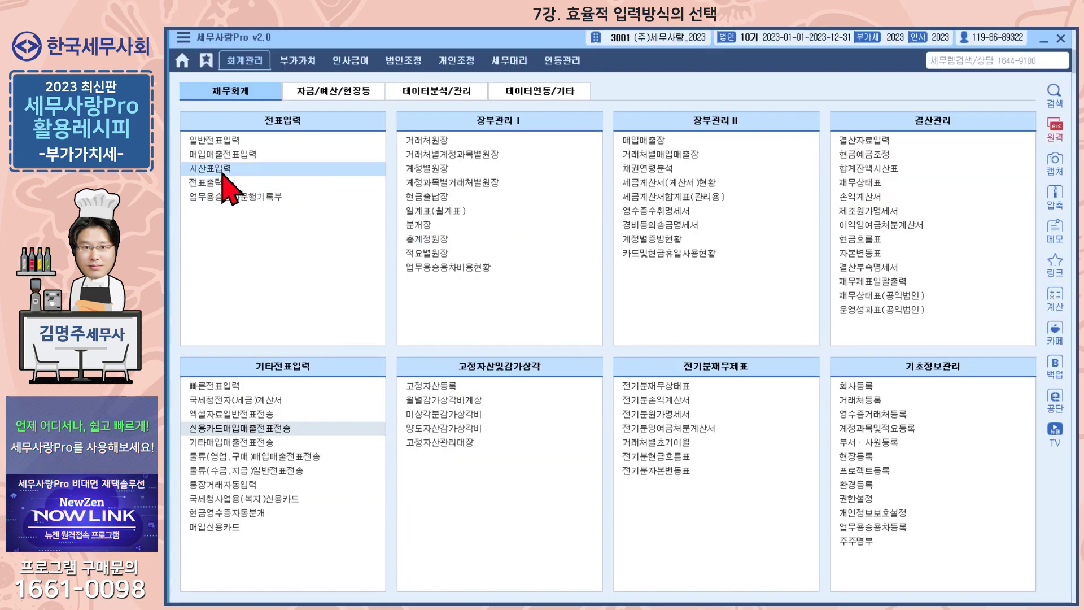
pyautogui.click(406, 224)
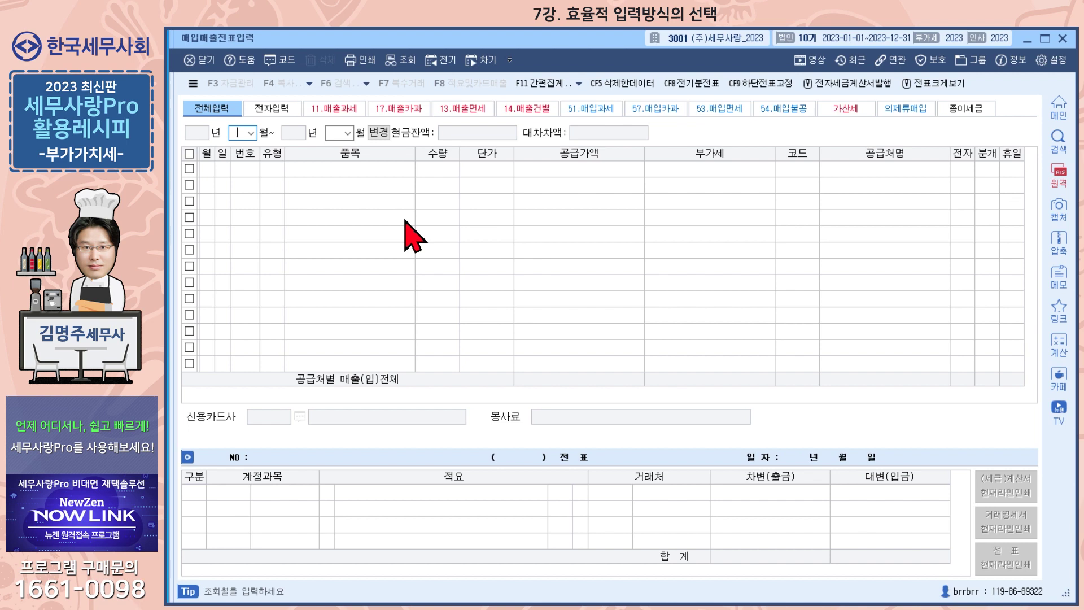
pyautogui.press('Return')
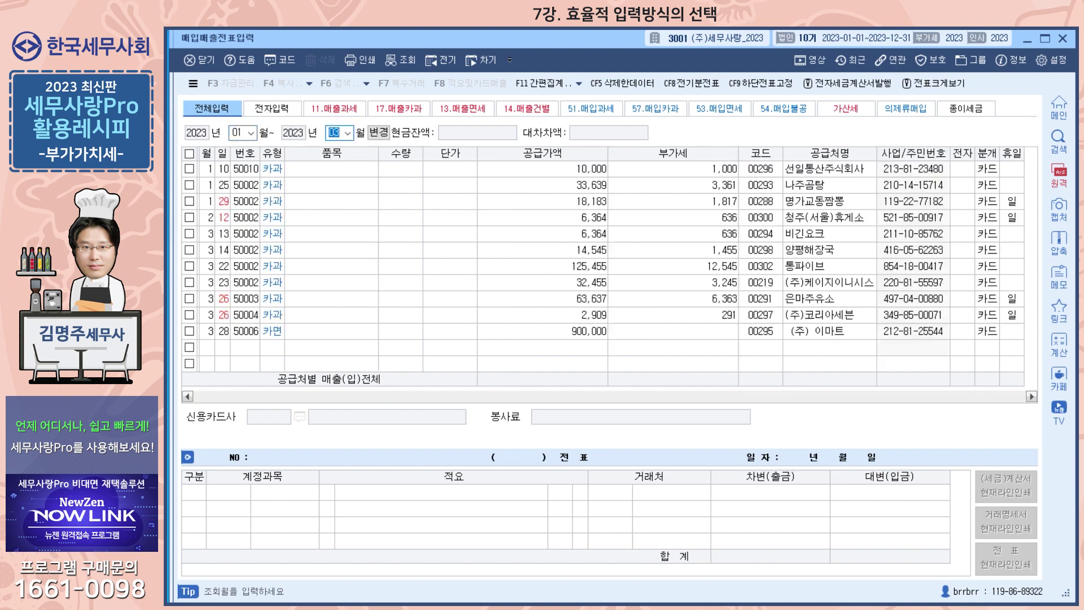
pyautogui.click(309, 182)
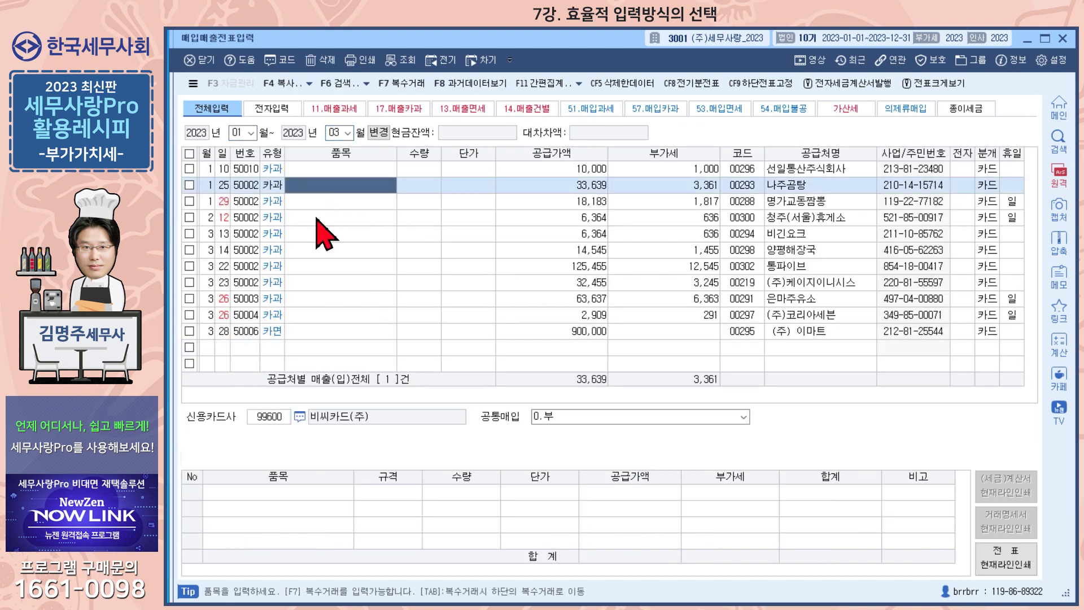
pyautogui.click(598, 189)
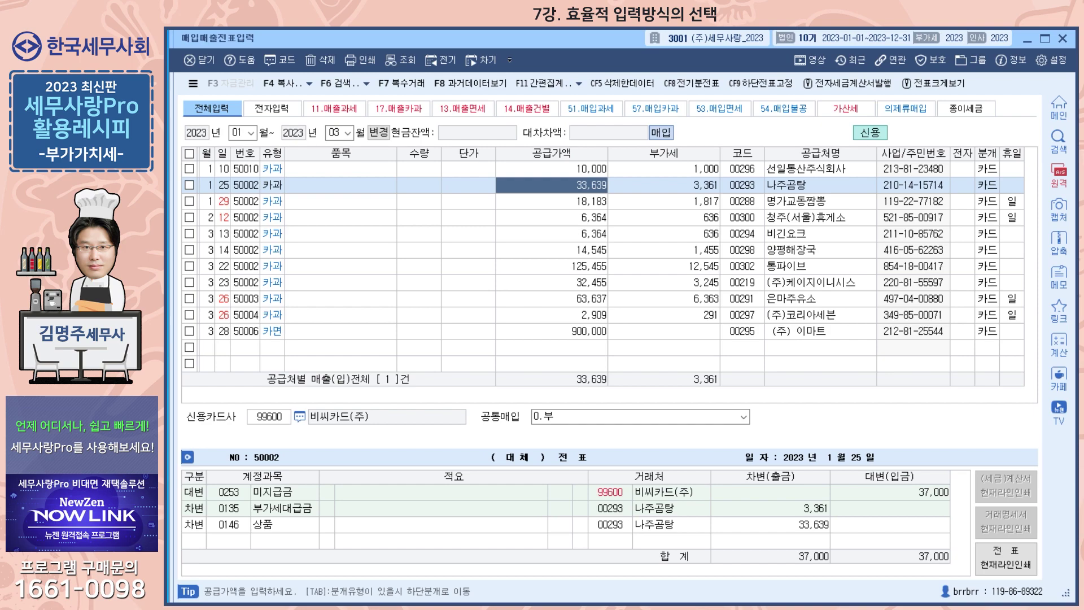
# Step: Open 신용카드매입자료_업로드_2023.1분기.xls in Excel from the 엑셀업로드자료 > 2023.1분기 folder
pyautogui.moveTo(252, 607)
pyautogui.click(190, 583)
pyautogui.hotkey('alt', 'Up')
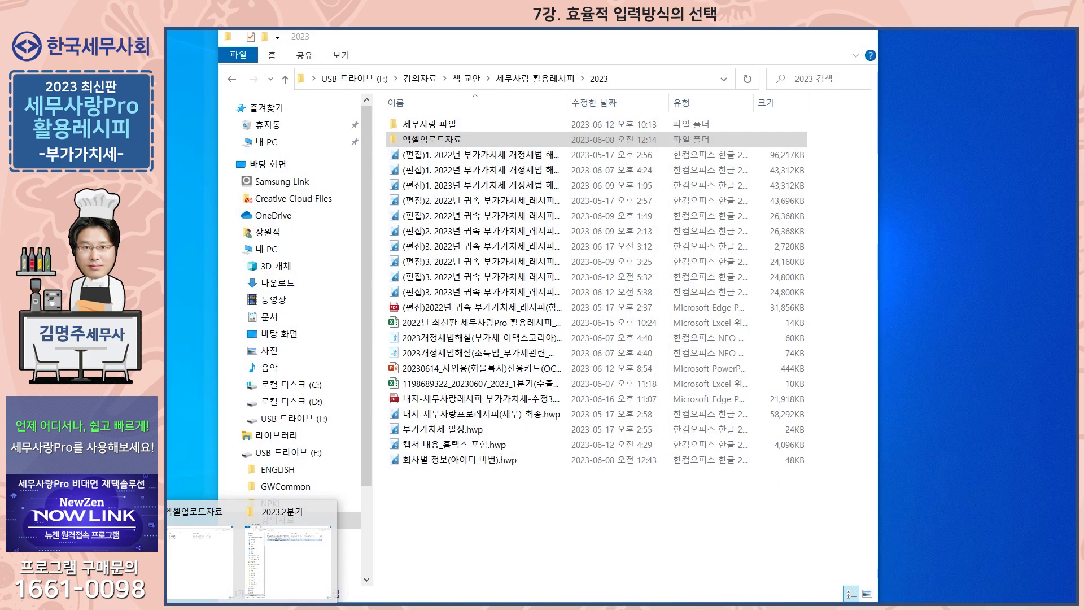
pyautogui.doubleClick(453, 139)
pyautogui.doubleClick(453, 139)
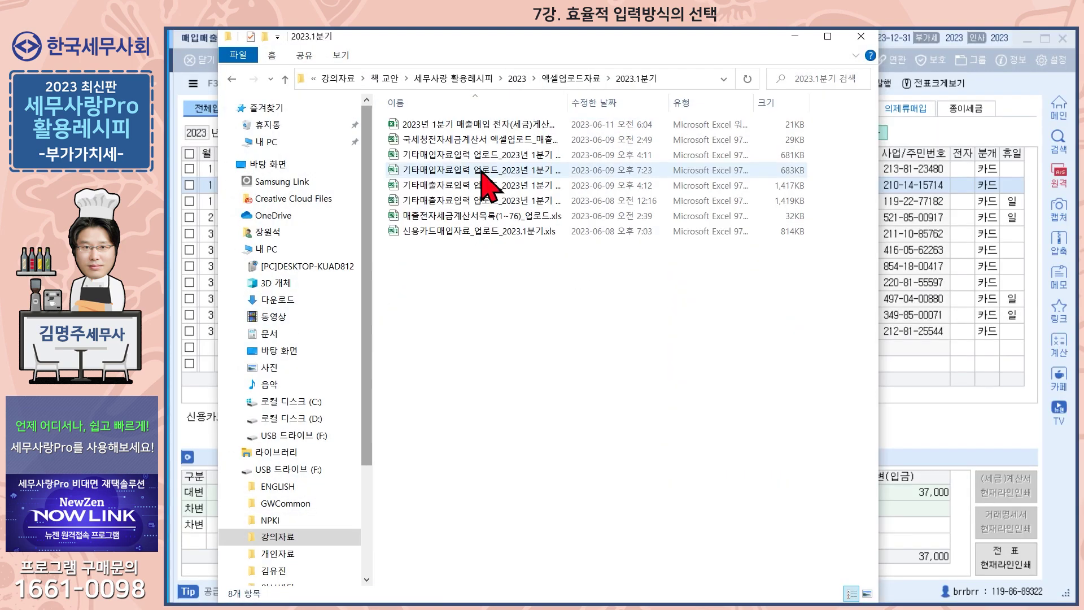
pyautogui.click(462, 232)
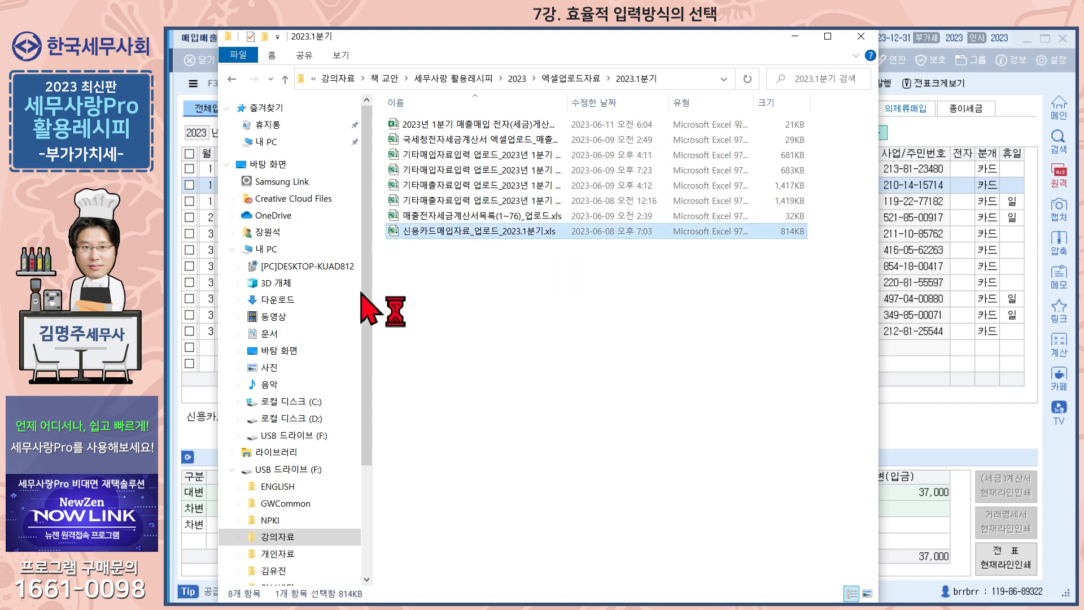
pyautogui.doubleClick(520, 230)
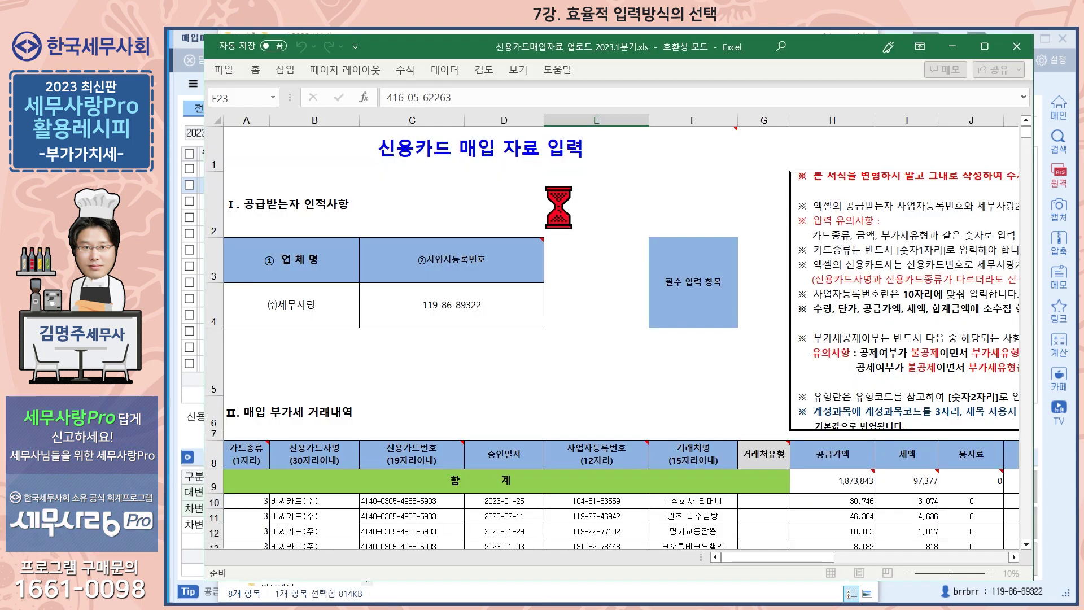
# Step: Examine the card purchase rows from 카드종류 to 거래처명, and the 부가세공제여부, 부가세유형 and 계정과목 columns
pyautogui.scroll(-2, 382, 421)
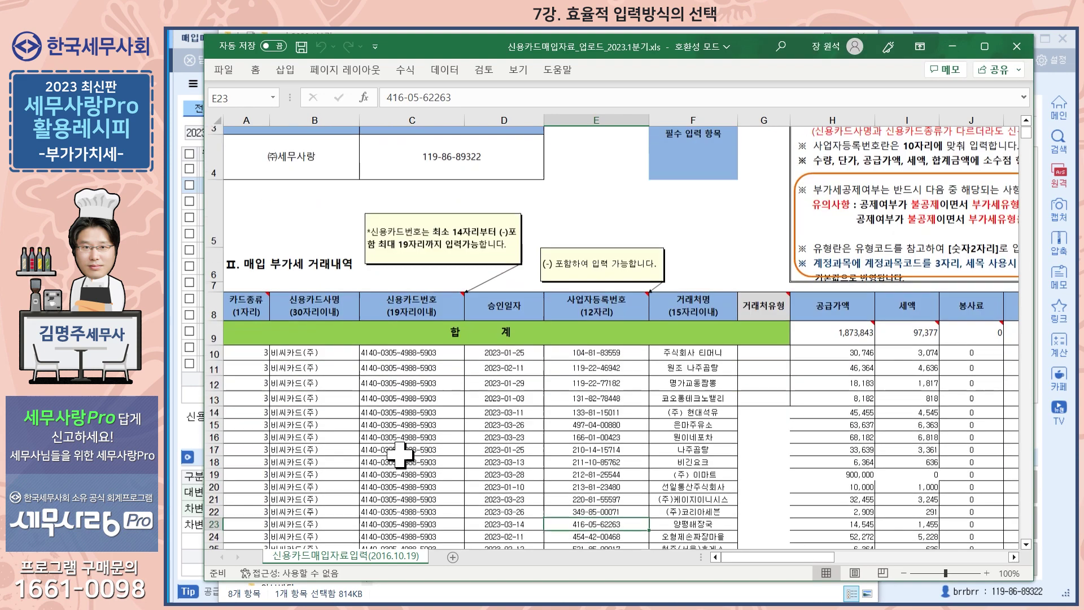
pyautogui.click(240, 352)
pyautogui.moveTo(241, 354); pyautogui.dragTo(695, 542)
pyautogui.scroll(-1, 403, 428)
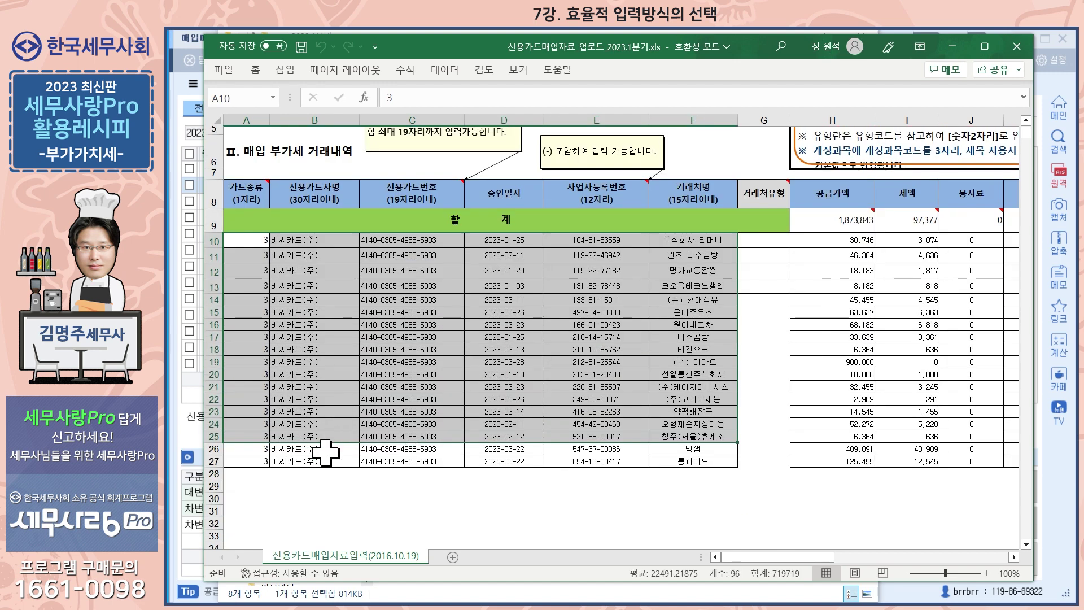
pyautogui.click(401, 386)
pyautogui.moveTo(248, 236); pyautogui.dragTo(742, 458)
pyautogui.moveTo(754, 557); pyautogui.dragTo(804, 557)
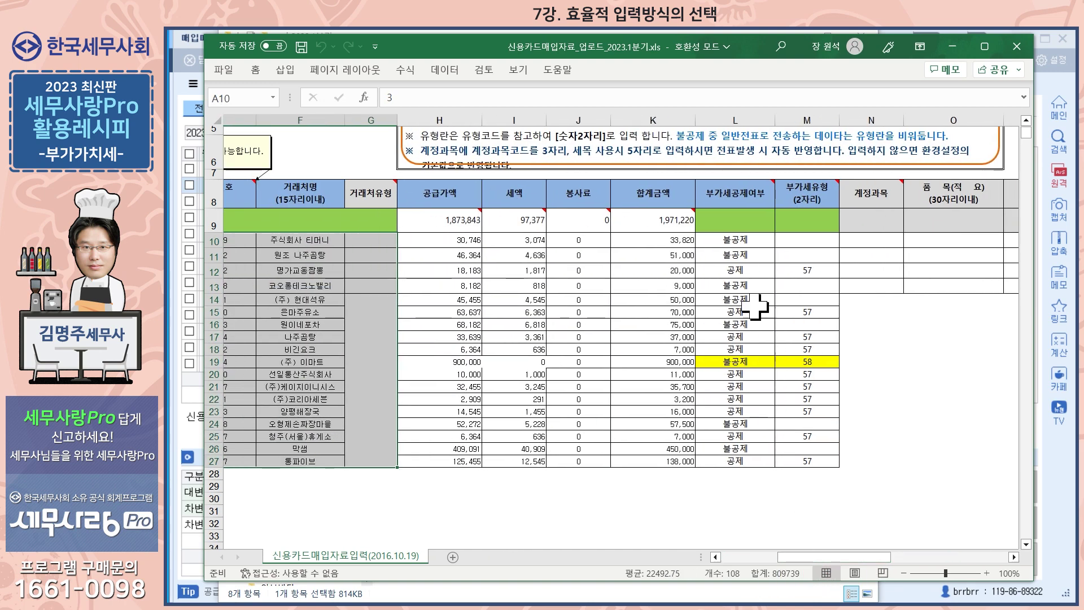
# Step: Close the card purchase workbook and put away its folder window, then leave 매입매출전표입력 for the main menu
pyautogui.moveTo(733, 255); pyautogui.dragTo(732, 459)
pyautogui.moveTo(812, 558); pyautogui.dragTo(691, 557)
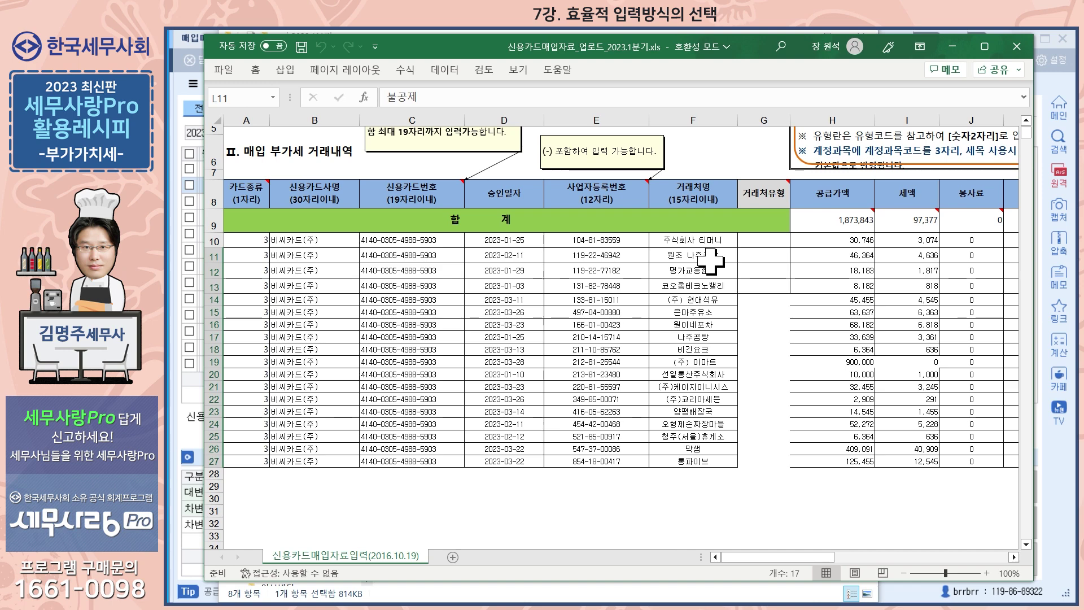
pyautogui.click(1017, 47)
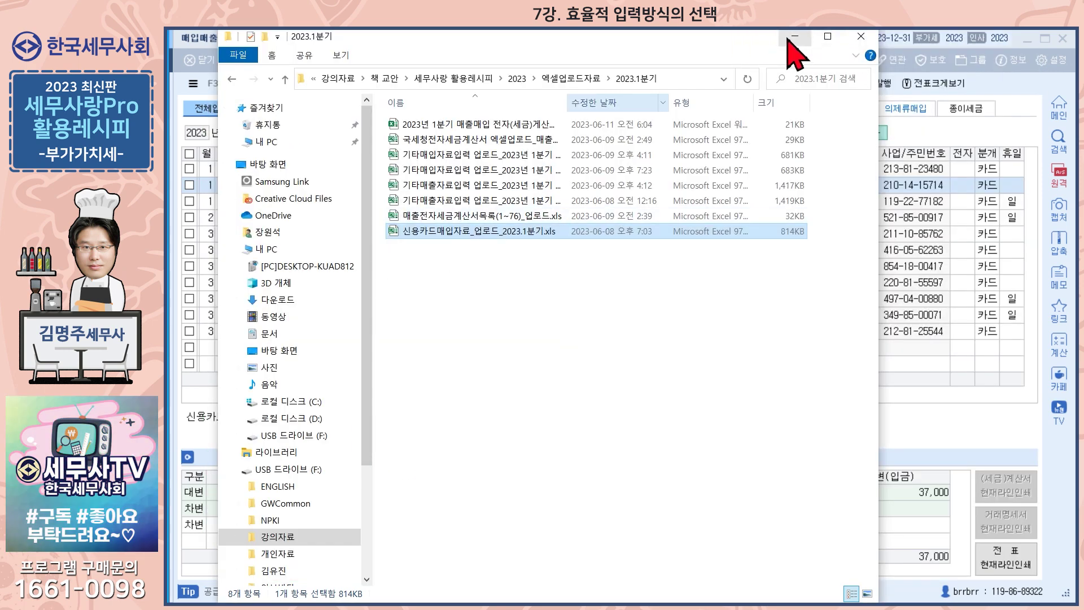
pyautogui.click(878, 35)
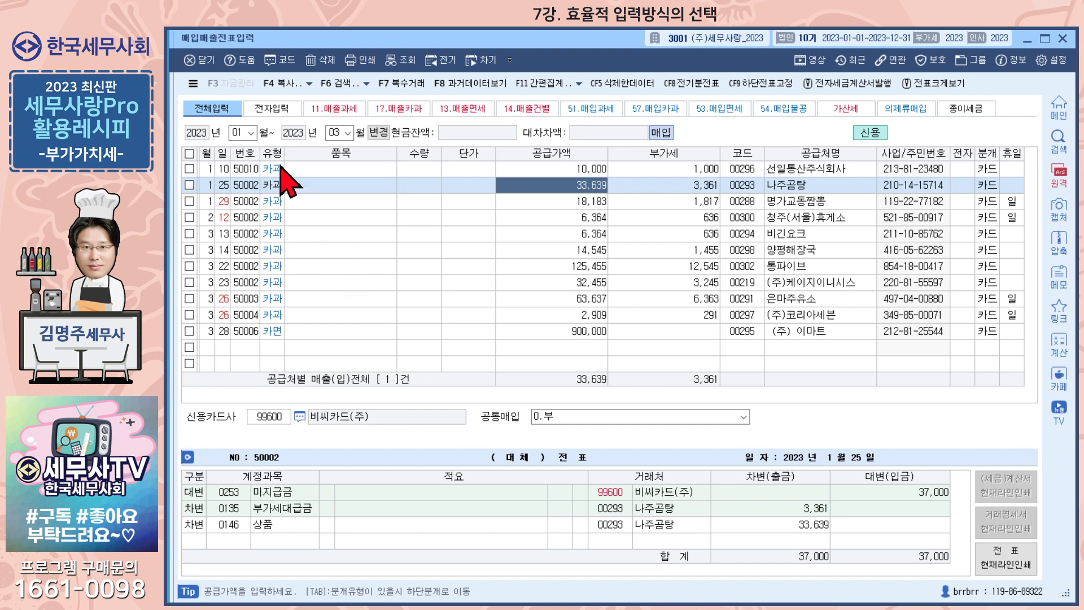
pyautogui.click(208, 64)
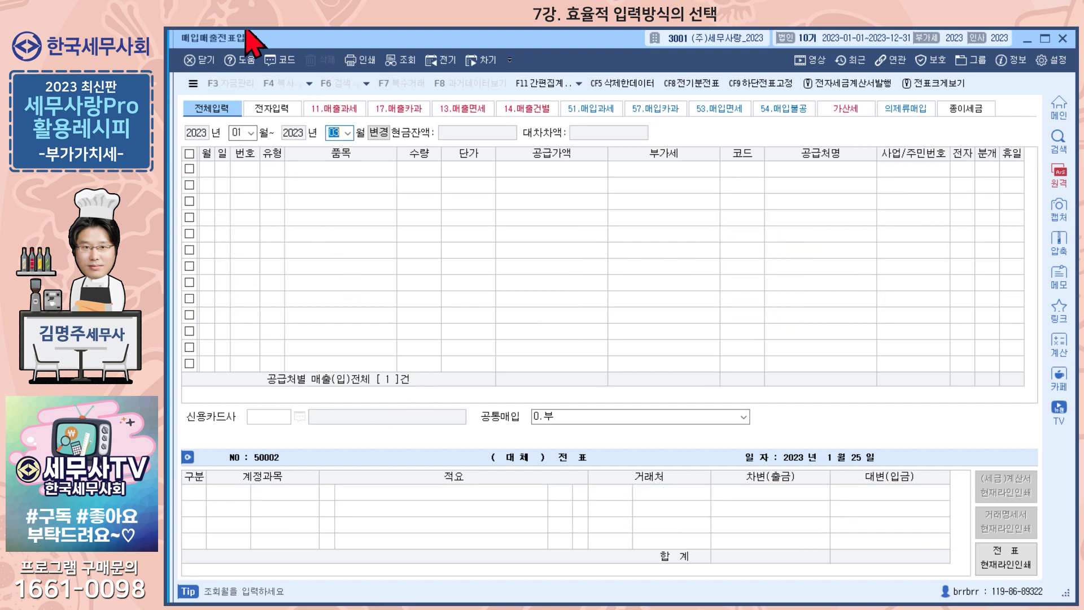
pyautogui.click(203, 60)
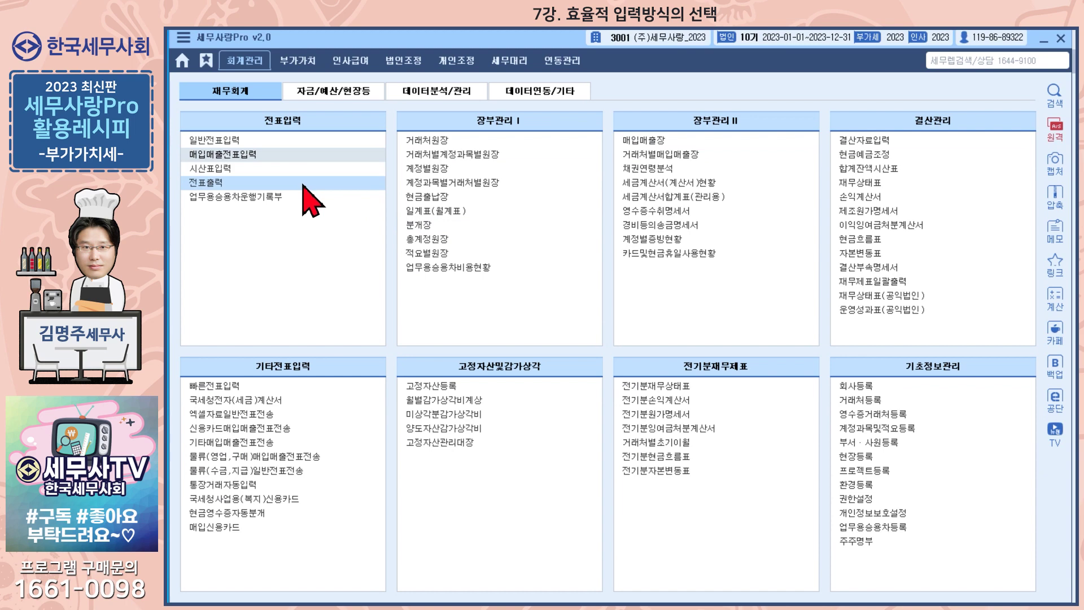
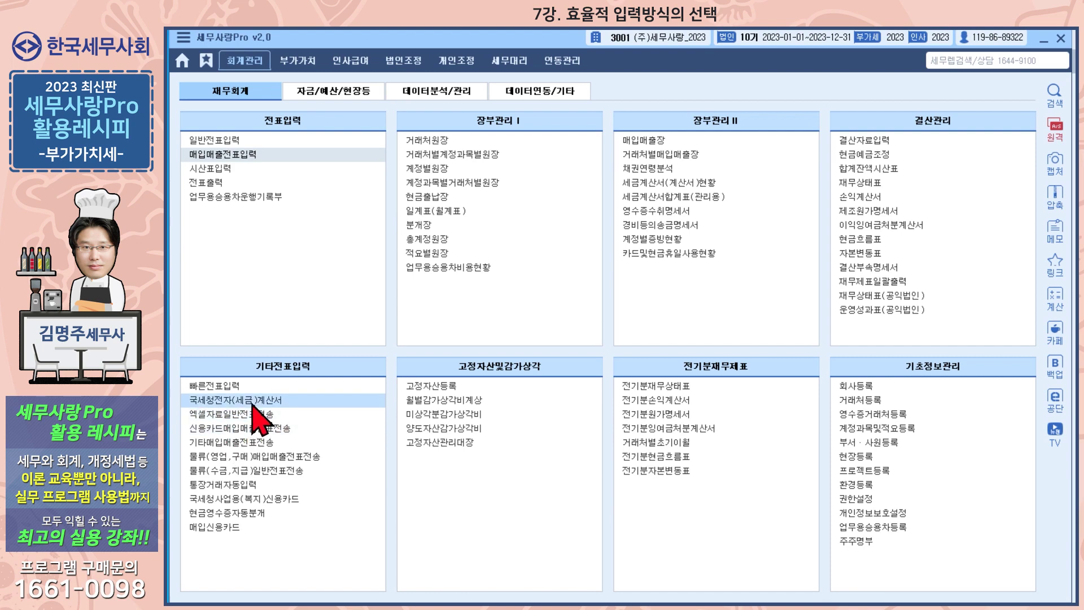
# Step: Review the sales and purchase invoice type choices in the 불러오기 dialog of 재무회계's 국세청전자(세금)계산서, then cancel and close it
pyautogui.click(536, 91)
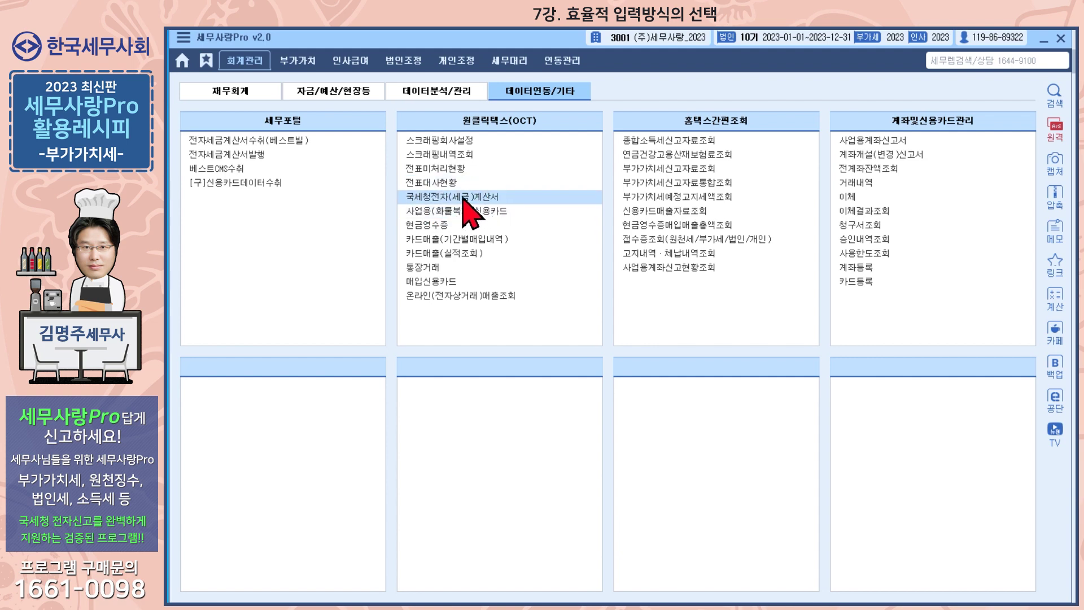
pyautogui.click(229, 92)
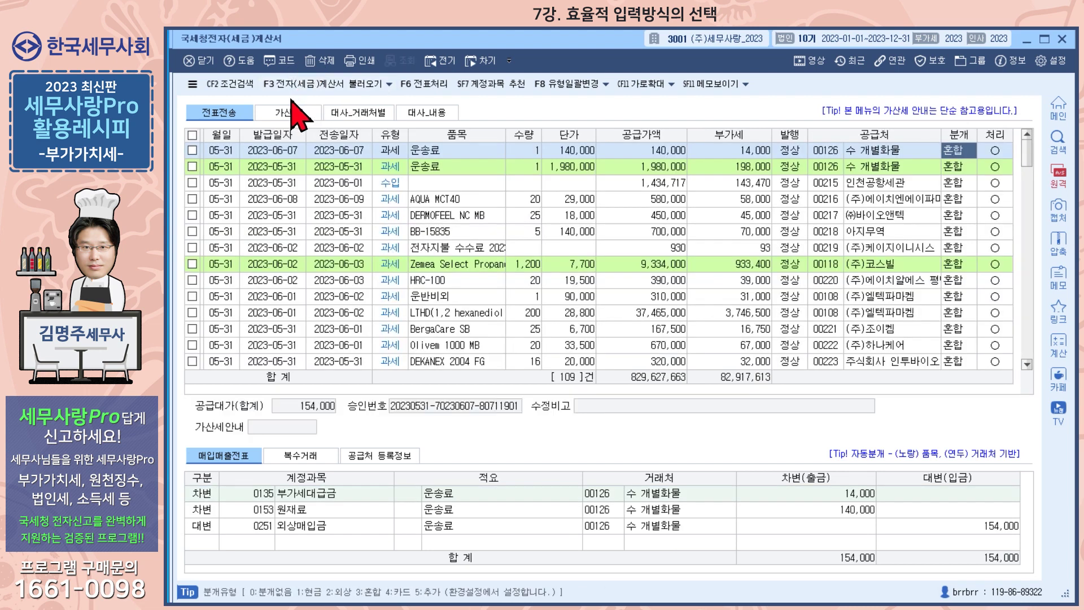
pyautogui.click(318, 85)
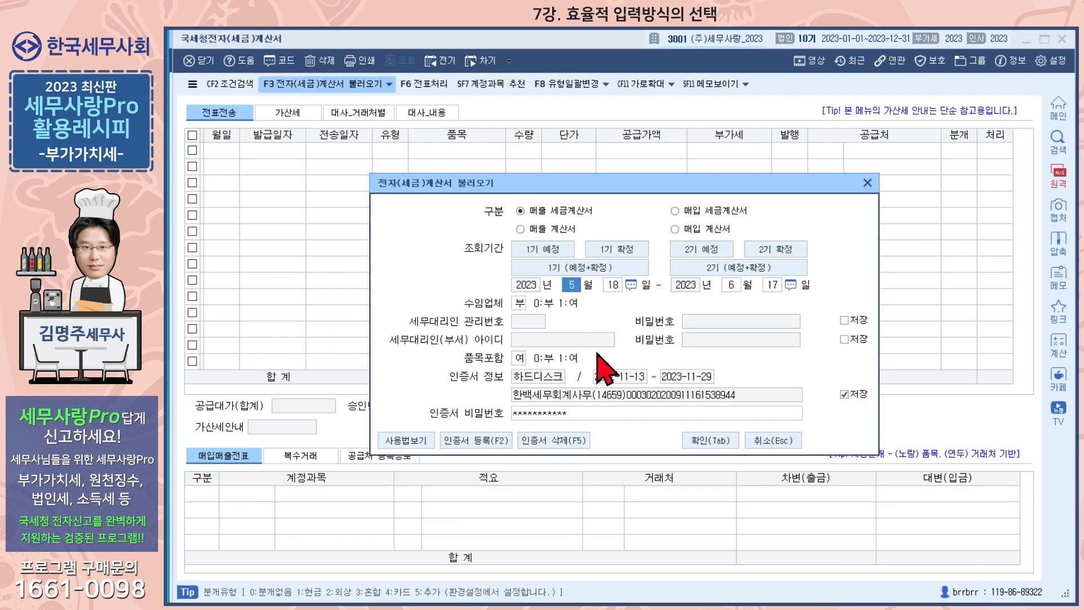
pyautogui.click(675, 211)
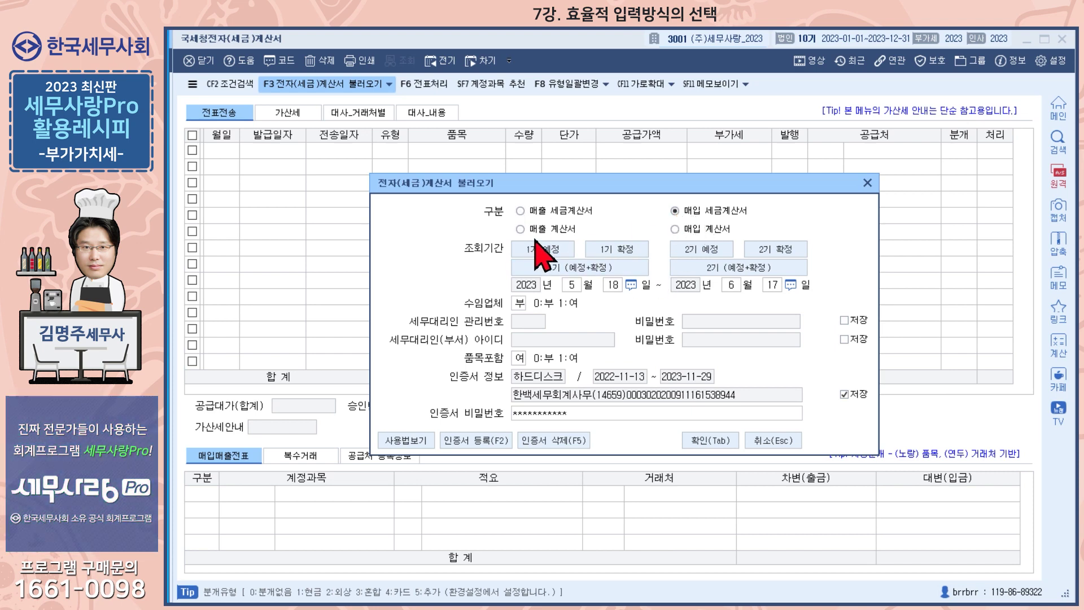
pyautogui.click(520, 229)
pyautogui.click(673, 229)
pyautogui.click(774, 442)
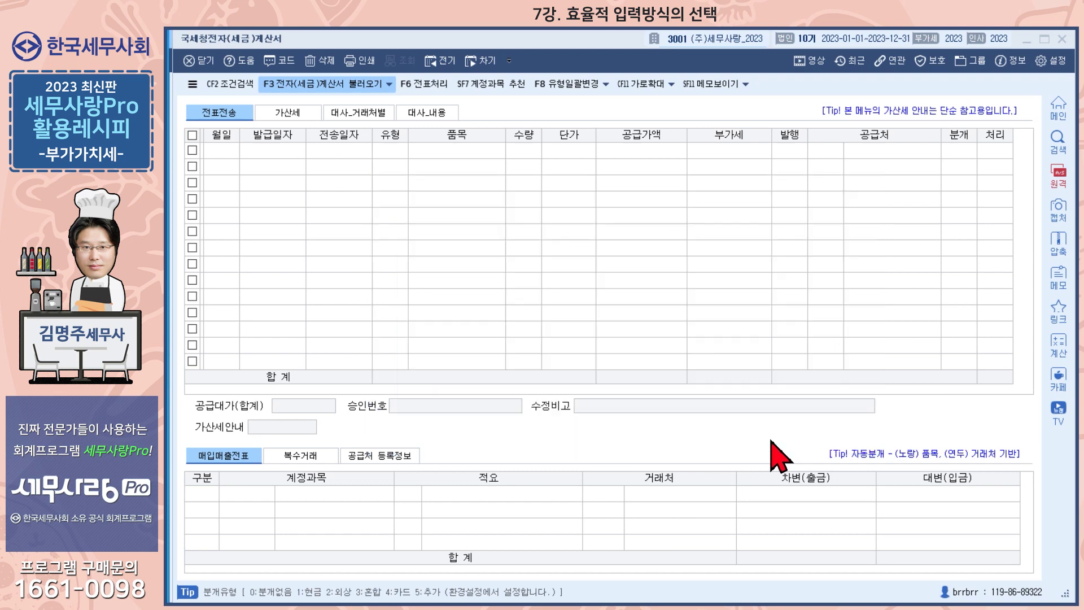
pyautogui.click(197, 60)
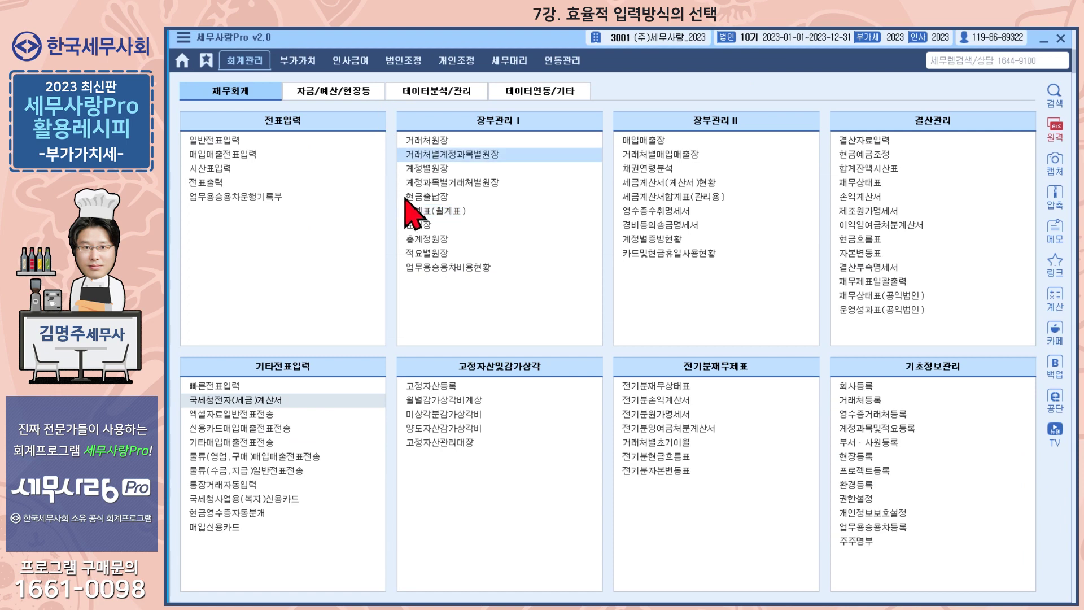
# Step: In 원클릭택스(OCT)'s 국세청전자(세금)계산서, start the invoice import and include sales and purchase types of both 세금계산서 and 계산서
pyautogui.click(534, 92)
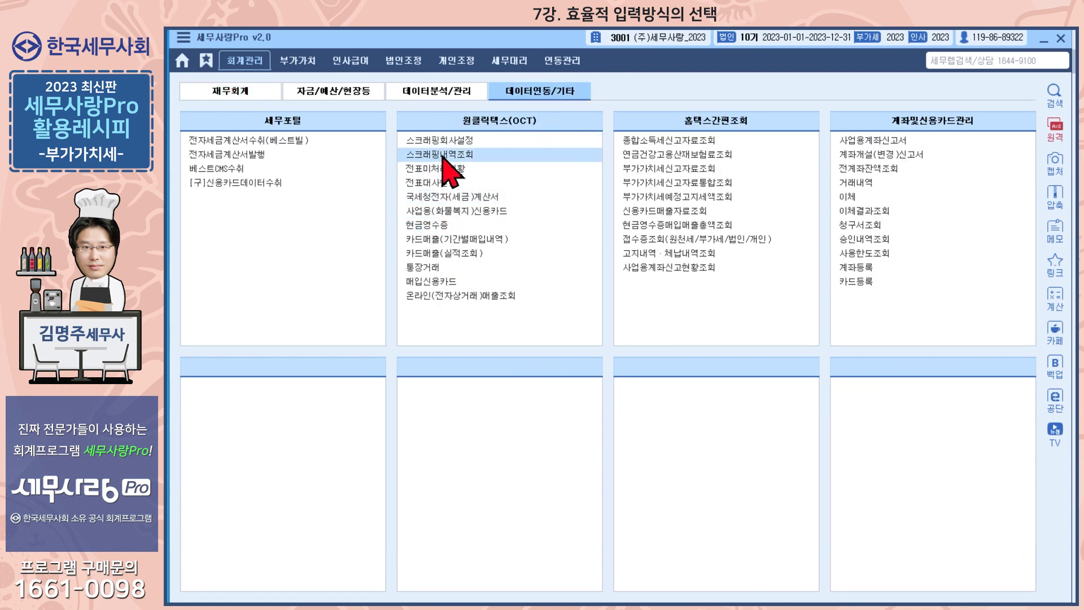
pyautogui.click(452, 198)
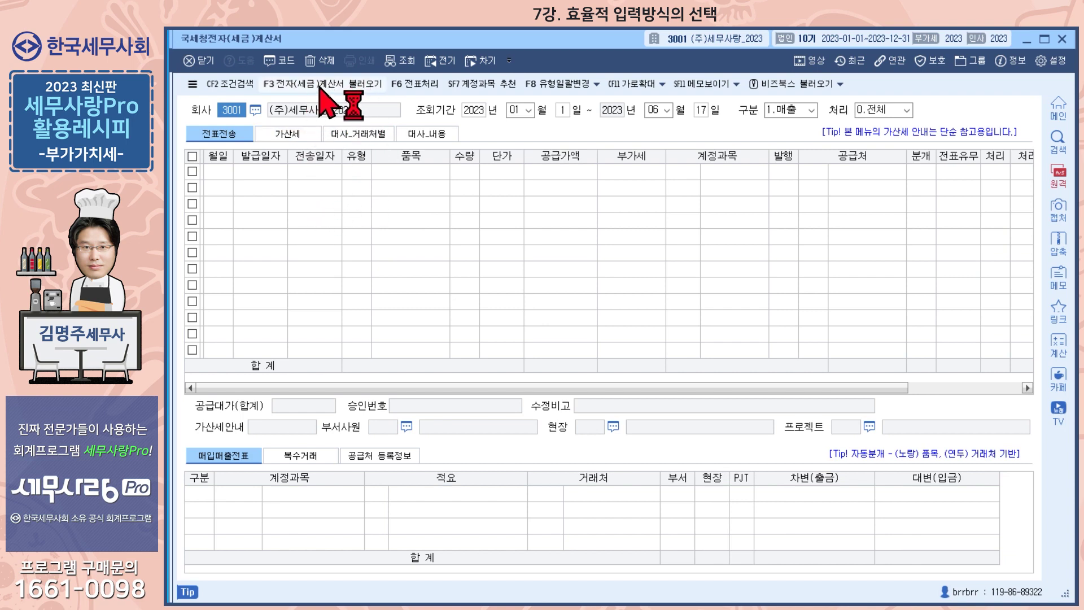
pyautogui.click(337, 86)
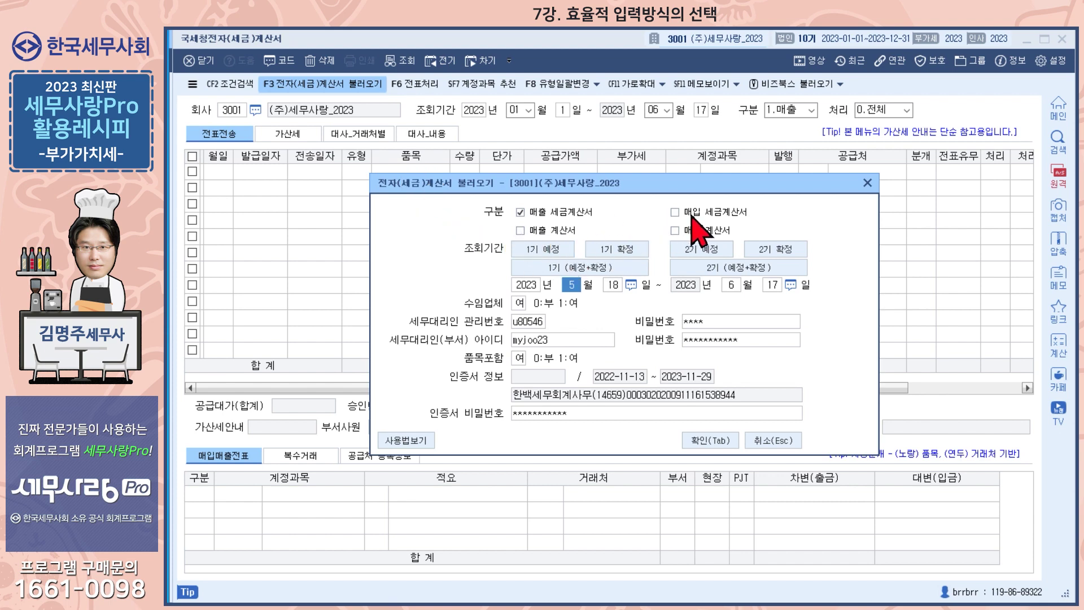
pyautogui.click(674, 212)
pyautogui.click(520, 230)
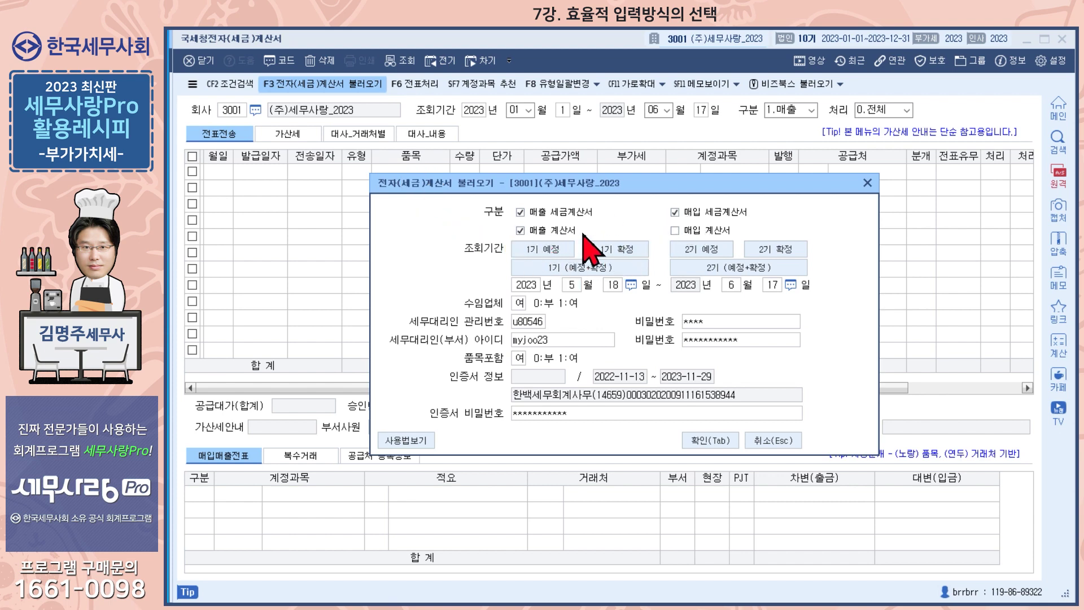
pyautogui.click(674, 230)
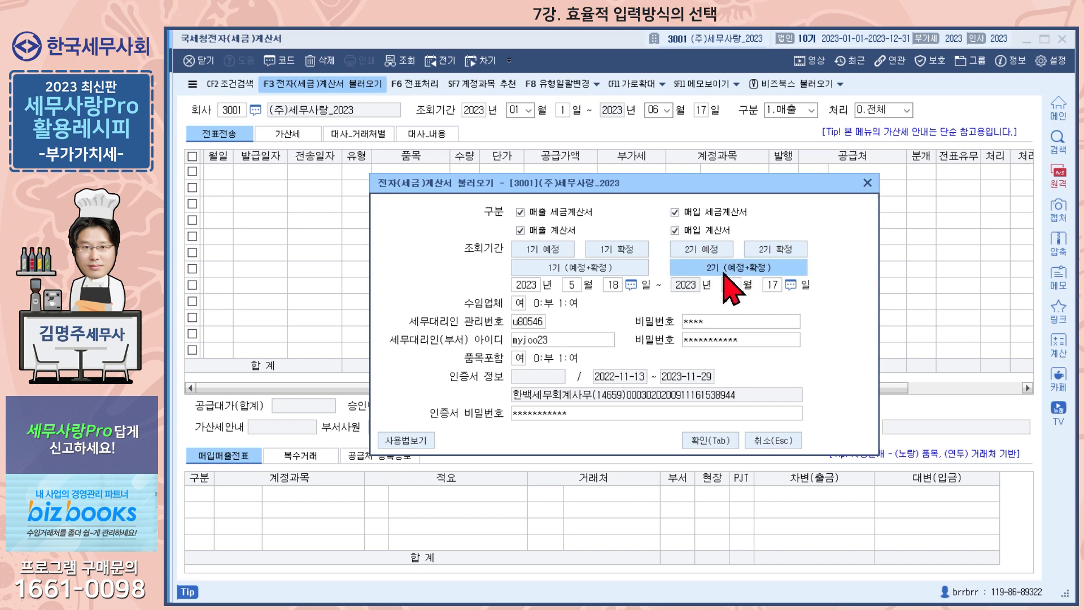
# Step: Set the import period to 1 to 31 May 2023 and load the invoices, acknowledging any notice
pyautogui.click(543, 249)
pyautogui.click(627, 250)
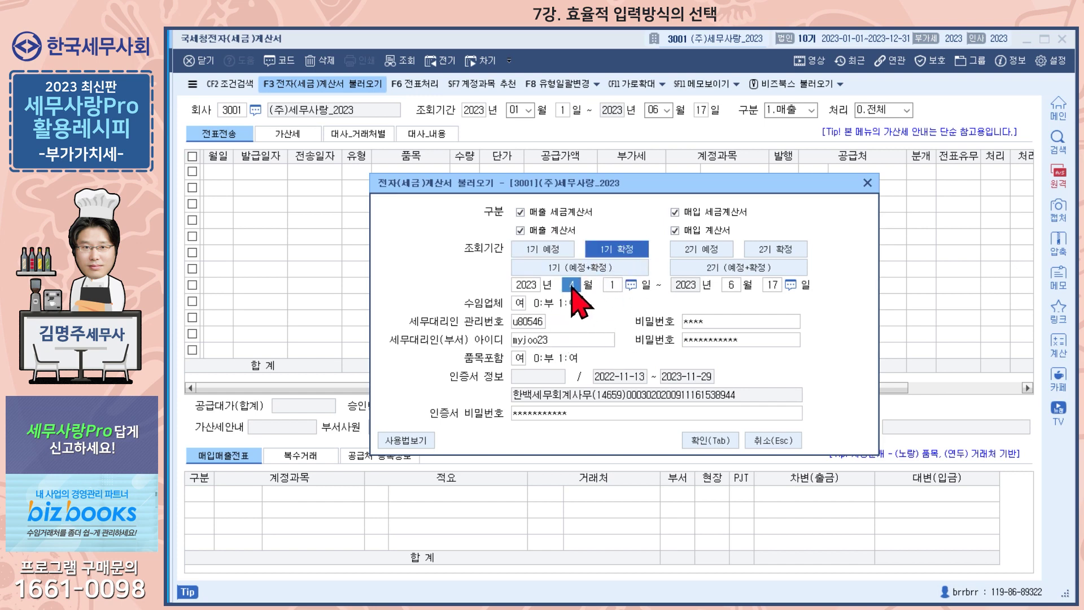
pyautogui.write('5')
pyautogui.press('Return')
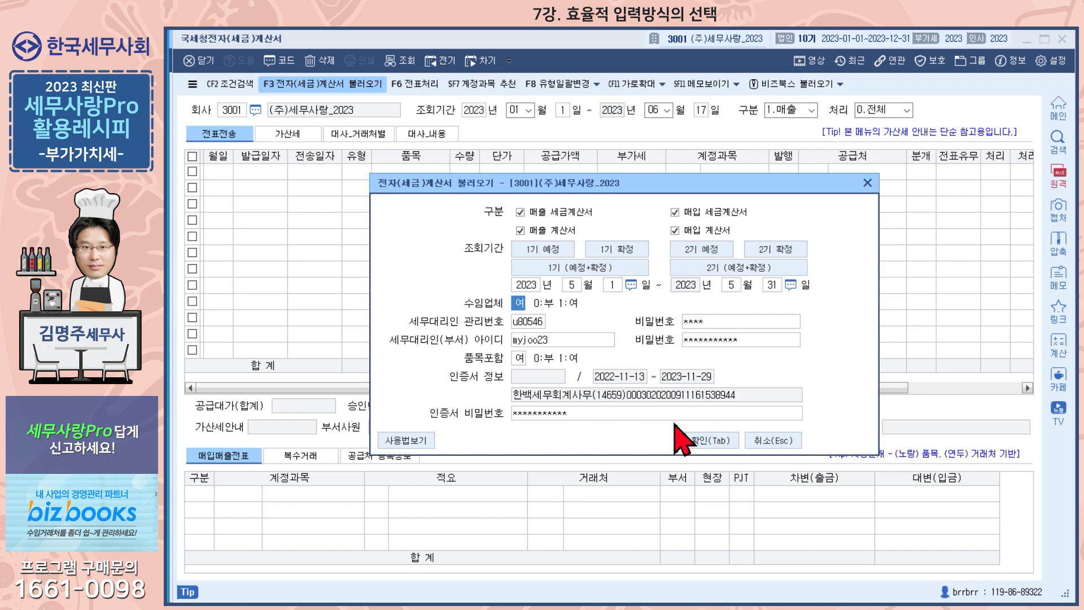
pyautogui.click(707, 441)
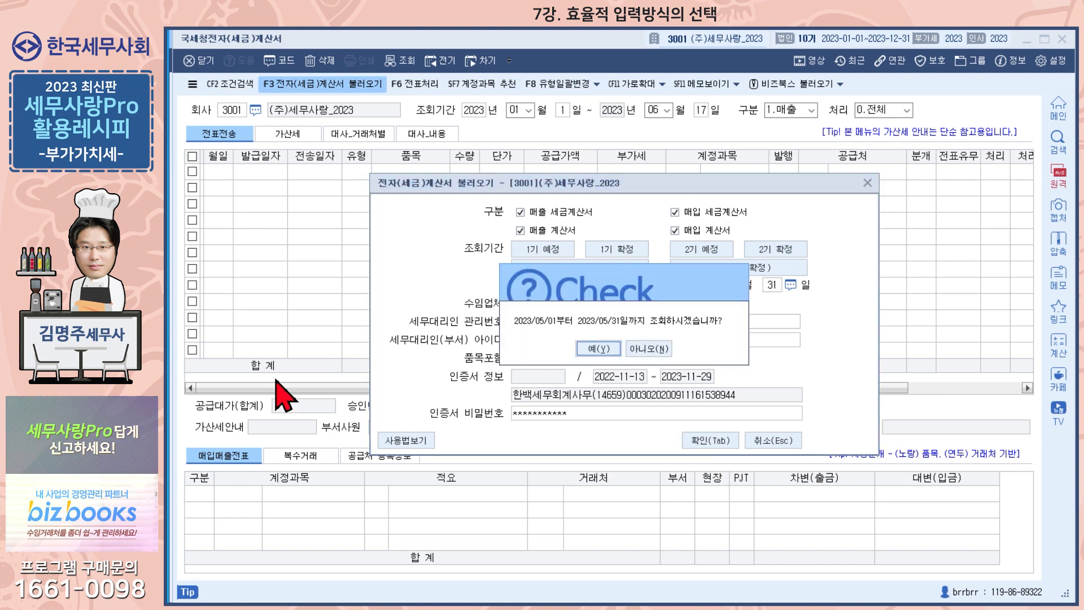
pyautogui.click(599, 347)
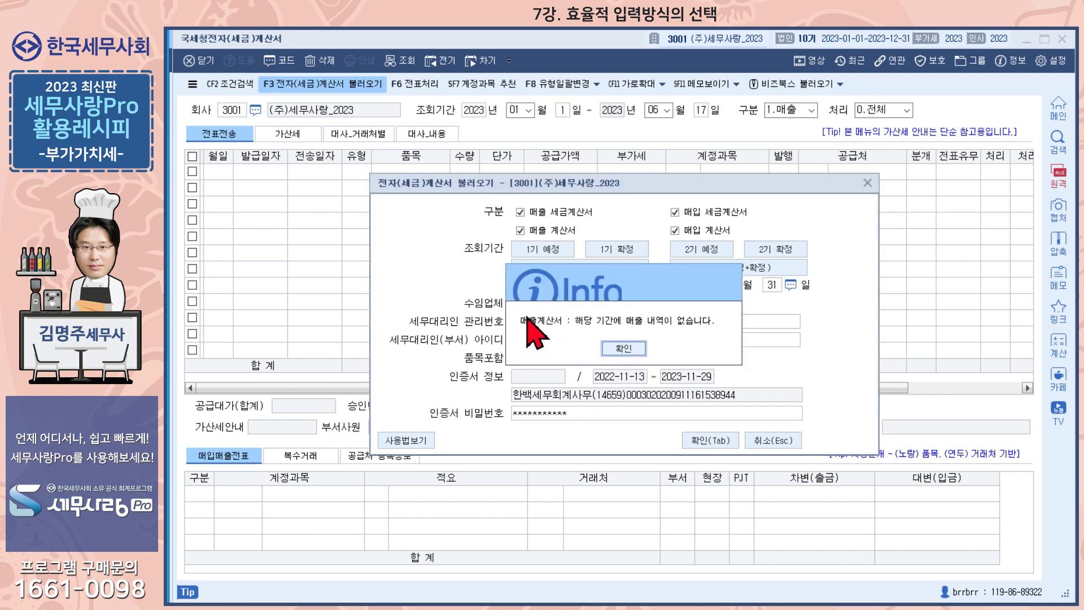
pyautogui.click(630, 349)
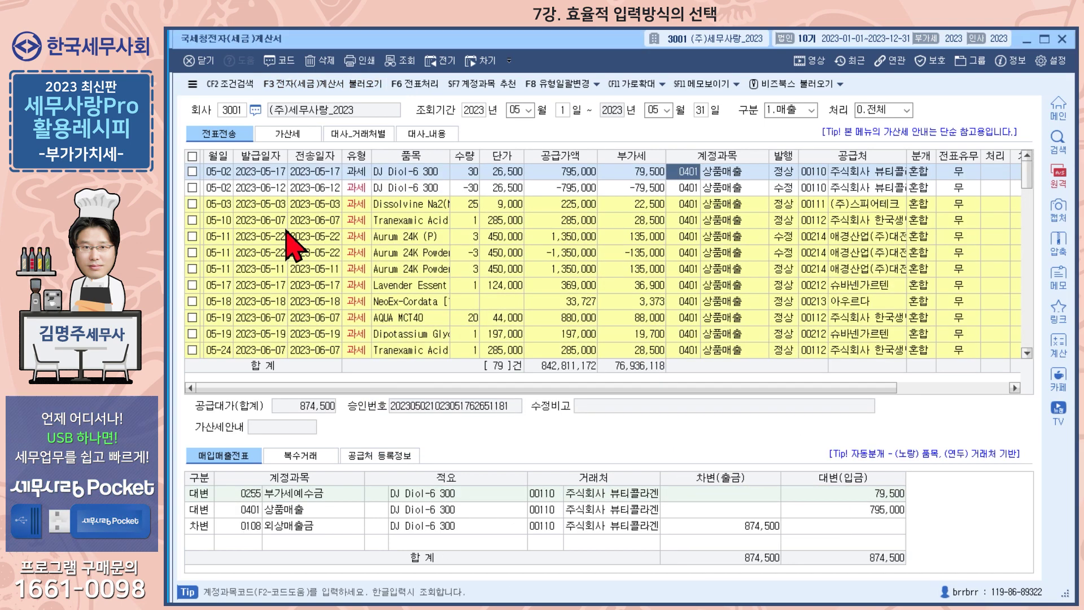
# Step: Examine the loaded May 2023 sales invoices through the whole list, including their dates, items and amounts
pyautogui.scroll(-15, 294, 223)
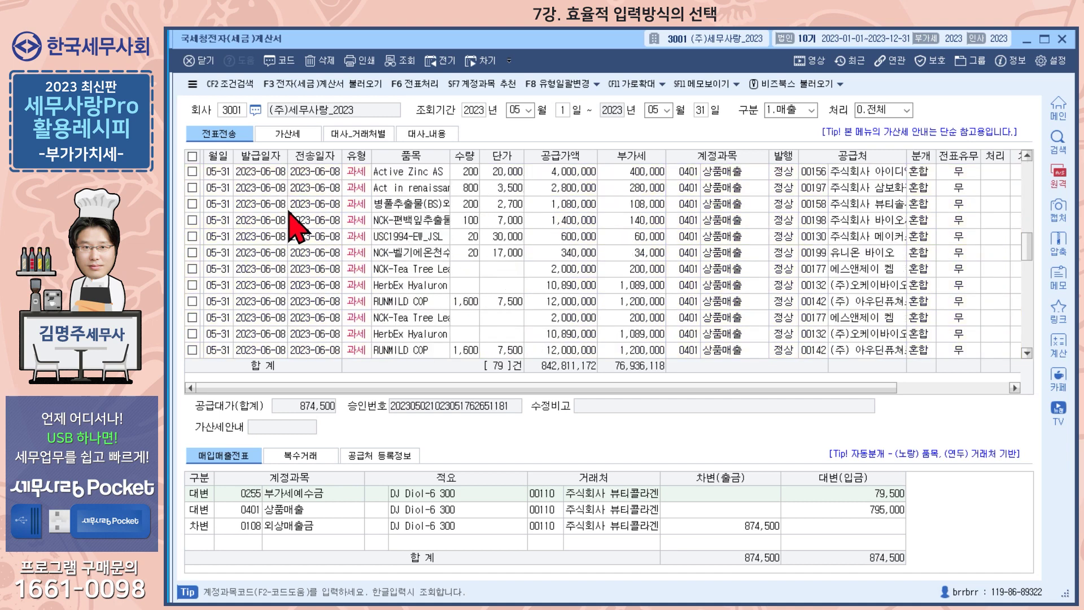
pyautogui.scroll(-5, 294, 223)
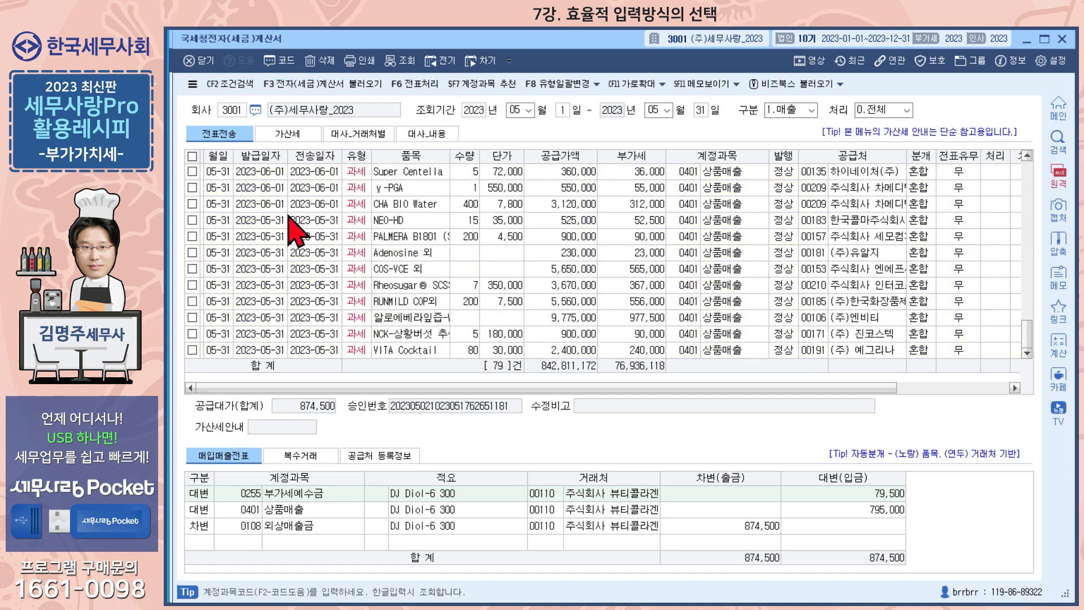
pyautogui.scroll(10, 290, 220)
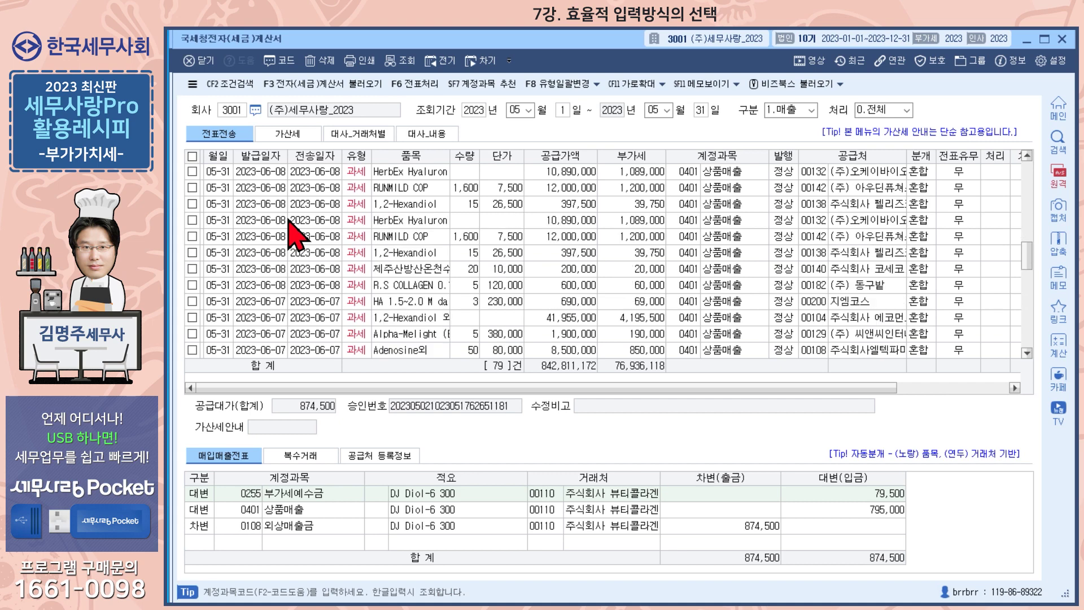
pyautogui.scroll(10, 295, 232)
pyautogui.scroll(-8, 295, 231)
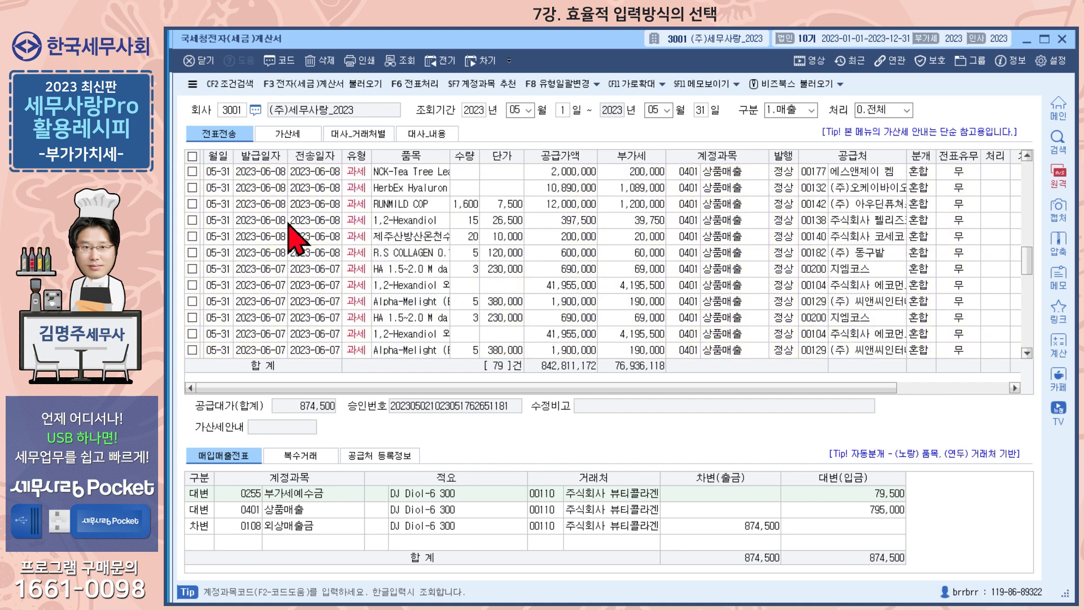
pyautogui.scroll(-5, 293, 237)
pyautogui.scroll(10, 919, 212)
pyautogui.scroll(3, 920, 212)
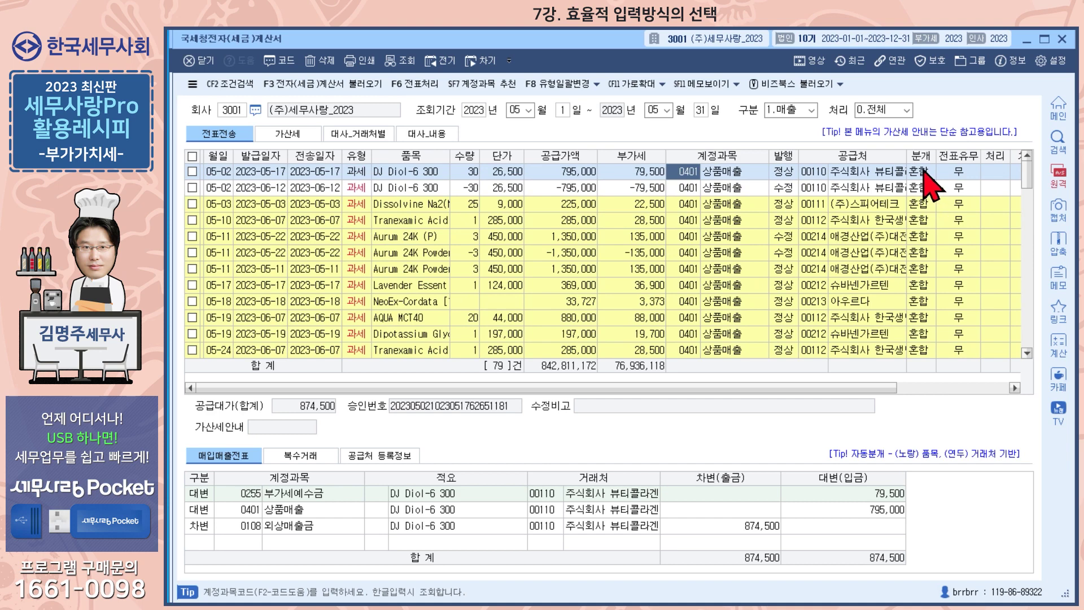
# Step: View the journal entry of the 05-17 Lavender Essential invoice and examine the 분개 and 계정과목 columns across the sales list
pyautogui.click(925, 289)
pyautogui.scroll(-8, 923, 305)
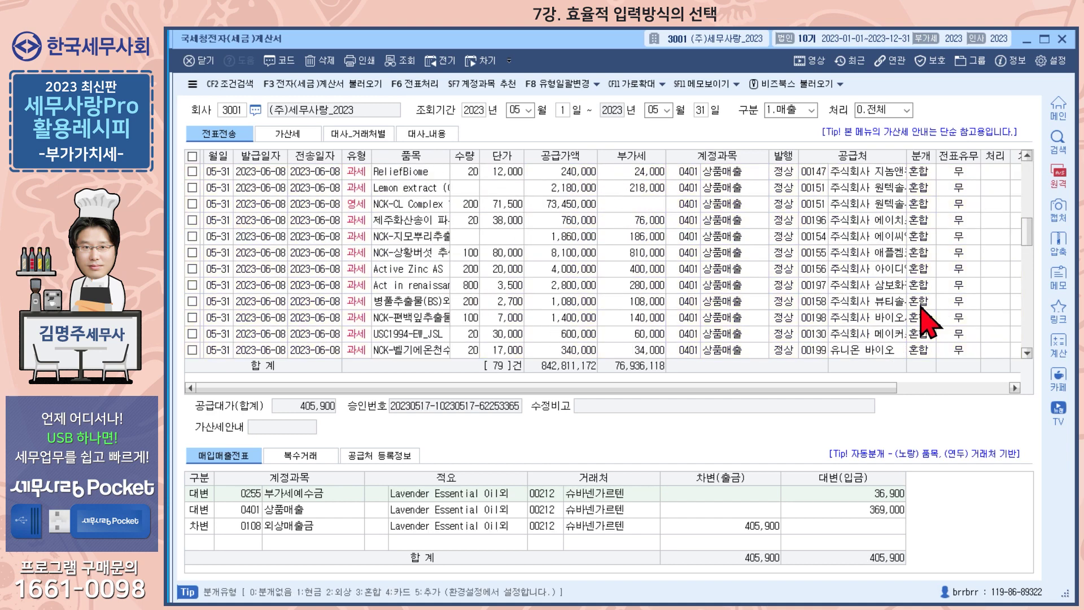
pyautogui.scroll(-10, 925, 321)
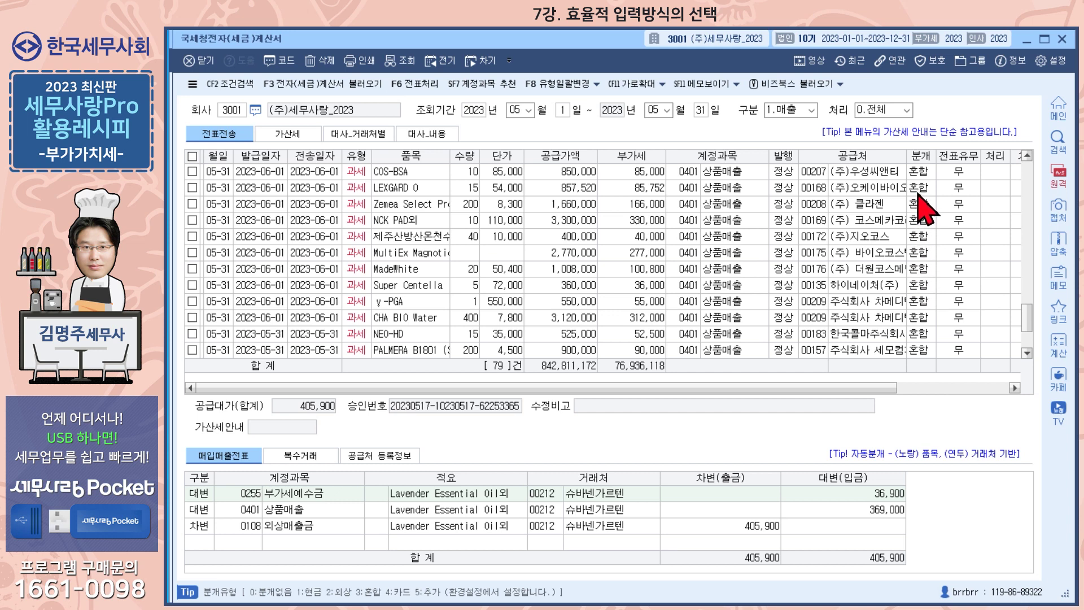
pyautogui.scroll(-3, 922, 207)
pyautogui.scroll(15, 922, 275)
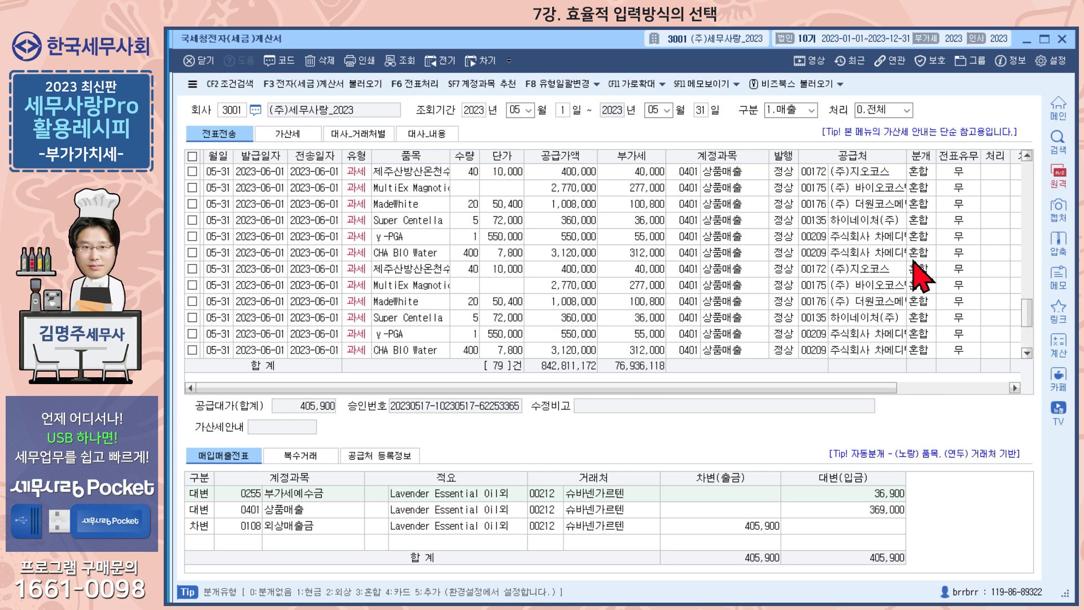
pyautogui.scroll(10, 921, 261)
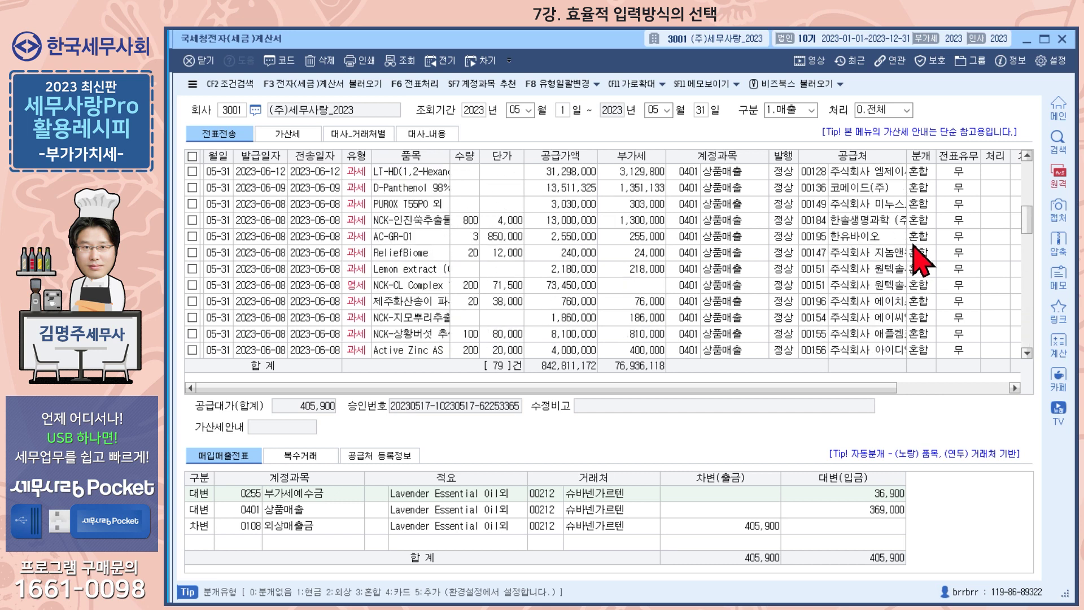
pyautogui.scroll(1, 922, 244)
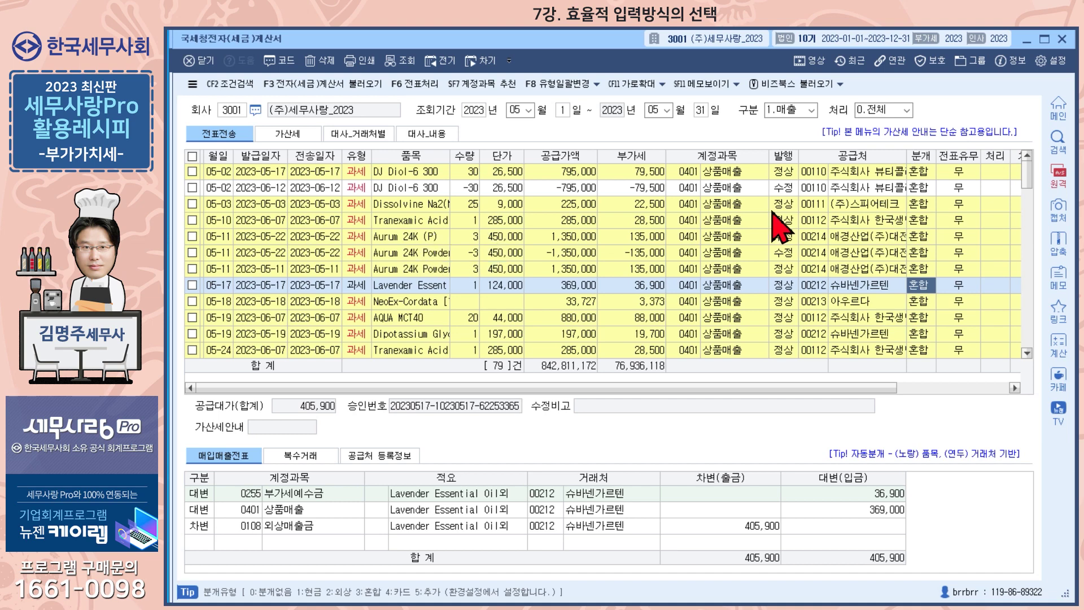
pyautogui.click(1028, 220)
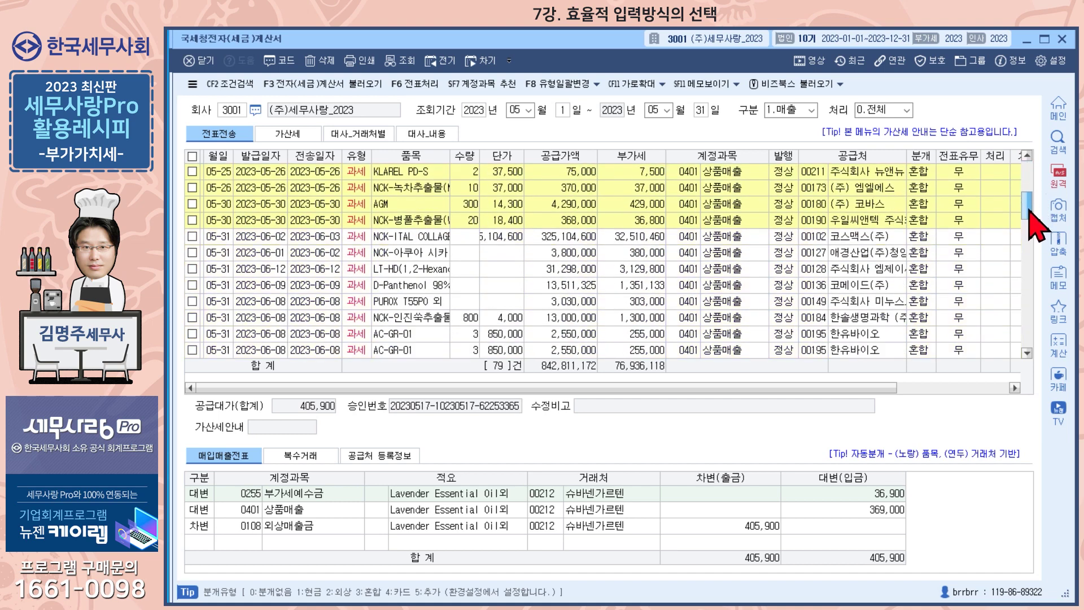
pyautogui.moveTo(1028, 232)
pyautogui.mouseDown()
pyautogui.moveTo(1047, 202)
pyautogui.moveTo(1040, 234)
pyautogui.moveTo(1029, 235)
pyautogui.mouseUp()
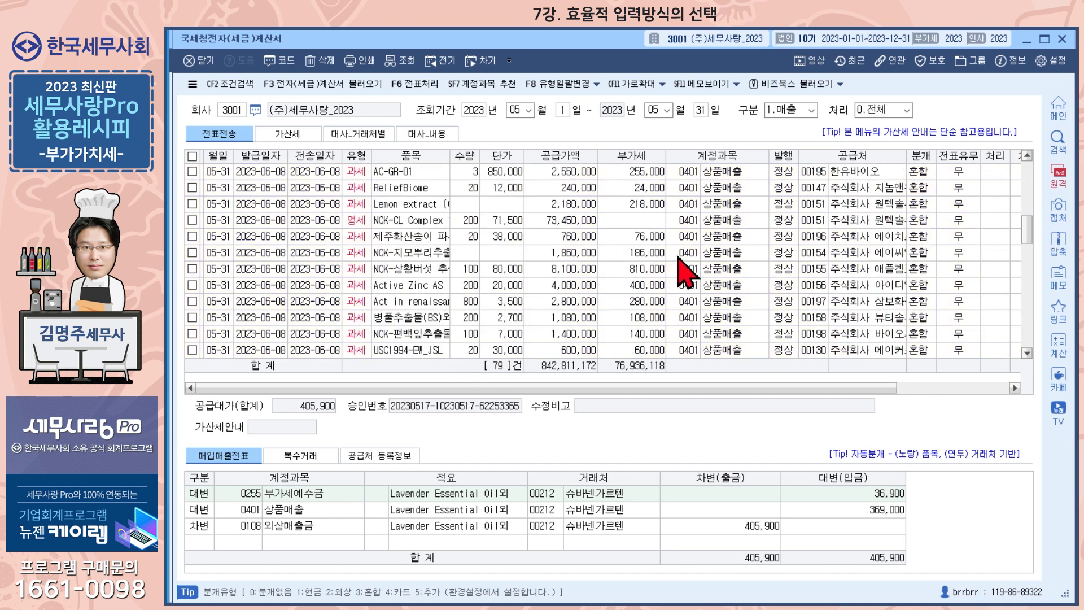
pyautogui.scroll(20, 516, 279)
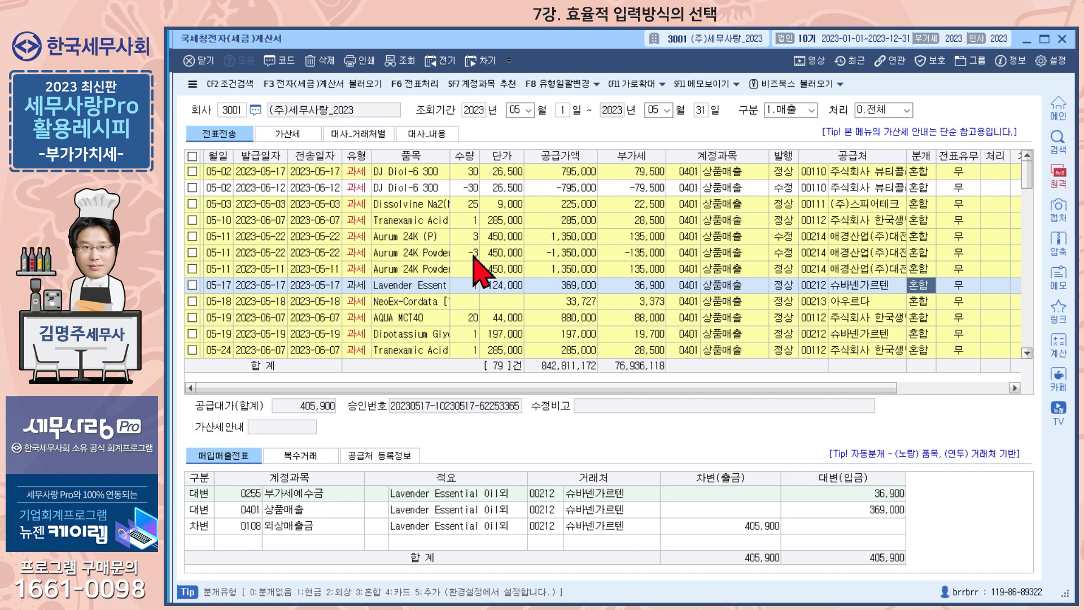
# Step: Examine the remaining May sales invoices, view the journal entry of a 1,2-Hexandiol invoice, and check the 가산세 list
pyautogui.scroll(-10, 324, 265)
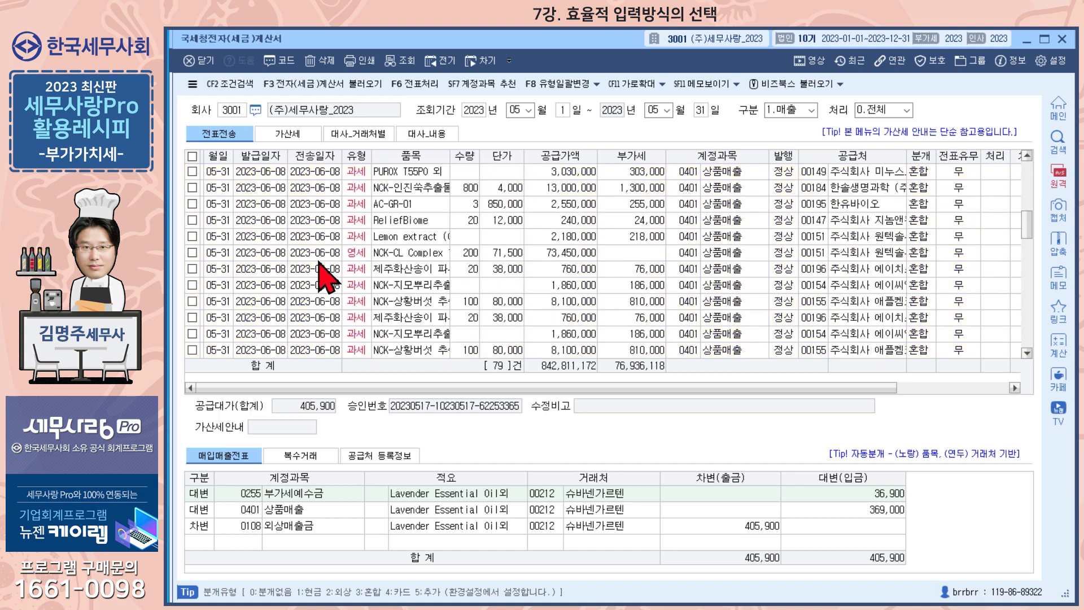
pyautogui.scroll(-5, 344, 226)
pyautogui.click(350, 224)
pyautogui.scroll(-9, 353, 238)
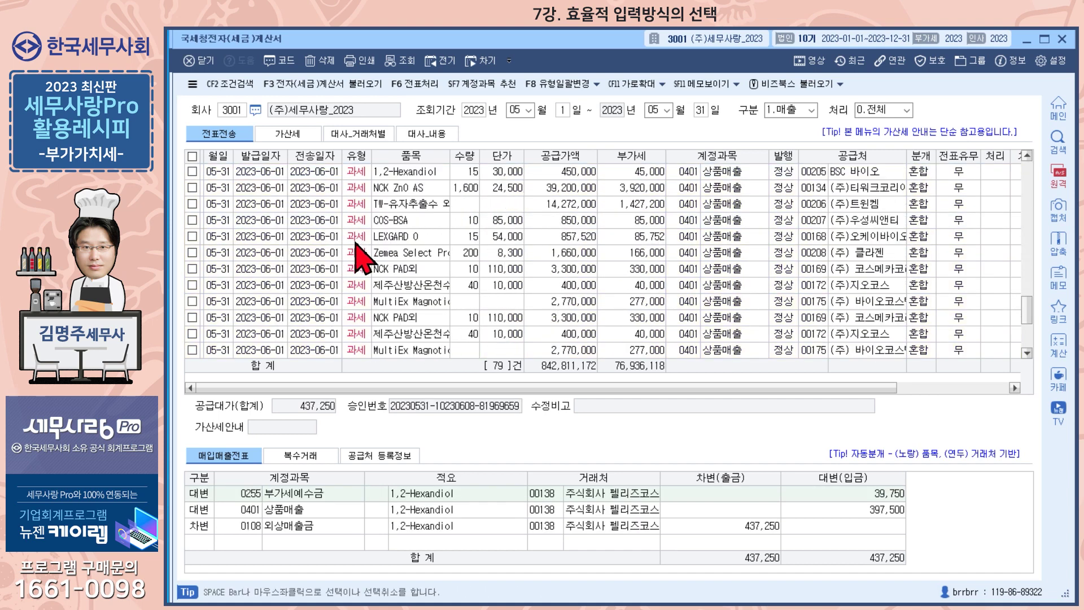
pyautogui.scroll(20, 359, 251)
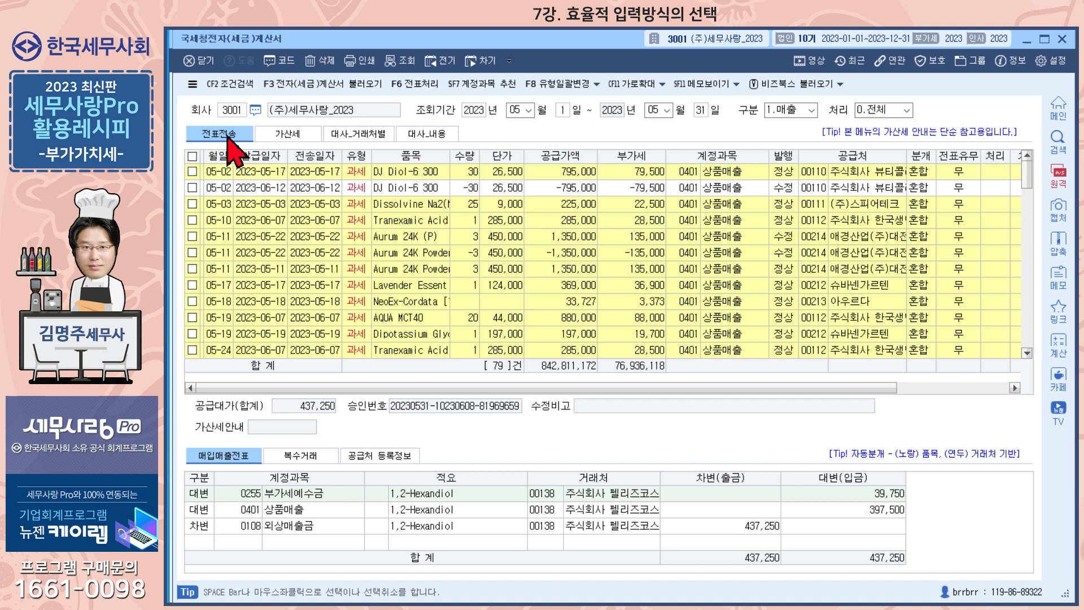
pyautogui.click(281, 135)
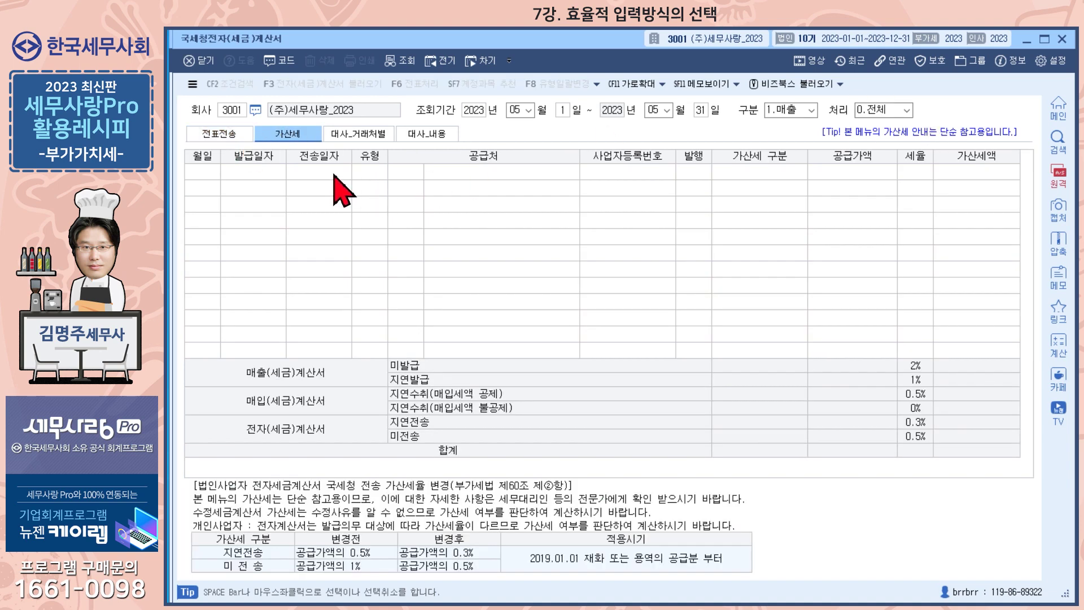
pyautogui.click(217, 135)
# Step: Switch the invoice list to 2.매입 for the same May 2023 period with 처리 kept at 0.전체
pyautogui.click(800, 108)
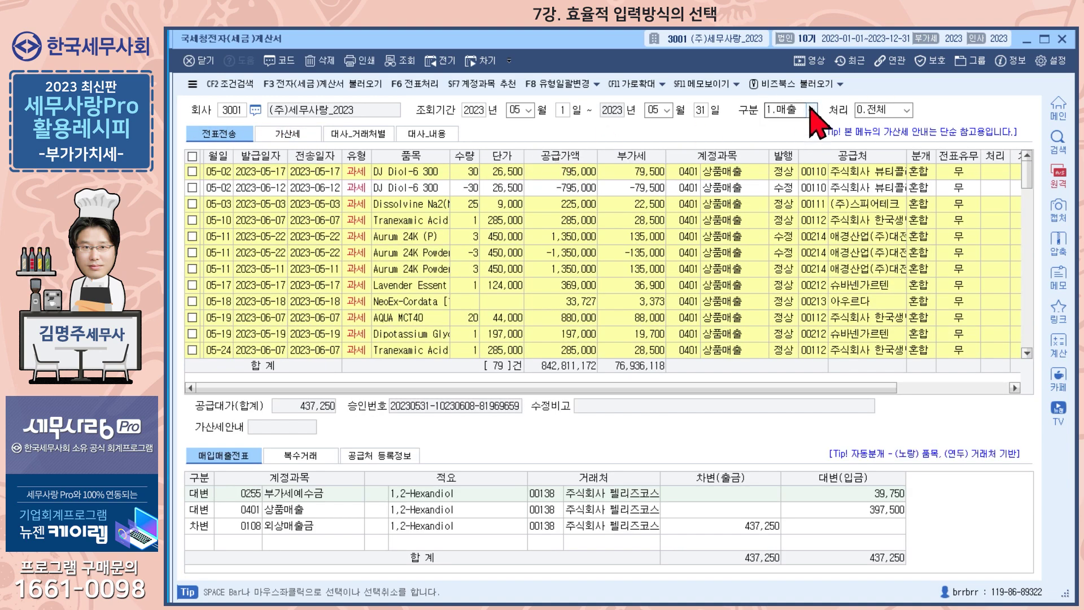
pyautogui.click(811, 111)
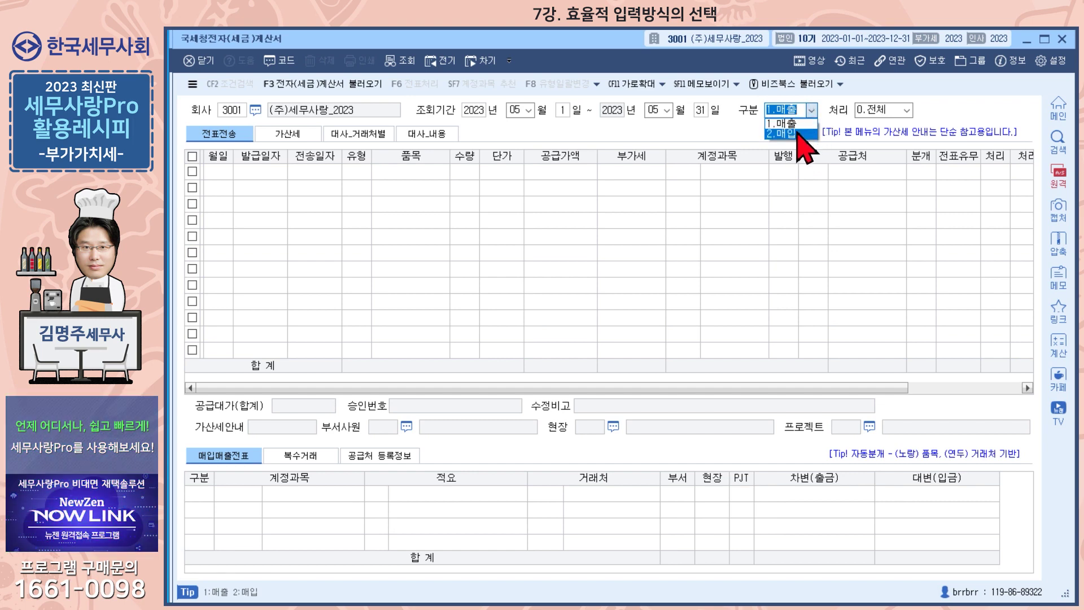
pyautogui.click(807, 139)
pyautogui.press('Return')
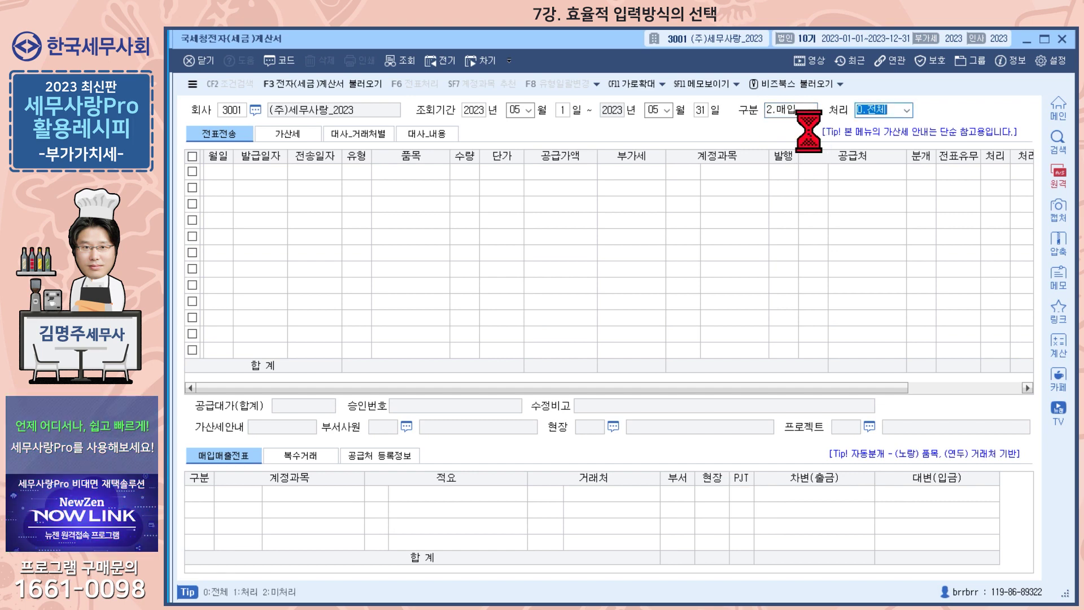
# Step: Examine the journal entries of the early May purchase invoices and of the 05-10 인천공항세관 면세 invoice
pyautogui.press('Down')
pyautogui.press('Down')
pyautogui.press('Down')
pyautogui.press('Down')
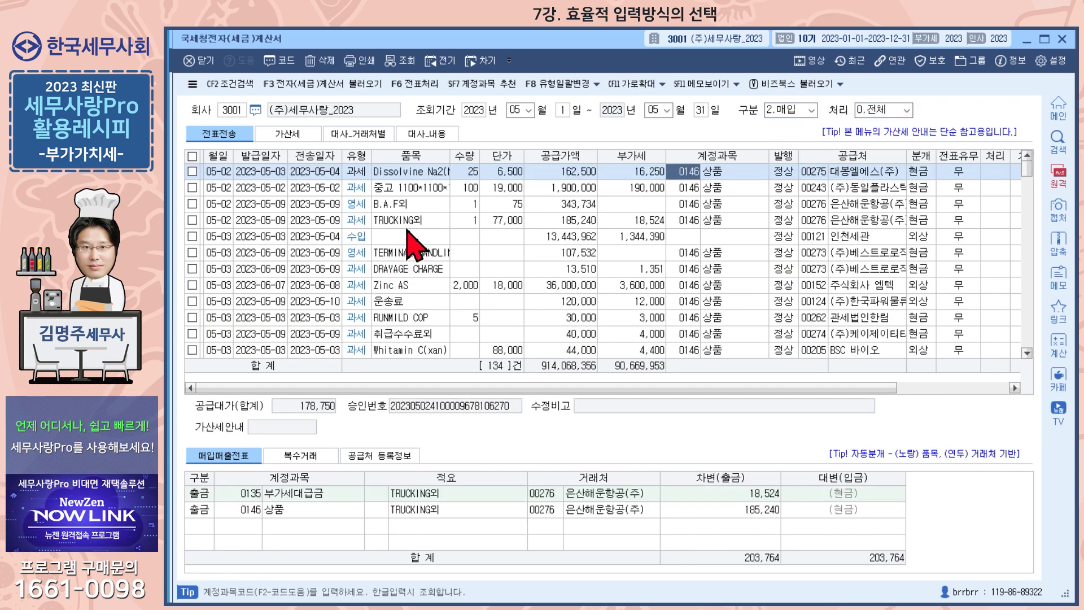
pyautogui.scroll(-8, 332, 303)
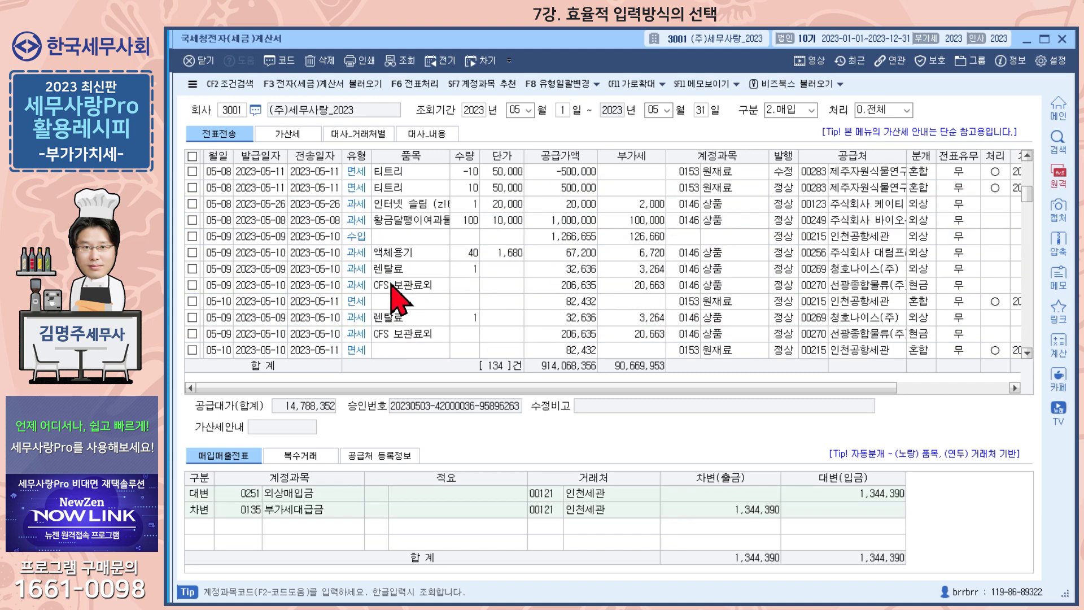
pyautogui.scroll(-2, 384, 288)
pyautogui.click(386, 253)
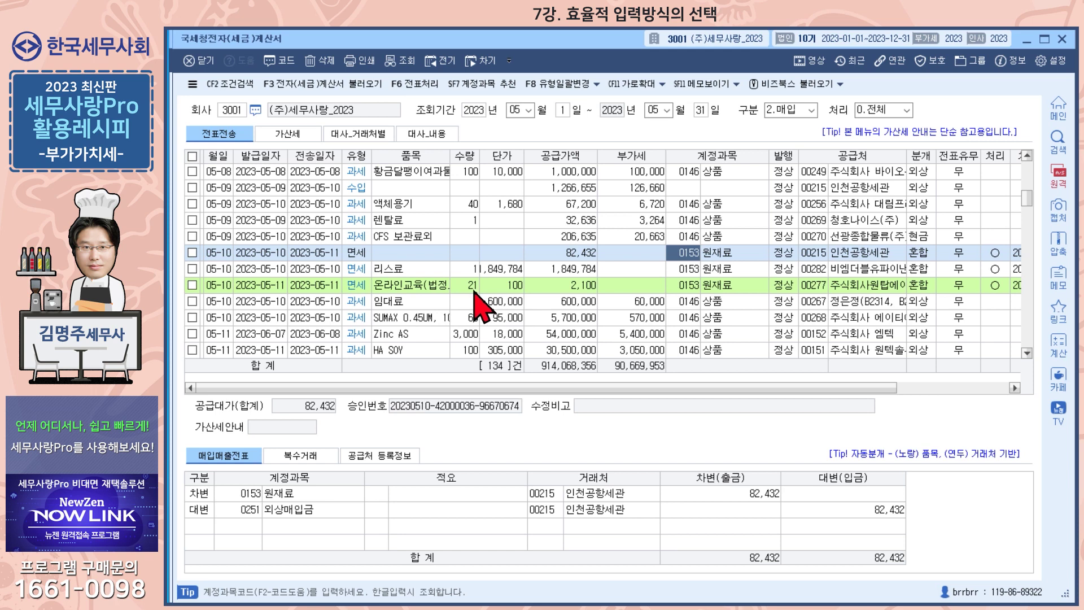
pyautogui.scroll(10, 398, 277)
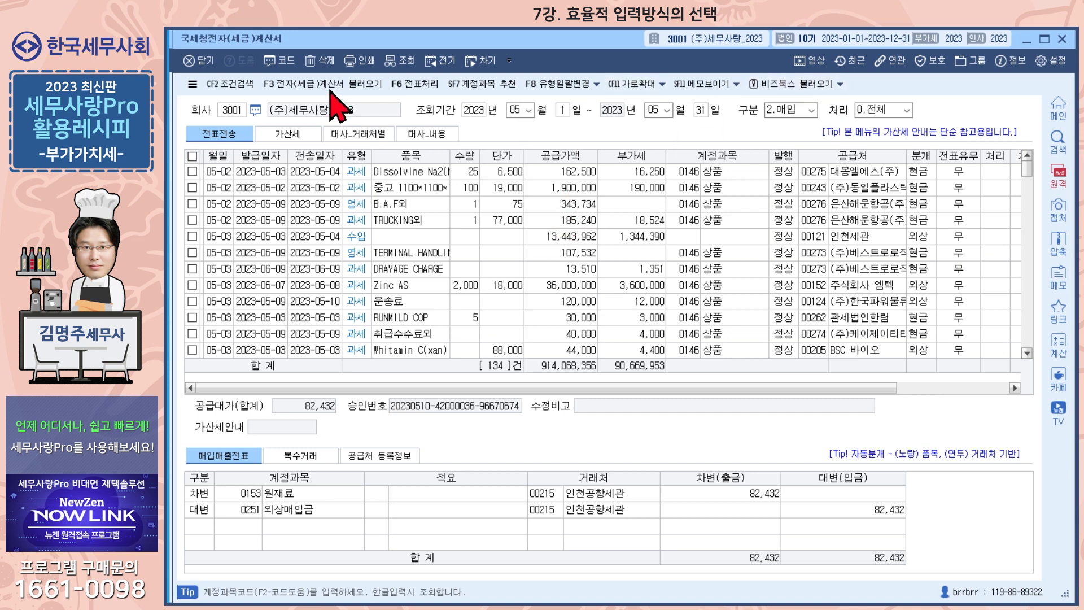
# Step: Close the purchase invoice list and return to the 국세청전자(세금)계산서 entry among the 원클릭택스(OCT) functions
pyautogui.press('Escape')
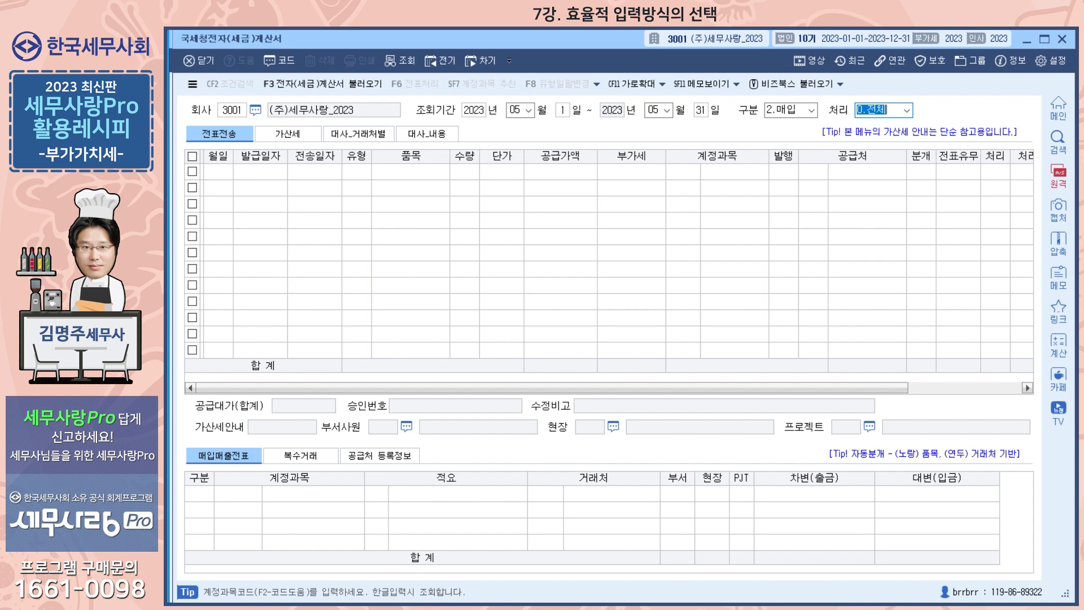
pyautogui.press('Escape')
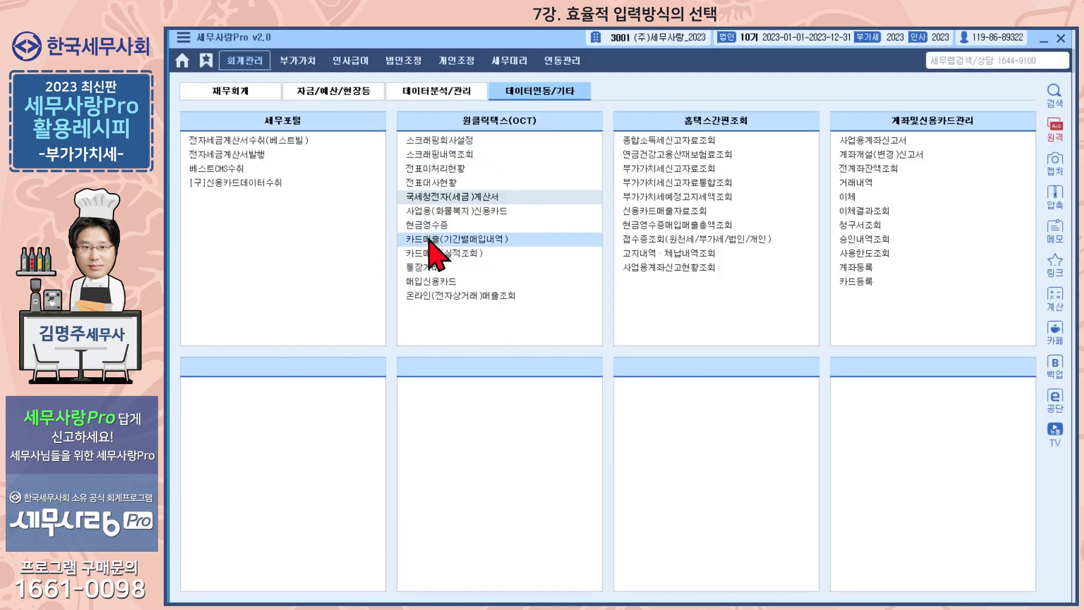
pyautogui.click(439, 199)
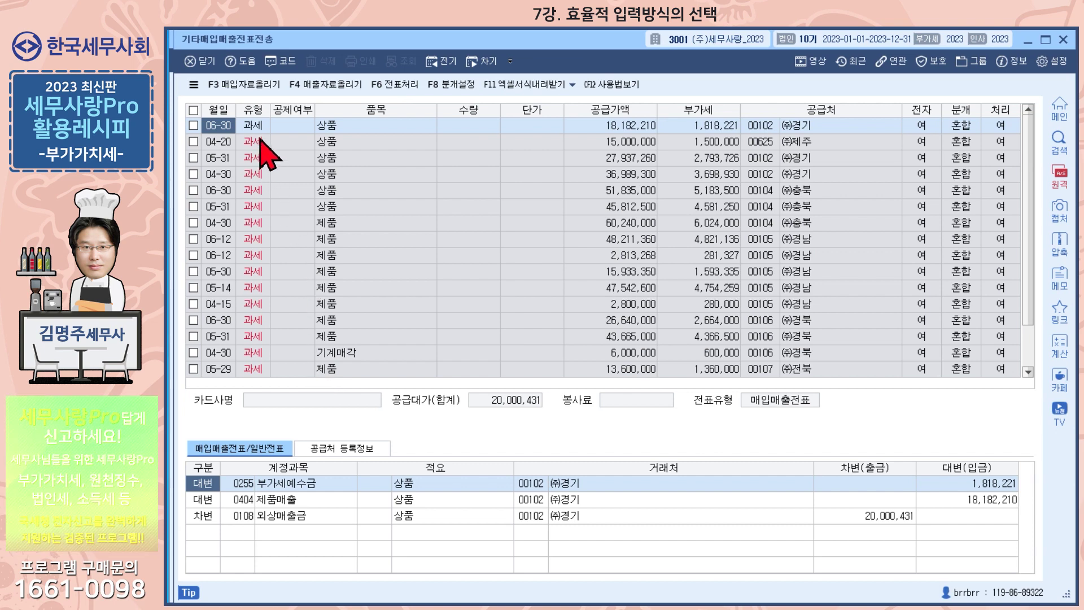
# Step: In 기타매입매출전표전송, select the 유형 of the first 06-30 상품 voucher for ㈜경기
pyautogui.click(259, 131)
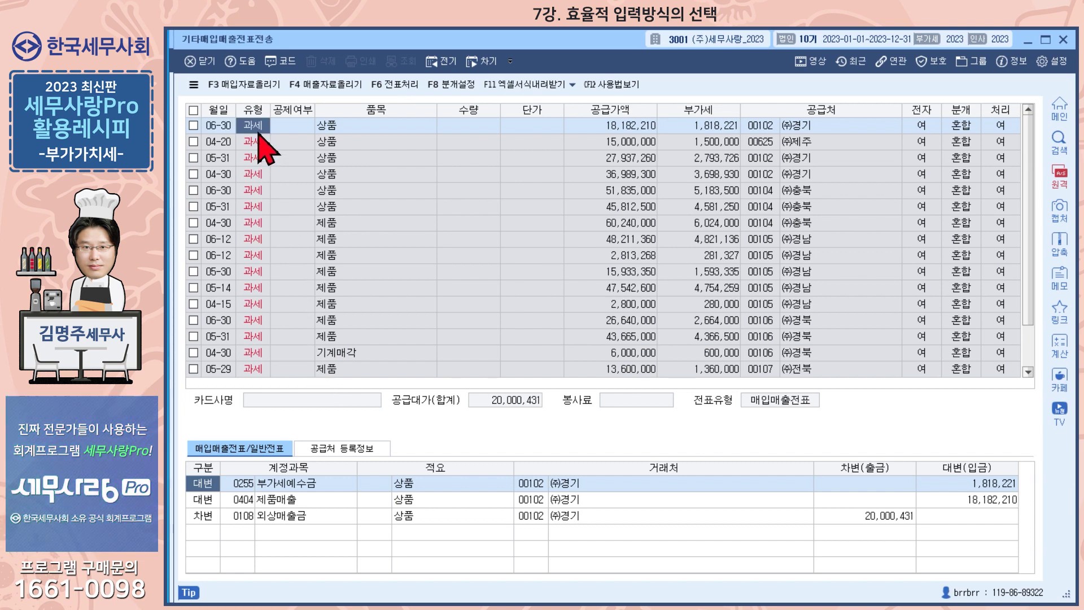